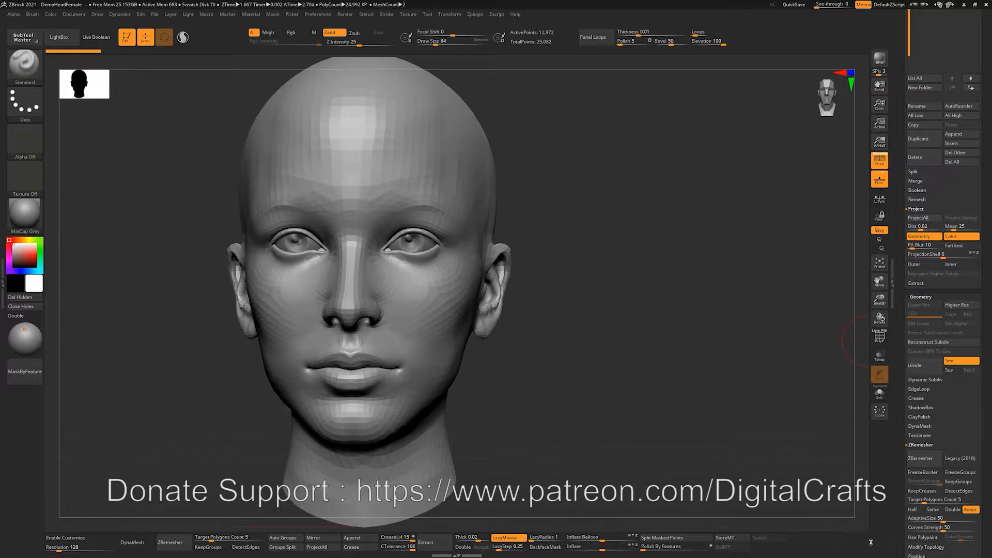
# Try dividing the head mesh by one subdivision level and undo the division
pyautogui.click(925, 366)
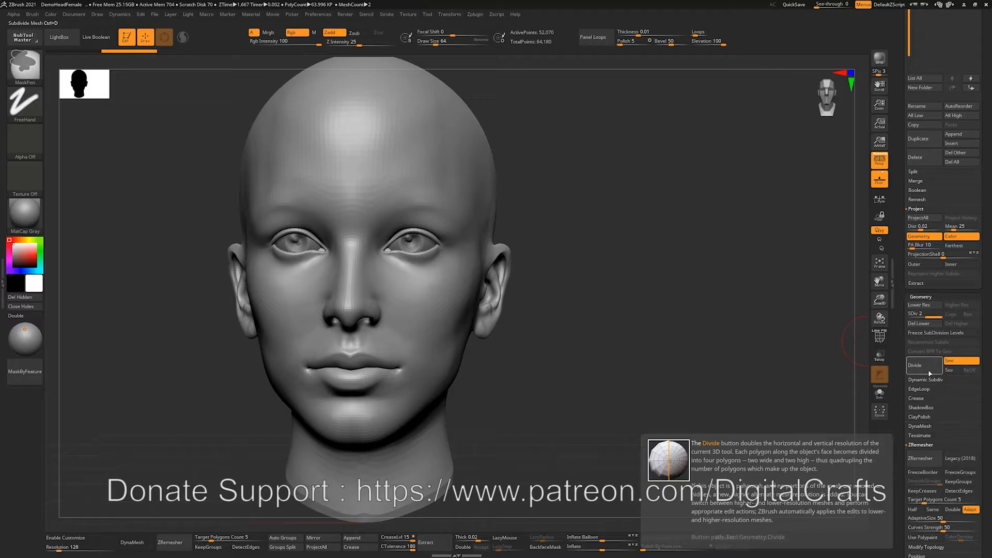
pyautogui.hotkey('ctrl', 'z')
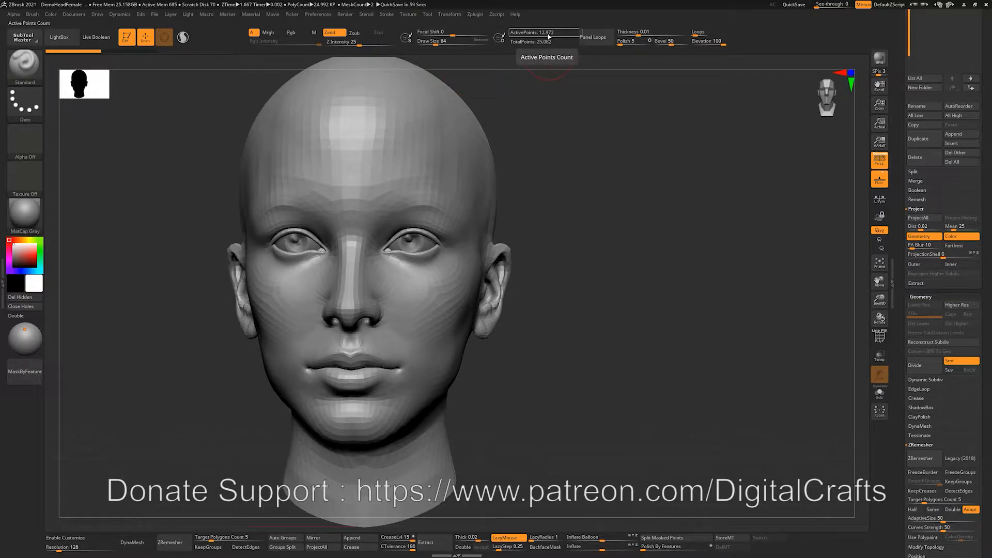
# Switch to the eyes subtool and back to FemaleHead to compare their active point counts
pyautogui.keyDown('alt'); pyautogui.click(421, 245); pyautogui.keyUp('alt')
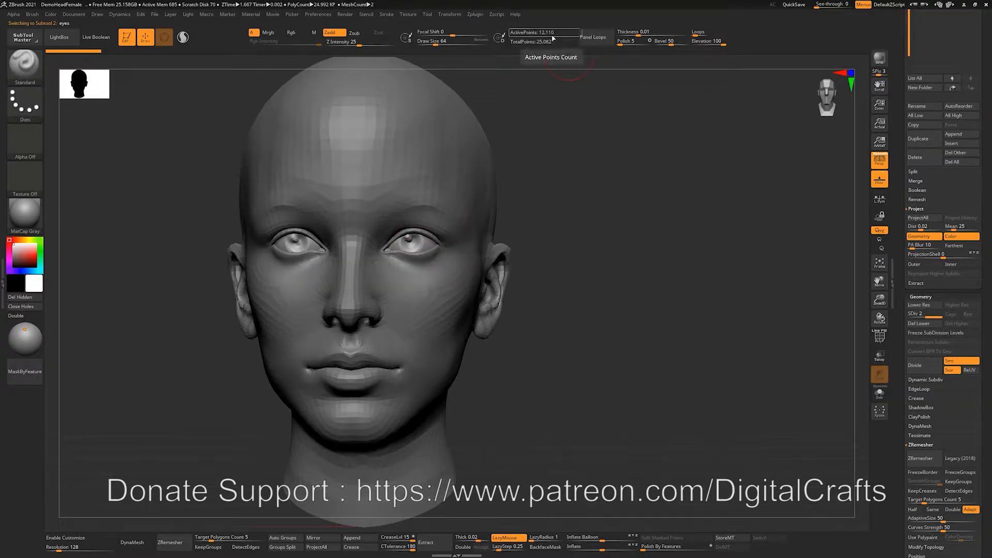
pyautogui.keyDown('alt'); pyautogui.click(473, 321); pyautogui.keyUp('alt')
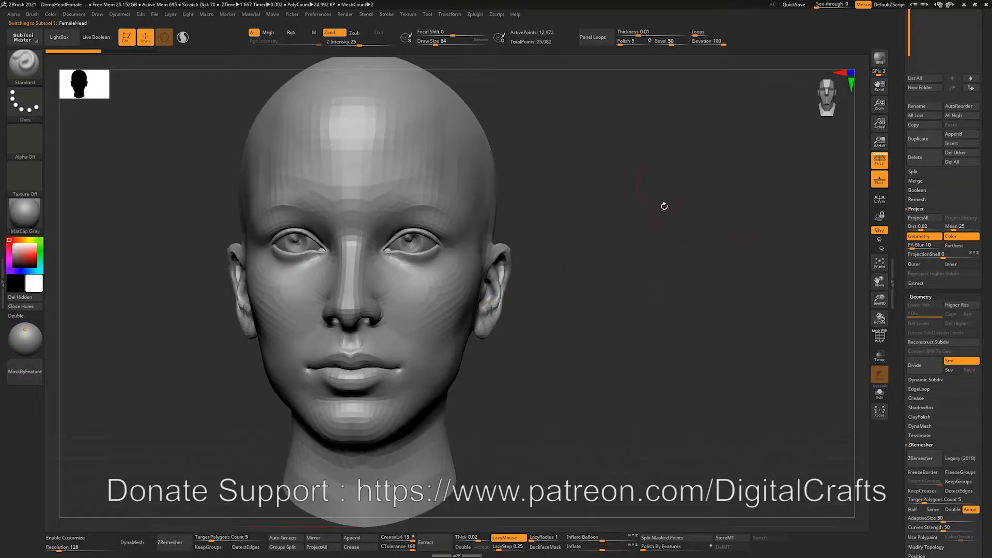
# Divide the FemaleHead mesh once and switch repeatedly between subdivision levels 1 and 2
pyautogui.click(915, 365)
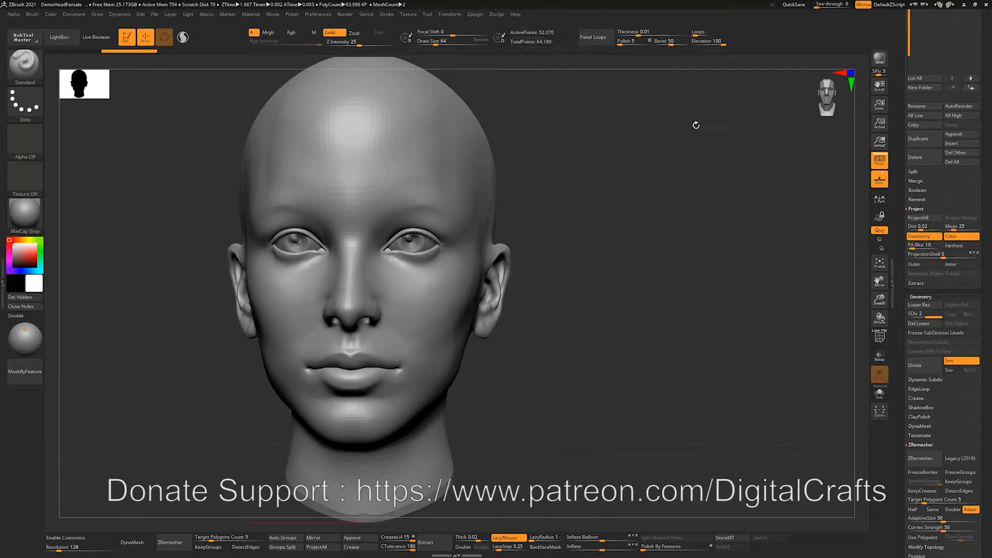
pyautogui.click(924, 314)
pyautogui.click(936, 314)
pyautogui.click(915, 314)
pyautogui.click(936, 315)
pyautogui.click(915, 314)
pyautogui.click(935, 314)
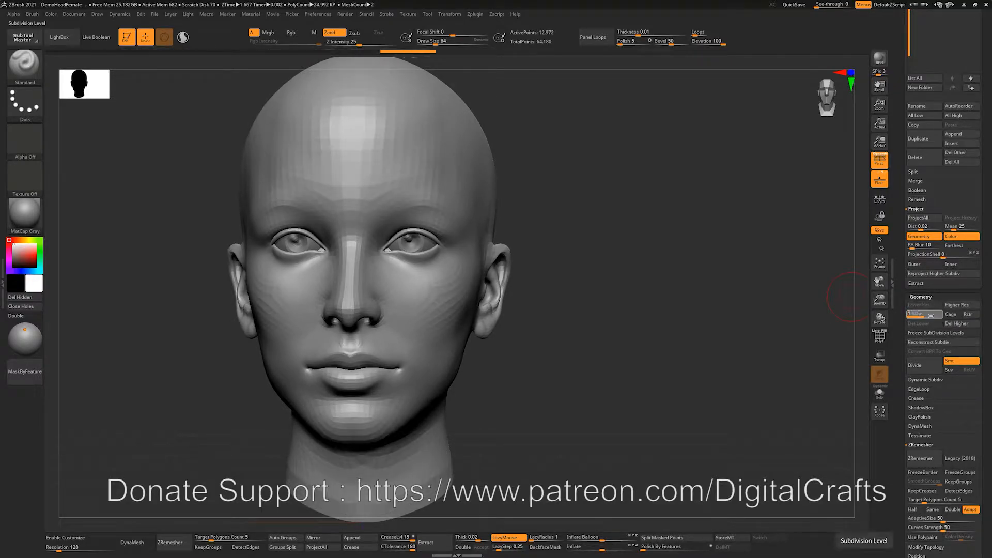
# Divide the head three more times to reach subdivision level 5
pyautogui.press('ctrl')
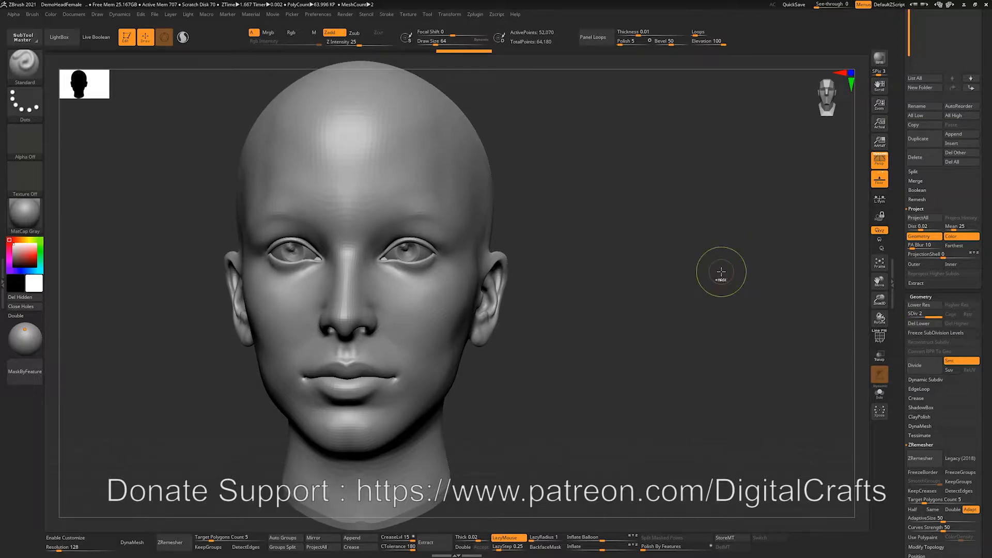
pyautogui.hotkey('ctrl', 'd')
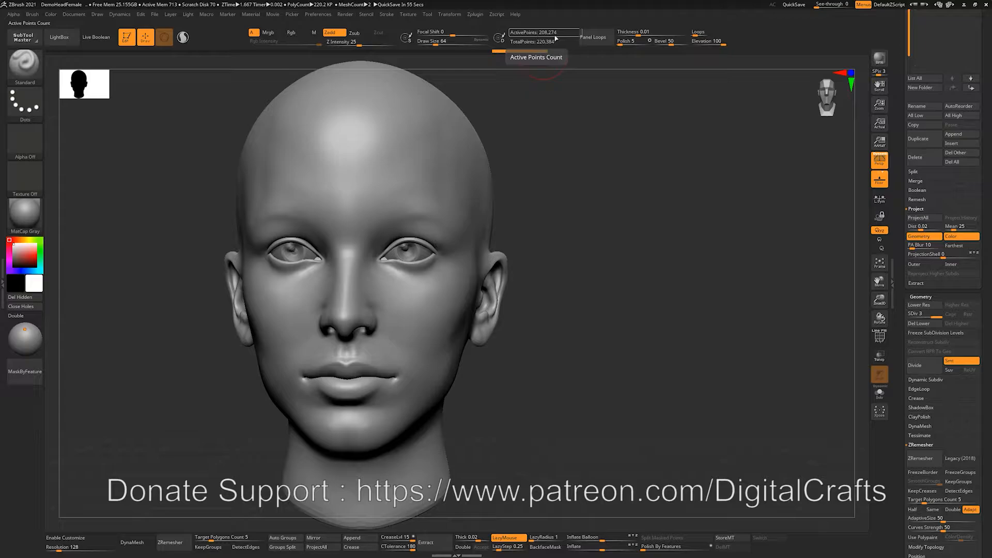
pyautogui.hotkey('ctrl', 'd')
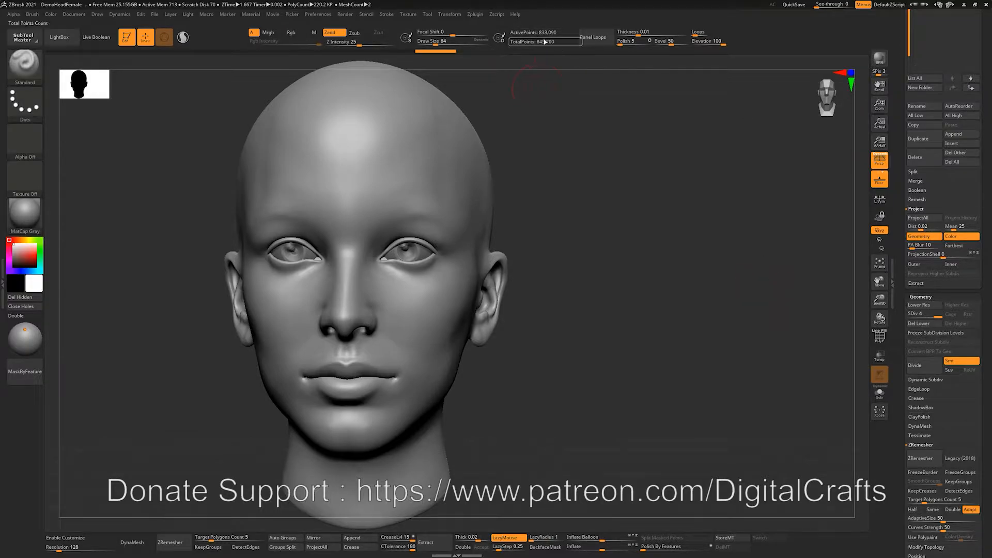
pyautogui.hotkey('ctrl', 'd')
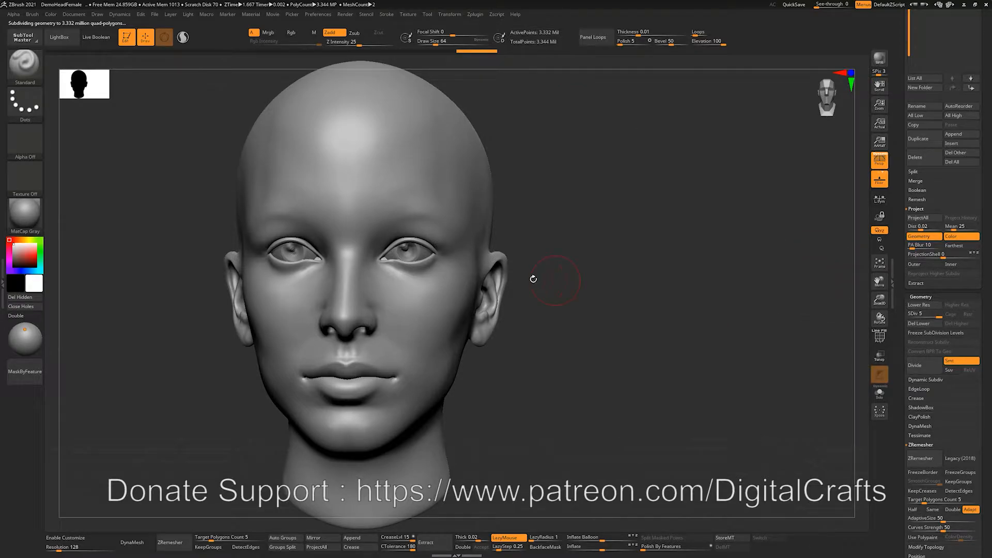
# Step the head down to subdivision level 1 and back up to level 5 to compare the detail
pyautogui.hotkey('shift', 'd')
pyautogui.hotkey('shift', 'd')
pyautogui.hotkey('shift', 'd')
pyautogui.hotkey('shift', 'd')
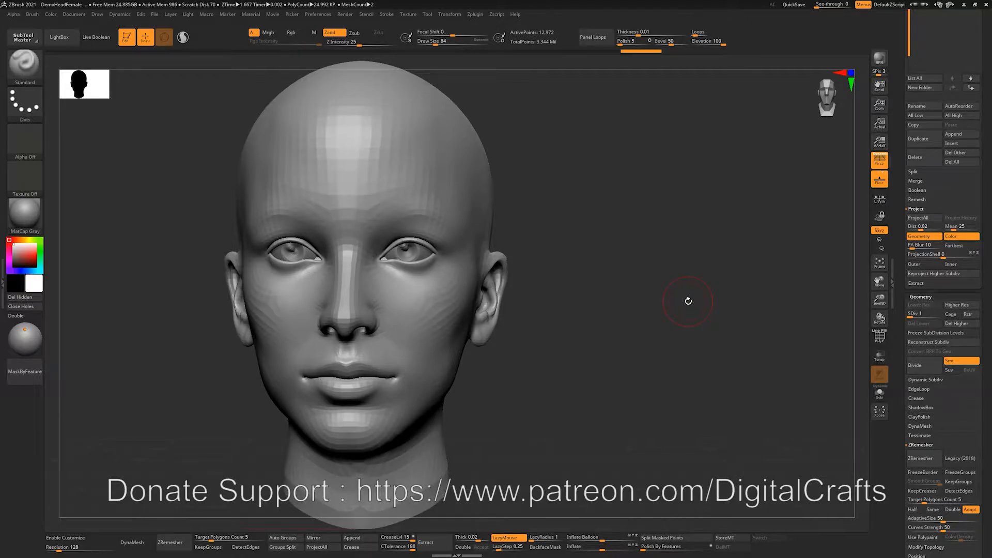
pyautogui.press('d')
pyautogui.press('d')
pyautogui.press('d')
pyautogui.press('d')
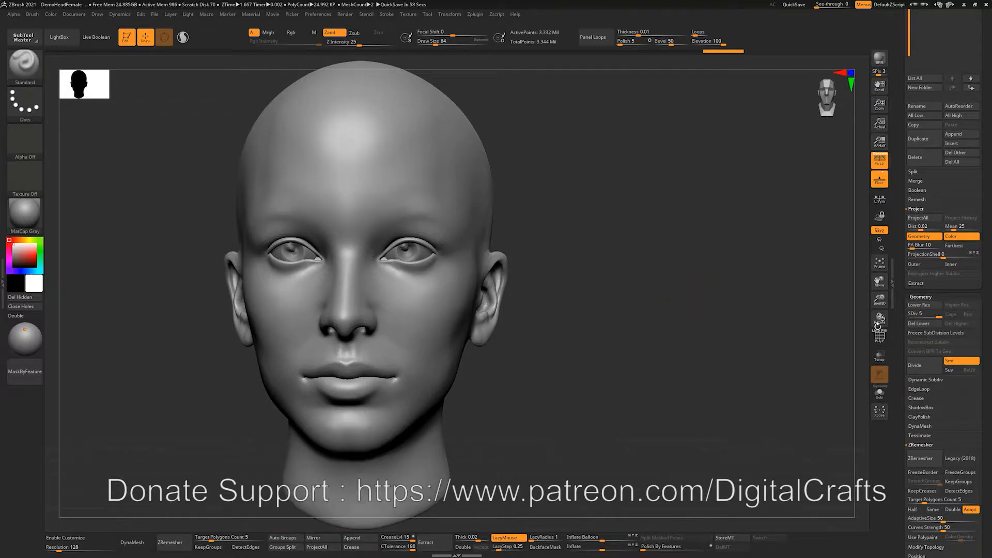
# Compare the head at different SDiv values, including 4 and 5, ending on level 1
pyautogui.click(908, 313)
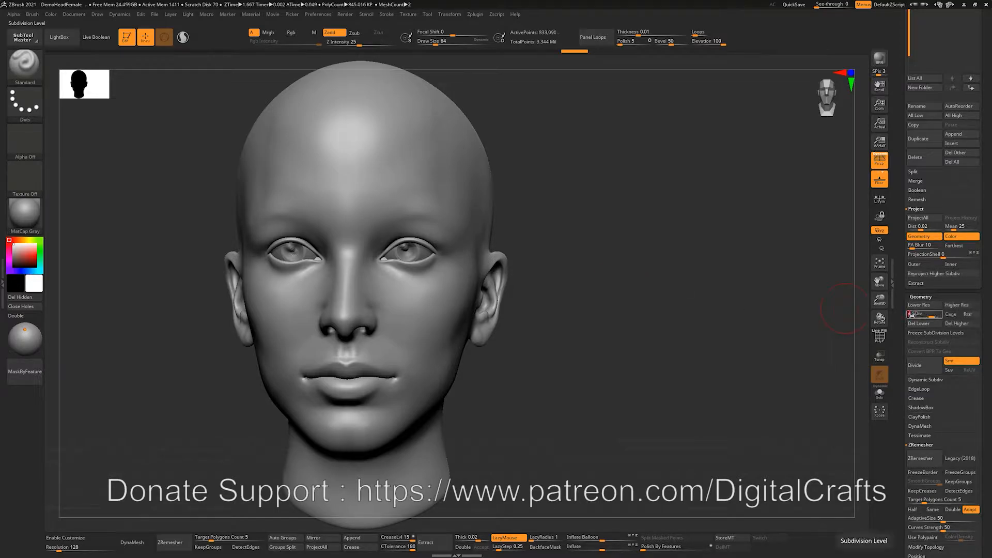
pyautogui.click(939, 314)
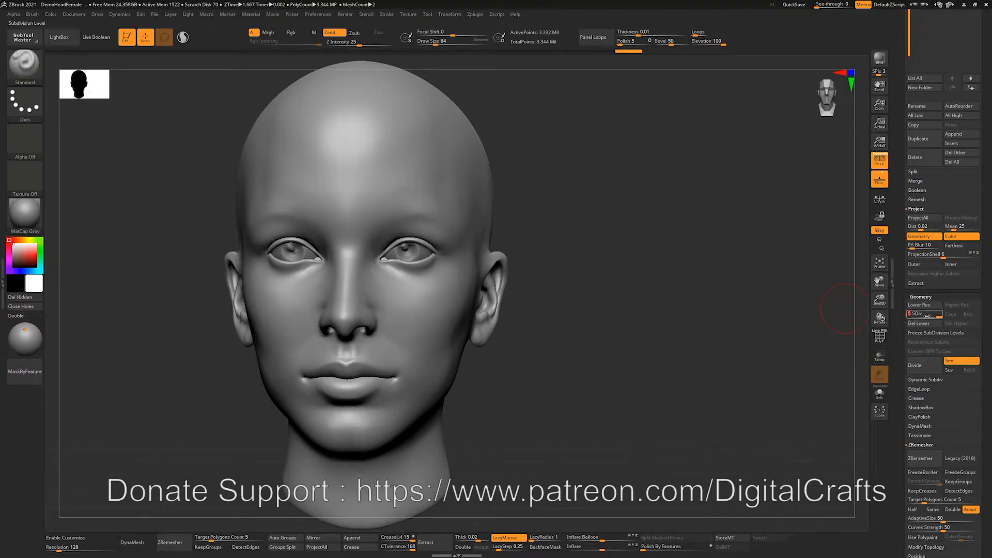
pyautogui.moveTo(932, 314); pyautogui.dragTo(891, 314)
pyautogui.moveTo(611, 248)
pyautogui.keyDown('alt'); pyautogui.mouseDown()
pyautogui.moveTo(645, 256)
pyautogui.moveTo(618, 241)
pyautogui.mouseUp(); pyautogui.keyUp('alt')
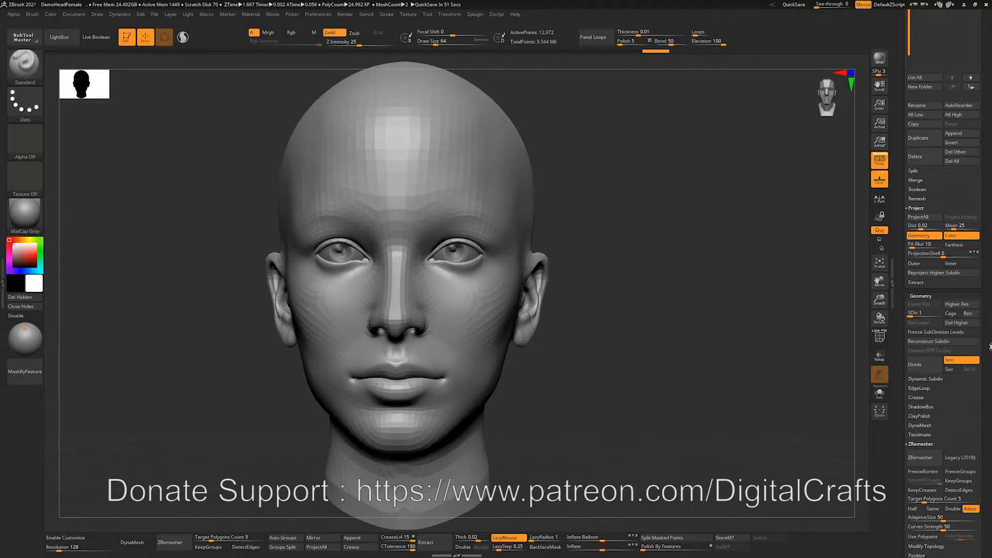
pyautogui.scroll(-1, 925, 290)
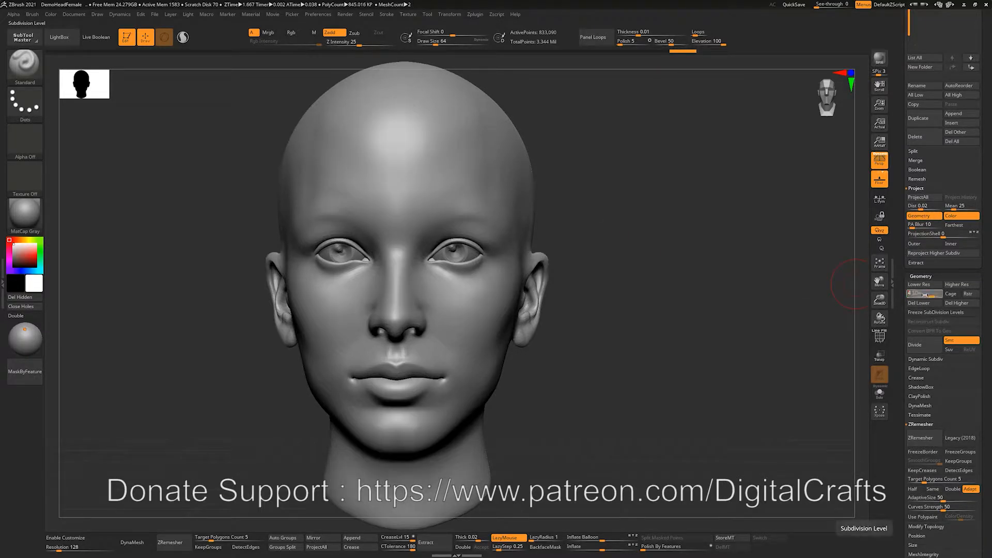
pyautogui.moveTo(696, 272); pyautogui.dragTo(660, 279)
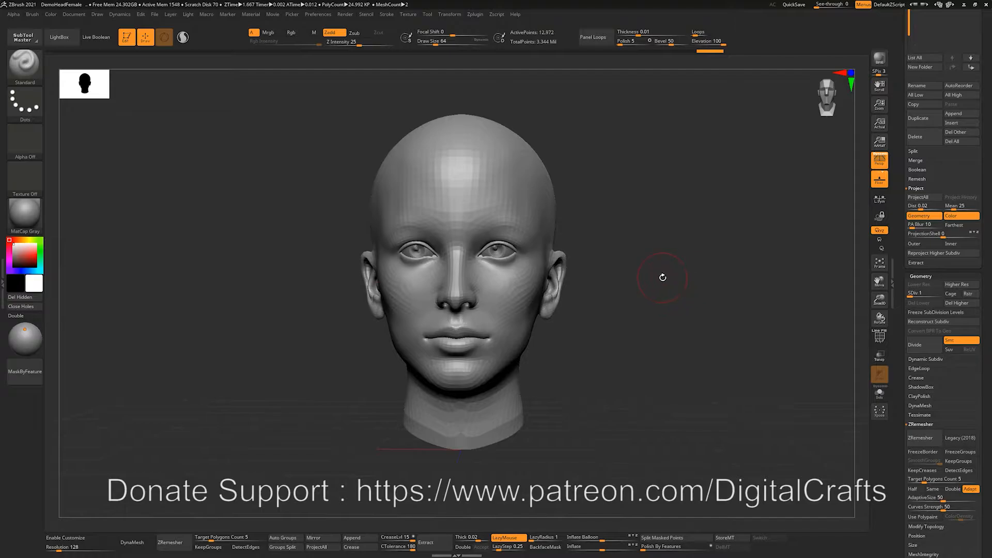
pyautogui.keyDown('alt'); pyautogui.moveTo(661, 277); pyautogui.dragTo(671, 285); pyautogui.keyUp('alt')
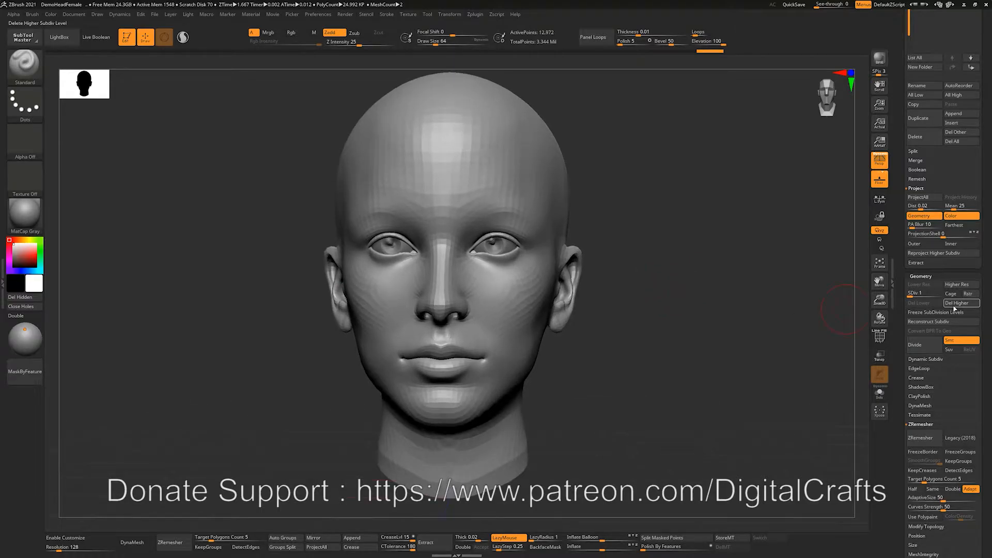
# Raise the head to subdivision level 4, and strip its subdivision levels back to the undivided base mesh
pyautogui.press('d')
pyautogui.press('d')
pyautogui.press('d')
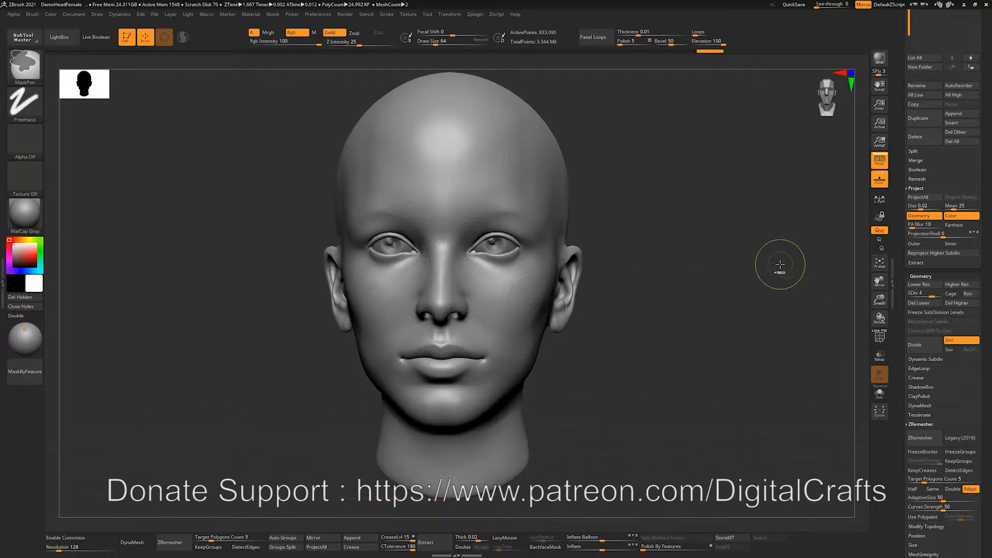
pyautogui.click(916, 304)
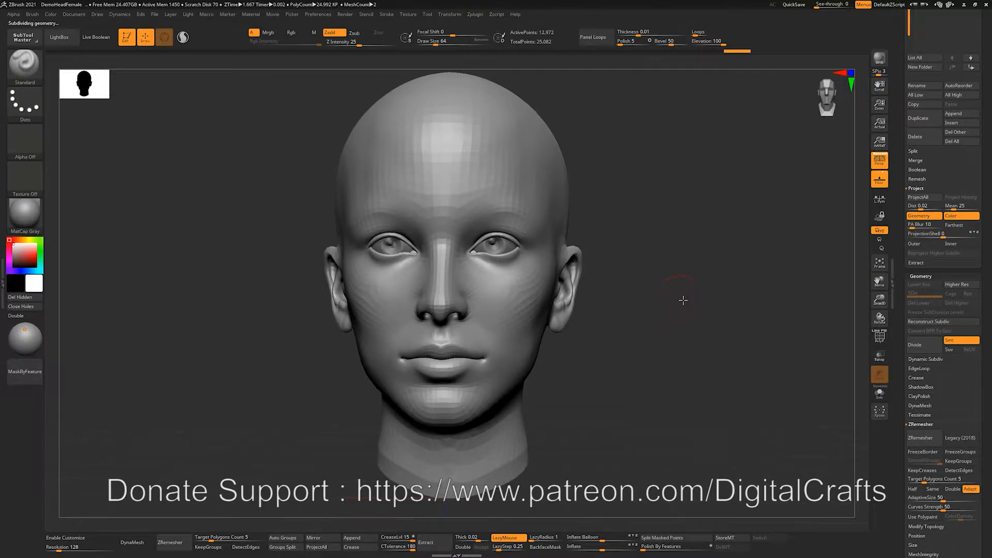
# Divide the base head mesh twice to reach subdivision level 3 and compare it with level 1
pyautogui.keyDown('alt'); pyautogui.moveTo(682, 299); pyautogui.dragTo(688, 305); pyautogui.keyUp('alt')
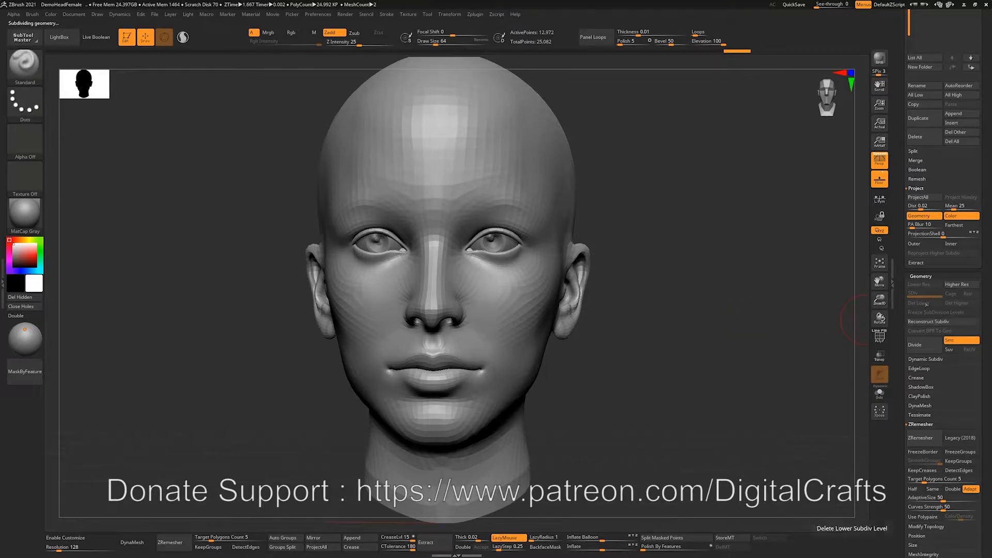
pyautogui.click(927, 344)
pyautogui.click(926, 345)
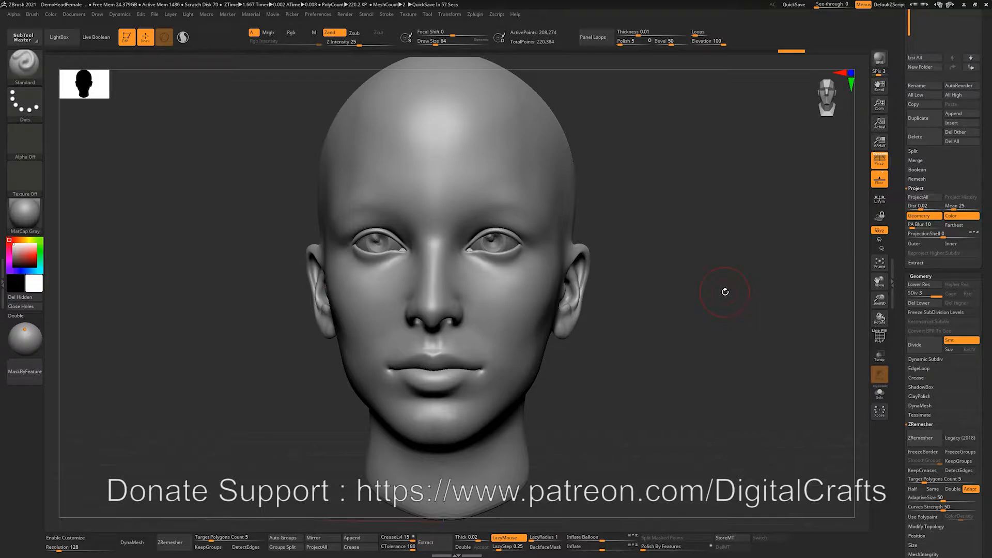
pyautogui.hotkey('shift', 'd')
pyautogui.hotkey('shift', 'd')
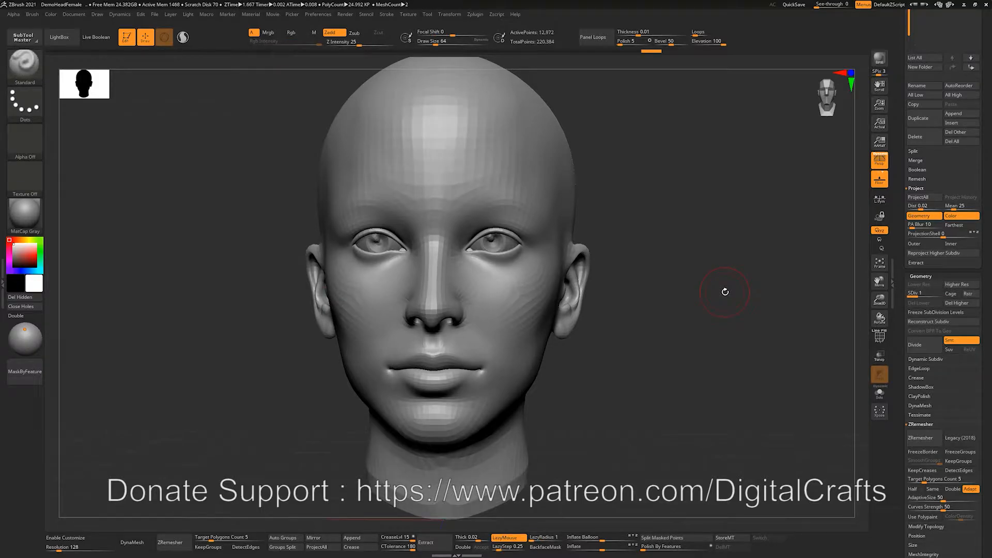
pyautogui.press('d')
pyautogui.press('d')
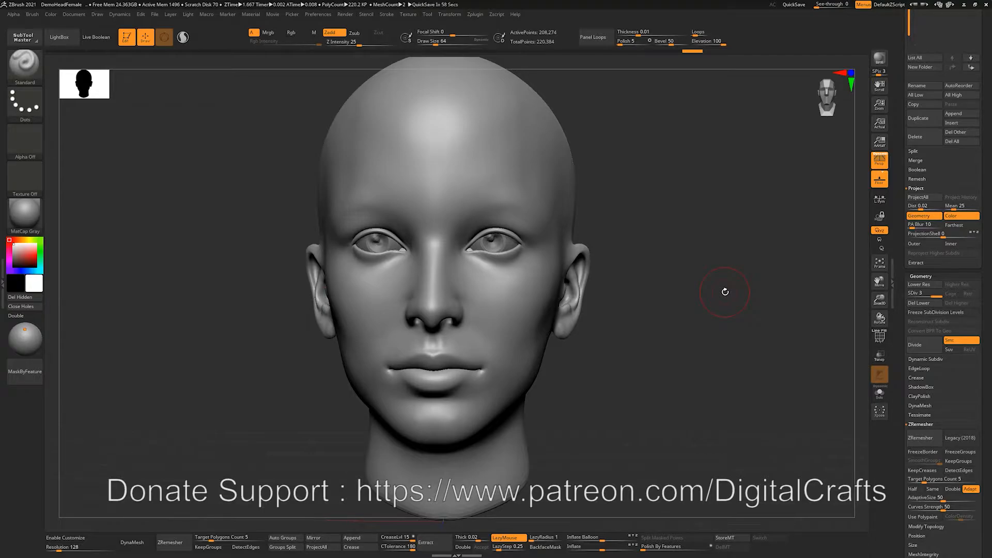
# Open the recent project Tutorial1_V2 from LightBox, saving the changes to the current project
pyautogui.moveTo(723, 307); pyautogui.dragTo(693, 288)
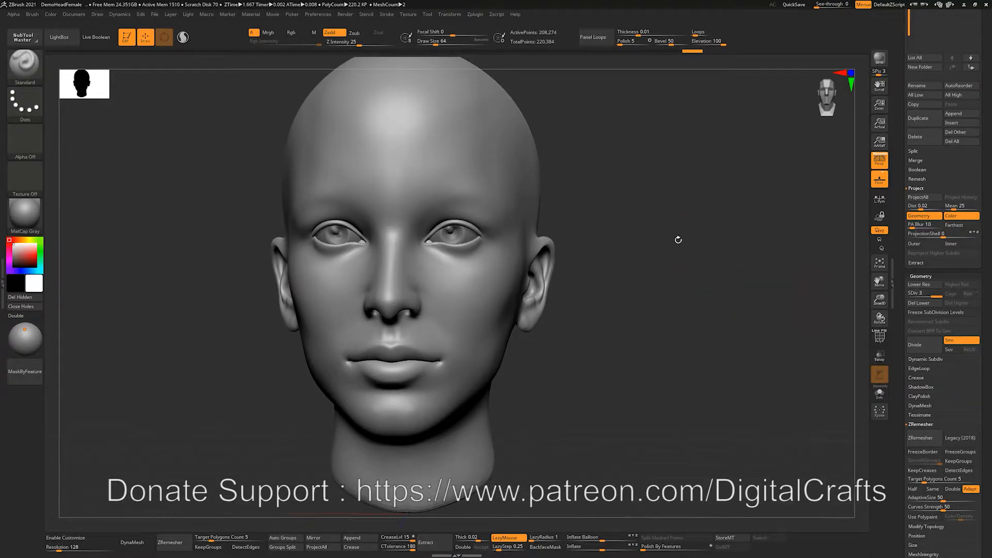
pyautogui.press(',')
pyautogui.click(84, 61)
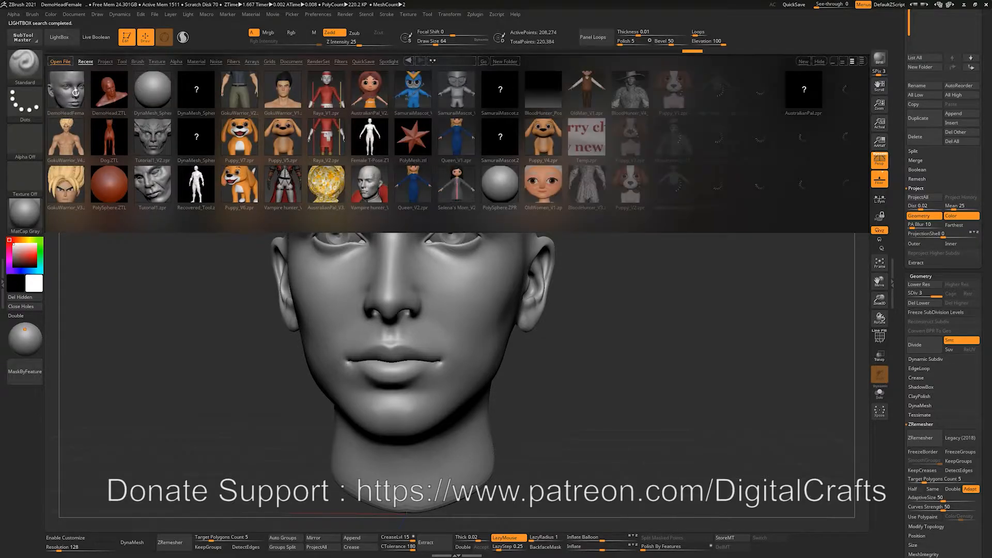
pyautogui.doubleClick(148, 138)
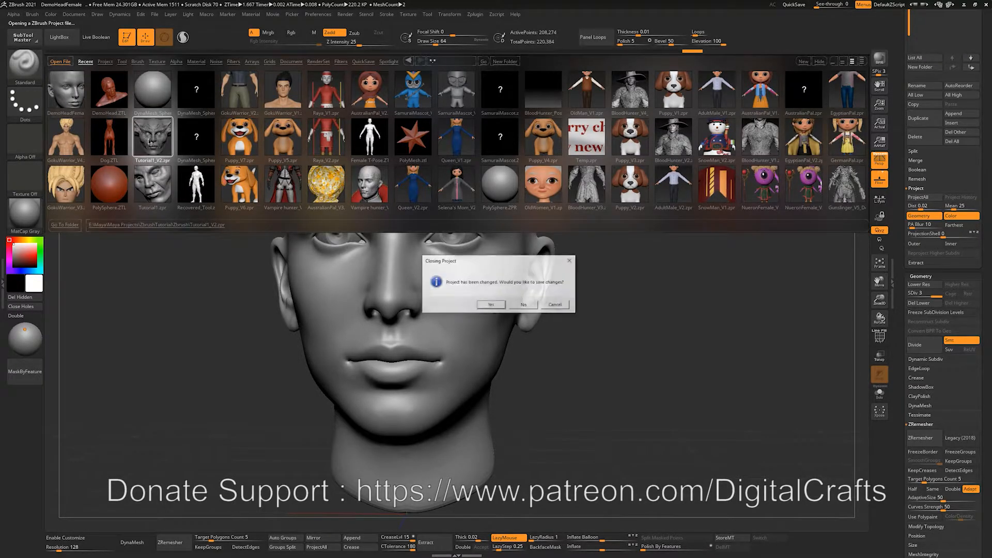
pyautogui.click(492, 305)
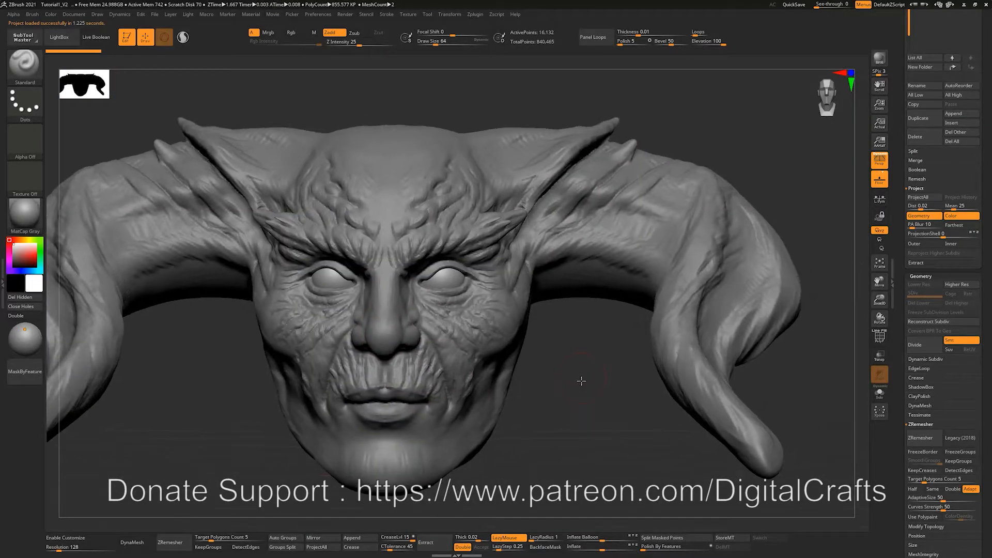
# Show the polygon wireframe and select the horned head's PolySphere subtool to examine its mesh density on the face and horns
pyautogui.moveTo(581, 381); pyautogui.dragTo(604, 361)
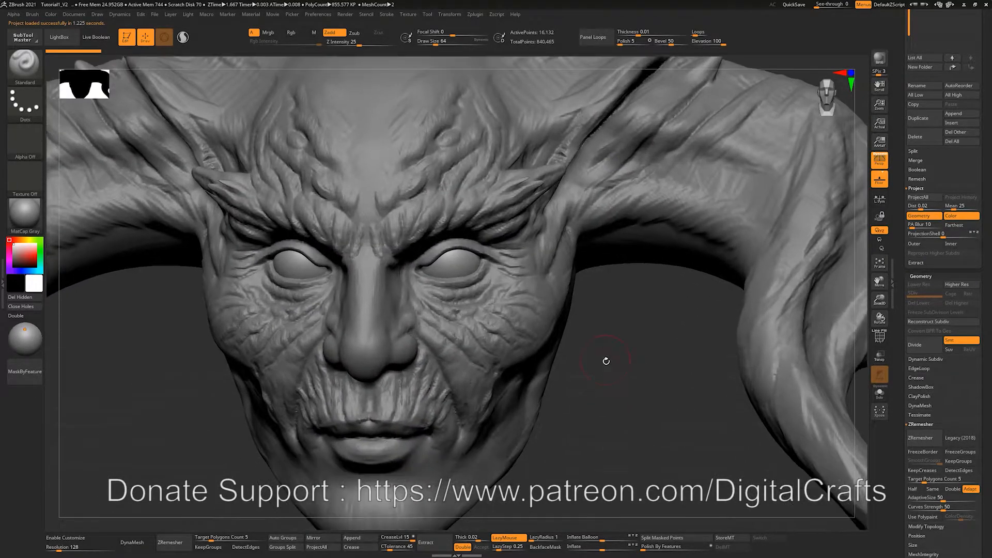
pyautogui.hotkey('shift', 'f')
pyautogui.keyDown('alt'); pyautogui.click(487, 337); pyautogui.keyUp('alt')
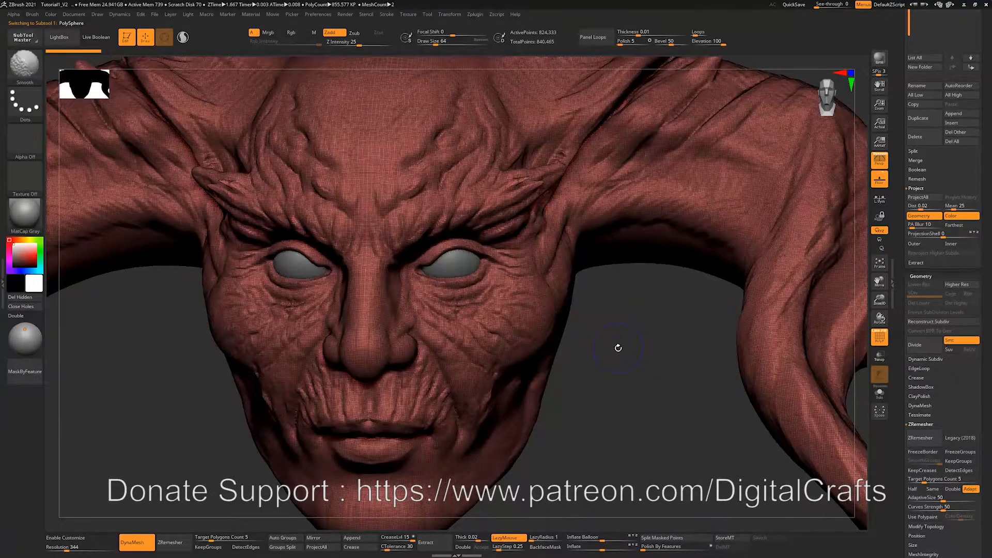
pyautogui.keyDown('alt'); pyautogui.moveTo(625, 357); pyautogui.dragTo(634, 367); pyautogui.keyUp('alt')
pyautogui.moveTo(659, 316); pyautogui.dragTo(400, 200)
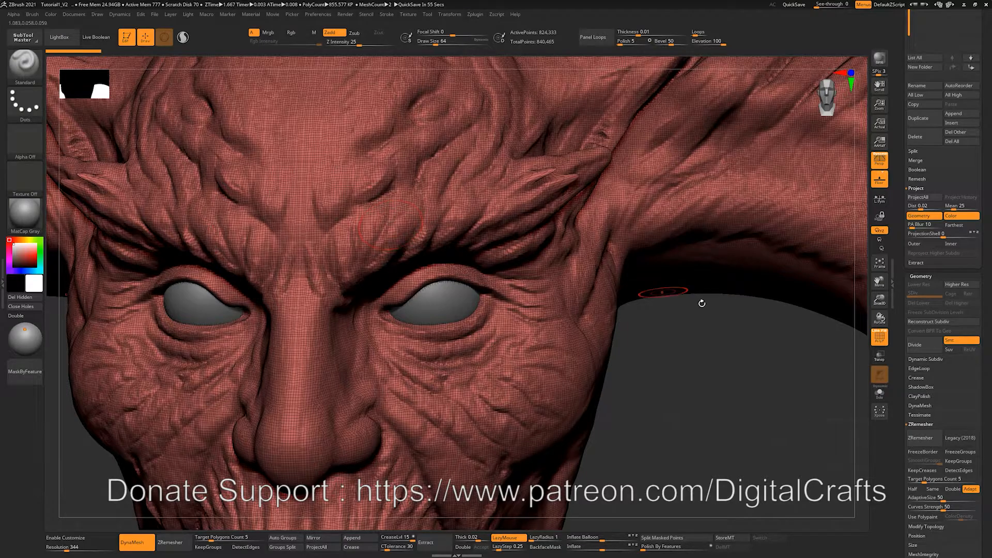
pyautogui.moveTo(695, 330); pyautogui.dragTo(589, 310)
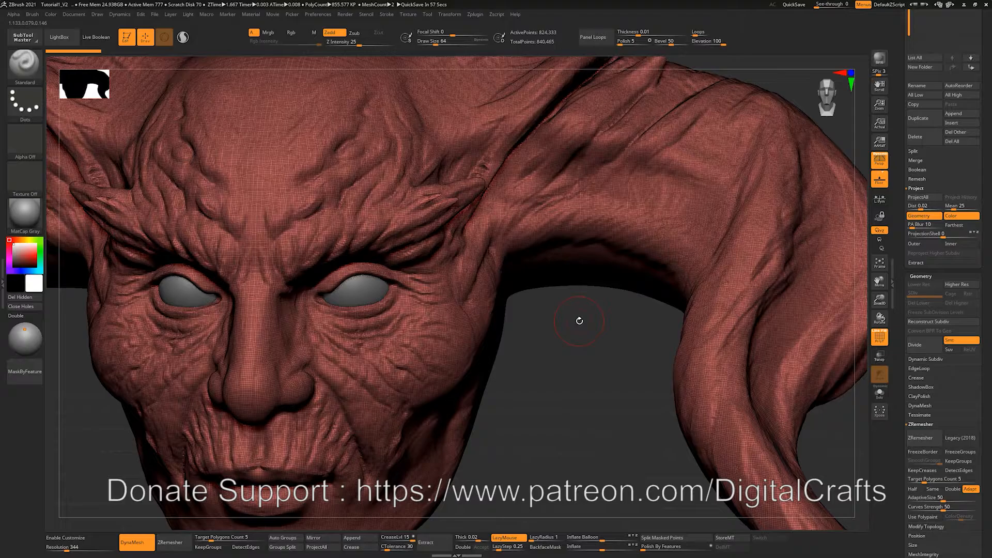
pyautogui.moveTo(548, 318)
pyautogui.keyDown('ctrl'); pyautogui.mouseDown(button='right')
pyautogui.moveTo(518, 330)
pyautogui.moveTo(551, 316)
pyautogui.mouseUp(button='right'); pyautogui.keyUp('ctrl')
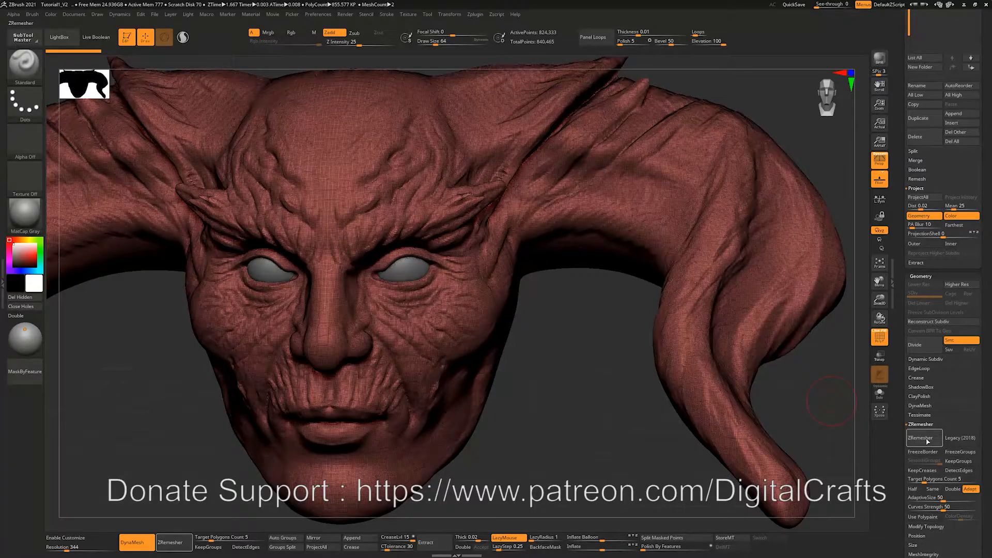
# Duplicate the horned head's PolySphere subtool and run ZRemesher with a target polygon count of 5 and Adapt enabled
pyautogui.moveTo(984, 217); pyautogui.dragTo(985, 383)
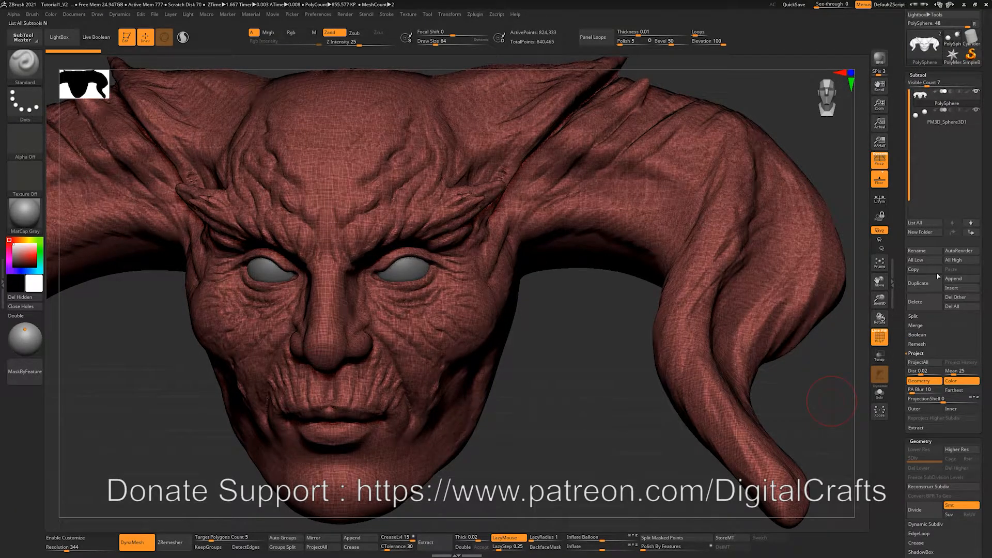
pyautogui.click(918, 283)
pyautogui.scroll(-5, 952, 366)
pyautogui.click(922, 374)
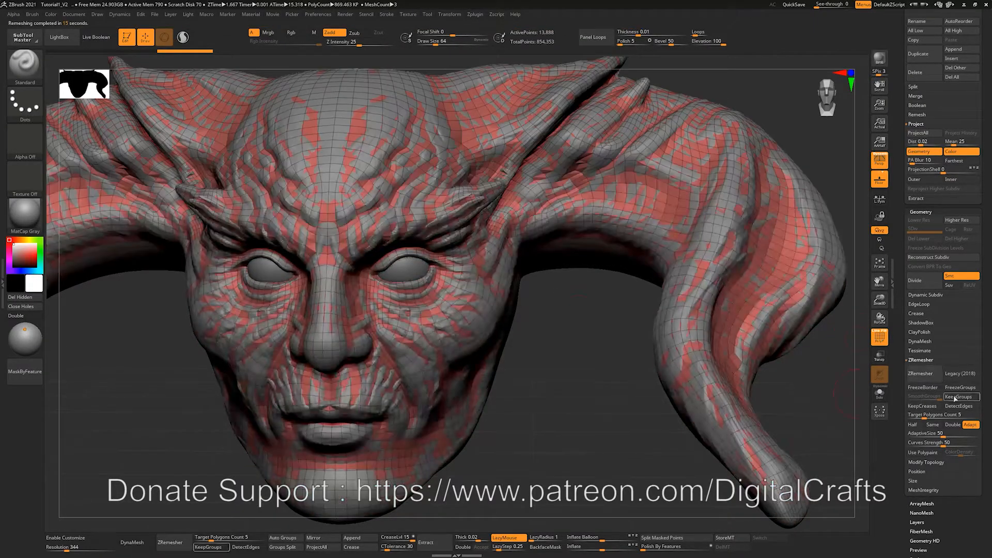
# Hide the original PolySphere, inspect the remeshed PolySphere1's topology on the face and horns, and turn off the polygon wireframe
pyautogui.moveTo(991, 166); pyautogui.dragTo(979, 247)
pyautogui.click(976, 159)
pyautogui.keyDown('alt'); pyautogui.moveTo(565, 386); pyautogui.dragTo(588, 312); pyautogui.keyUp('alt')
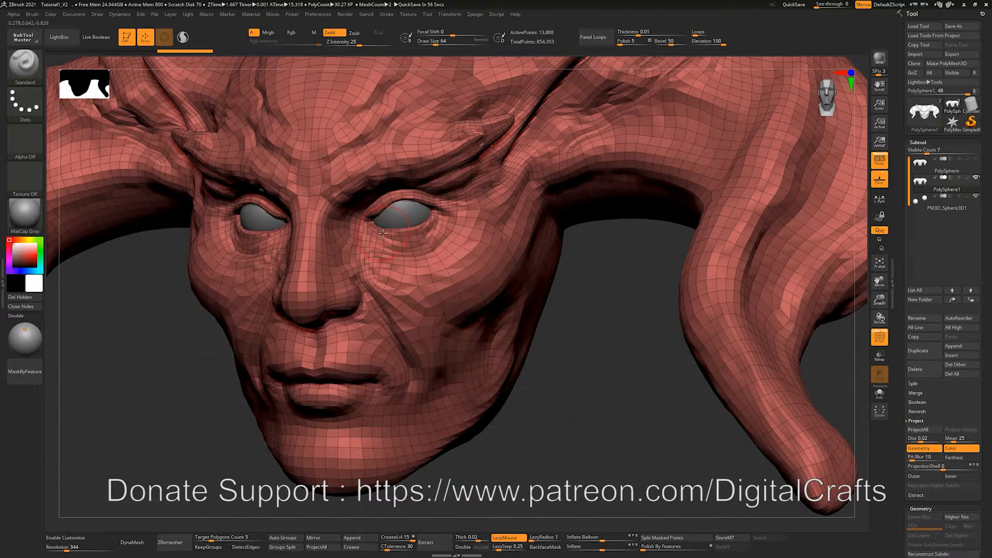
pyautogui.moveTo(598, 277); pyautogui.dragTo(580, 318)
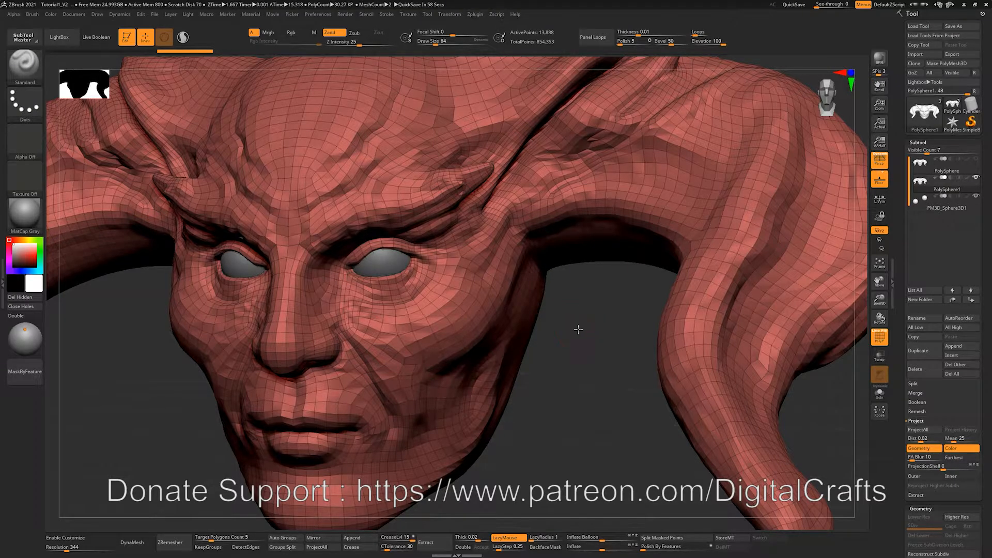
pyautogui.keyDown('ctrl'); pyautogui.moveTo(581, 330); pyautogui.dragTo(536, 329, button='right'); pyautogui.keyUp('ctrl')
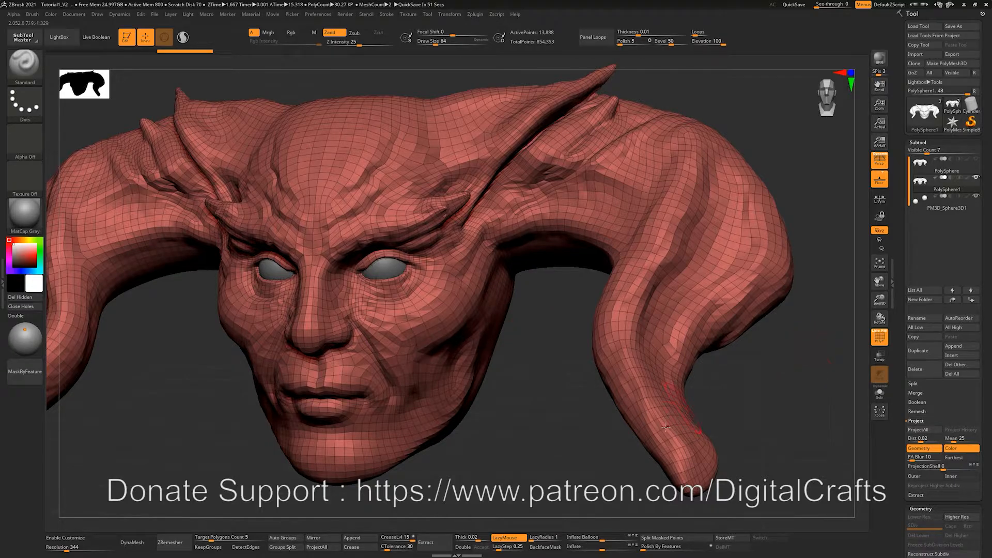
pyautogui.moveTo(520, 376)
pyautogui.mouseDown()
pyautogui.moveTo(540, 372)
pyautogui.moveTo(534, 382)
pyautogui.moveTo(545, 387)
pyautogui.moveTo(551, 372)
pyautogui.moveTo(555, 382)
pyautogui.moveTo(571, 375)
pyautogui.mouseUp()
pyautogui.hotkey('shift', 'f')
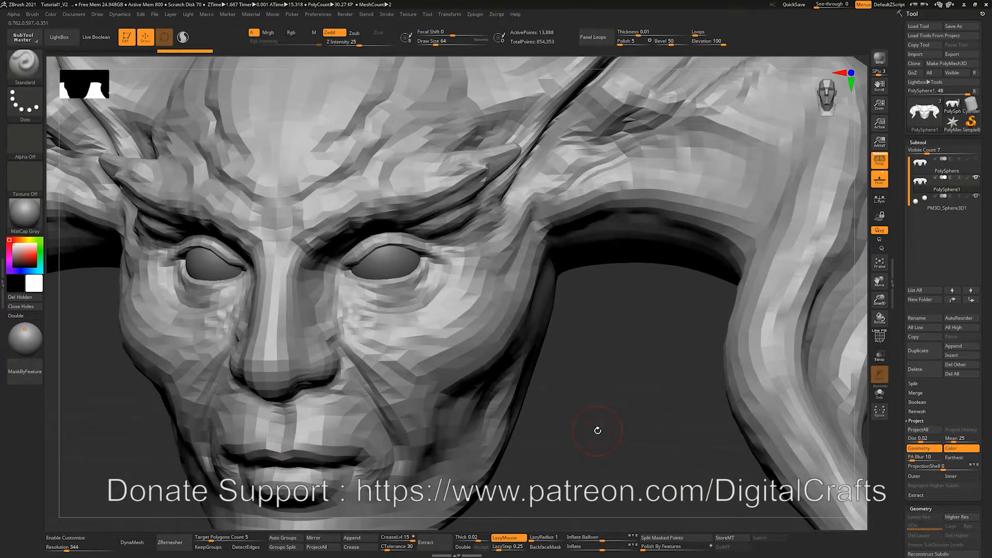
# Compare the surface detail of the original PolySphere with the remeshed PolySphere1 by viewing each subtool alone
pyautogui.click(975, 175)
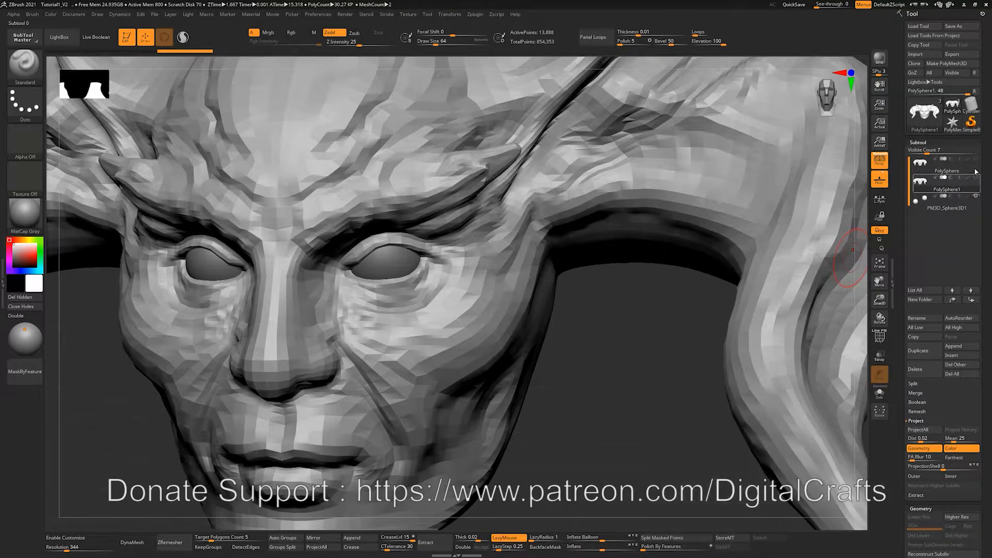
pyautogui.moveTo(657, 300)
pyautogui.mouseDown()
pyautogui.moveTo(627, 299)
pyautogui.moveTo(640, 292)
pyautogui.mouseUp()
pyautogui.moveTo(977, 190)
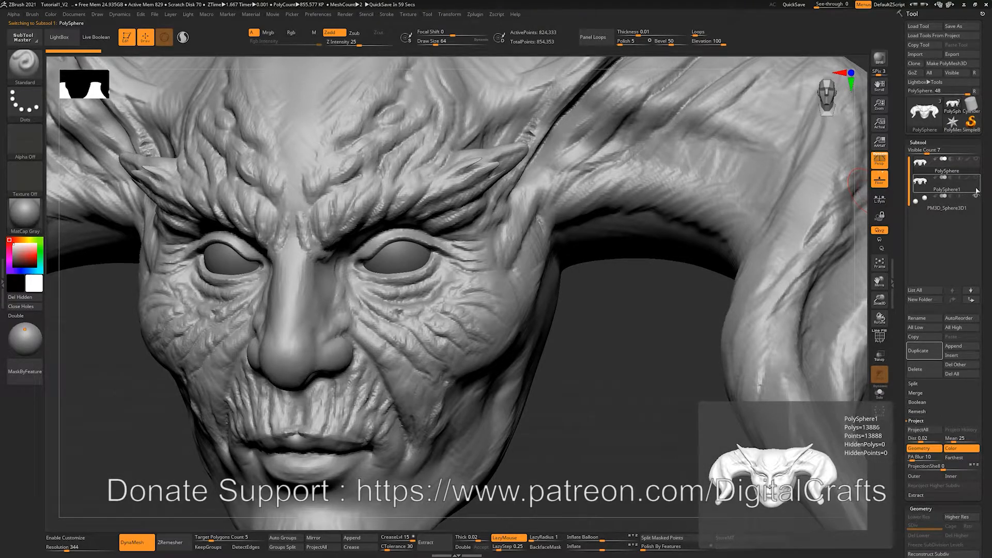
pyautogui.click(977, 190)
pyautogui.click(953, 166)
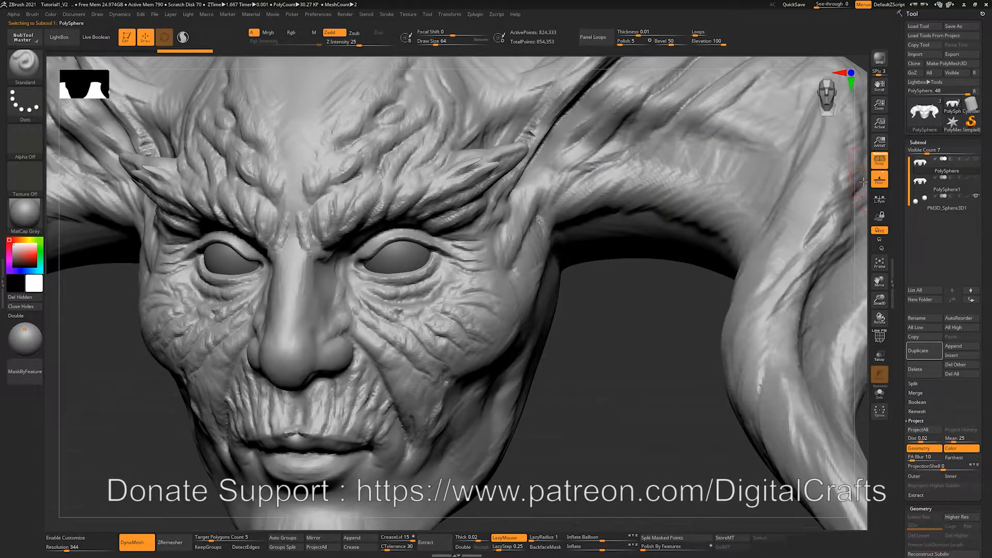
pyautogui.click(976, 189)
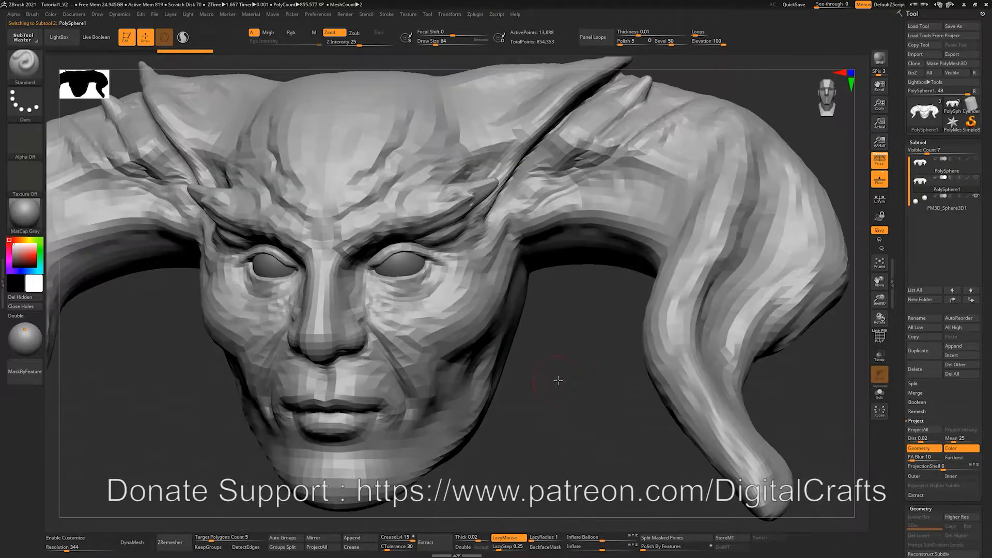
pyautogui.keyDown('alt'); pyautogui.moveTo(558, 380); pyautogui.dragTo(584, 365); pyautogui.keyUp('alt')
# Divide the remeshed PolySphere1 subtool once to reach subdivision level 2
pyautogui.moveTo(931, 531); pyautogui.dragTo(930, 408)
pyautogui.press('ctrl')
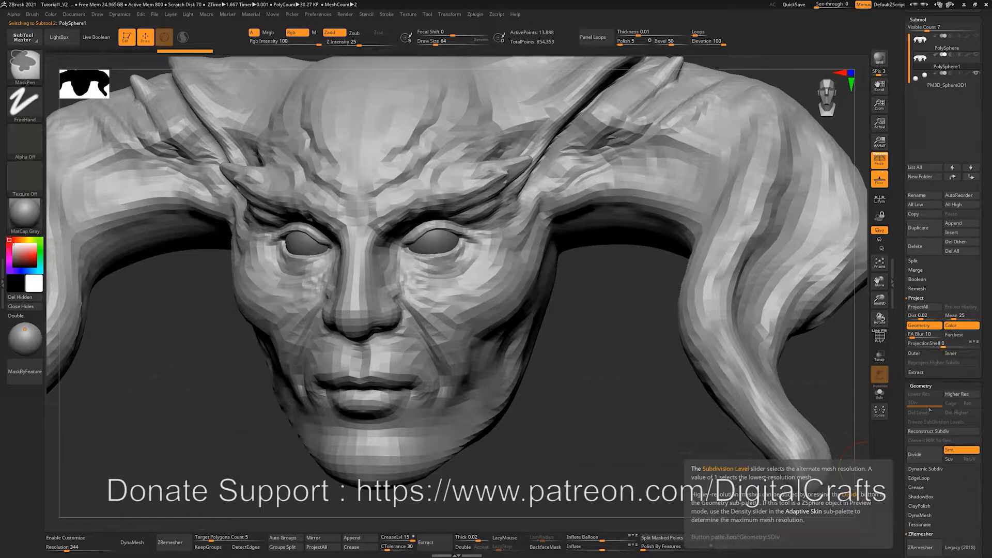
pyautogui.hotkey('ctrl', 'd')
pyautogui.scroll(1, 989, 325)
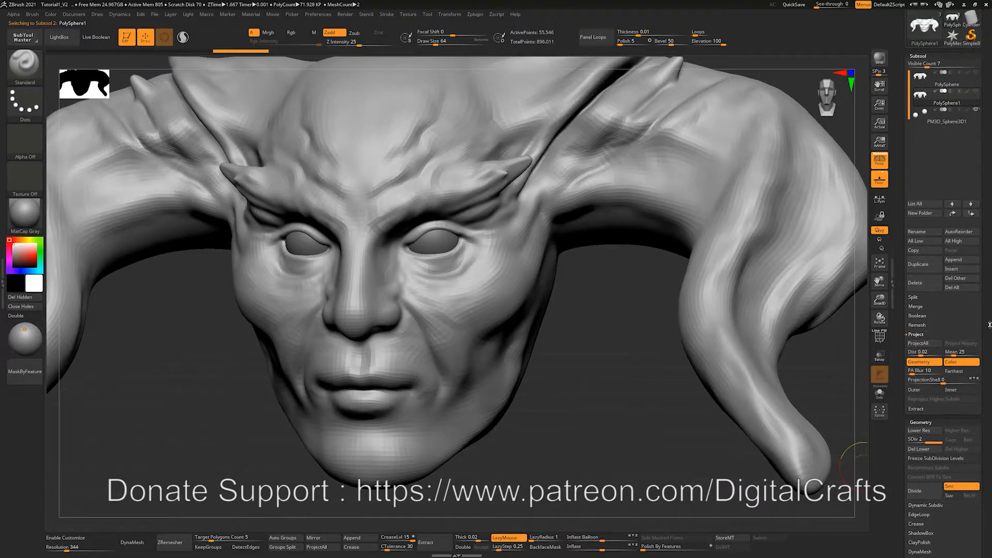
# Hide the PM3D_Sphere3D1 eyes subtool and show the original PolySphere together with the remeshed PolySphere1
pyautogui.click(918, 334)
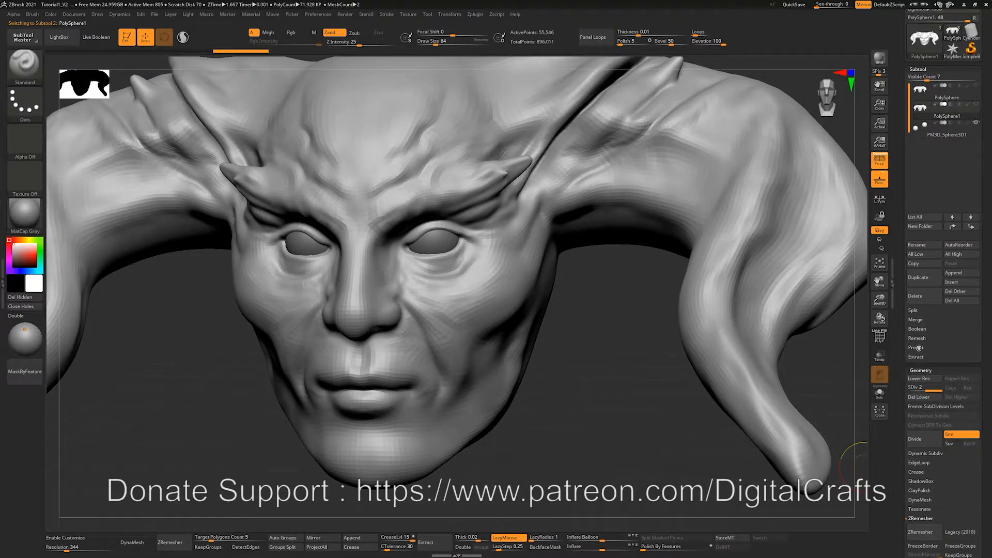
pyautogui.click(917, 347)
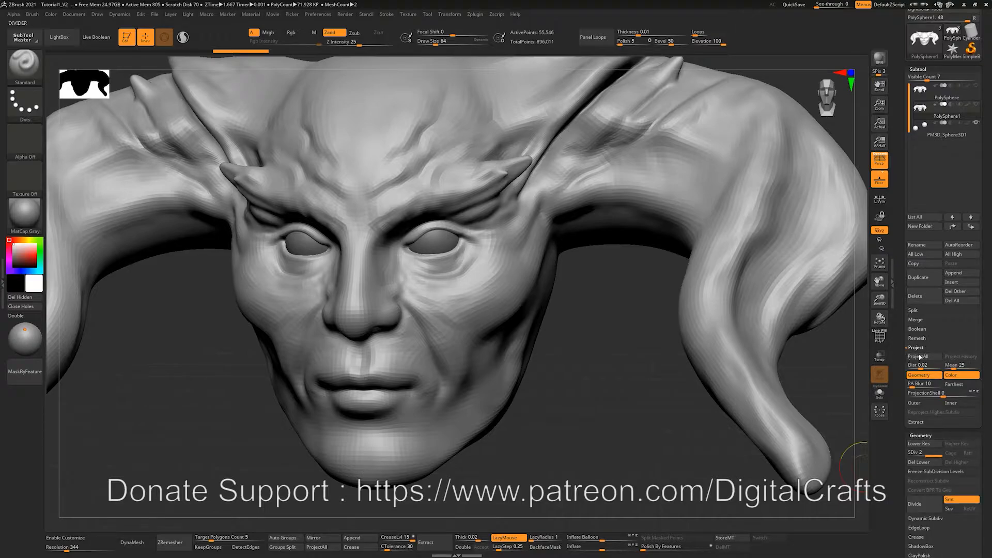
pyautogui.scroll(2, 989, 289)
pyautogui.moveTo(976, 200)
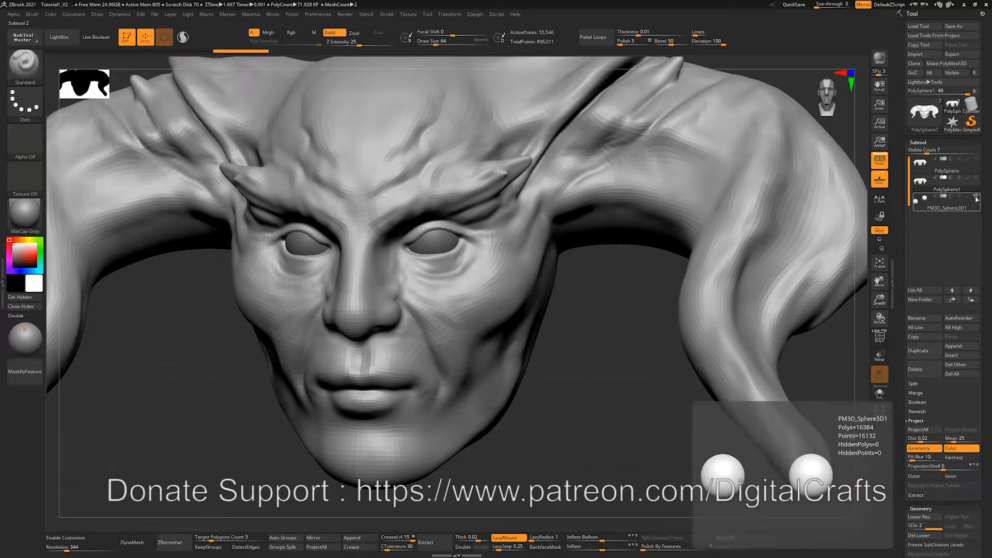
pyautogui.click(979, 165)
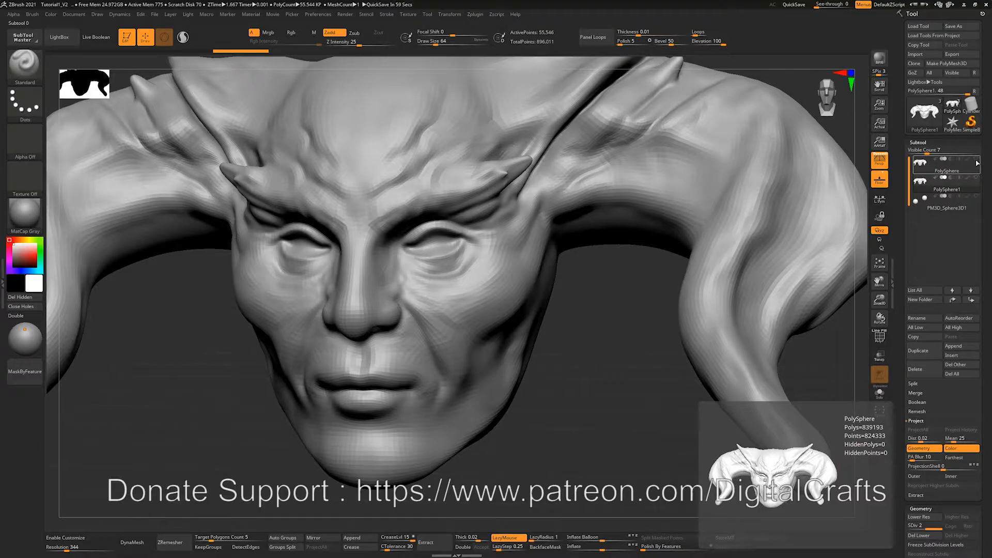
pyautogui.click(977, 161)
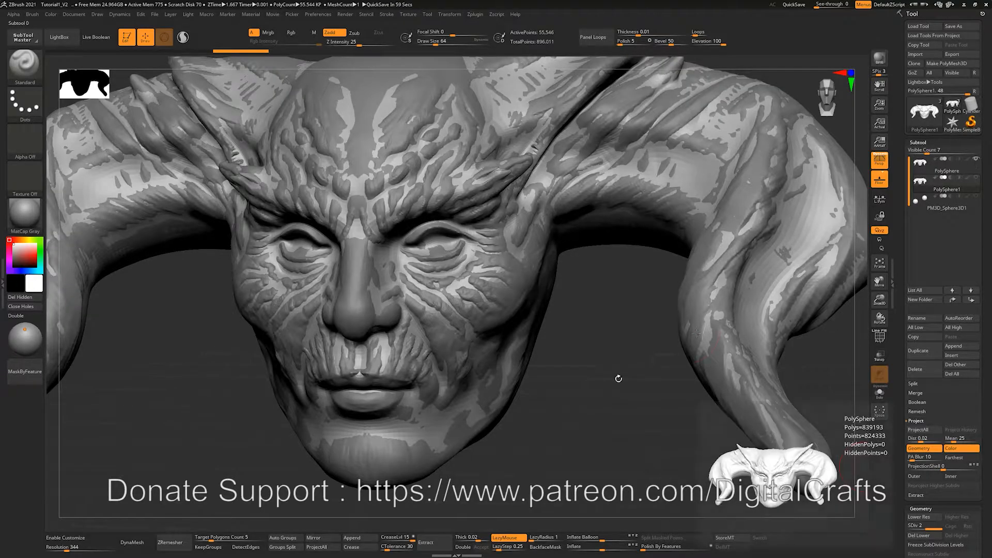
pyautogui.moveTo(560, 395)
pyautogui.keyDown('alt'); pyautogui.mouseDown()
pyautogui.moveTo(584, 374)
pyautogui.moveTo(560, 429)
pyautogui.mouseUp(); pyautogui.keyUp('alt')
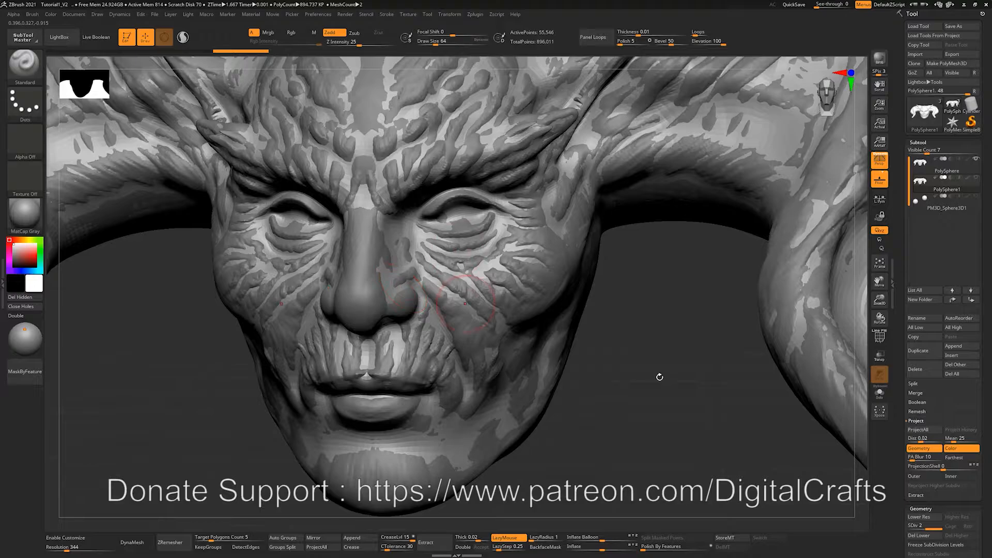
pyautogui.keyDown('alt'); pyautogui.moveTo(661, 368); pyautogui.dragTo(670, 350); pyautogui.keyUp('alt')
# Project the original PolySphere's detail onto PolySphere1 at subdivision level 2 with ProjectAll
pyautogui.moveTo(989, 412); pyautogui.dragTo(990, 316)
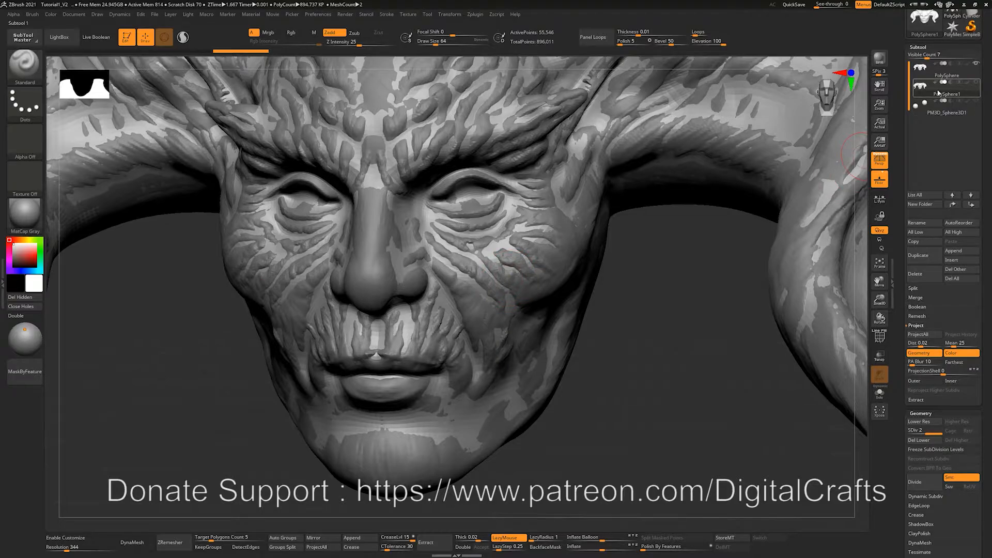
pyautogui.moveTo(925, 70)
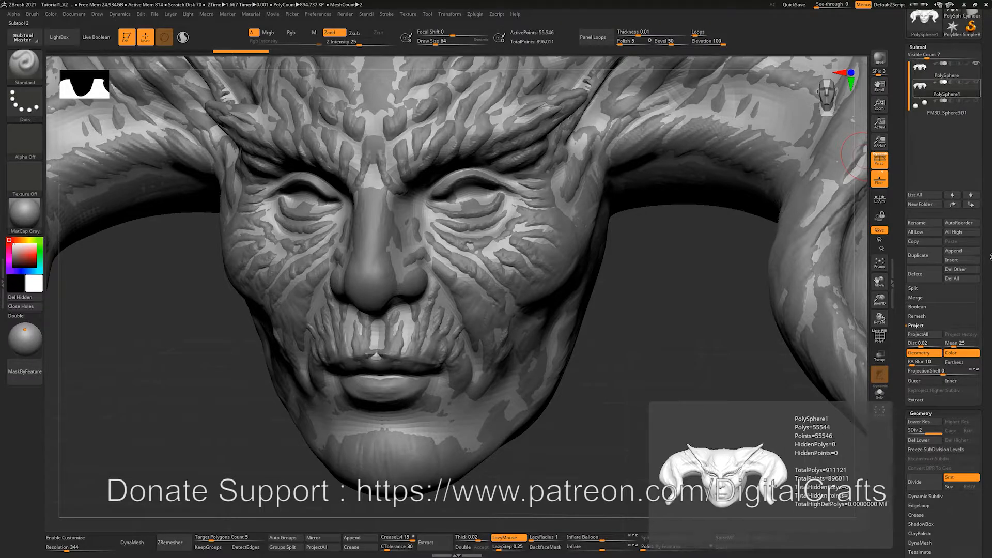
pyautogui.moveTo(930, 414); pyautogui.dragTo(930, 409)
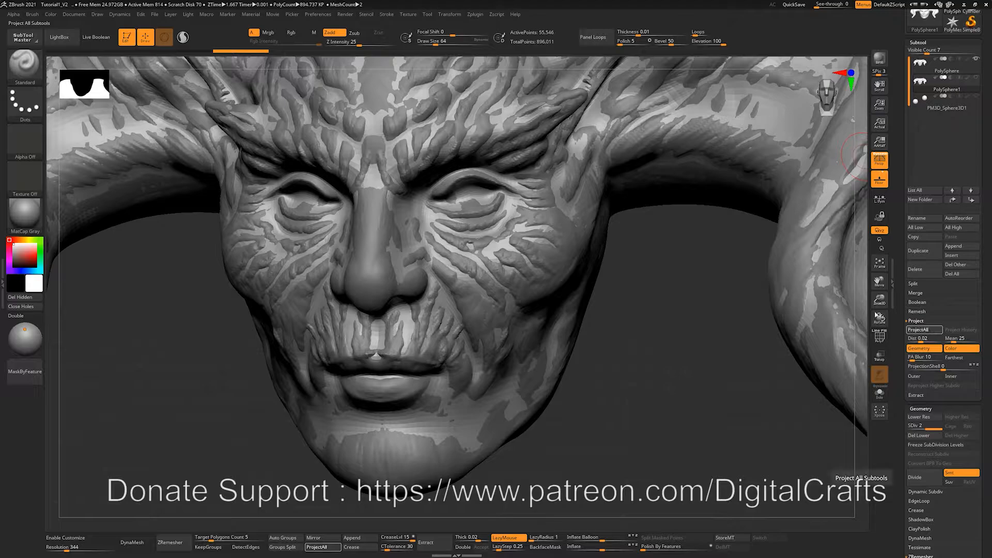
pyautogui.click(924, 329)
pyautogui.keyDown('alt'); pyautogui.moveTo(680, 262); pyautogui.dragTo(680, 289); pyautogui.keyUp('alt')
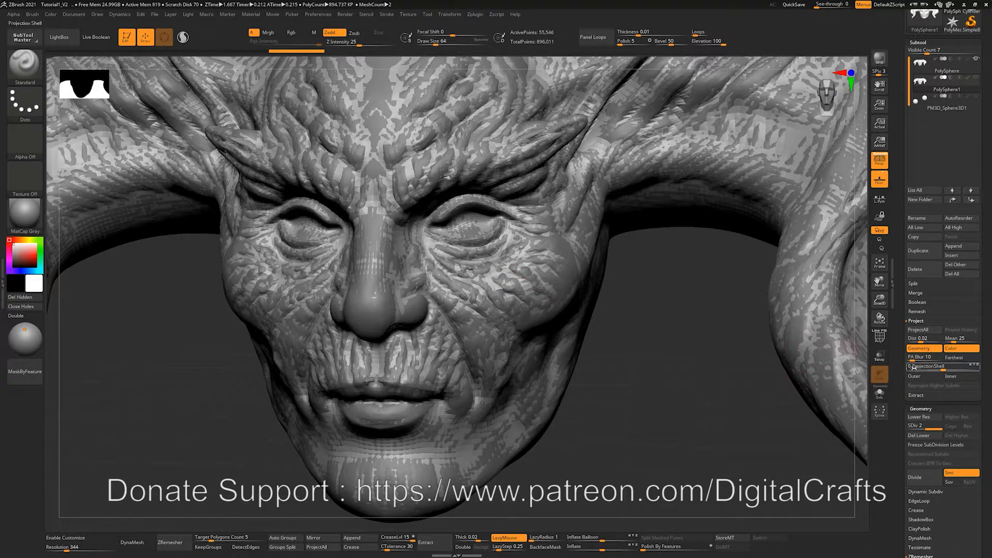
# Divide PolySphere1 up to subdivision level 4, projecting the original's detail with ProjectAll at levels 3 and 4
pyautogui.hotkey('ctrl', 'd')
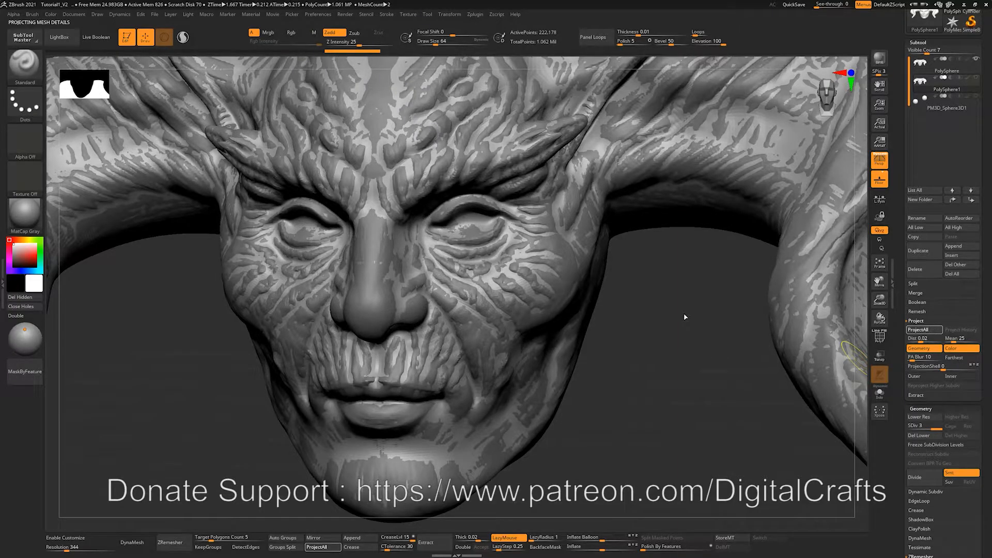
pyautogui.press('ctrl')
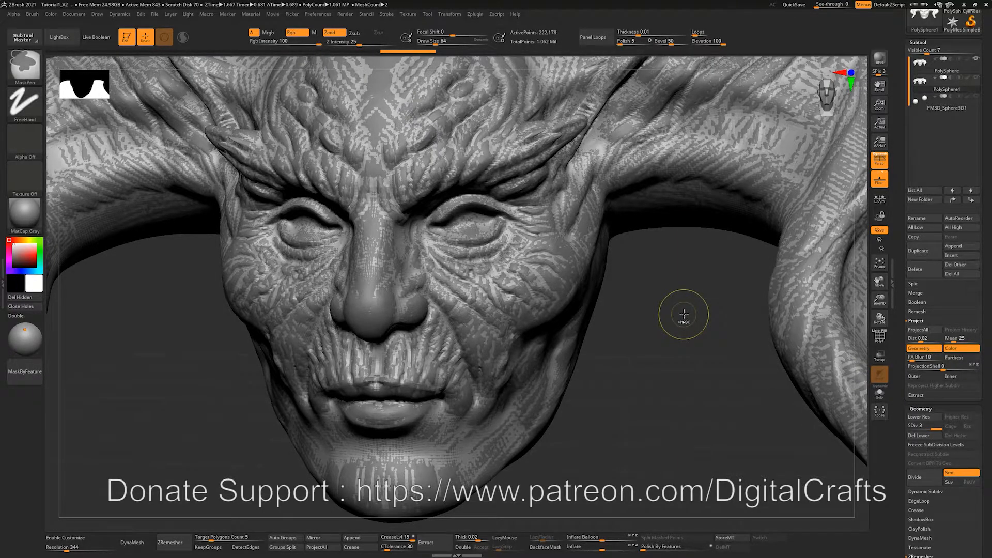
pyautogui.hotkey('ctrl', 'd')
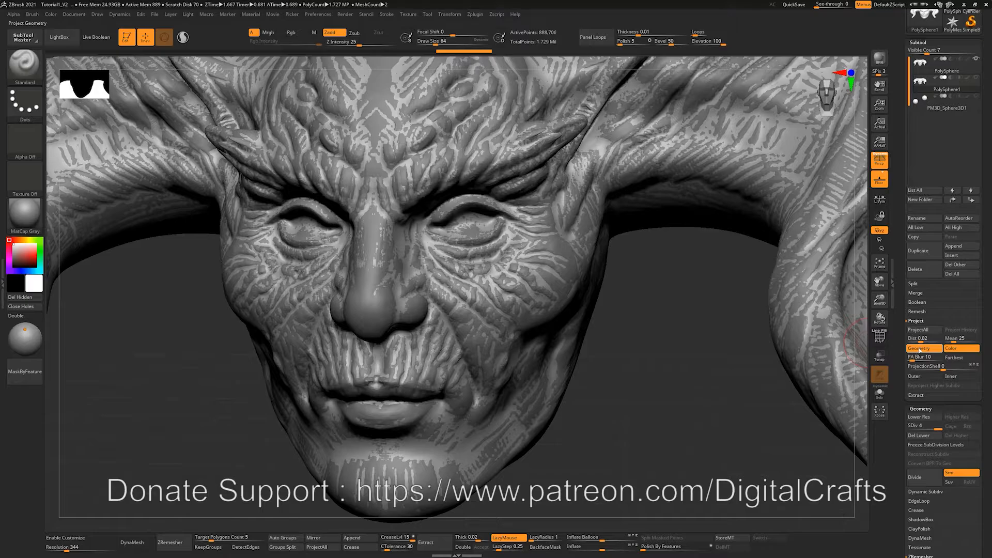
pyautogui.click(920, 331)
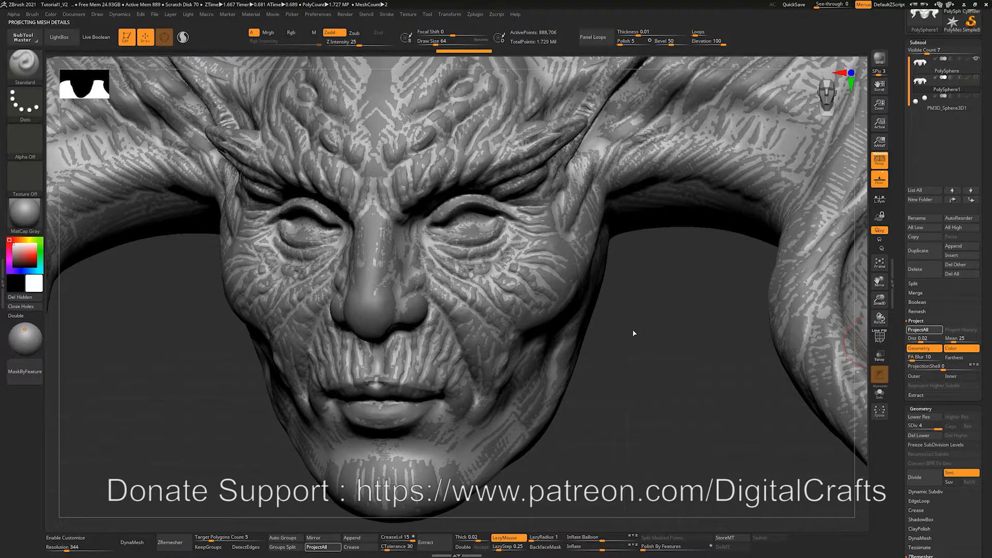
pyautogui.keyDown('alt'); pyautogui.moveTo(691, 343); pyautogui.dragTo(558, 315); pyautogui.keyUp('alt')
pyautogui.keyDown('alt'); pyautogui.moveTo(536, 349); pyautogui.dragTo(514, 362); pyautogui.keyUp('alt')
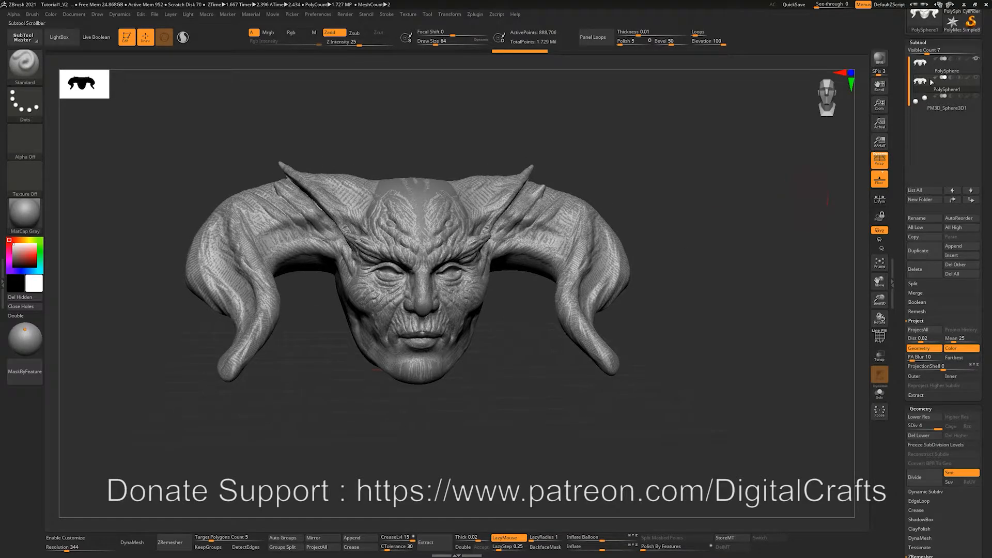
# Move the original PolySphere and the remeshed PolySphere1 apart sideways so the two heads stand side by side
pyautogui.click(945, 69)
pyautogui.press('w')
pyautogui.moveTo(366, 266); pyautogui.dragTo(731, 267)
pyautogui.moveTo(444, 249); pyautogui.dragTo(421, 239)
pyautogui.click(957, 85)
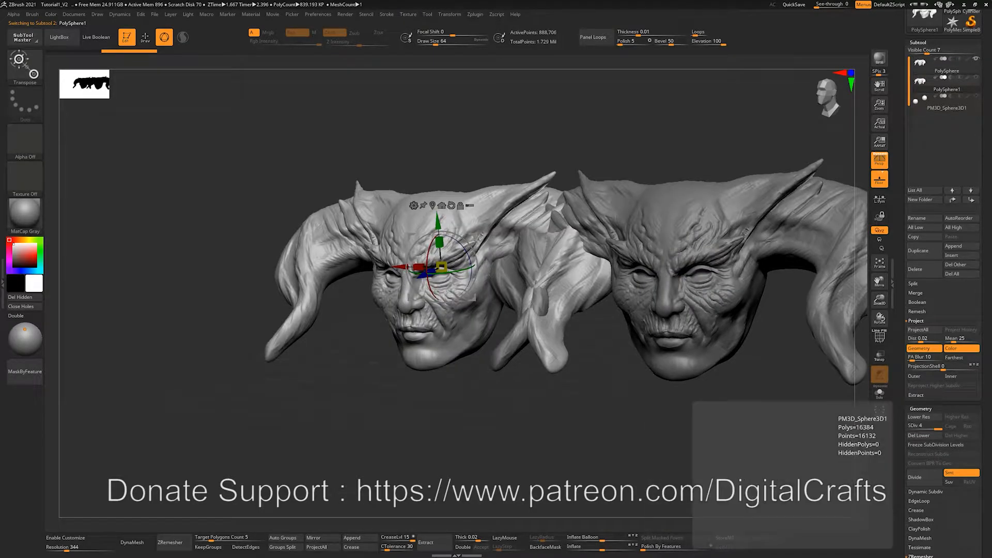
pyautogui.moveTo(468, 171); pyautogui.dragTo(475, 206)
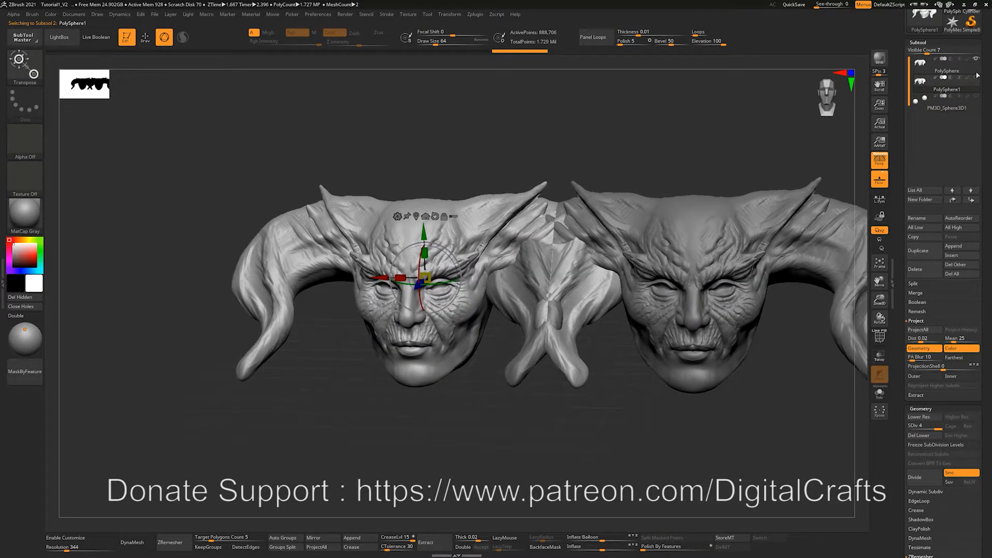
pyautogui.moveTo(975, 90)
pyautogui.moveTo(381, 279); pyautogui.dragTo(264, 279)
pyautogui.press('q')
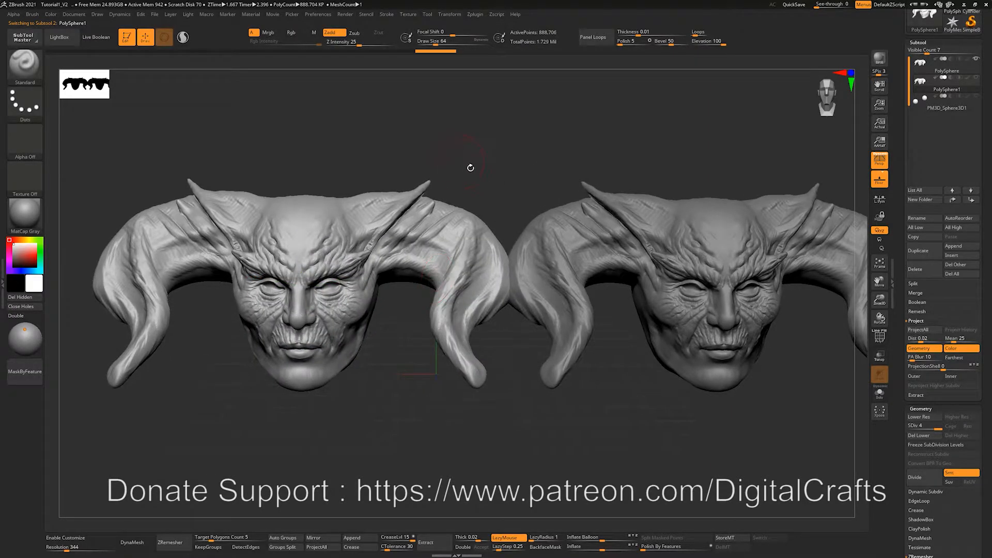
# Make the eyes subtool and both heads visible together, and select the remeshed PolySphere1
pyautogui.click(942, 108)
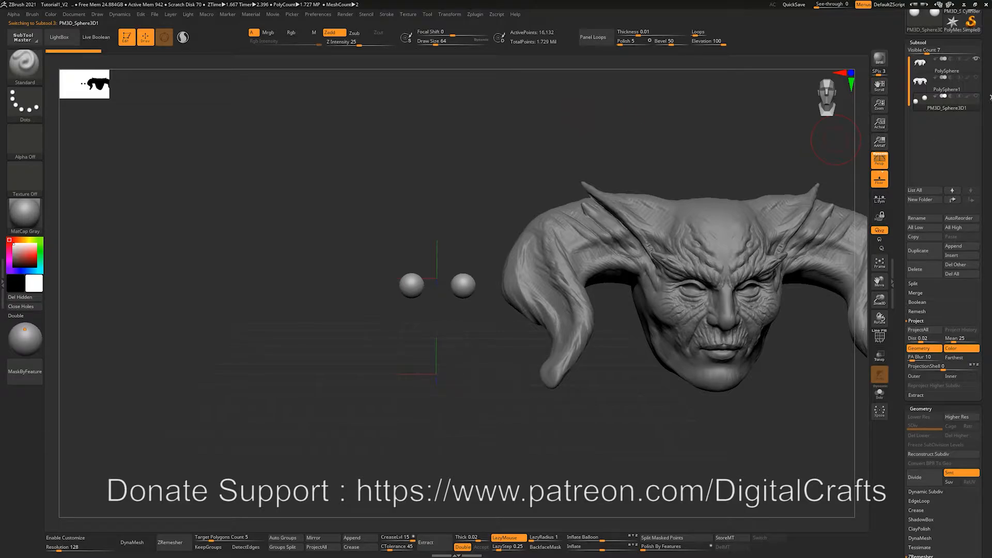
pyautogui.moveTo(470, 180); pyautogui.dragTo(293, 370)
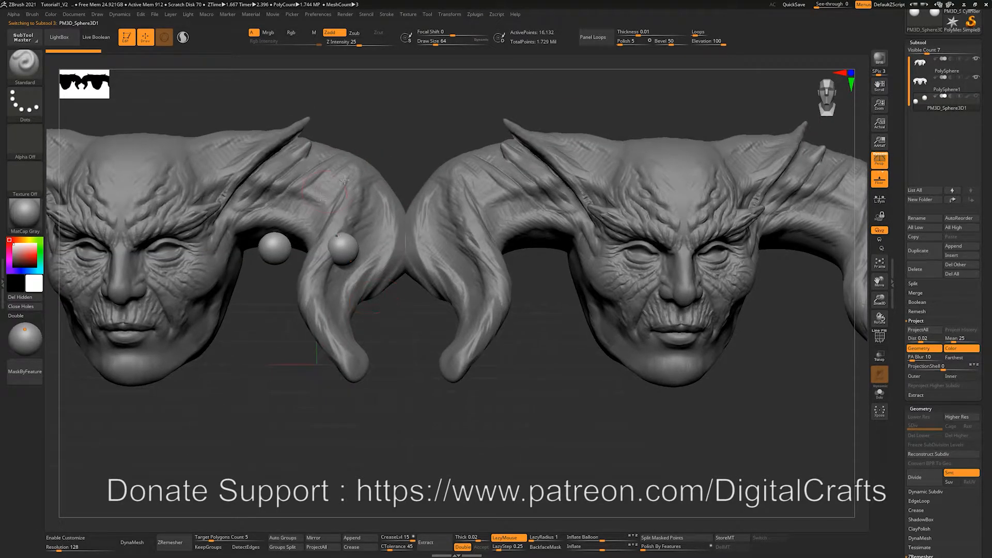
pyautogui.keyDown('alt'); pyautogui.click(344, 179); pyautogui.keyUp('alt')
pyautogui.keyDown('alt'); pyautogui.moveTo(231, 408); pyautogui.dragTo(255, 412); pyautogui.keyUp('alt')
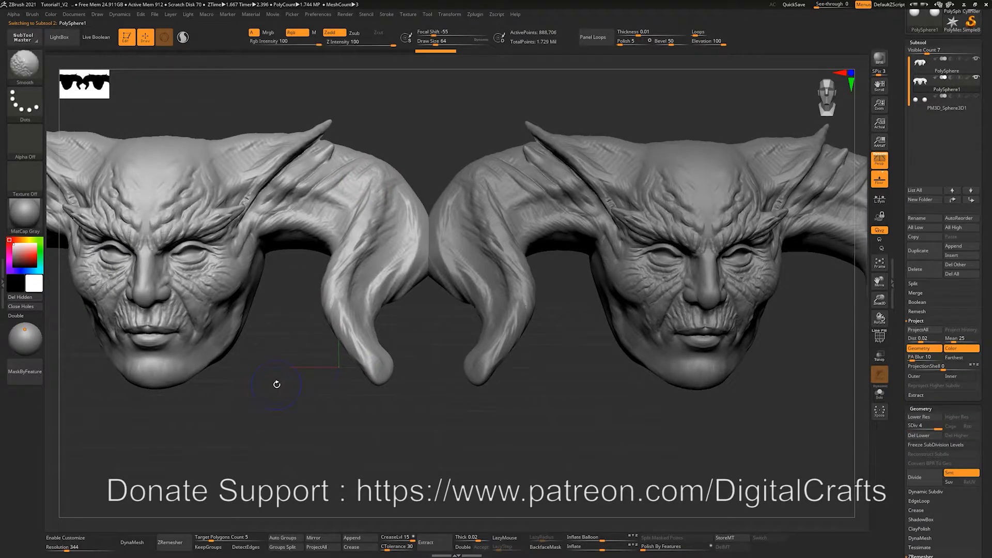
# Show the polygon wireframe and compare the mesh density of the remeshed and original heads by selecting each in turn
pyautogui.hotkey('shift', 'f')
pyautogui.keyDown('alt'); pyautogui.moveTo(273, 350); pyautogui.dragTo(286, 339); pyautogui.keyUp('alt')
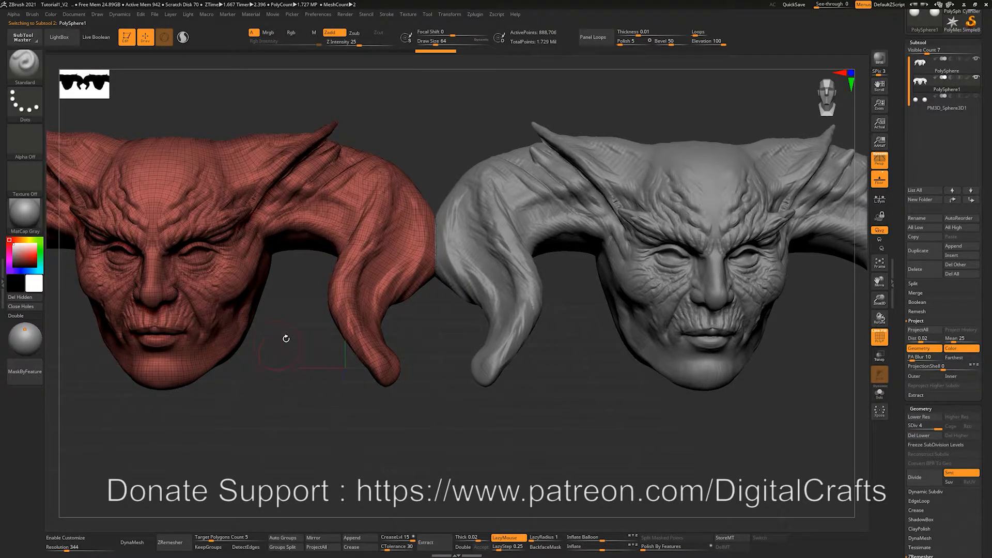
pyautogui.keyDown('alt'); pyautogui.click(545, 299); pyautogui.keyUp('alt')
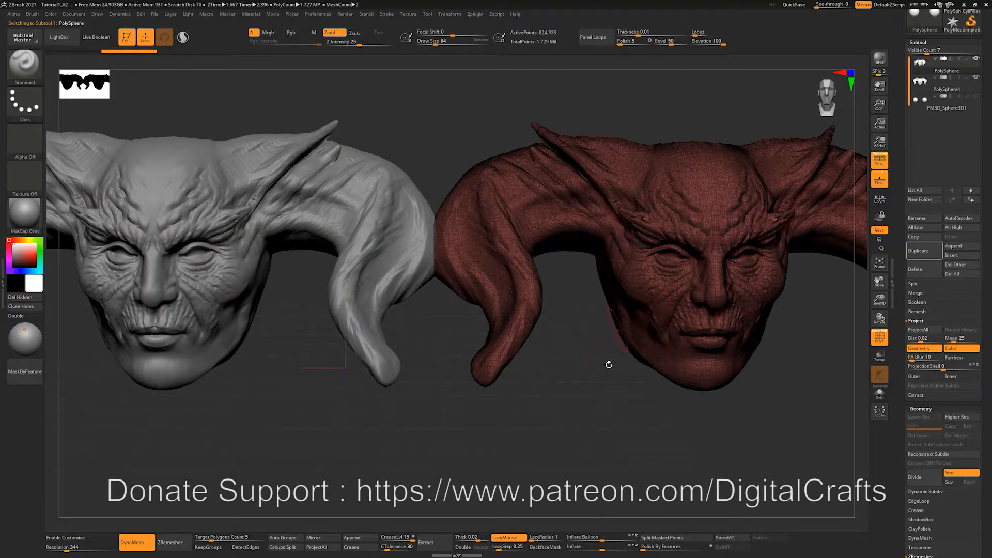
pyautogui.keyDown('alt'); pyautogui.moveTo(423, 364); pyautogui.dragTo(497, 368); pyautogui.keyUp('alt')
pyautogui.keyDown('alt'); pyautogui.click(328, 313); pyautogui.keyUp('alt')
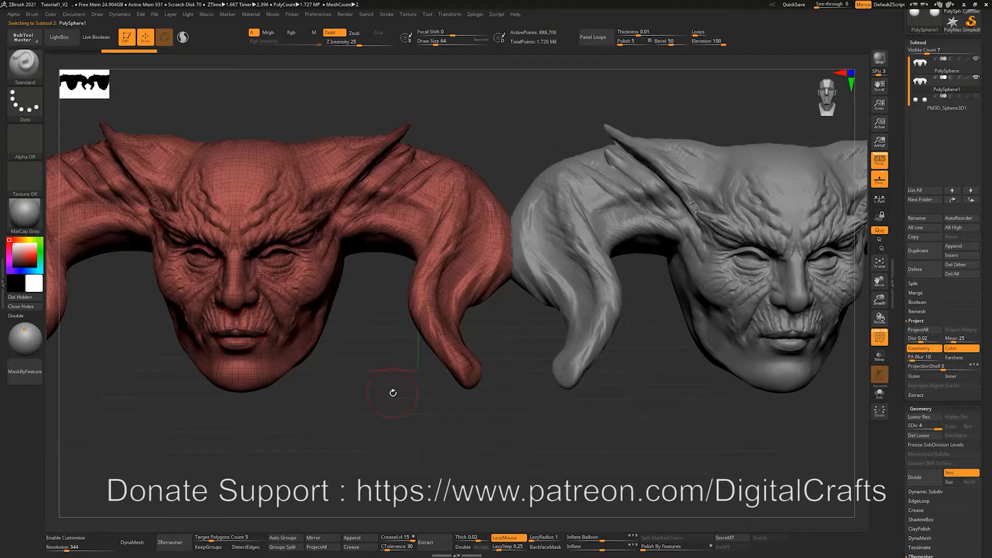
pyautogui.press('ctrl')
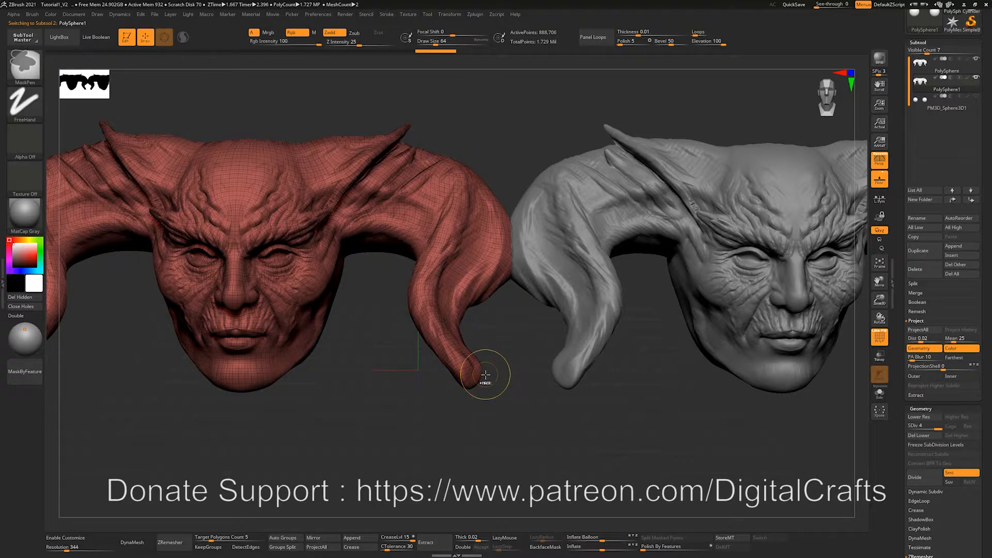
# Undo the sideways moves of PolySphere1 and PolySphere so both heads return to their shared original position
pyautogui.hotkey('ctrl', 'z')
pyautogui.hotkey('ctrl', 'z')
pyautogui.press('shift')
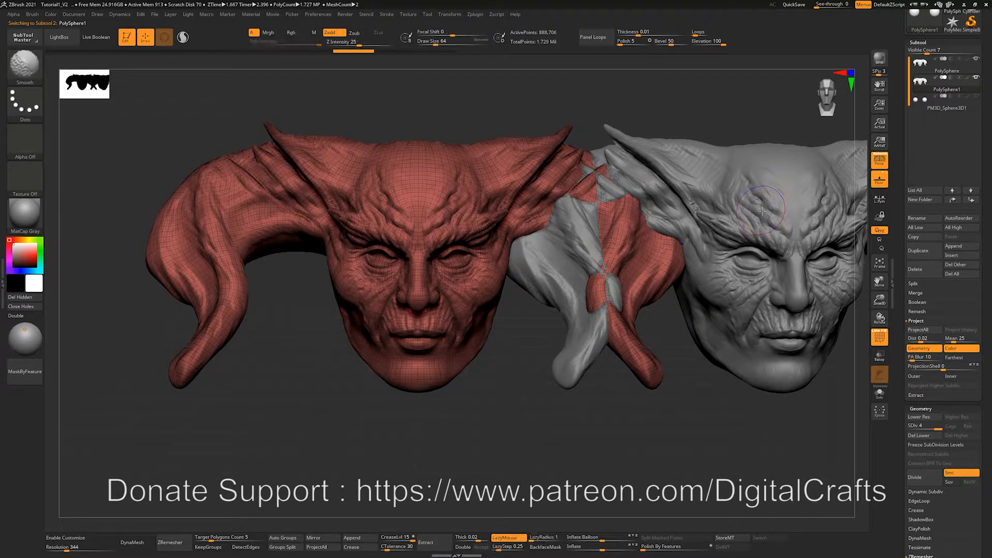
pyautogui.press('ctrl')
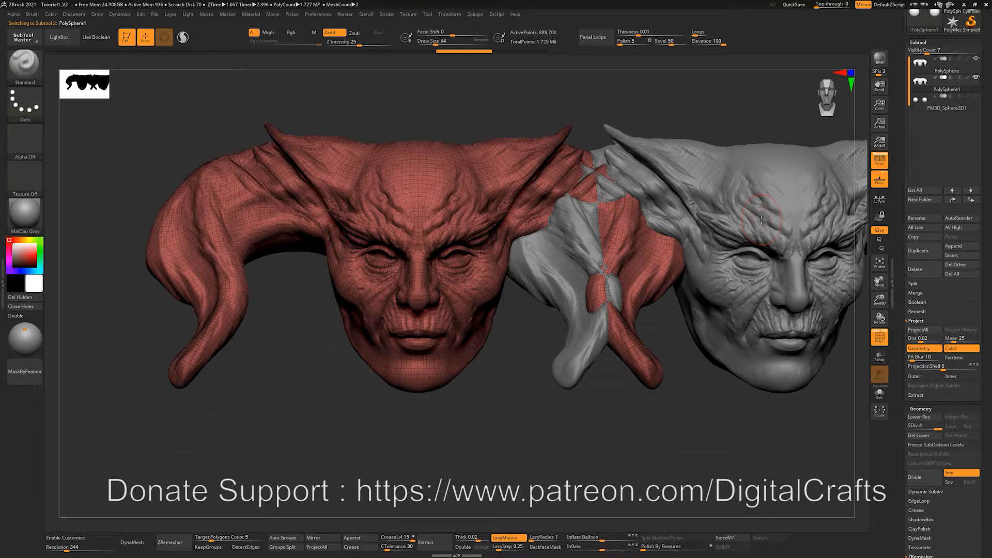
pyautogui.keyDown('alt'); pyautogui.moveTo(568, 461); pyautogui.dragTo(523, 472); pyautogui.keyUp('alt')
pyautogui.keyDown('alt'); pyautogui.click(734, 293); pyautogui.keyUp('alt')
pyautogui.hotkey('ctrl', 'z')
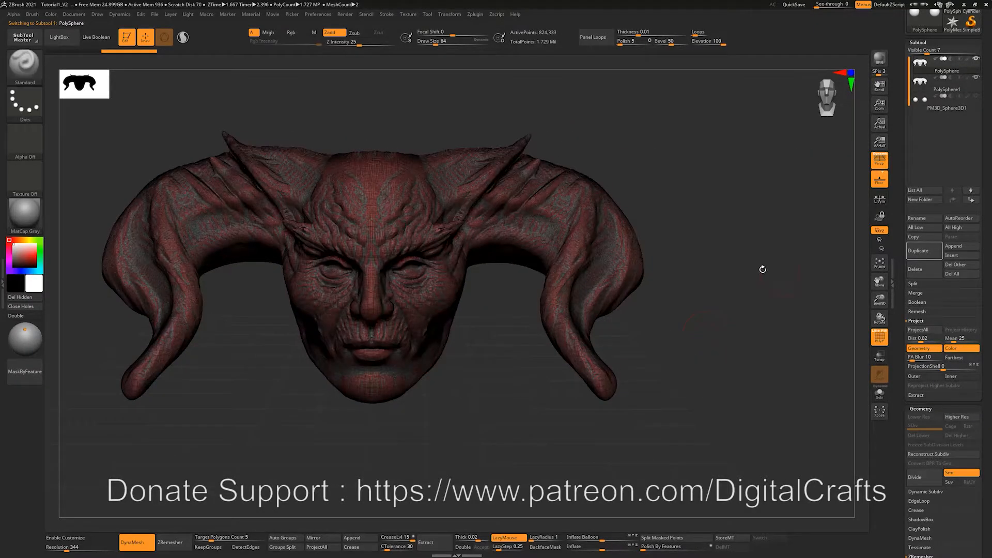
pyautogui.hotkey('ctrl', 'z')
# Isolate the remeshed head by hiding the original PolySphere, selecting PolySphere1 and turning off its polygon wireframe
pyautogui.moveTo(976, 65)
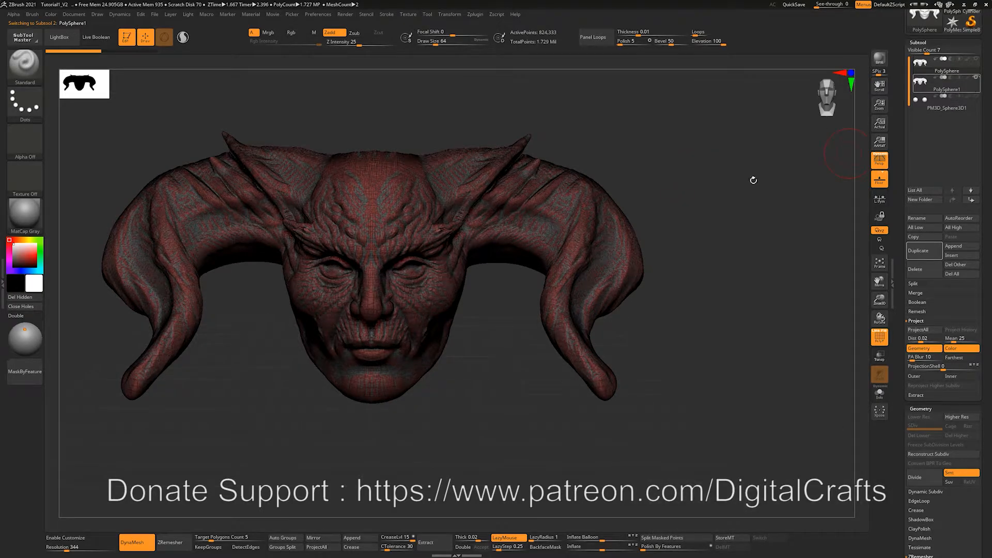
pyautogui.keyDown('alt'); pyautogui.click(567, 193); pyautogui.keyUp('alt')
pyautogui.hotkey('shift', 'f')
pyautogui.moveTo(704, 155); pyautogui.dragTo(646, 181)
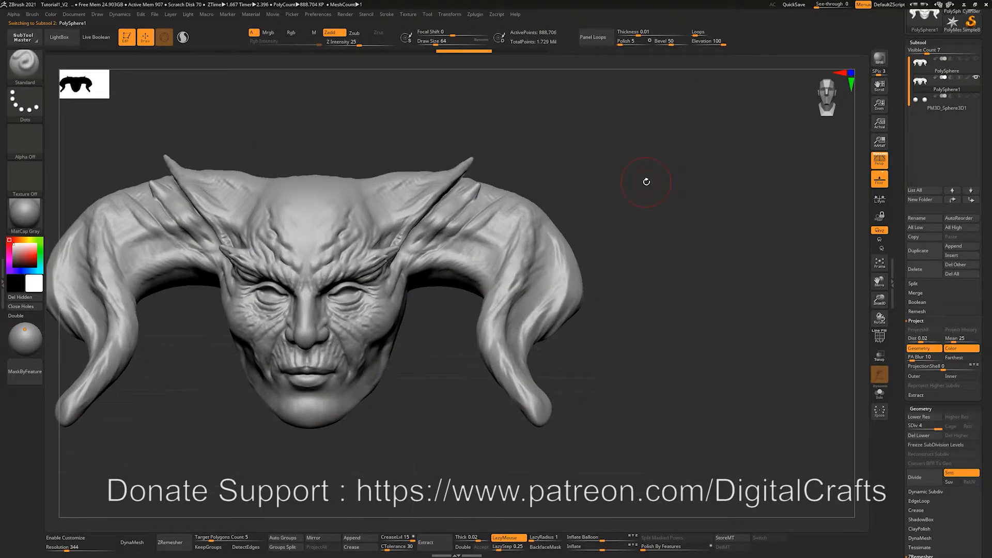
pyautogui.moveTo(681, 287); pyautogui.dragTo(795, 286)
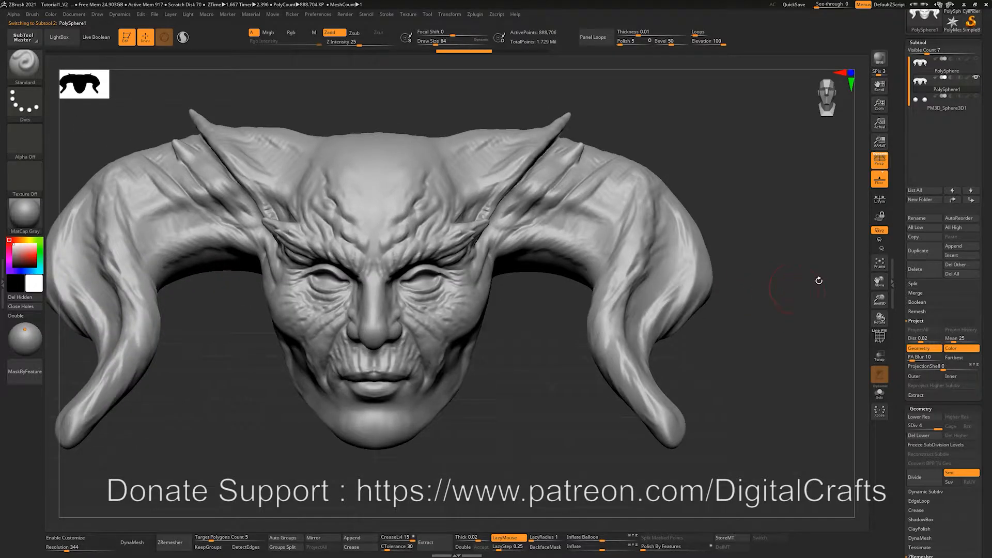
# Try dividing PolySphere1 to subdivision level 5, return to level 4 and reproject the original PolySphere's detail with ProjectAll
pyautogui.hotkey('ctrl', 'd')
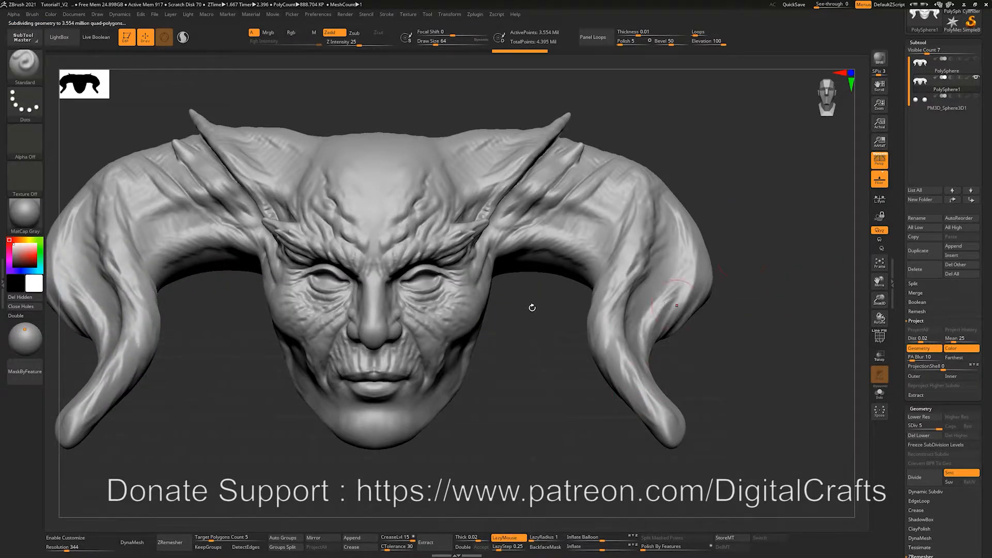
pyautogui.hotkey('shift', 'd')
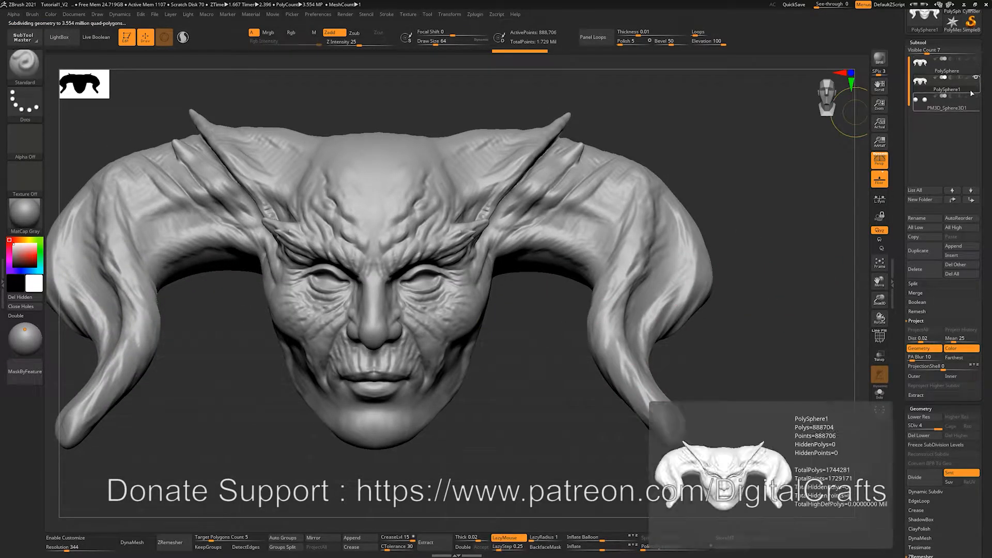
pyautogui.click(975, 60)
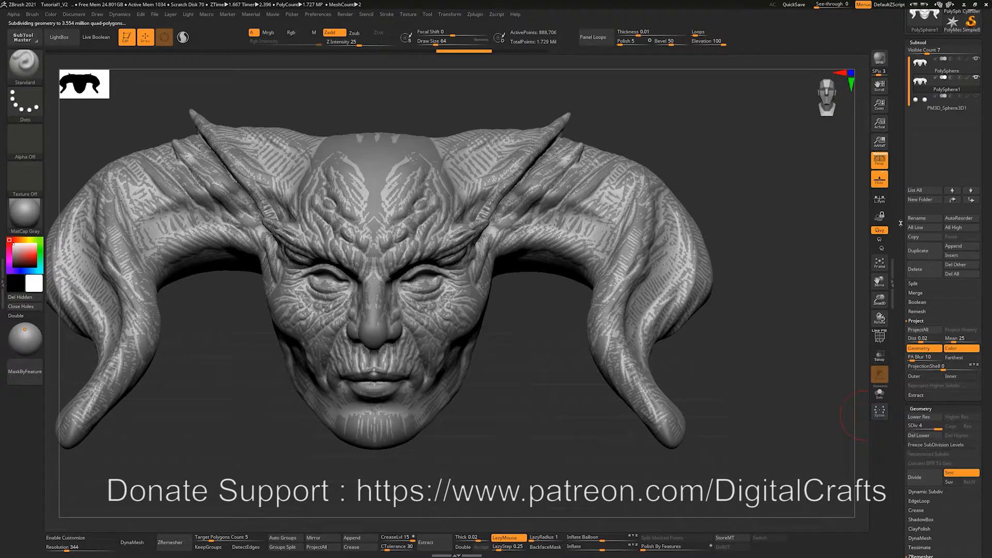
pyautogui.click(917, 330)
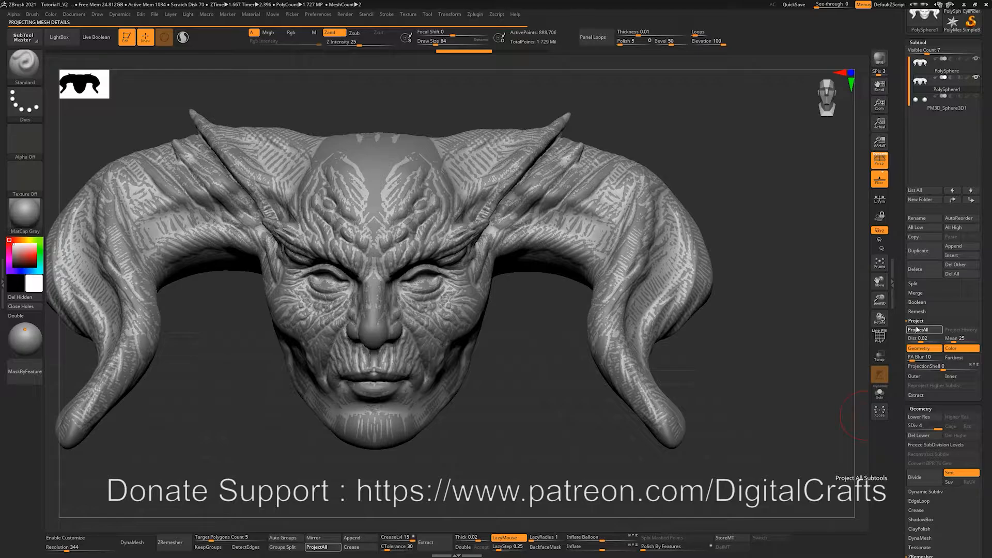
# Hide the original PolySphere, show the PM3D_Sphere3D1 eyes and reselect PolySphere1 to inspect the projected head
pyautogui.click(978, 58)
pyautogui.moveTo(533, 428)
pyautogui.keyDown('alt'); pyautogui.mouseDown()
pyautogui.moveTo(538, 445)
pyautogui.moveTo(554, 400)
pyautogui.mouseUp(); pyautogui.keyUp('alt')
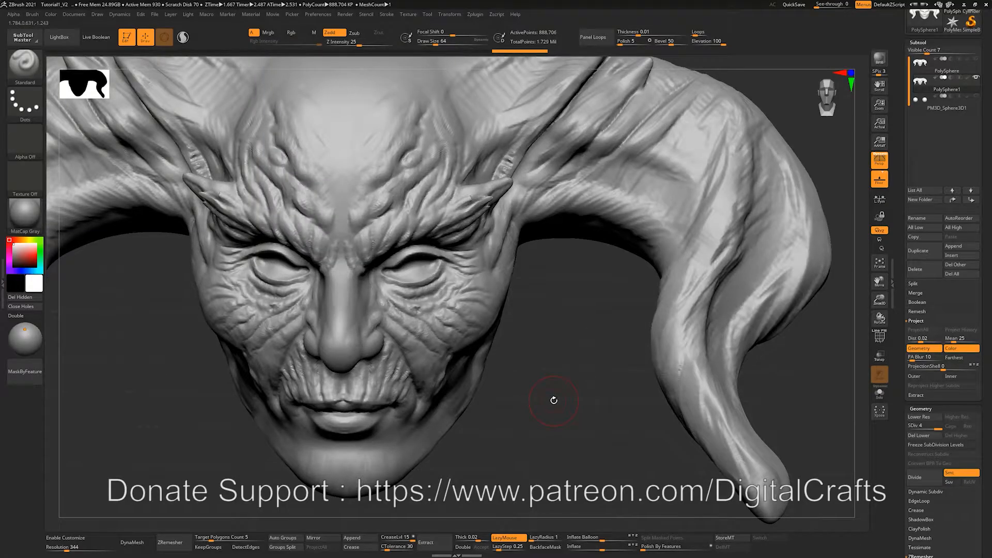
pyautogui.click(956, 103)
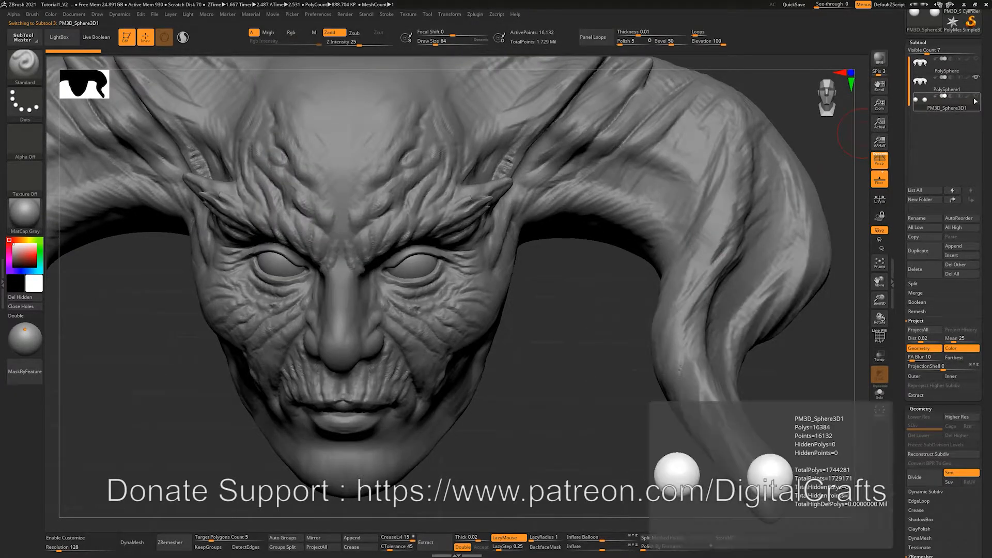
pyautogui.click(976, 96)
pyautogui.click(971, 87)
pyautogui.keyDown('alt'); pyautogui.moveTo(587, 408); pyautogui.dragTo(555, 437); pyautogui.keyUp('alt')
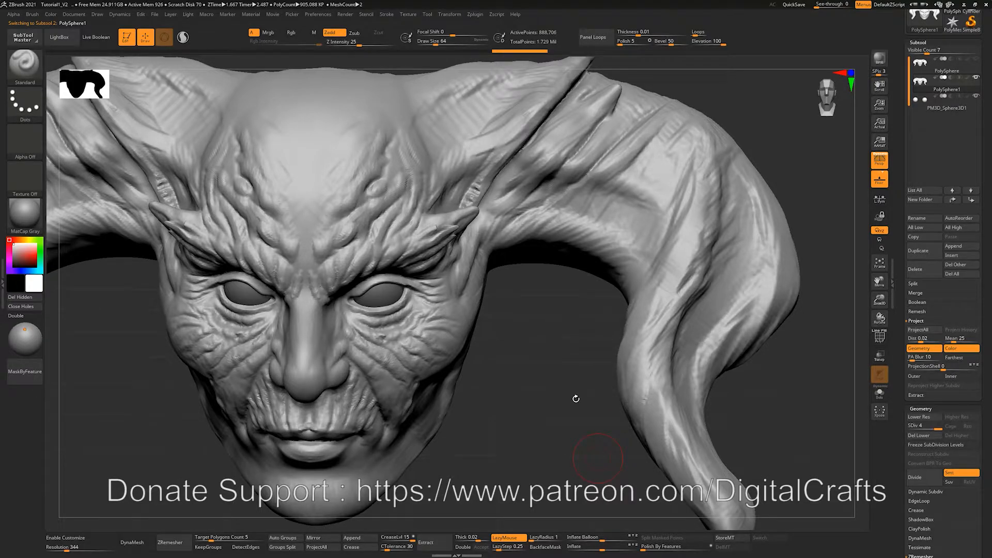
pyautogui.keyDown('alt'); pyautogui.moveTo(585, 405); pyautogui.dragTo(781, 364); pyautogui.keyUp('alt')
pyautogui.press('f')
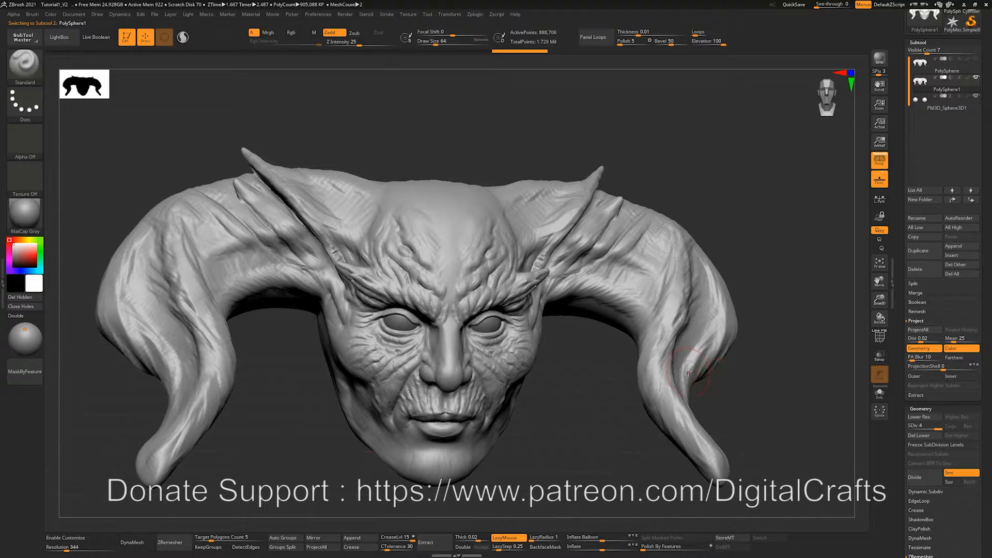
# Lower PolySphere1 to subdivision level 1 and set the brush Draw Size to 228
pyautogui.moveTo(751, 375)
pyautogui.keyDown('alt'); pyautogui.mouseDown()
pyautogui.moveTo(708, 370)
pyautogui.moveTo(719, 348)
pyautogui.moveTo(712, 362)
pyautogui.moveTo(700, 343)
pyautogui.moveTo(674, 368)
pyautogui.moveTo(690, 343)
pyautogui.mouseUp(); pyautogui.keyUp('alt')
pyautogui.hotkey('shift', 'd')
pyautogui.hotkey('shift', 'd')
pyautogui.hotkey('shift', 'd')
pyautogui.press('s')
pyautogui.moveTo(603, 331); pyautogui.dragTo(614, 331)
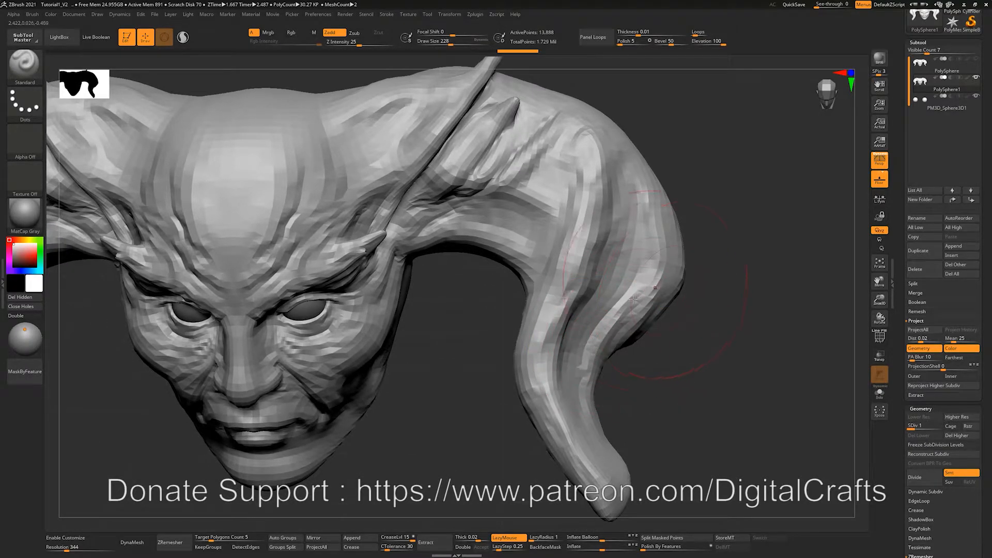
pyautogui.moveTo(681, 346); pyautogui.dragTo(709, 289)
# Mask along one of PolySphere1's horns with Transpose, invert the mask and rotate the freed lower horn with the gizmo
pyautogui.press('w')
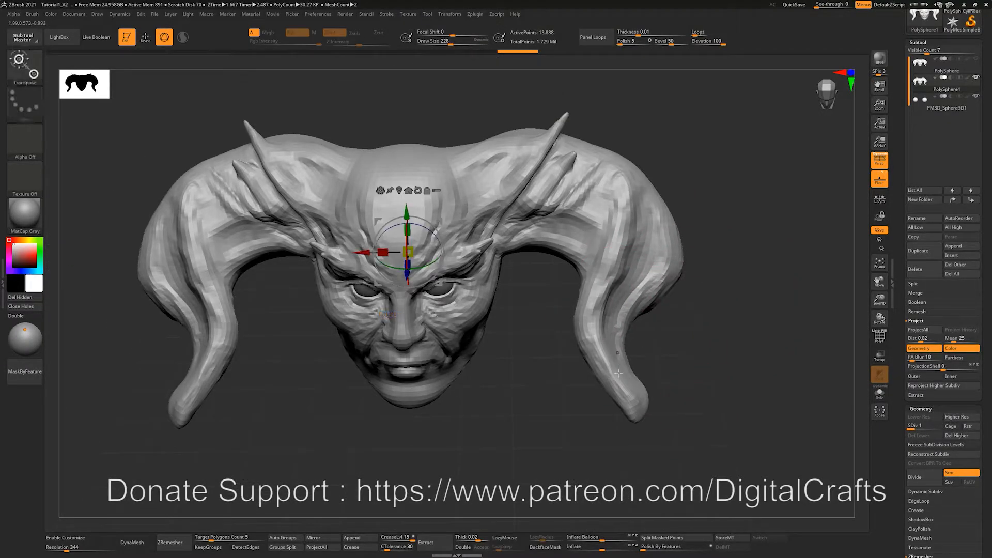
pyautogui.keyDown('ctrl'); pyautogui.moveTo(620, 398); pyautogui.dragTo(616, 372); pyautogui.keyUp('ctrl')
pyautogui.moveTo(612, 333)
pyautogui.keyDown('ctrl'); pyautogui.mouseDown()
pyautogui.moveTo(611, 192)
pyautogui.moveTo(554, 149)
pyautogui.moveTo(569, 139)
pyautogui.moveTo(598, 194)
pyautogui.moveTo(596, 162)
pyautogui.mouseUp(); pyautogui.keyUp('ctrl')
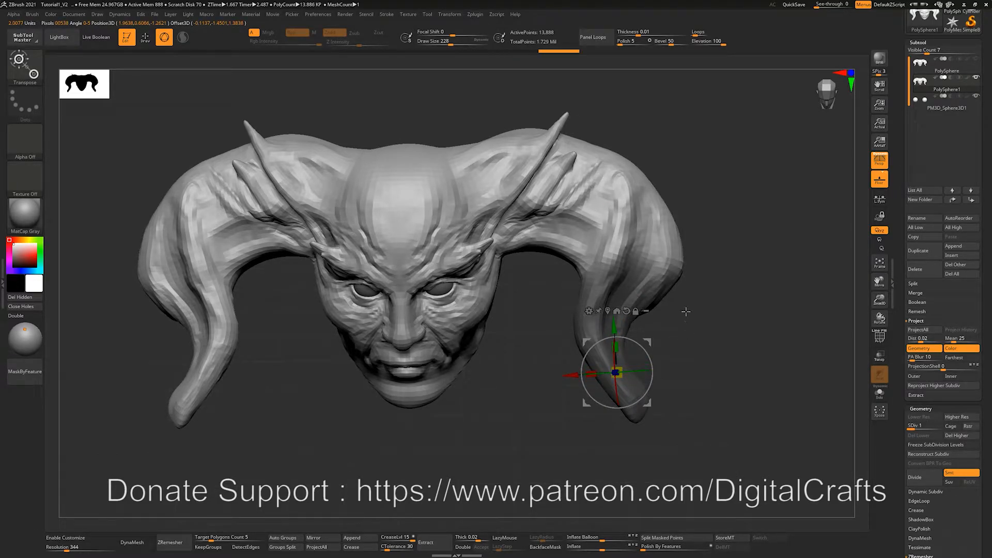
pyautogui.keyDown('alt'); pyautogui.moveTo(713, 331); pyautogui.dragTo(643, 365); pyautogui.keyUp('alt')
pyautogui.keyDown('ctrl'); pyautogui.click(685, 350); pyautogui.keyUp('ctrl')
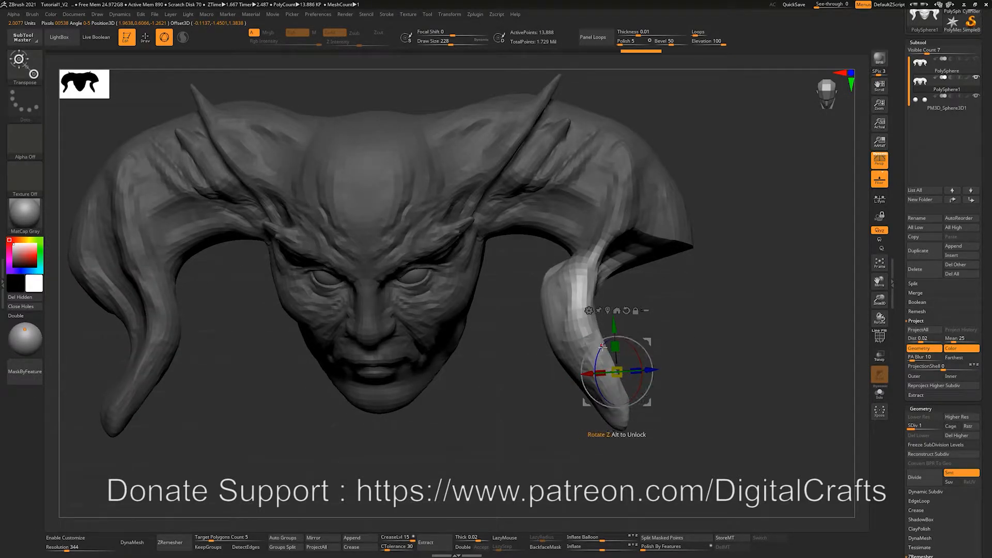
pyautogui.moveTo(600, 342)
pyautogui.mouseDown()
pyautogui.moveTo(615, 336)
pyautogui.moveTo(563, 368)
pyautogui.mouseUp()
# Reshape the distorted bend of the rotated horn with the Move brush, smooth it and clear the mask
pyautogui.press('q')
pyautogui.moveTo(670, 381)
pyautogui.keyDown('alt'); pyautogui.mouseDown()
pyautogui.moveTo(669, 354)
pyautogui.moveTo(625, 330)
pyautogui.moveTo(615, 305)
pyautogui.moveTo(648, 289)
pyautogui.moveTo(708, 348)
pyautogui.moveTo(695, 370)
pyautogui.moveTo(686, 345)
pyautogui.mouseUp(); pyautogui.keyUp('alt')
pyautogui.press('b')
pyautogui.press('m')
pyautogui.press('v')
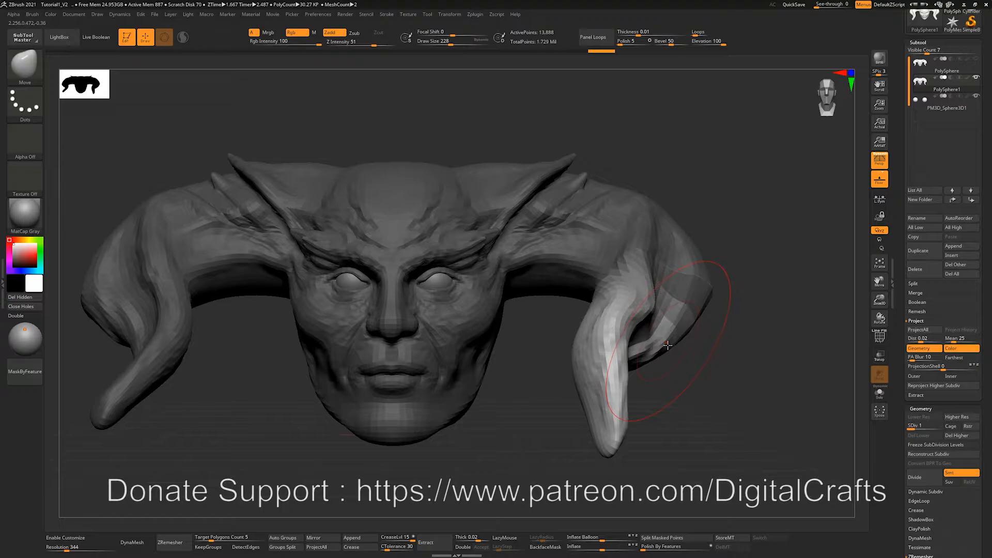
pyautogui.moveTo(698, 352)
pyautogui.mouseDown()
pyautogui.moveTo(696, 381)
pyautogui.moveTo(684, 360)
pyautogui.mouseUp()
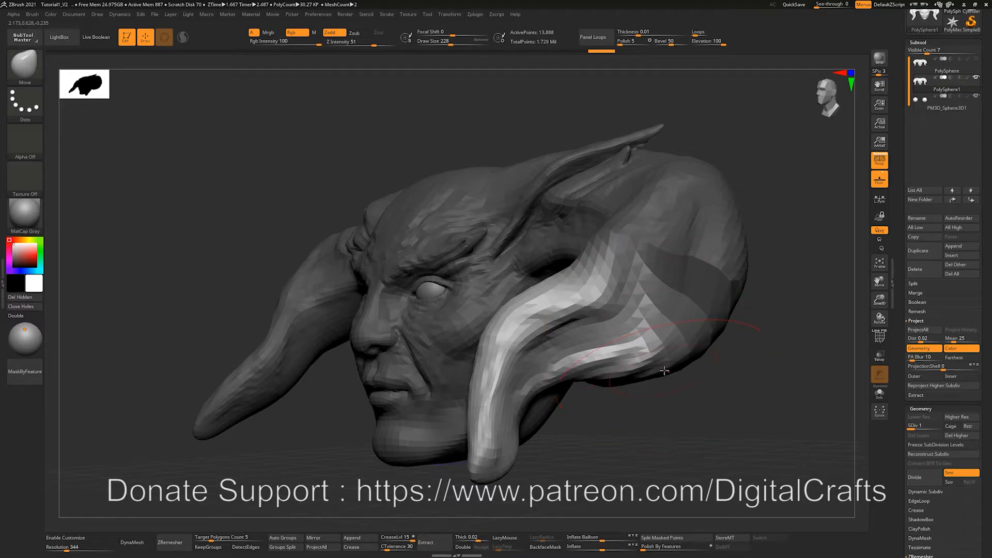
pyautogui.moveTo(664, 371); pyautogui.dragTo(729, 209)
pyautogui.press('shift')
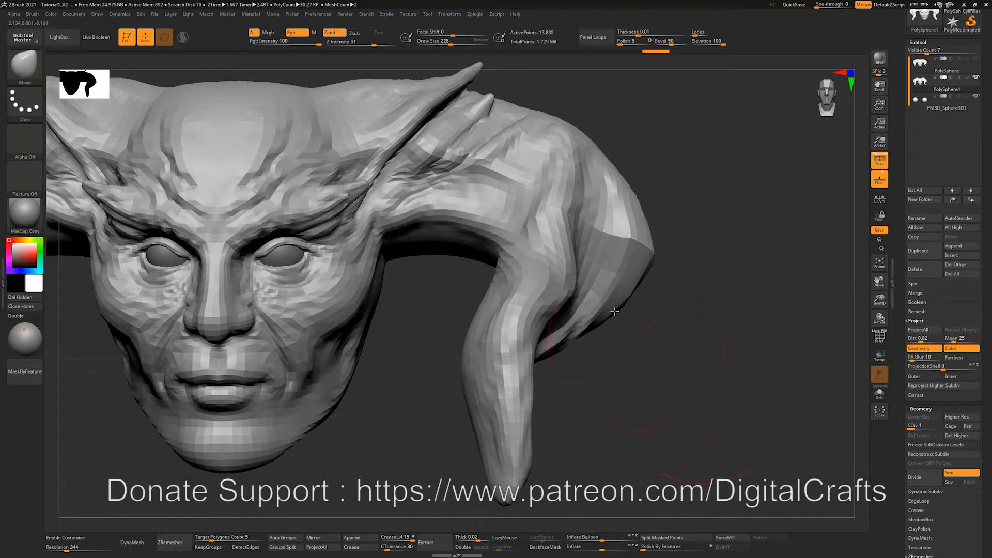
# Raise PolySphere1 back to subdivision level 4 and check the reshaped horn with its detail
pyautogui.press('d')
pyautogui.press('d')
pyautogui.press('d')
pyautogui.moveTo(662, 312)
pyautogui.mouseDown()
pyautogui.moveTo(679, 336)
pyautogui.moveTo(648, 344)
pyautogui.moveTo(637, 333)
pyautogui.mouseUp()
pyautogui.moveTo(612, 433); pyautogui.dragTo(648, 421)
# Isolate the original PolySphere as the active subtool and display its polygon wireframe
pyautogui.click(977, 68)
pyautogui.keyDown('alt'); pyautogui.moveTo(696, 297); pyautogui.dragTo(687, 318); pyautogui.keyUp('alt')
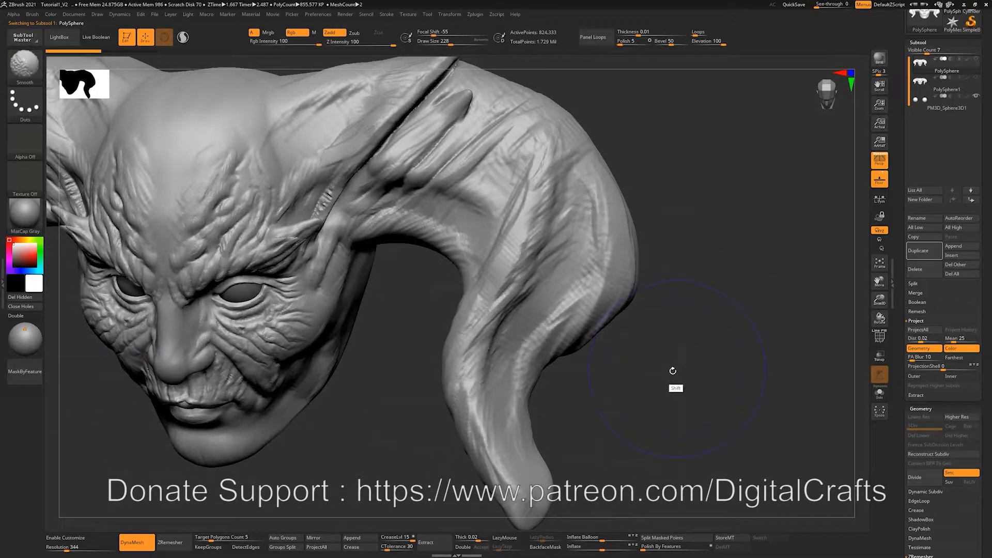
pyautogui.hotkey('shift', 'f')
pyautogui.keyDown('alt'); pyautogui.moveTo(652, 405); pyautogui.dragTo(672, 351); pyautogui.keyUp('alt')
# Mask the lower horn of the original PolySphere with Transpose and invert the mask to leave the horn end editable
pyautogui.moveTo(430, 311)
pyautogui.keyDown('ctrl'); pyautogui.mouseDown()
pyautogui.moveTo(455, 292)
pyautogui.moveTo(524, 359)
pyautogui.mouseUp(); pyautogui.keyUp('ctrl')
pyautogui.press('w')
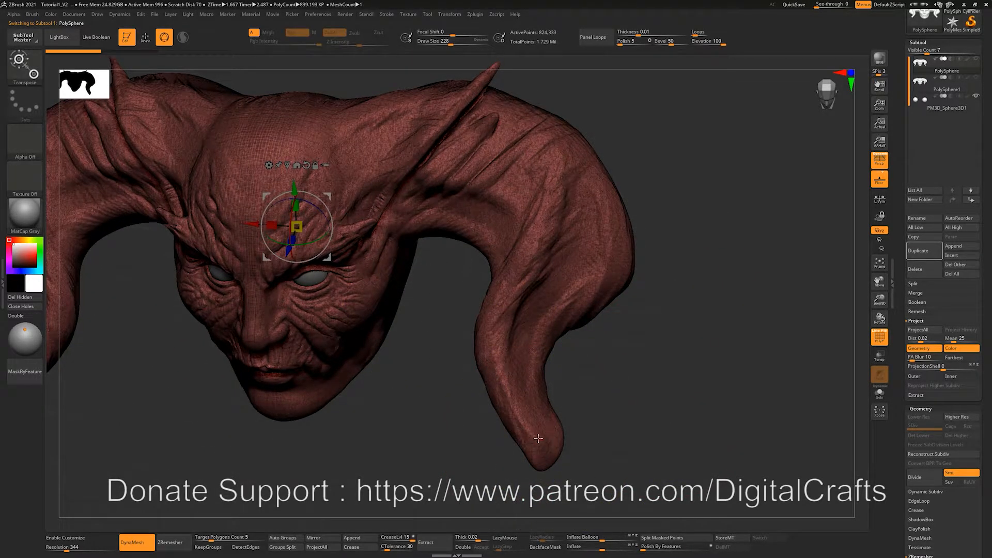
pyautogui.click(538, 442)
pyautogui.keyDown('ctrl'); pyautogui.moveTo(522, 349); pyautogui.dragTo(528, 337); pyautogui.keyUp('ctrl')
pyautogui.keyDown('ctrl'); pyautogui.moveTo(548, 265); pyautogui.dragTo(558, 227); pyautogui.keyUp('ctrl')
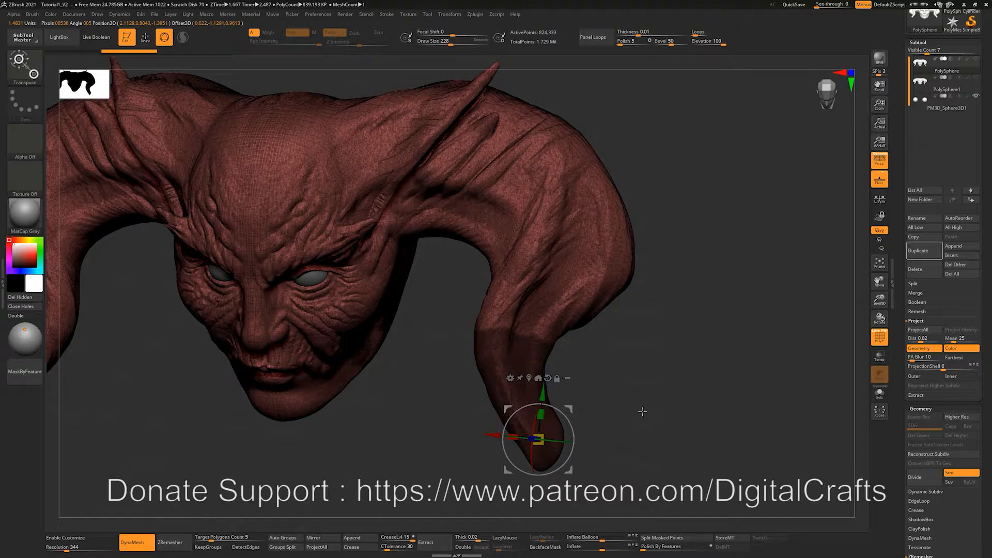
pyautogui.press('q')
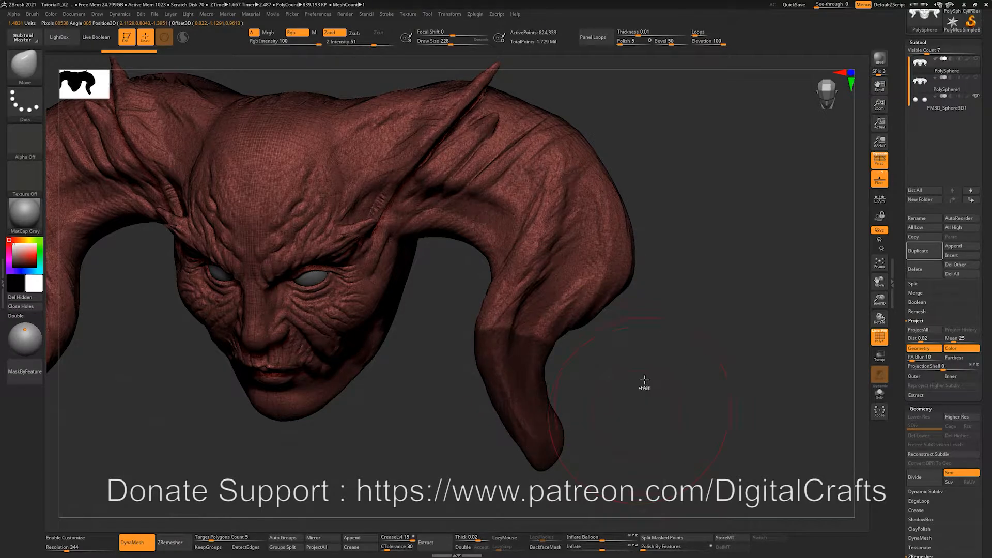
pyautogui.press('ctrl')
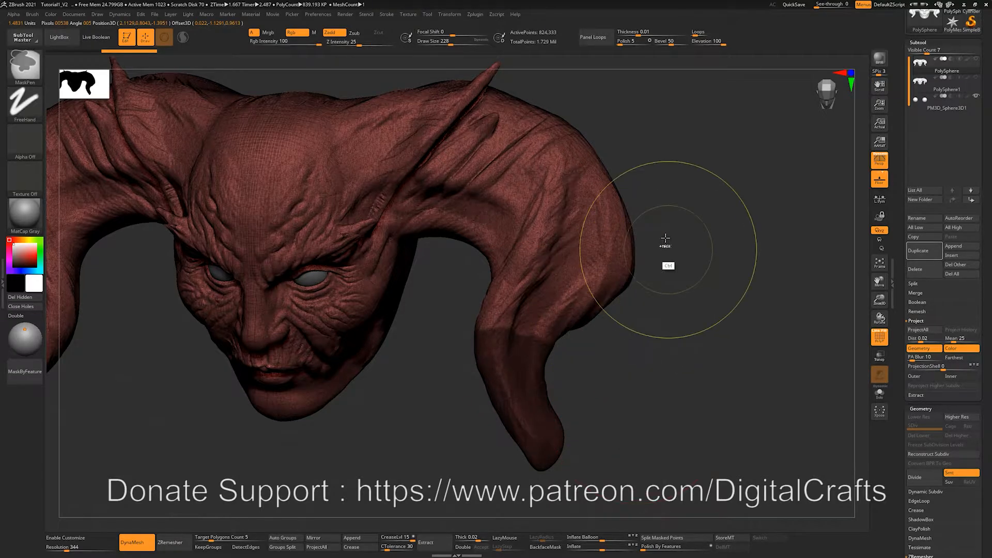
pyautogui.keyDown('ctrl'); pyautogui.click(711, 261); pyautogui.keyUp('ctrl')
pyautogui.keyDown('alt'); pyautogui.moveTo(639, 363); pyautogui.dragTo(654, 352); pyautogui.keyUp('alt')
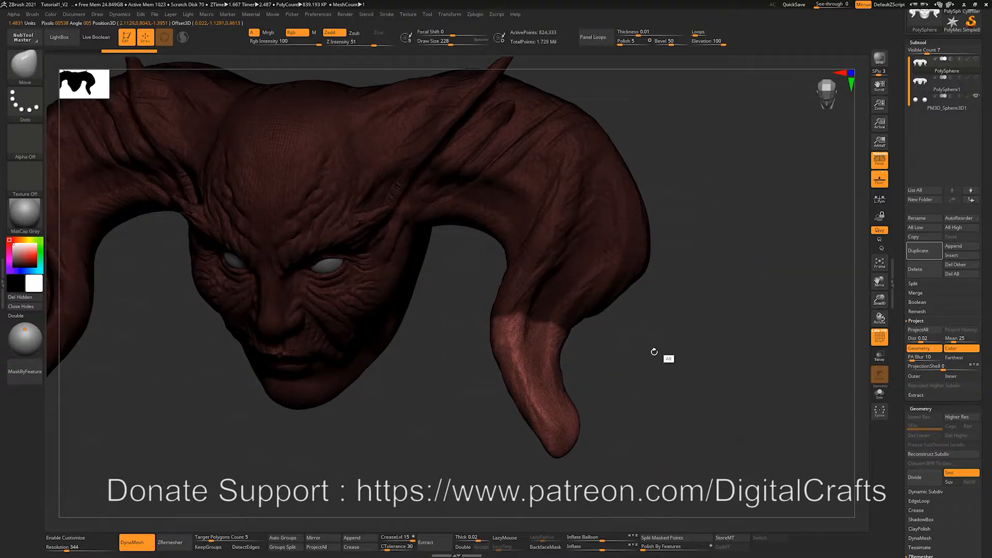
# Try rotating the unmasked horn end of the original PolySphere with the gizmo, then undo the rotation
pyautogui.press('w')
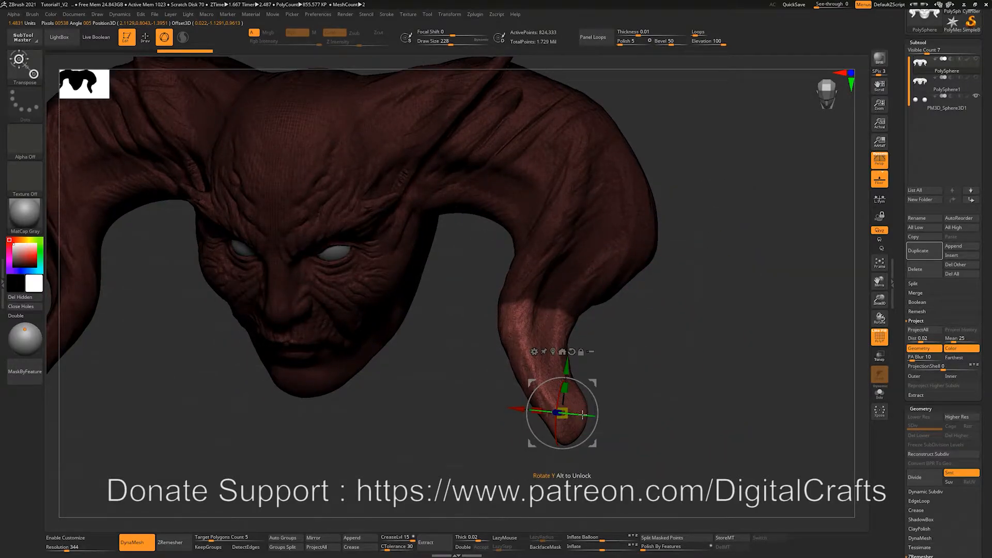
pyautogui.moveTo(578, 413); pyautogui.dragTo(537, 408)
pyautogui.moveTo(672, 378)
pyautogui.mouseDown()
pyautogui.moveTo(643, 383)
pyautogui.moveTo(713, 357)
pyautogui.mouseUp()
pyautogui.press('q')
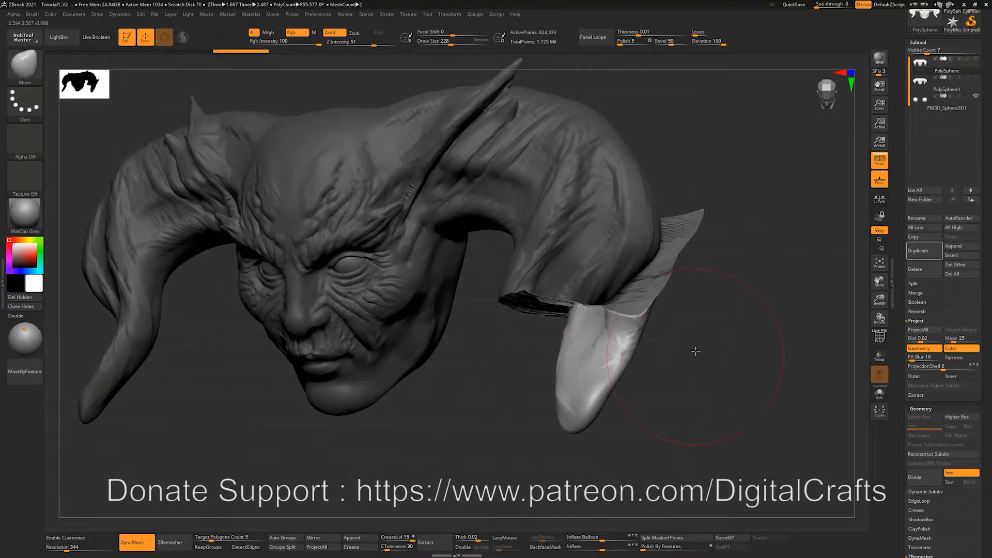
pyautogui.keyDown('alt'); pyautogui.moveTo(695, 348); pyautogui.dragTo(686, 331); pyautogui.keyUp('alt')
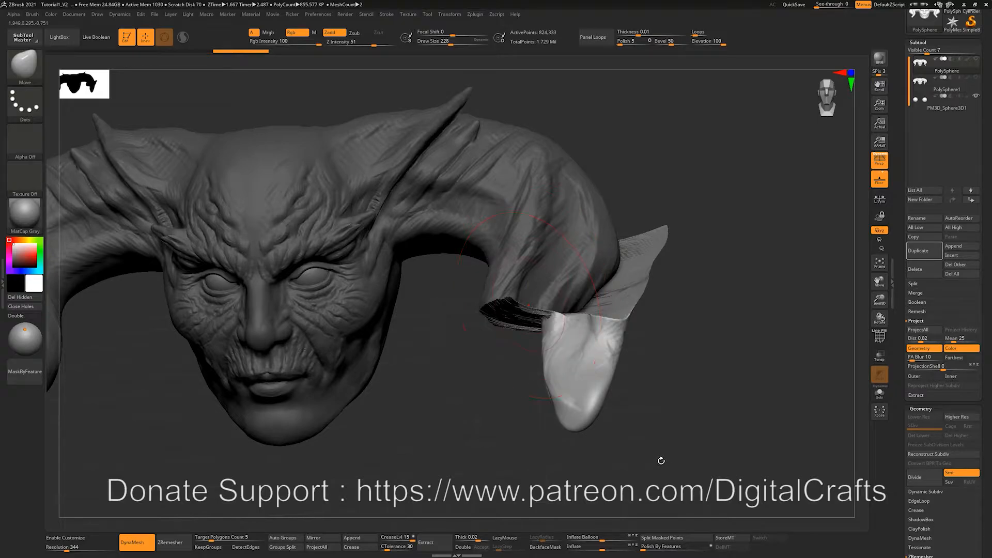
pyautogui.hotkey('ctrl', 'z')
pyautogui.moveTo(644, 325)
pyautogui.mouseDown()
pyautogui.moveTo(635, 335)
pyautogui.moveTo(632, 323)
pyautogui.moveTo(646, 402)
pyautogui.mouseUp()
# Set the Draw Size to 37 and soften the horn mask's edge, keeping only the horn end unmasked
pyautogui.press('s')
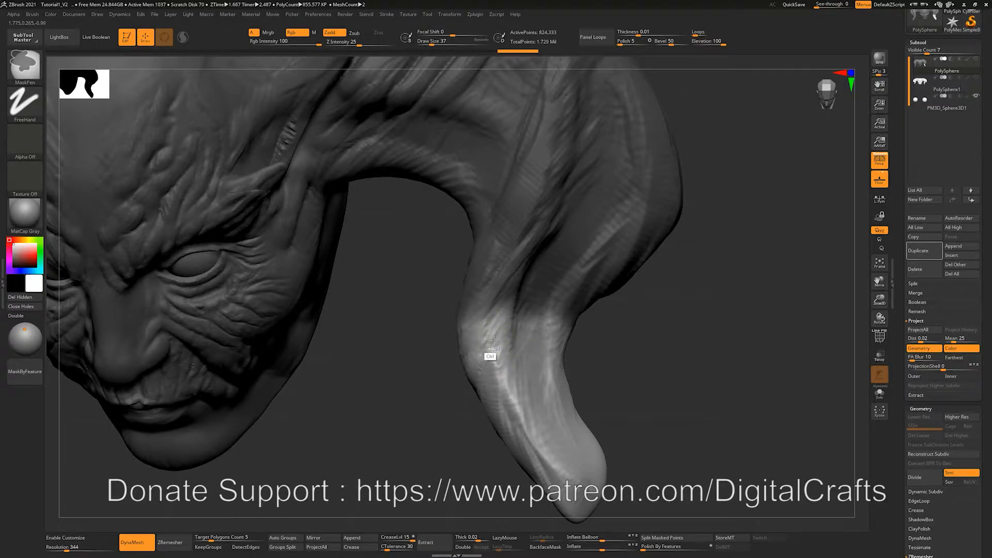
pyautogui.keyDown('ctrl'); pyautogui.click(586, 335); pyautogui.keyUp('ctrl')
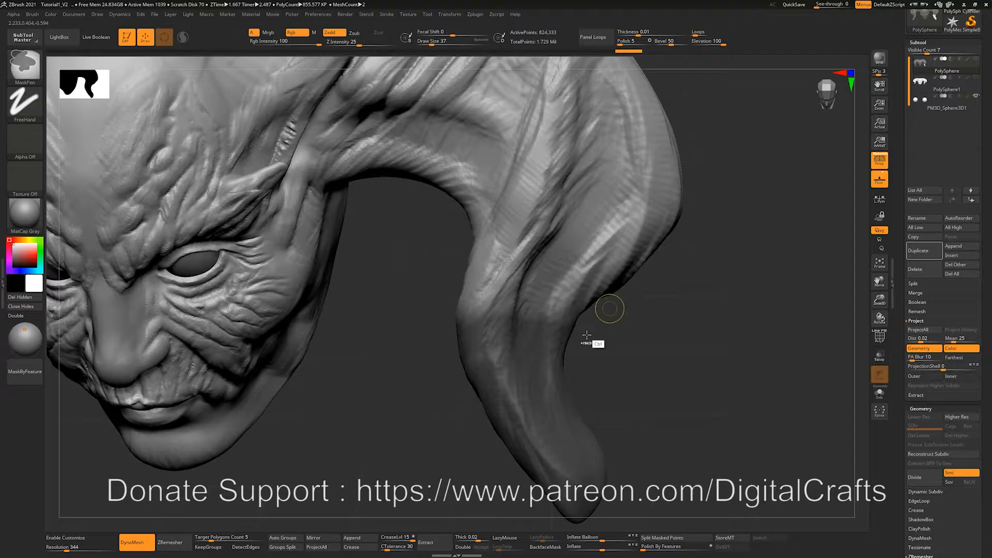
pyautogui.keyDown('ctrl'); pyautogui.moveTo(588, 337); pyautogui.dragTo(580, 343); pyautogui.keyUp('ctrl')
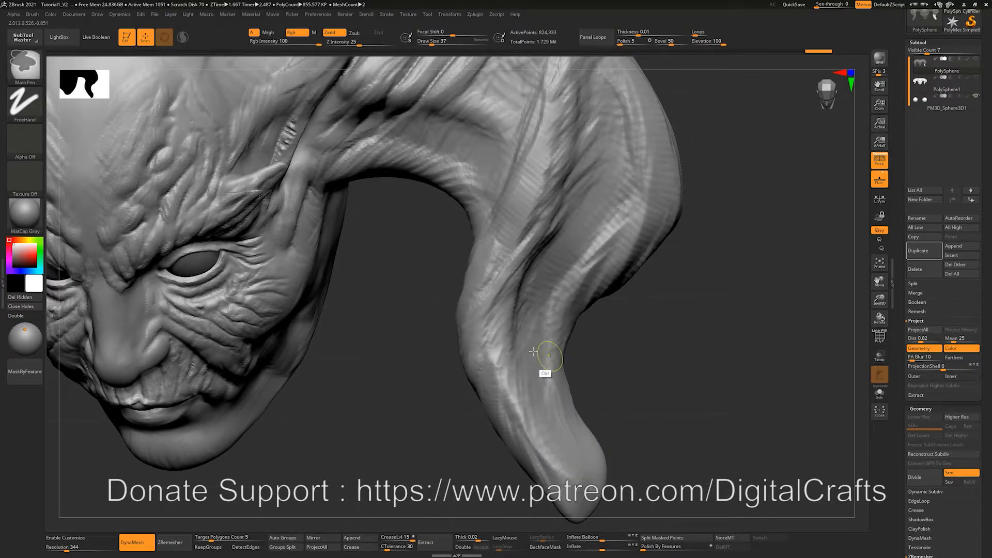
pyautogui.hotkey('ctrl', 'z')
pyautogui.keyDown('ctrl'); pyautogui.click(588, 336); pyautogui.keyUp('ctrl')
# Try rotating the horn end again with the softened mask edge, undo it and return to draw mode
pyautogui.press('w')
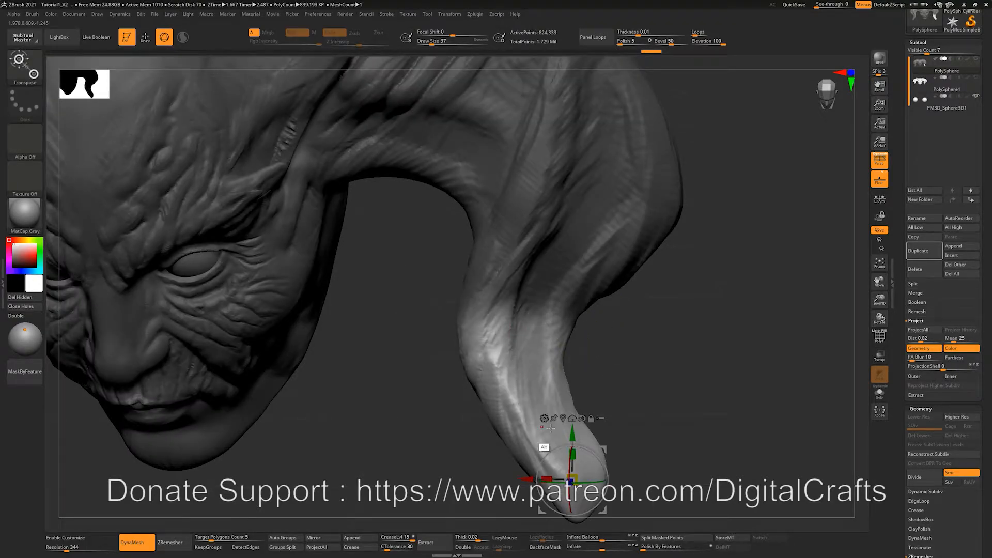
pyautogui.moveTo(587, 483); pyautogui.dragTo(544, 482)
pyautogui.moveTo(713, 436)
pyautogui.mouseDown(button='right')
pyautogui.moveTo(666, 368)
pyautogui.moveTo(667, 336)
pyautogui.moveTo(634, 324)
pyautogui.moveTo(656, 292)
pyautogui.mouseUp(button='right')
pyautogui.hotkey('ctrl', 'z')
pyautogui.press('q')
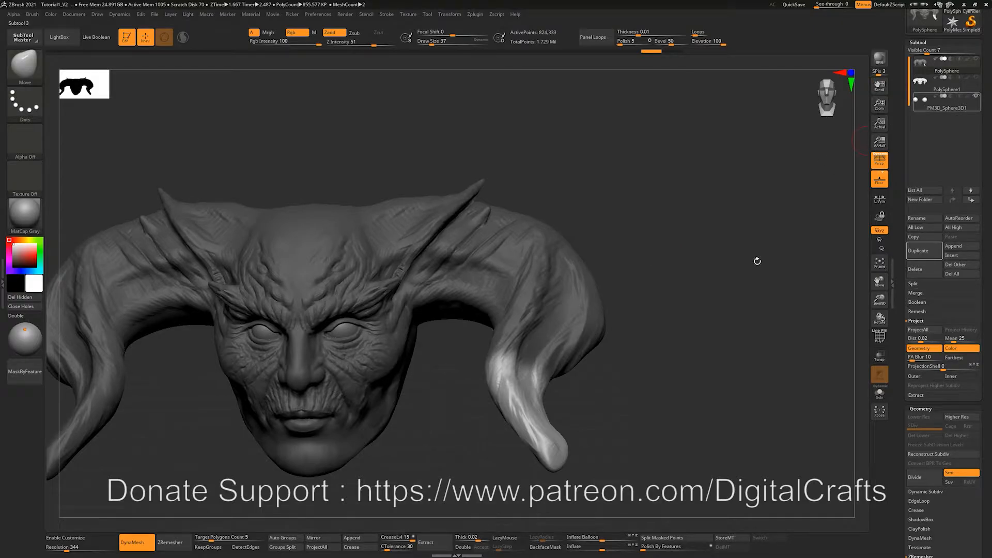
# Clear the original PolySphere's mask, switch to PolySphere1 and step it down to subdivision level 1
pyautogui.keyDown('ctrl'); pyautogui.moveTo(757, 261); pyautogui.dragTo(689, 316); pyautogui.keyUp('ctrl')
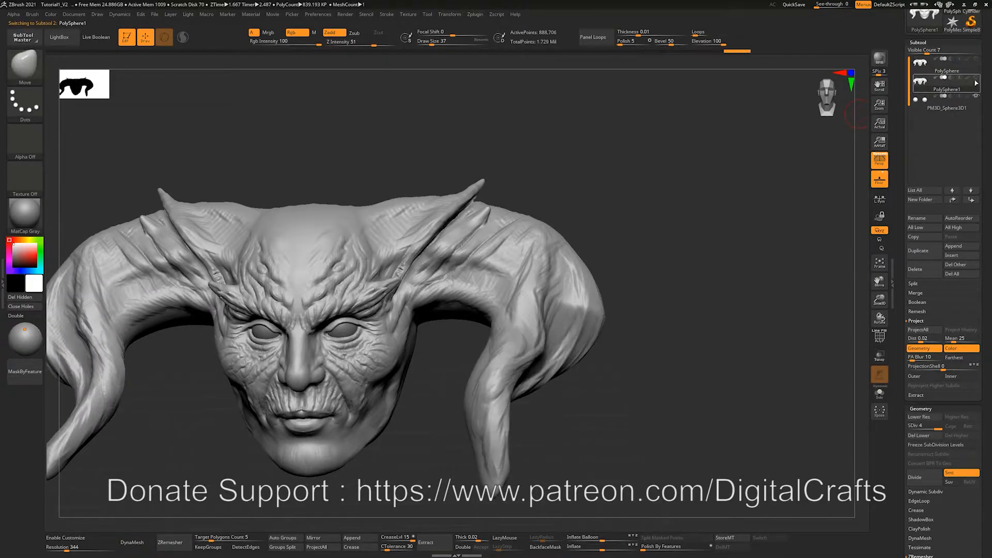
pyautogui.moveTo(783, 197); pyautogui.dragTo(659, 269, button='right')
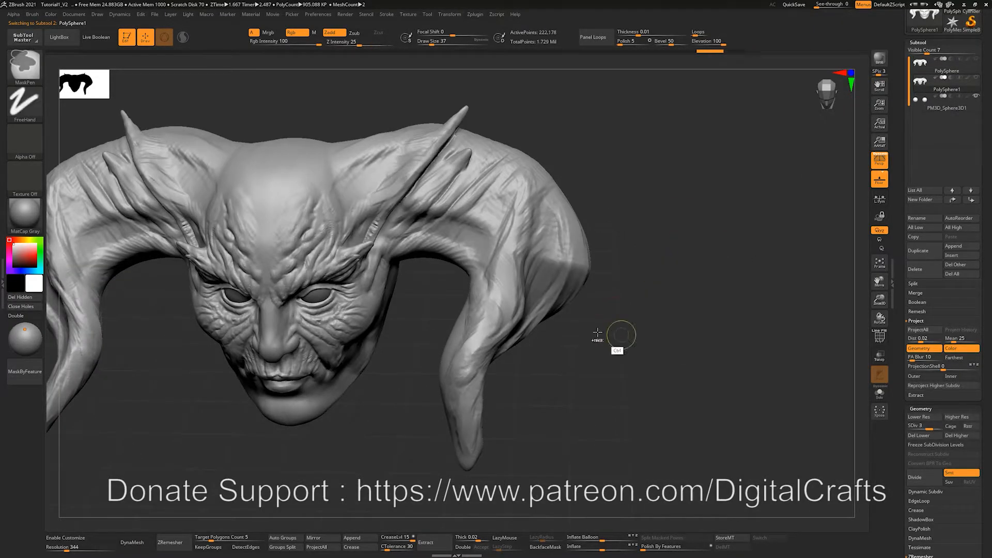
pyautogui.hotkey('shift', 'd')
pyautogui.hotkey('shift', 'd')
pyautogui.moveTo(593, 351); pyautogui.dragTo(543, 265, button='right')
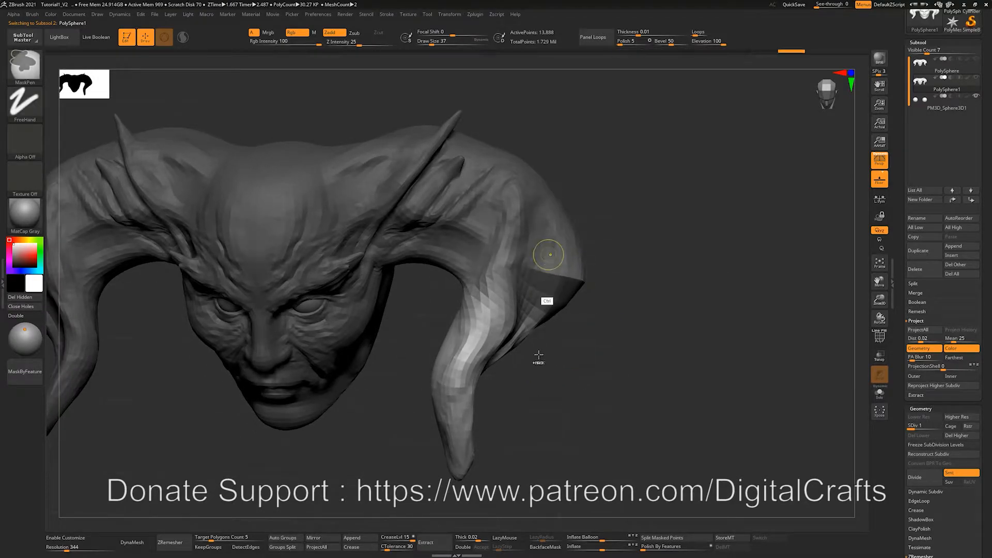
# Sharpen and blur the edge of the horn mask on the low-resolution PolySphere1
pyautogui.keyDown('ctrl'); pyautogui.keyDown('alt'); pyautogui.click(546, 244); pyautogui.keyUp('alt'); pyautogui.keyUp('ctrl')
pyautogui.keyDown('ctrl'); pyautogui.keyDown('alt'); pyautogui.click(549, 249); pyautogui.keyUp('alt'); pyautogui.keyUp('ctrl')
pyautogui.keyDown('ctrl'); pyautogui.keyDown('alt'); pyautogui.click(549, 255); pyautogui.keyUp('alt'); pyautogui.keyUp('ctrl')
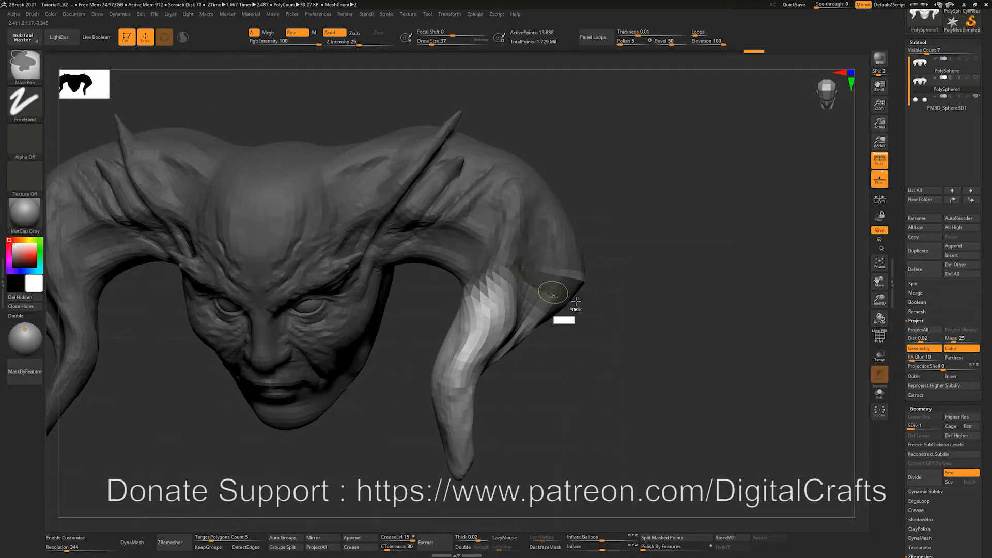
pyautogui.keyDown('ctrl'); pyautogui.click(689, 191); pyautogui.keyUp('ctrl')
pyautogui.keyDown('ctrl'); pyautogui.click(689, 196); pyautogui.keyUp('ctrl')
pyautogui.keyDown('ctrl'); pyautogui.click(688, 194); pyautogui.keyUp('ctrl')
pyautogui.keyDown('ctrl'); pyautogui.click(686, 192); pyautogui.keyUp('ctrl')
pyautogui.keyDown('ctrl'); pyautogui.click(685, 214); pyautogui.keyUp('ctrl')
pyautogui.keyDown('ctrl'); pyautogui.click(674, 230); pyautogui.keyUp('ctrl')
pyautogui.keyDown('ctrl'); pyautogui.click(666, 247); pyautogui.keyUp('ctrl')
pyautogui.keyDown('ctrl'); pyautogui.click(666, 263); pyautogui.keyUp('ctrl')
pyautogui.keyDown('ctrl'); pyautogui.click(664, 265); pyautogui.keyUp('ctrl')
pyautogui.keyDown('ctrl'); pyautogui.click(660, 261); pyautogui.keyUp('ctrl')
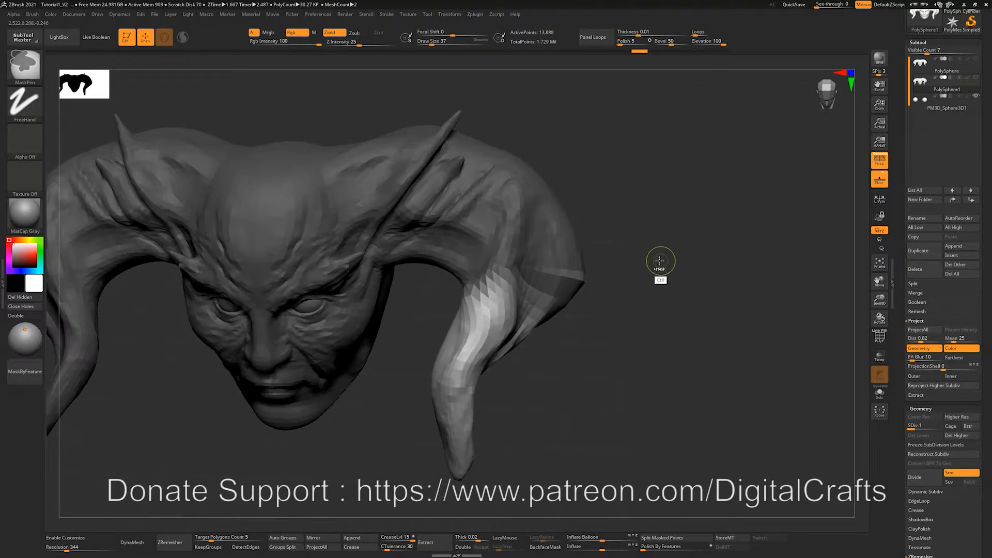
pyautogui.keyDown('ctrl'); pyautogui.click(659, 261); pyautogui.keyUp('ctrl')
# Restore PolySphere1's original horn pose from the undo history and clear its mask
pyautogui.moveTo(651, 259); pyautogui.dragTo(653, 210)
pyautogui.keyDown('ctrl'); pyautogui.moveTo(677, 279); pyautogui.dragTo(710, 355); pyautogui.keyUp('ctrl')
pyautogui.moveTo(721, 264)
pyautogui.keyDown('alt'); pyautogui.mouseDown()
pyautogui.moveTo(771, 283)
pyautogui.moveTo(705, 262)
pyautogui.mouseUp(); pyautogui.keyUp('alt')
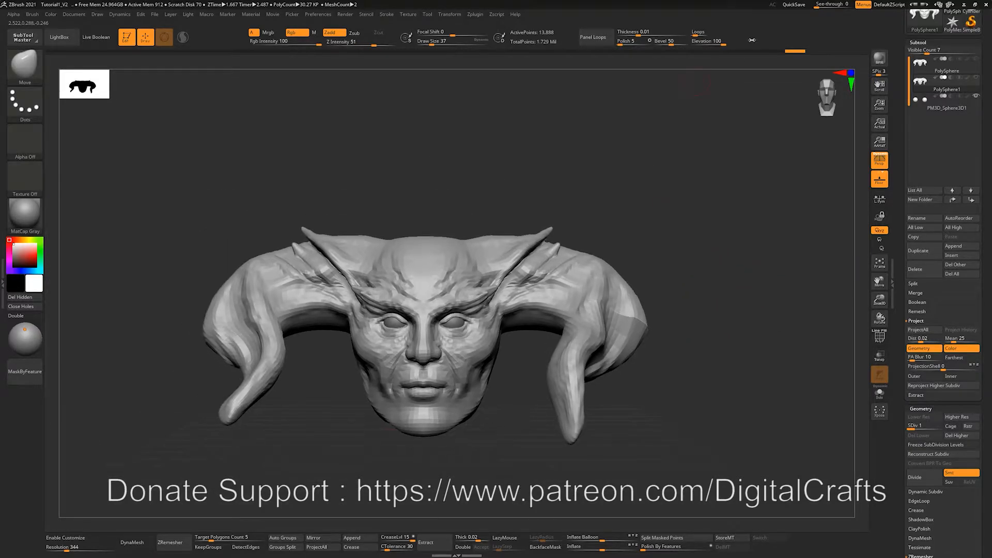
pyautogui.keyDown('ctrl'); pyautogui.click(795, 51); pyautogui.keyUp('ctrl')
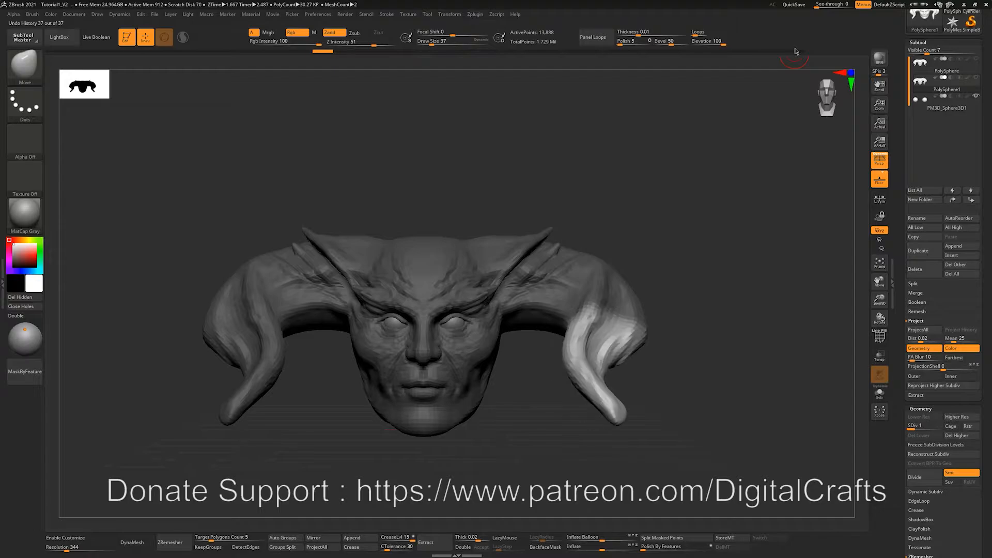
pyautogui.moveTo(635, 195)
pyautogui.keyDown('ctrl'); pyautogui.mouseDown()
pyautogui.moveTo(746, 299)
pyautogui.moveTo(711, 313)
pyautogui.moveTo(722, 325)
pyautogui.mouseUp(); pyautogui.keyUp('ctrl')
# Bring PolySphere1 back up to subdivision level 4
pyautogui.press('d')
pyautogui.press('d')
pyautogui.press('d')
pyautogui.keyDown('alt'); pyautogui.moveTo(685, 275); pyautogui.dragTo(726, 220); pyautogui.keyUp('alt')
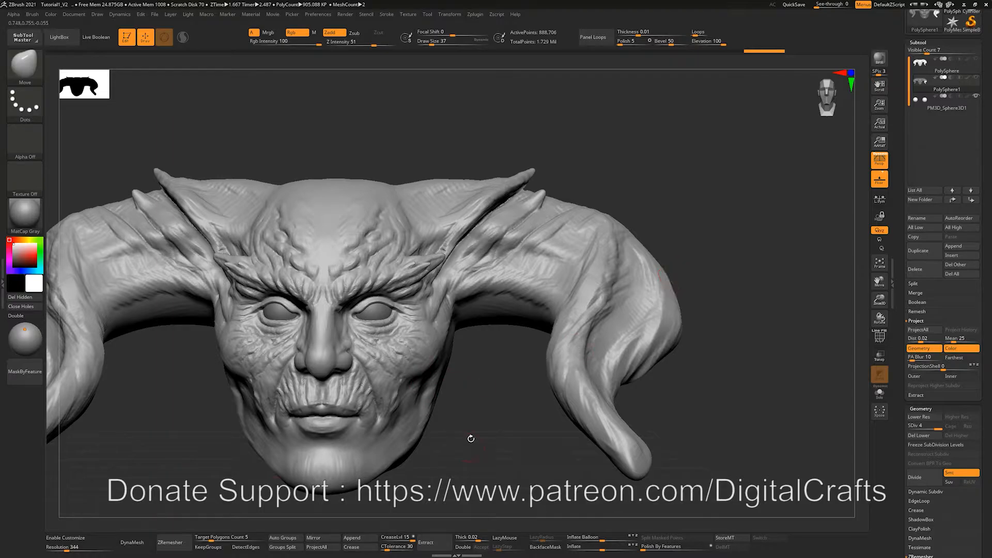
# Choose the Standard brush with the Spray stroke and Alpha 07 for texturing the lower cheek
pyautogui.moveTo(540, 343)
pyautogui.mouseDown()
pyautogui.moveTo(520, 350)
pyautogui.moveTo(474, 332)
pyautogui.moveTo(343, 427)
pyautogui.moveTo(619, 285)
pyautogui.moveTo(629, 308)
pyautogui.moveTo(739, 344)
pyautogui.moveTo(847, 349)
pyautogui.mouseUp()
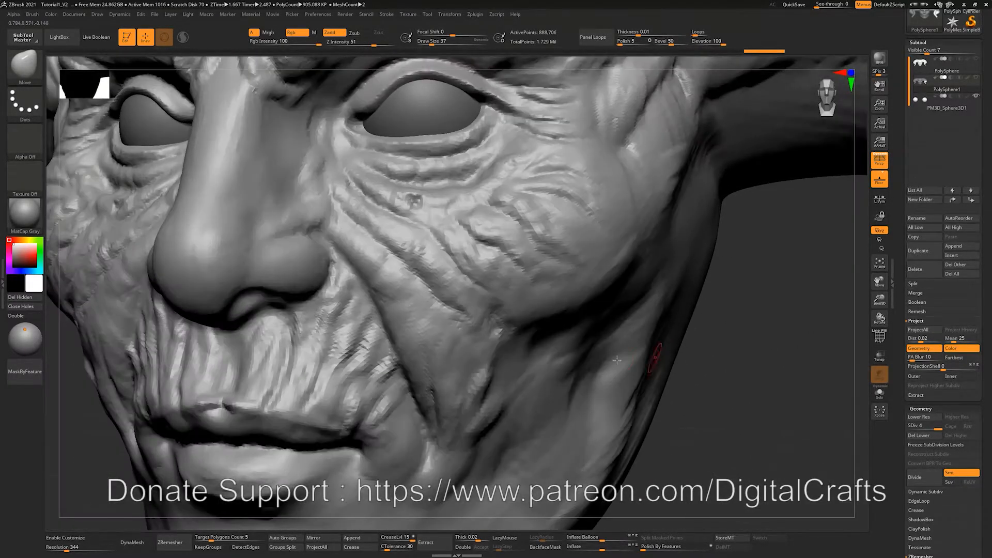
pyautogui.press('b')
pyautogui.press('s')
pyautogui.press('t')
pyautogui.click(21, 97)
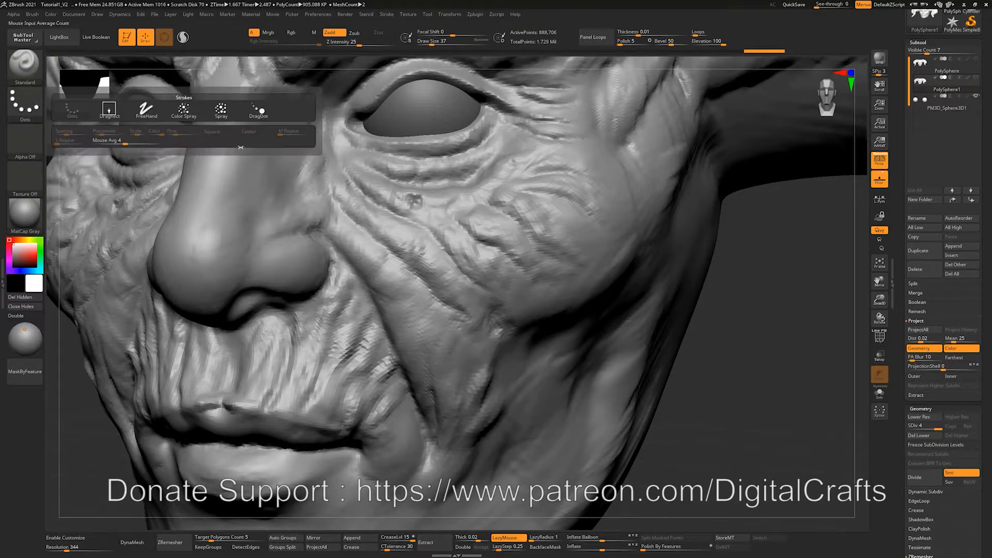
pyautogui.click(219, 110)
pyautogui.click(24, 142)
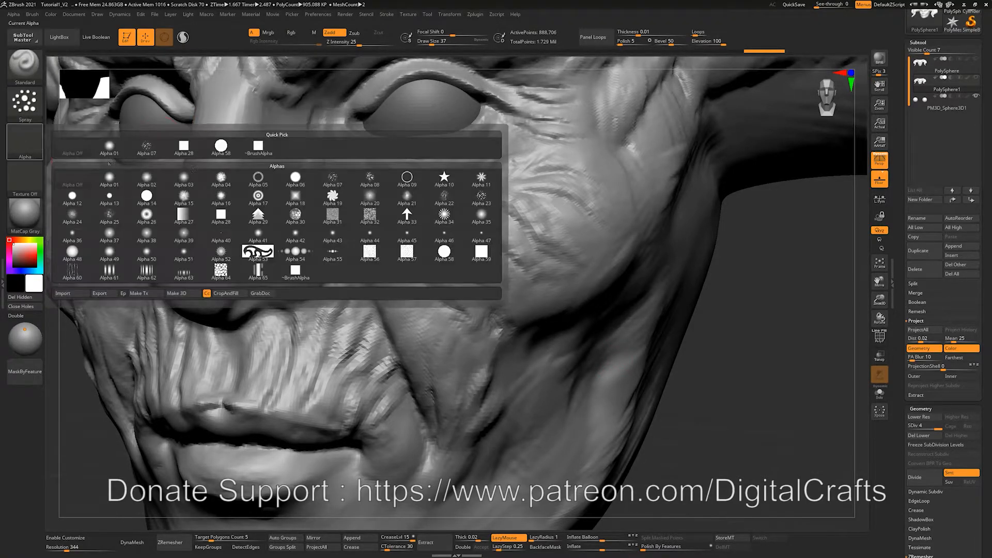
pyautogui.click(330, 184)
# Try spraying skin texture on the jaw with different brush sizes and undo the test strokes
pyautogui.moveTo(698, 455); pyautogui.dragTo(721, 398)
pyautogui.press('s')
pyautogui.moveTo(522, 387)
pyautogui.mouseDown()
pyautogui.moveTo(539, 387)
pyautogui.moveTo(581, 297)
pyautogui.moveTo(543, 361)
pyautogui.moveTo(563, 336)
pyautogui.moveTo(555, 393)
pyautogui.mouseUp()
pyautogui.hotkey('ctrl', 'z')
pyautogui.press('s')
pyautogui.keyDown('alt'); pyautogui.moveTo(672, 442); pyautogui.dragTo(695, 349); pyautogui.keyUp('alt')
pyautogui.hotkey('ctrl', 'z')
# Subdivide PolySphere1 to level 5 and spray rough skin texture over the jaw and chin at Draw Size 120
pyautogui.hotkey('ctrl', 'd')
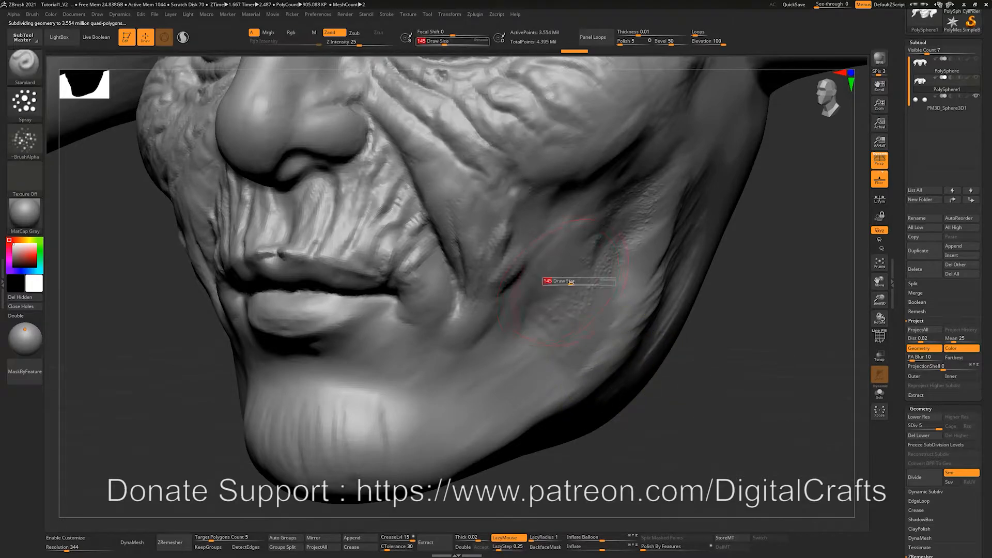
pyautogui.moveTo(564, 282)
pyautogui.mouseDown()
pyautogui.moveTo(496, 362)
pyautogui.moveTo(564, 269)
pyautogui.moveTo(362, 387)
pyautogui.moveTo(445, 403)
pyautogui.moveTo(620, 248)
pyautogui.moveTo(564, 269)
pyautogui.mouseUp()
pyautogui.keyDown('alt'); pyautogui.moveTo(690, 393); pyautogui.dragTo(583, 362); pyautogui.keyUp('alt')
pyautogui.keyDown('alt'); pyautogui.moveTo(658, 421); pyautogui.dragTo(655, 405); pyautogui.keyUp('alt')
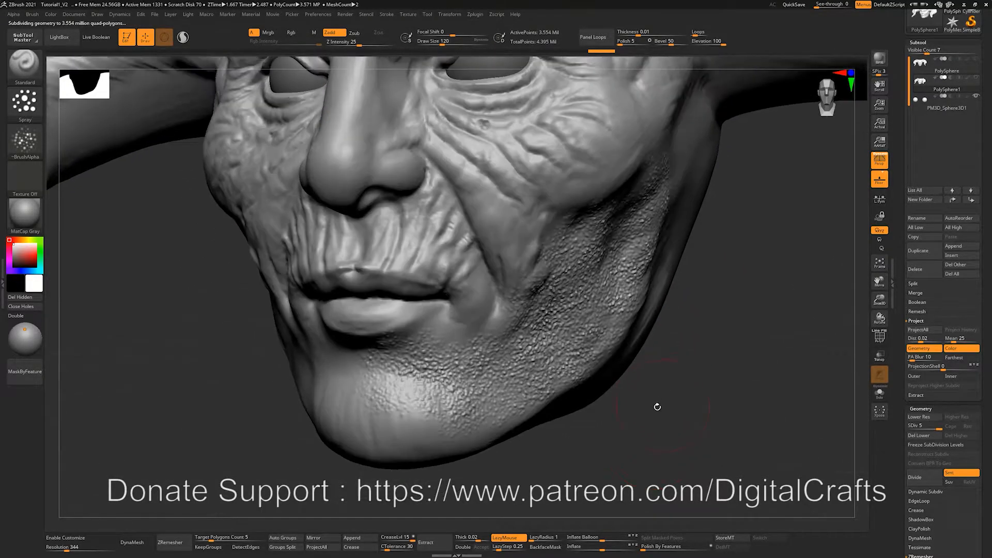
# Drop to subdivision level 1 and smooth the textured cheek and jaw with Draw Size 257
pyautogui.hotkey('shift', 'd')
pyautogui.hotkey('shift', 'd')
pyautogui.hotkey('shift', 'd')
pyautogui.hotkey('shift', 'd')
pyautogui.press('s')
pyautogui.moveTo(568, 320); pyautogui.dragTo(579, 320)
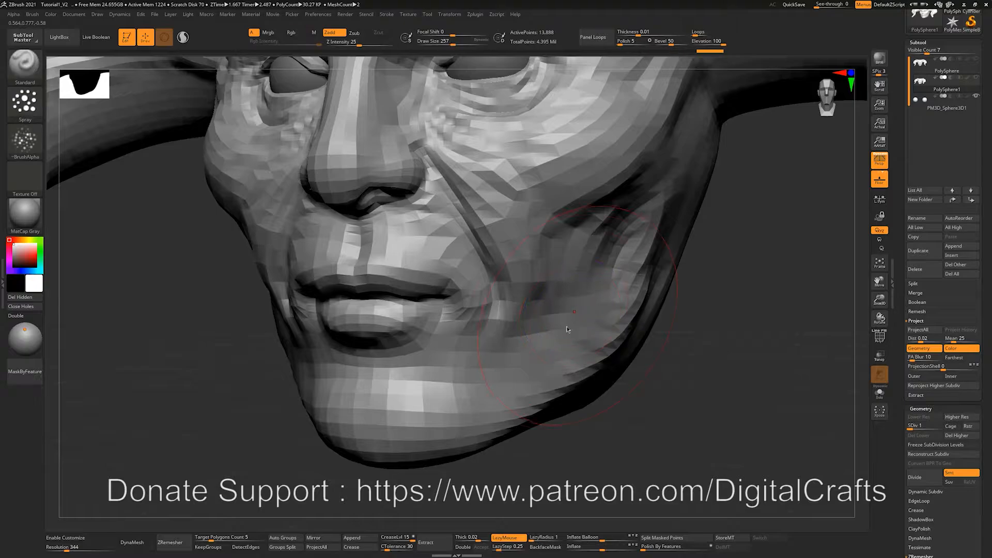
pyautogui.moveTo(650, 181)
pyautogui.keyDown('shift'); pyautogui.mouseDown()
pyautogui.moveTo(486, 367)
pyautogui.moveTo(499, 270)
pyautogui.moveTo(429, 240)
pyautogui.moveTo(467, 394)
pyautogui.moveTo(499, 382)
pyautogui.moveTo(455, 424)
pyautogui.mouseUp(); pyautogui.keyUp('shift')
pyautogui.moveTo(737, 345)
pyautogui.mouseDown()
pyautogui.moveTo(710, 353)
pyautogui.moveTo(720, 333)
pyautogui.moveTo(695, 343)
pyautogui.moveTo(551, 346)
pyautogui.moveTo(549, 316)
pyautogui.mouseUp()
# Return the smoothed head to subdivision level 5 and set the Draw Size to 59
pyautogui.press('d')
pyautogui.press('d')
pyautogui.press('d')
pyautogui.press('d')
pyautogui.press('s')
pyautogui.moveTo(752, 451)
pyautogui.mouseDown()
pyautogui.moveTo(687, 408)
pyautogui.moveTo(606, 374)
pyautogui.mouseUp()
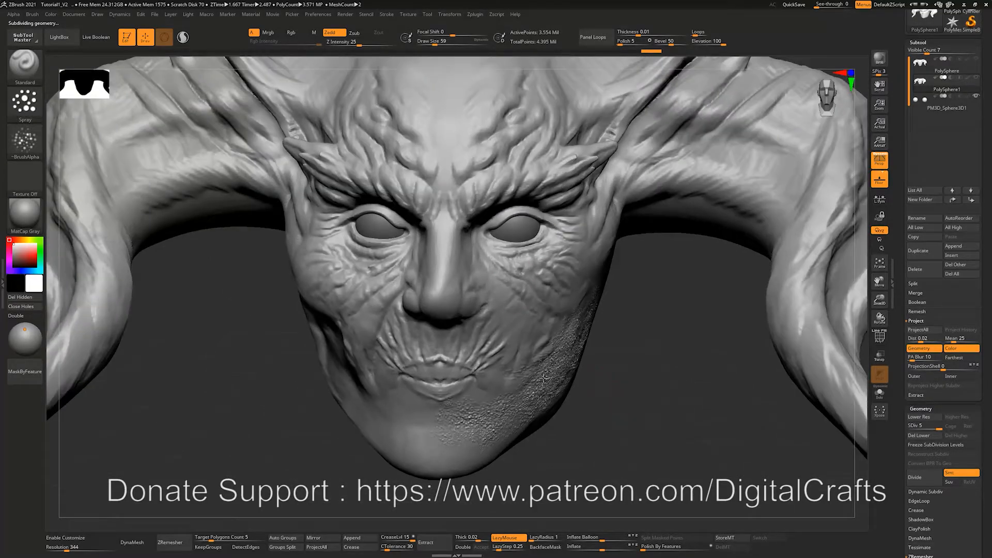
# Lower the head to subdivision level 1 and choose the Move brush with Draw Size 223
pyautogui.press('ctrl')
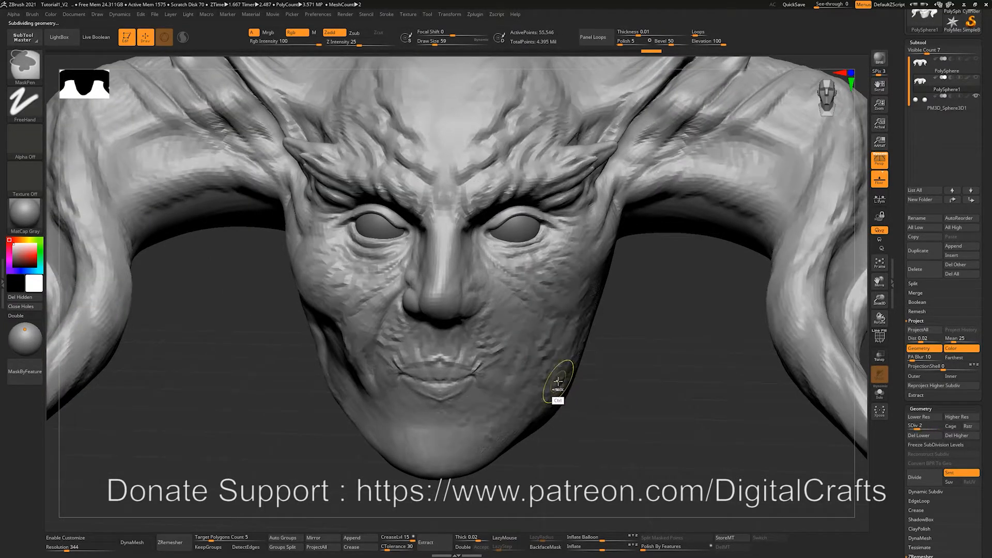
pyautogui.hotkey('shift', 'd')
pyautogui.hotkey('shift', 'd')
pyautogui.hotkey('shift', 'd')
pyautogui.hotkey('shift', 'd')
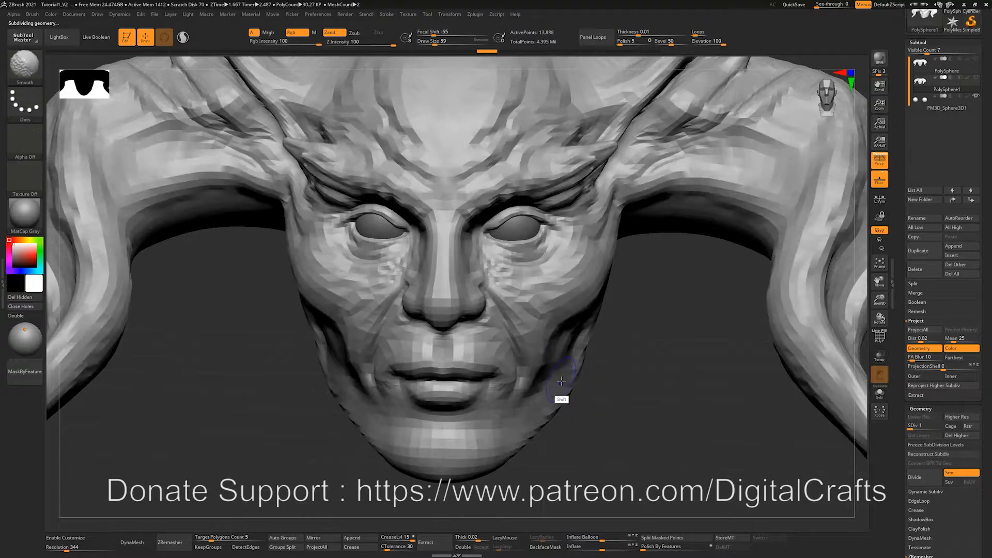
pyautogui.press('s')
pyautogui.moveTo(549, 376)
pyautogui.mouseDown()
pyautogui.moveTo(563, 377)
pyautogui.moveTo(562, 402)
pyautogui.moveTo(558, 377)
pyautogui.mouseUp()
pyautogui.press('b')
pyautogui.press('m')
pyautogui.press('v')
pyautogui.press('s')
# Reshape the jaw and chin on the low-resolution head with the Move brush, undoing one stroke
pyautogui.moveTo(464, 455); pyautogui.dragTo(417, 402)
pyautogui.moveTo(625, 418); pyautogui.dragTo(565, 428)
pyautogui.hotkey('ctrl', 'z')
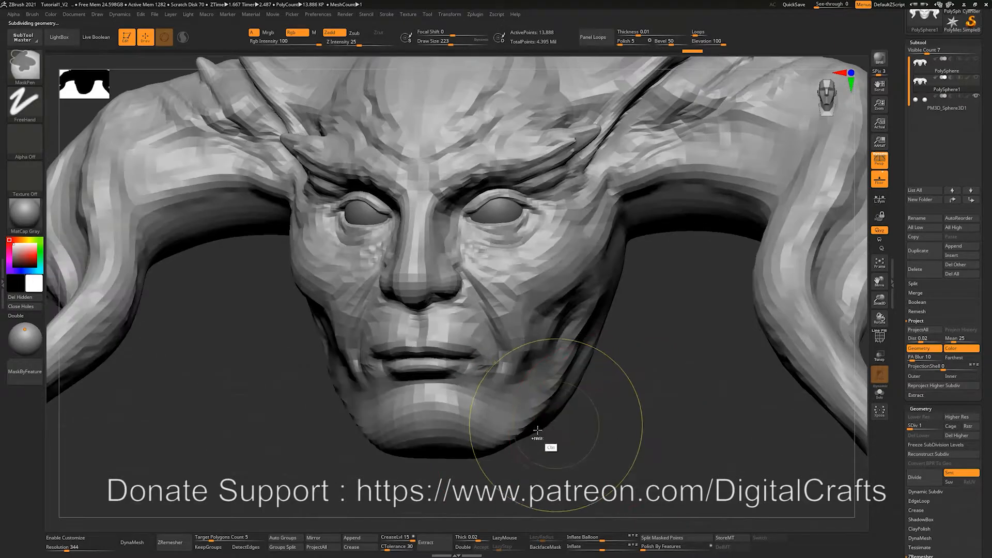
pyautogui.moveTo(491, 446); pyautogui.dragTo(486, 426)
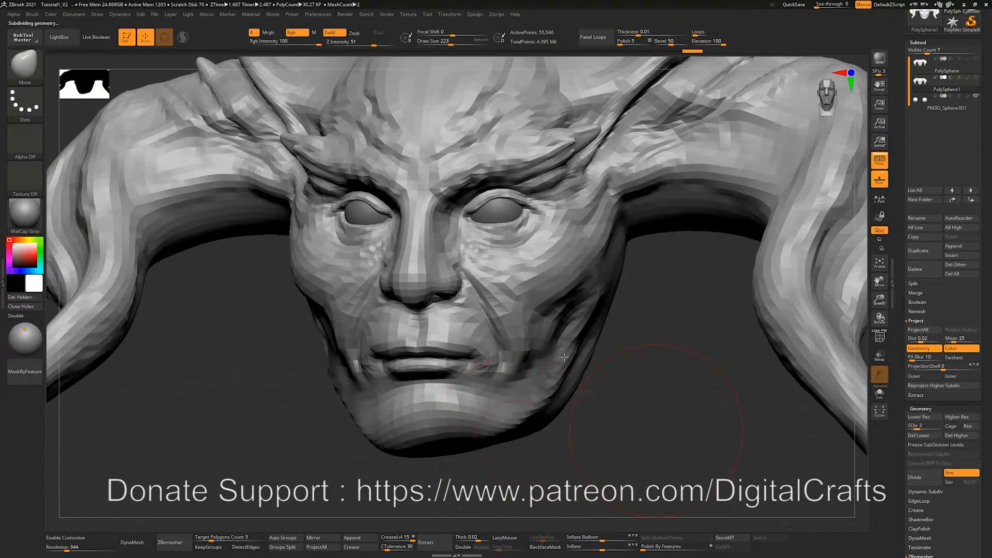
# Raise the reshaped head to subdivision level 5 and bring the whole head into view
pyautogui.press('d')
pyautogui.press('d')
pyautogui.press('d')
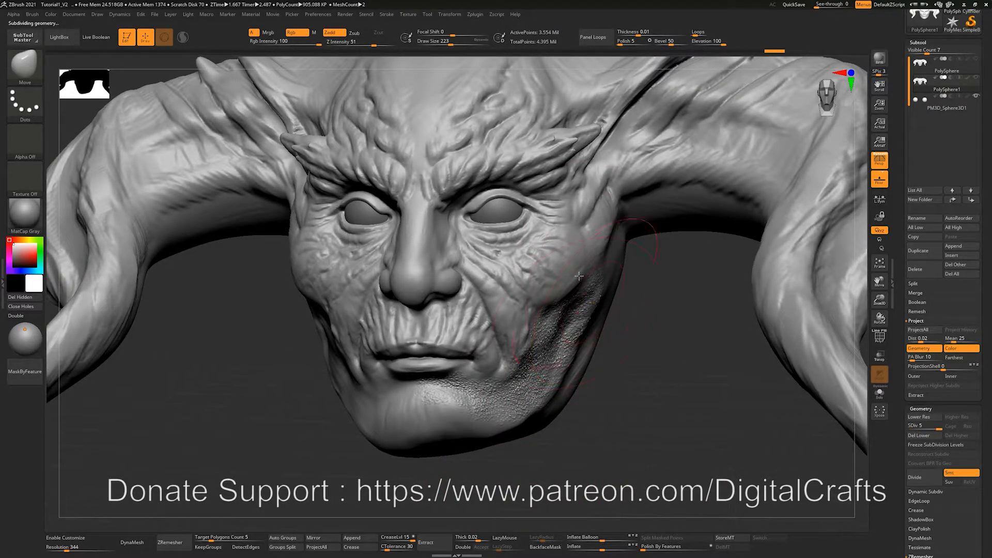
pyautogui.keyDown('alt'); pyautogui.moveTo(638, 373); pyautogui.dragTo(509, 432); pyautogui.keyUp('alt')
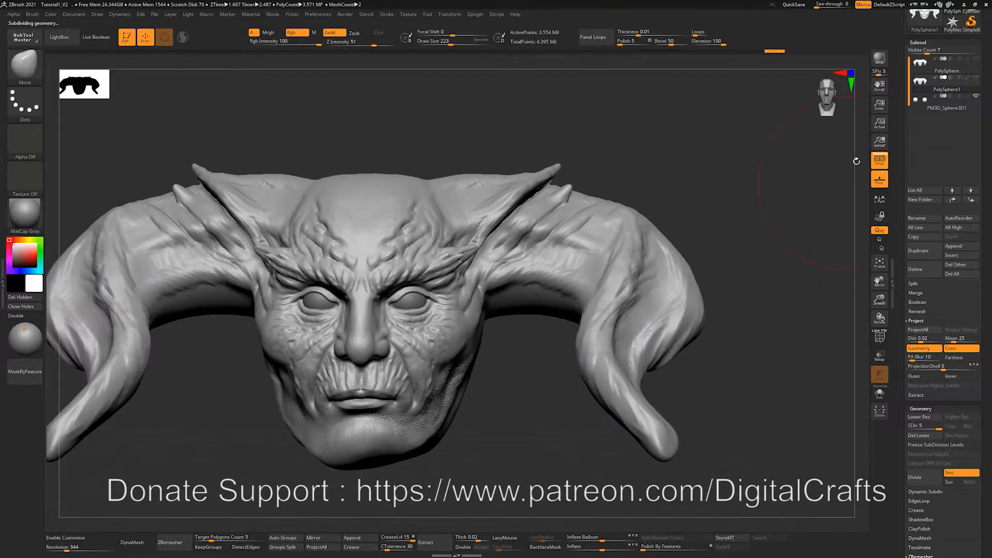
# Show and select the original PolySphere, hide PolySphere1 and inspect the original's polygon wireframe
pyautogui.click(976, 58)
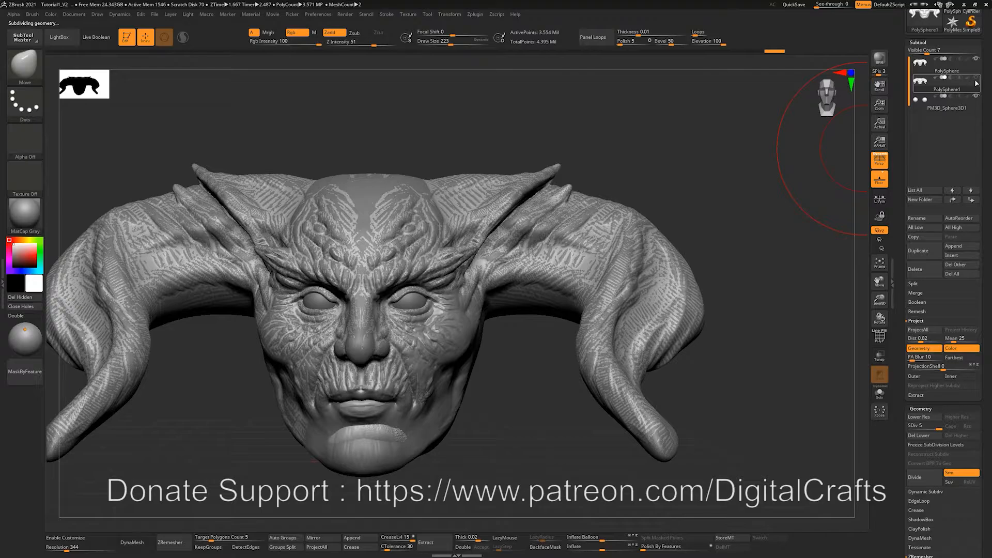
pyautogui.moveTo(976, 81)
pyautogui.click(963, 69)
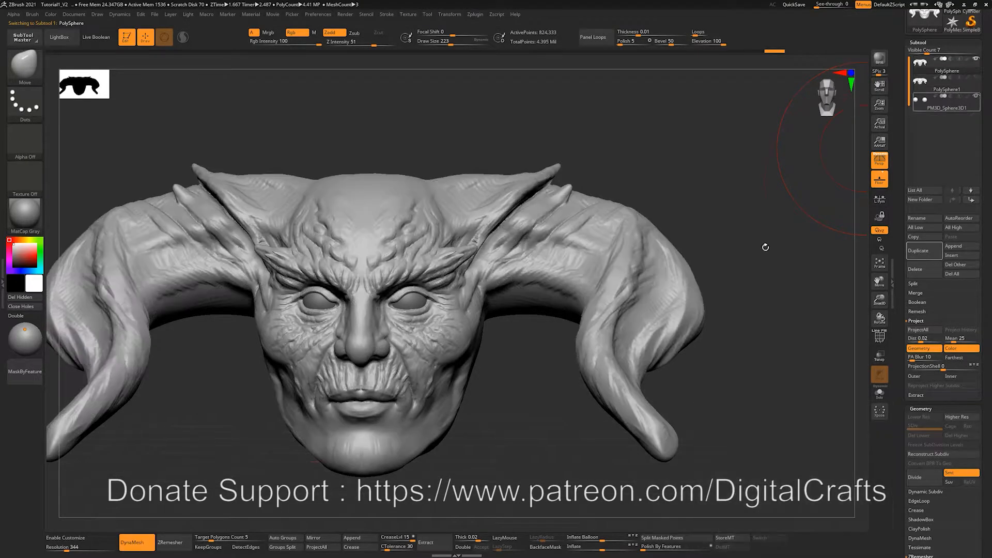
pyautogui.moveTo(538, 439)
pyautogui.mouseDown()
pyautogui.moveTo(559, 381)
pyautogui.moveTo(623, 414)
pyautogui.moveTo(634, 393)
pyautogui.moveTo(606, 395)
pyautogui.mouseUp()
pyautogui.hotkey('shift', 'f')
pyautogui.hotkey('shift', 'f')
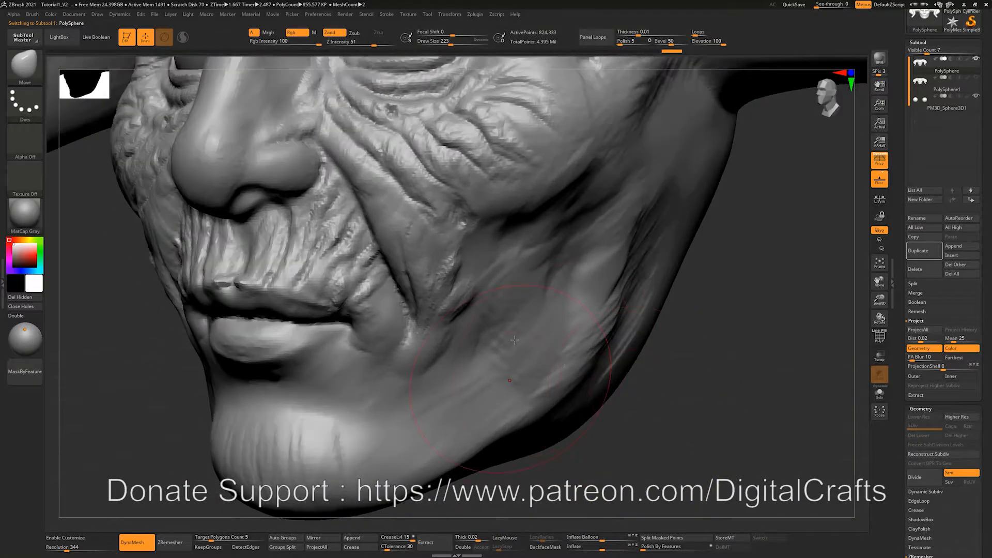
# Undo a Move stroke on the original PolySphere's jaw and sculpt there with a resized Standard brush
pyautogui.moveTo(523, 302)
pyautogui.mouseDown()
pyautogui.moveTo(572, 238)
pyautogui.moveTo(500, 355)
pyautogui.moveTo(500, 332)
pyautogui.moveTo(564, 214)
pyautogui.moveTo(465, 403)
pyautogui.moveTo(491, 387)
pyautogui.moveTo(429, 362)
pyautogui.moveTo(504, 282)
pyautogui.mouseUp()
pyautogui.press('b')
pyautogui.press('s')
pyautogui.press('t')
pyautogui.hotkey('ctrl', 'z')
pyautogui.press('s')
pyautogui.moveTo(656, 362); pyautogui.dragTo(724, 362)
pyautogui.press('s')
pyautogui.moveTo(546, 295)
pyautogui.mouseDown()
pyautogui.moveTo(555, 295)
pyautogui.moveTo(367, 375)
pyautogui.moveTo(357, 390)
pyautogui.moveTo(560, 302)
pyautogui.moveTo(553, 290)
pyautogui.mouseUp()
# Smooth the original PolySphere's jaw and reshape the lower face with the Move brush
pyautogui.press('shift')
pyautogui.press('b')
pyautogui.press('m')
pyautogui.press('v')
pyautogui.moveTo(553, 289)
pyautogui.keyDown('shift'); pyautogui.mouseDown()
pyautogui.moveTo(593, 253)
pyautogui.moveTo(551, 291)
pyautogui.mouseUp(); pyautogui.keyUp('shift')
pyautogui.moveTo(604, 356); pyautogui.dragTo(550, 264)
pyautogui.moveTo(593, 389)
pyautogui.mouseDown()
pyautogui.moveTo(589, 399)
pyautogui.moveTo(566, 372)
pyautogui.moveTo(566, 440)
pyautogui.mouseUp()
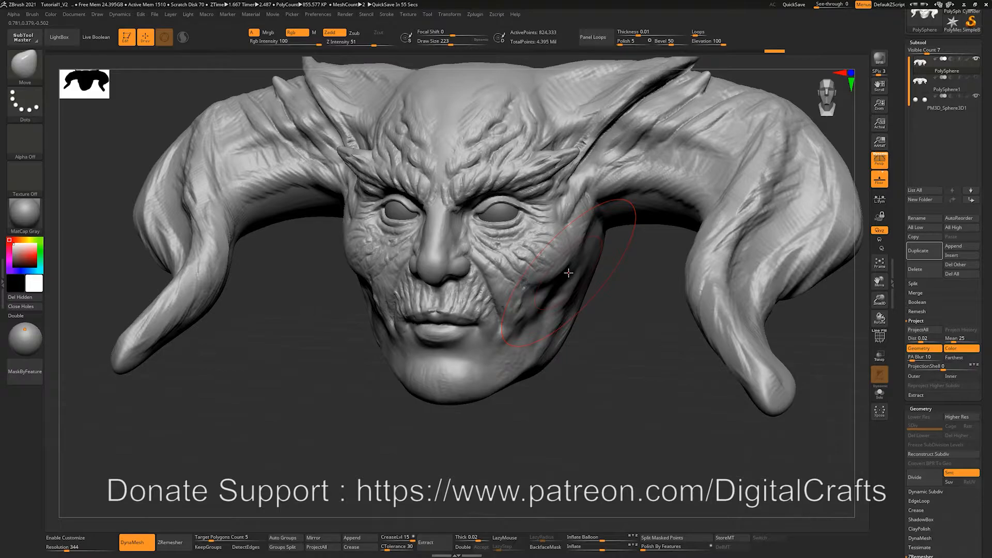
pyautogui.moveTo(615, 259); pyautogui.dragTo(569, 344)
pyautogui.moveTo(593, 386)
pyautogui.mouseDown()
pyautogui.moveTo(594, 366)
pyautogui.moveTo(591, 386)
pyautogui.moveTo(614, 403)
pyautogui.moveTo(602, 390)
pyautogui.mouseUp()
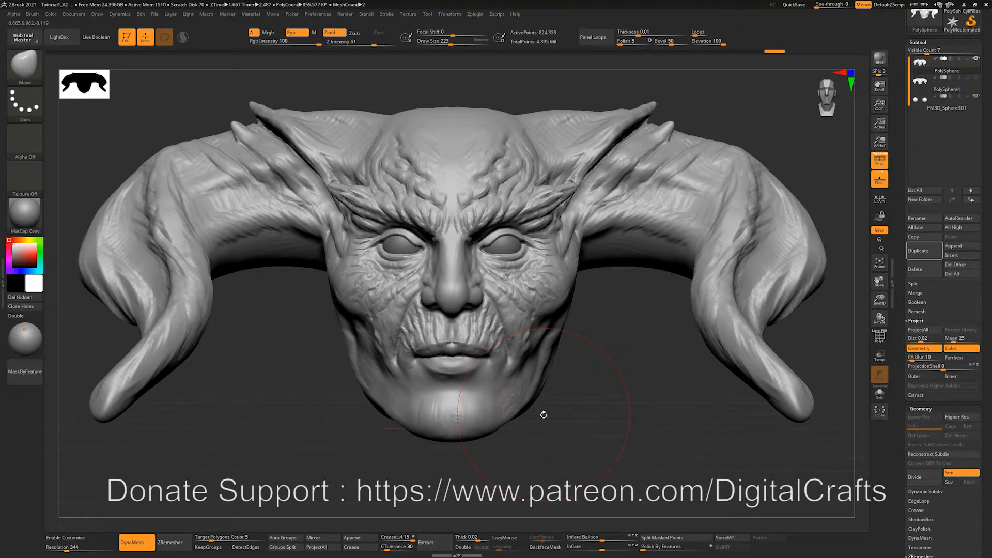
pyautogui.moveTo(544, 414); pyautogui.dragTo(648, 386)
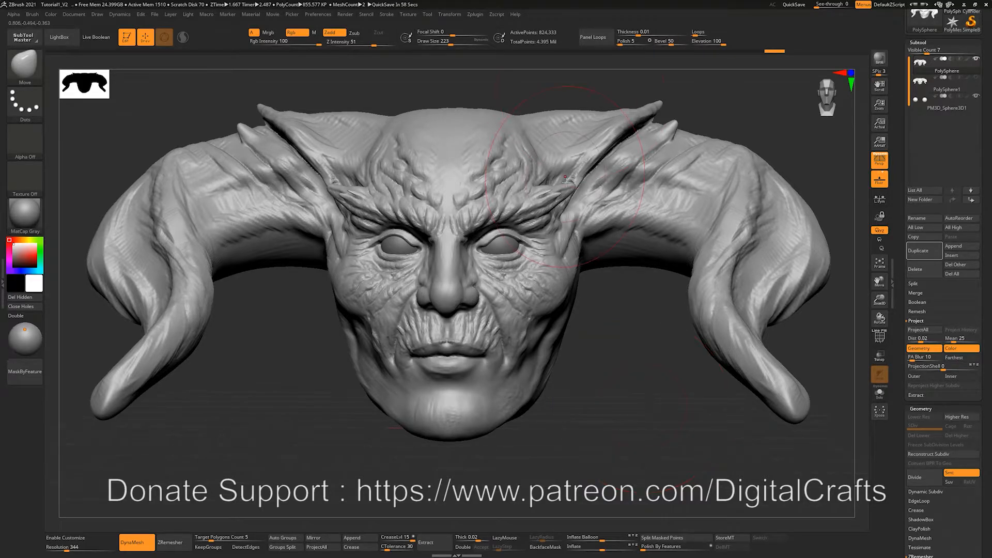
pyautogui.moveTo(571, 317); pyautogui.dragTo(793, 179)
# Select PolySphere1, hide the original PolySphere and step the retopologized head down to subdivision level 1
pyautogui.click(914, 89)
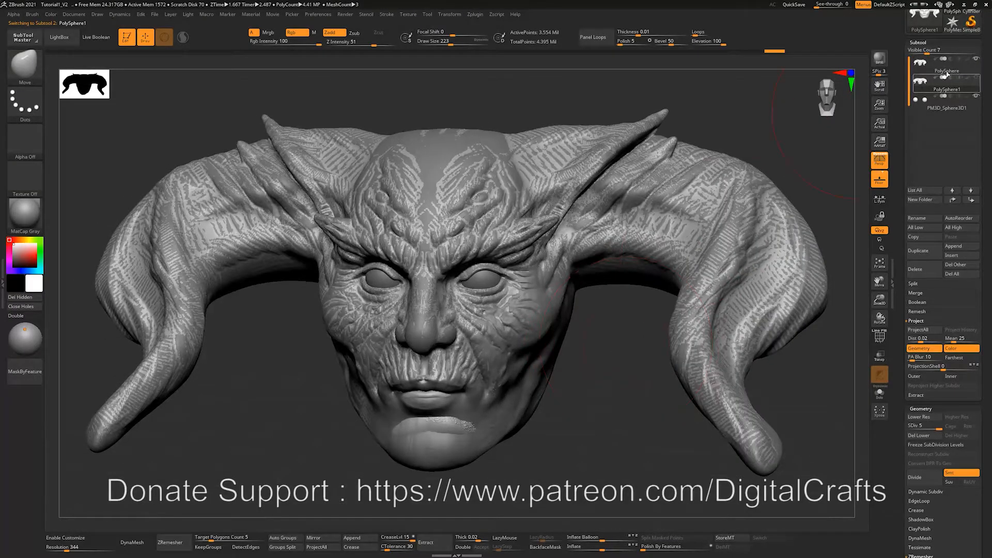
pyautogui.click(976, 59)
pyautogui.hotkey('shift', 'd')
pyautogui.keyDown('alt'); pyautogui.moveTo(607, 365); pyautogui.dragTo(612, 345); pyautogui.keyUp('alt')
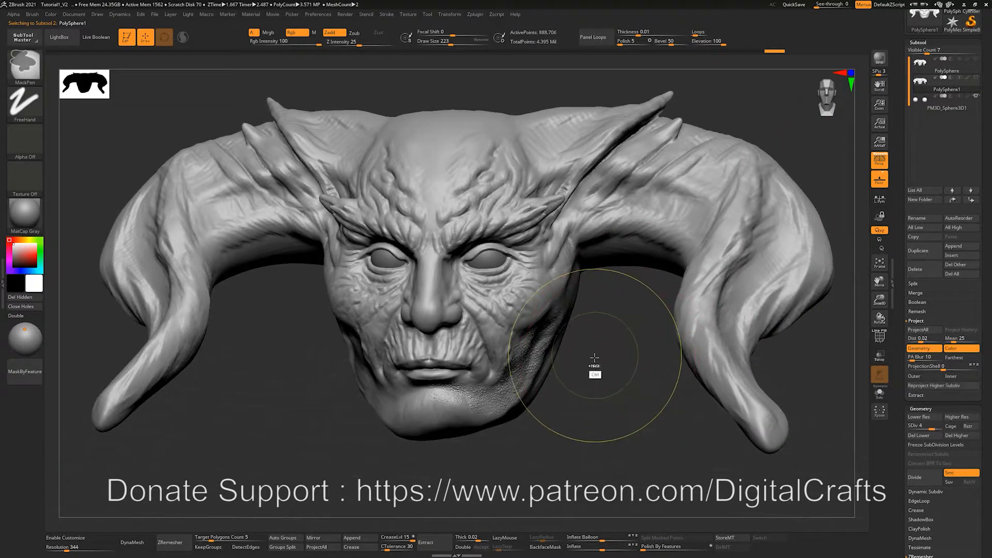
pyautogui.hotkey('shift', 'd')
pyautogui.hotkey('shift', 'd')
pyautogui.hotkey('shift', 'd')
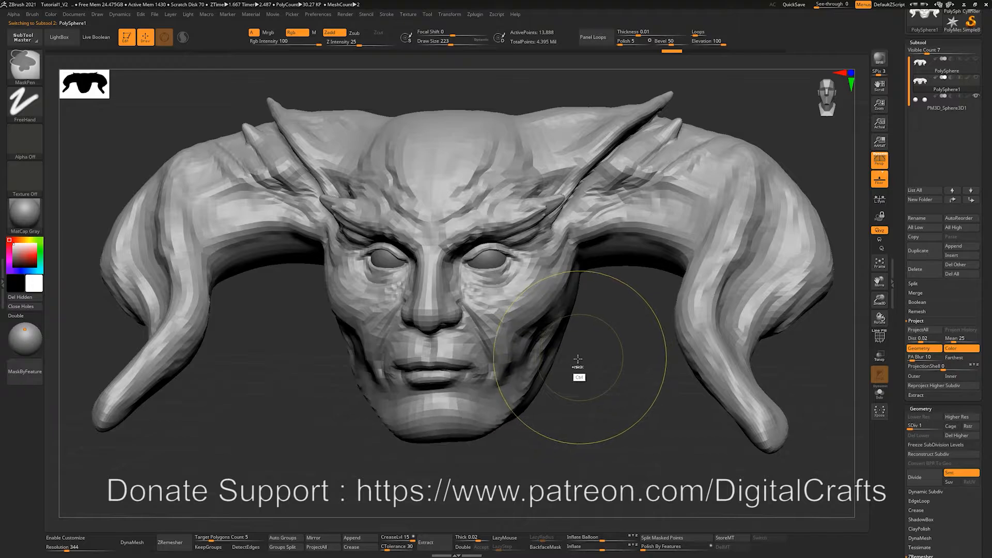
# Return PolySphere1 to its highest subdivision level and subdivide it further to level 7
pyautogui.press('d')
pyautogui.press('d')
pyautogui.press('d')
pyautogui.keyDown('alt'); pyautogui.moveTo(583, 343); pyautogui.dragTo(654, 344); pyautogui.keyUp('alt')
pyautogui.hotkey('ctrl', 'd')
pyautogui.press('d')
pyautogui.moveTo(711, 279)
pyautogui.keyDown('alt'); pyautogui.mouseDown()
pyautogui.moveTo(707, 336)
pyautogui.moveTo(746, 289)
pyautogui.moveTo(744, 360)
pyautogui.mouseUp(); pyautogui.keyUp('alt')
pyautogui.hotkey('ctrl', 'd')
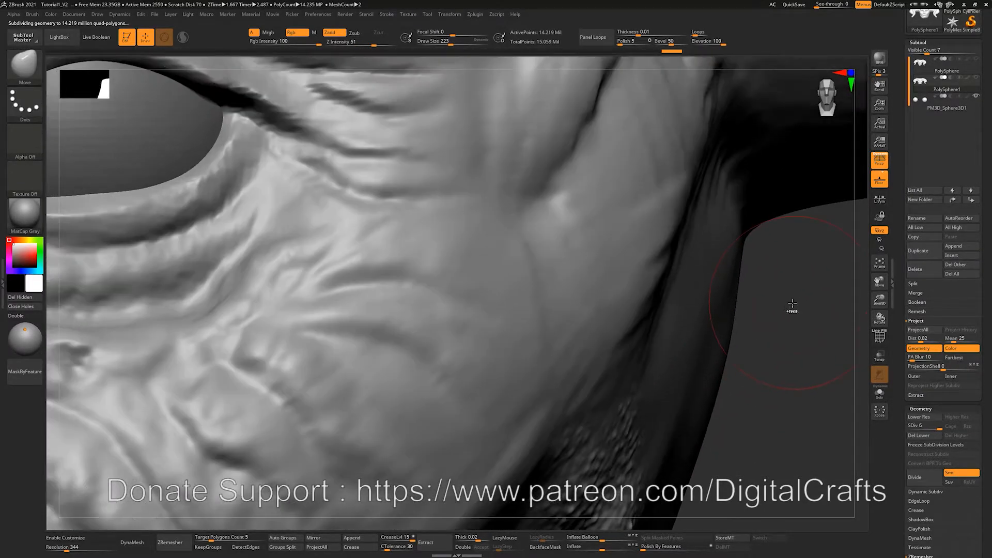
pyautogui.press('ctrl')
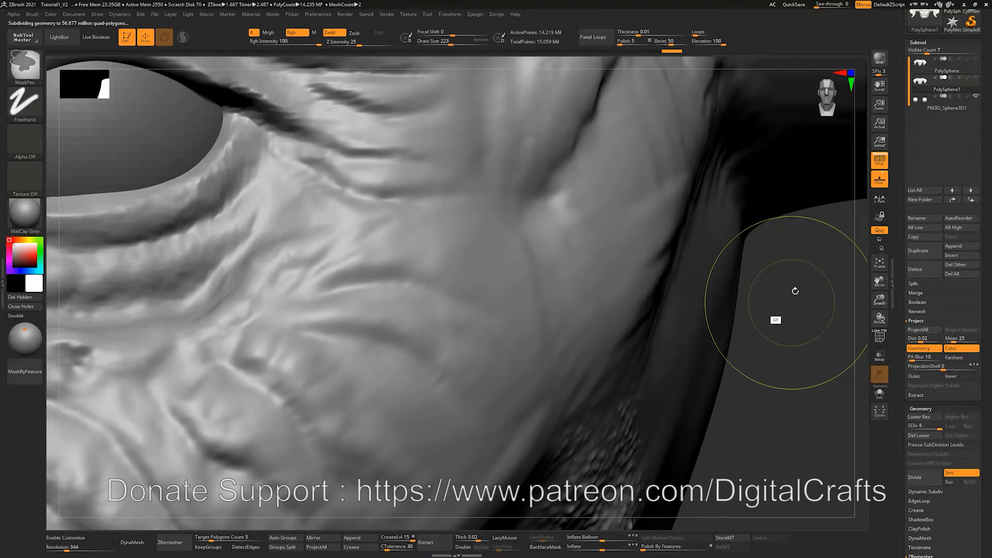
# Choose the DamStandard brush with Draw Size 16 and scratch fine lines into the upper cheek
pyautogui.moveTo(780, 275)
pyautogui.keyDown('alt'); pyautogui.mouseDown()
pyautogui.moveTo(784, 299)
pyautogui.moveTo(838, 272)
pyautogui.moveTo(839, 433)
pyautogui.mouseUp(); pyautogui.keyUp('alt')
pyautogui.press('s')
pyautogui.moveTo(451, 261)
pyautogui.mouseDown()
pyautogui.moveTo(437, 261)
pyautogui.moveTo(430, 275)
pyautogui.moveTo(430, 360)
pyautogui.mouseUp()
pyautogui.press('2')
pyautogui.press('3')
pyautogui.press('s')
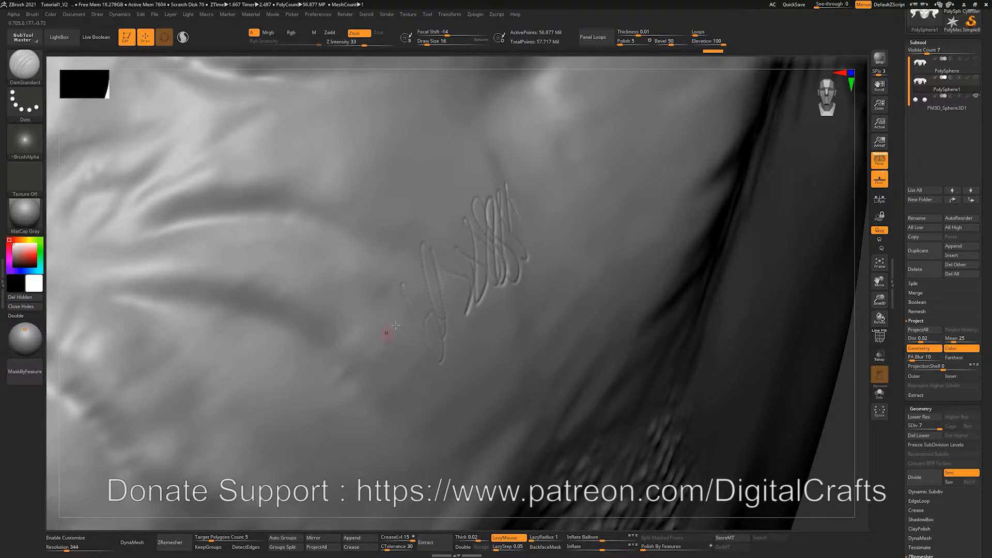
# Set the Draw Size to 27 and carve wider zigzag lines beside the fine scratches on the cheek
pyautogui.press('s')
pyautogui.moveTo(392, 333); pyautogui.dragTo(396, 335)
pyautogui.moveTo(379, 368)
pyautogui.mouseDown()
pyautogui.moveTo(380, 242)
pyautogui.moveTo(423, 189)
pyautogui.moveTo(470, 310)
pyautogui.mouseUp()
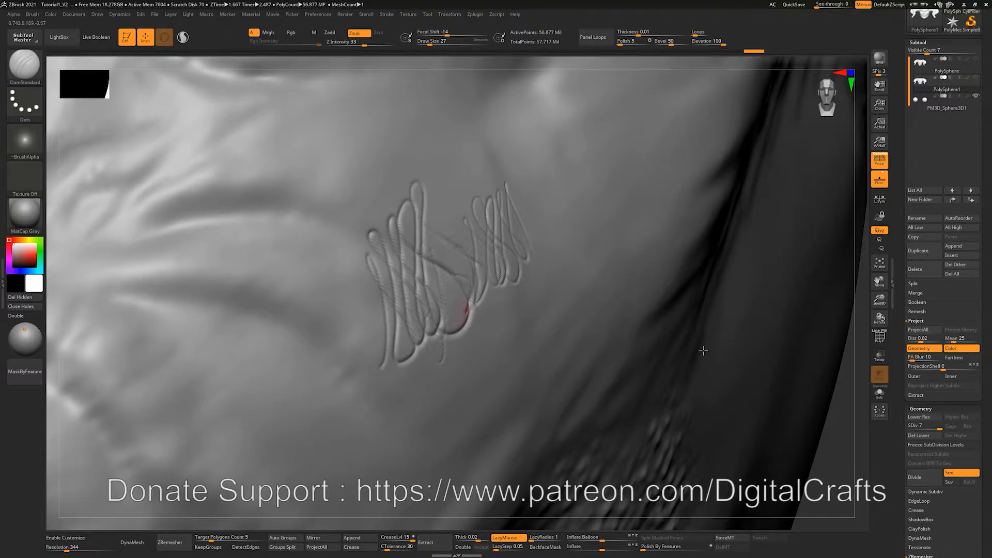
# Carve more lines lower on the cheek with DamStandard and set the Draw Size to 17
pyautogui.keyDown('alt'); pyautogui.moveTo(846, 427); pyautogui.dragTo(574, 446); pyautogui.keyUp('alt')
pyautogui.keyDown('alt'); pyautogui.moveTo(569, 318); pyautogui.dragTo(569, 259); pyautogui.keyUp('alt')
pyautogui.moveTo(483, 225); pyautogui.dragTo(480, 234)
pyautogui.press('s')
pyautogui.moveTo(481, 235); pyautogui.dragTo(476, 235)
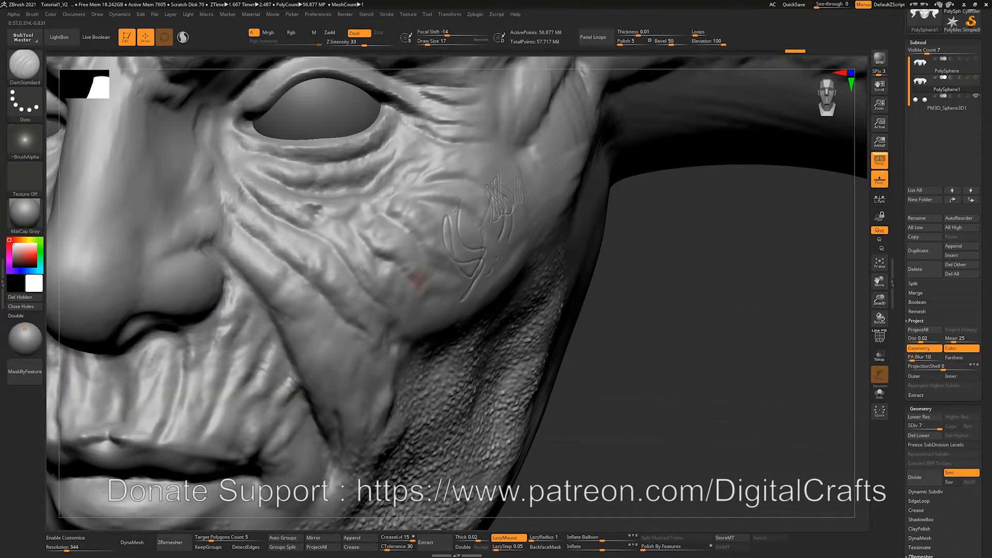
# Choose the Standard brush with the Spray stroke and Draw Size 59, and spray fine bumps over the carved cheek lines
pyautogui.press('b')
pyautogui.press('s')
pyautogui.press('t')
pyautogui.press('s')
pyautogui.moveTo(455, 242); pyautogui.dragTo(463, 241)
pyautogui.moveTo(632, 314)
pyautogui.keyDown('alt'); pyautogui.mouseDown()
pyautogui.moveTo(613, 377)
pyautogui.moveTo(662, 333)
pyautogui.mouseUp(); pyautogui.keyUp('alt')
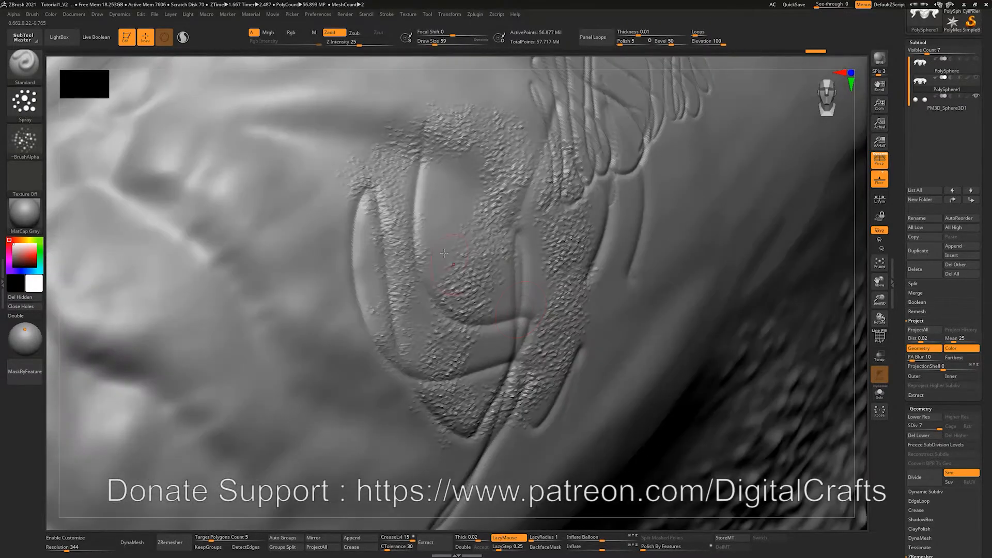
# Set the Draw Size to 132, spray coarse bumps over the cheek and undo them
pyautogui.press('s')
pyautogui.moveTo(463, 250); pyautogui.dragTo(453, 274)
pyautogui.press('s')
pyautogui.moveTo(333, 199); pyautogui.dragTo(373, 354)
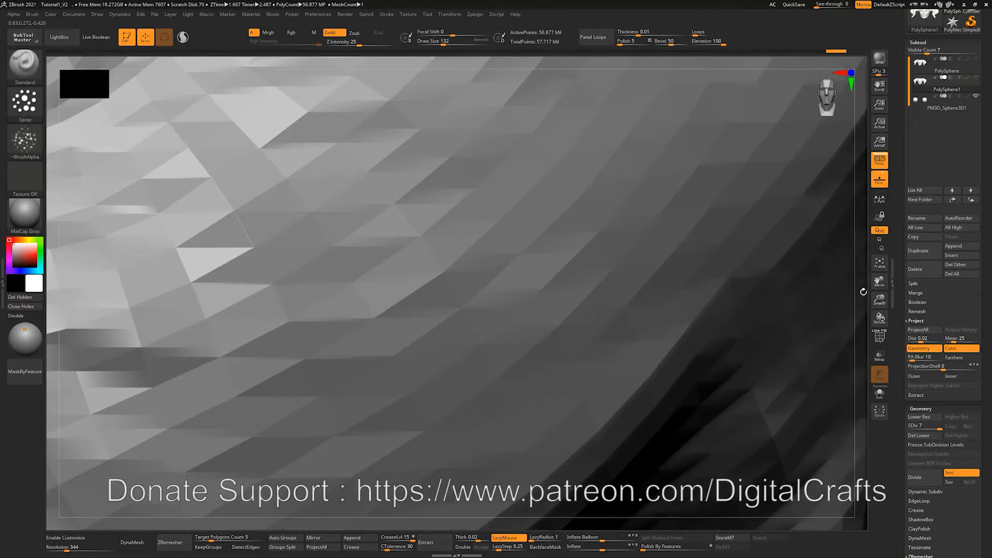
pyautogui.moveTo(862, 310)
pyautogui.mouseDown()
pyautogui.moveTo(650, 382)
pyautogui.moveTo(677, 357)
pyautogui.mouseUp()
pyautogui.moveTo(439, 290)
pyautogui.mouseDown()
pyautogui.moveTo(424, 307)
pyautogui.moveTo(430, 316)
pyautogui.mouseUp()
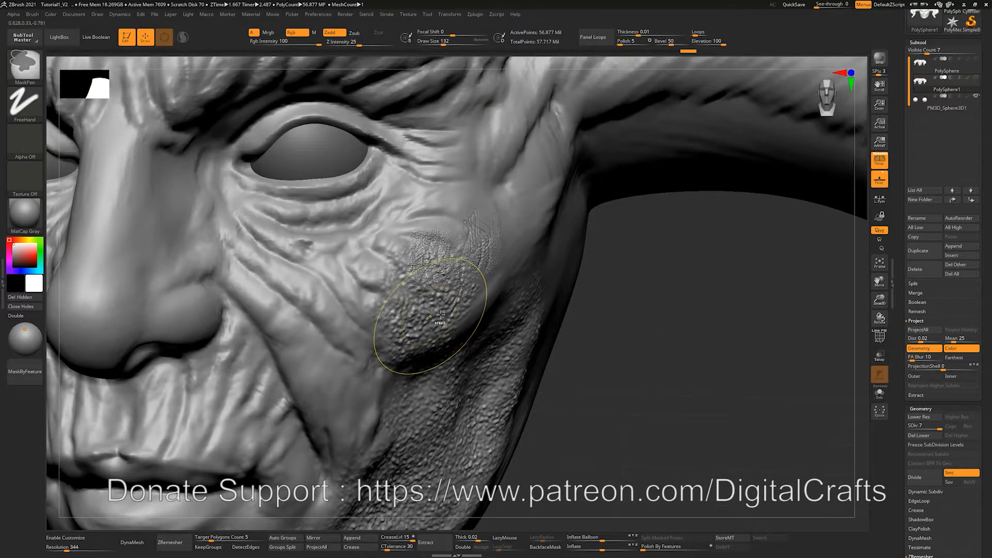
pyautogui.hotkey('ctrl', 'z')
# Set the Draw Size to 39 and spray finer bumps on the cheek below the carved lines
pyautogui.press('s')
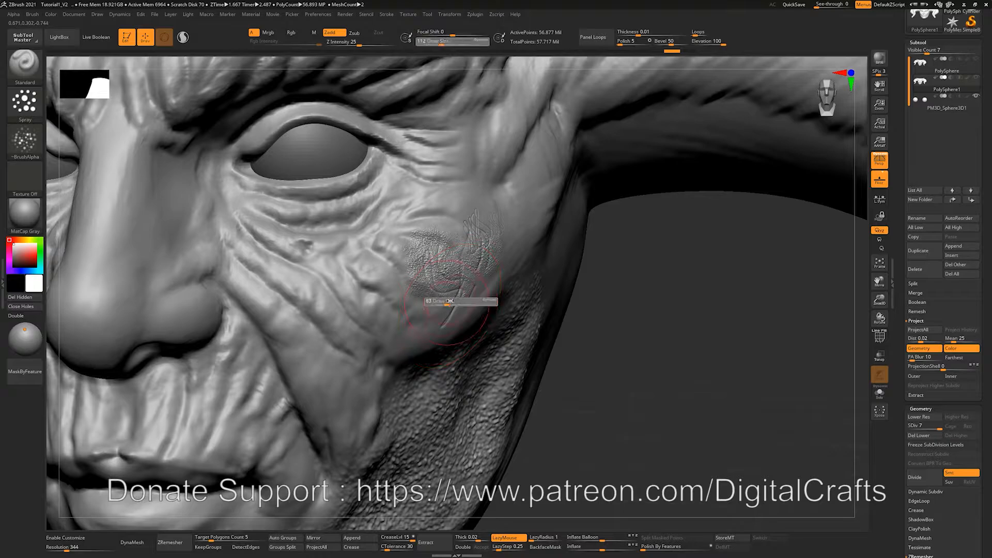
pyautogui.press('Return')
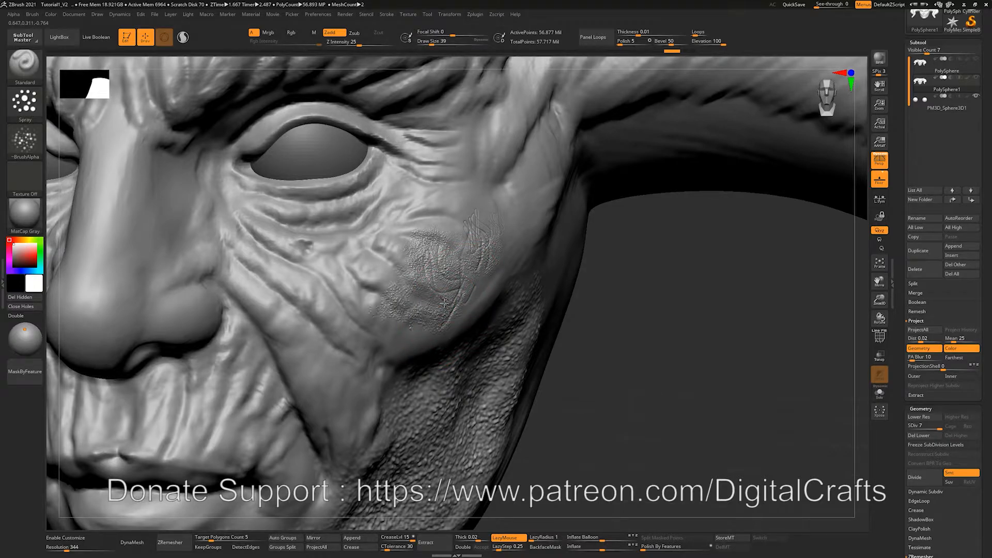
pyautogui.keyDown('alt'); pyautogui.moveTo(672, 383); pyautogui.dragTo(536, 161); pyautogui.keyUp('alt')
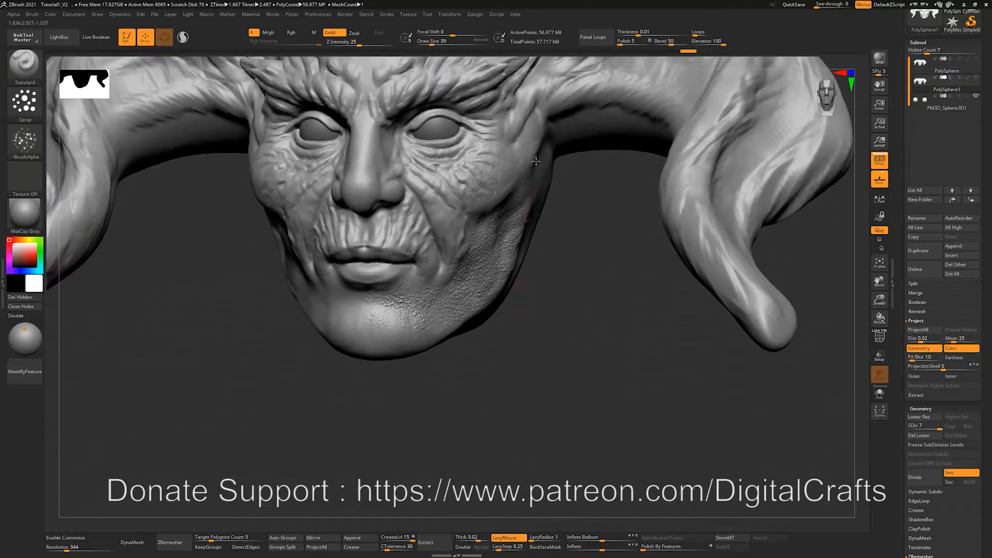
pyautogui.keyDown('alt'); pyautogui.moveTo(542, 236); pyautogui.dragTo(485, 261); pyautogui.keyUp('alt')
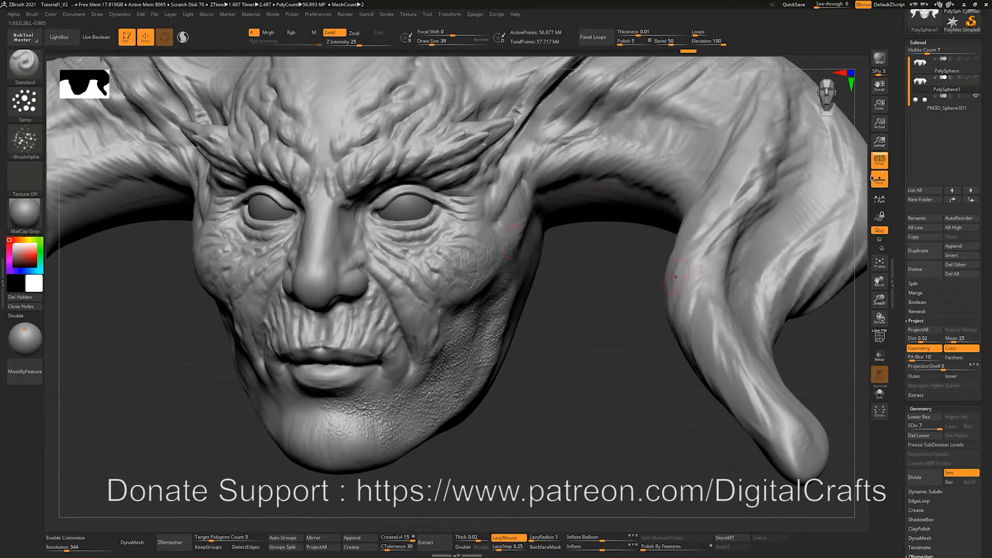
# Switch to the original PolySphere subtool, try spraying bumps on its cheek at Draw Size 39 and undo the stroke
pyautogui.click(972, 69)
pyautogui.keyDown('alt'); pyautogui.moveTo(536, 409); pyautogui.dragTo(586, 433); pyautogui.keyUp('alt')
pyautogui.moveTo(531, 219)
pyautogui.mouseDown()
pyautogui.moveTo(504, 269)
pyautogui.moveTo(478, 274)
pyautogui.mouseUp()
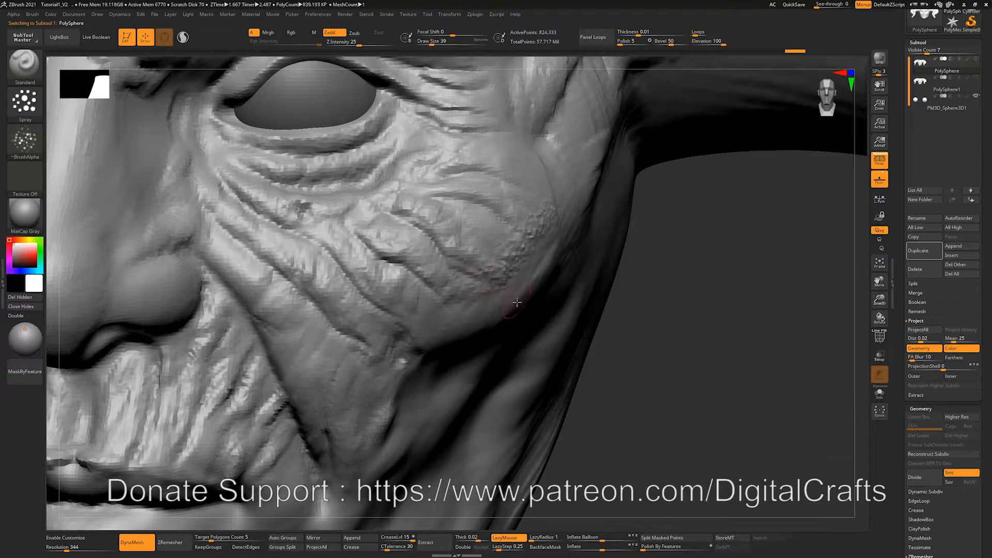
pyautogui.hotkey('ctrl', 'z')
# Set the DynaMesh resolution to 1056 and remesh the original PolySphere
pyautogui.moveTo(66, 550); pyautogui.dragTo(69, 549)
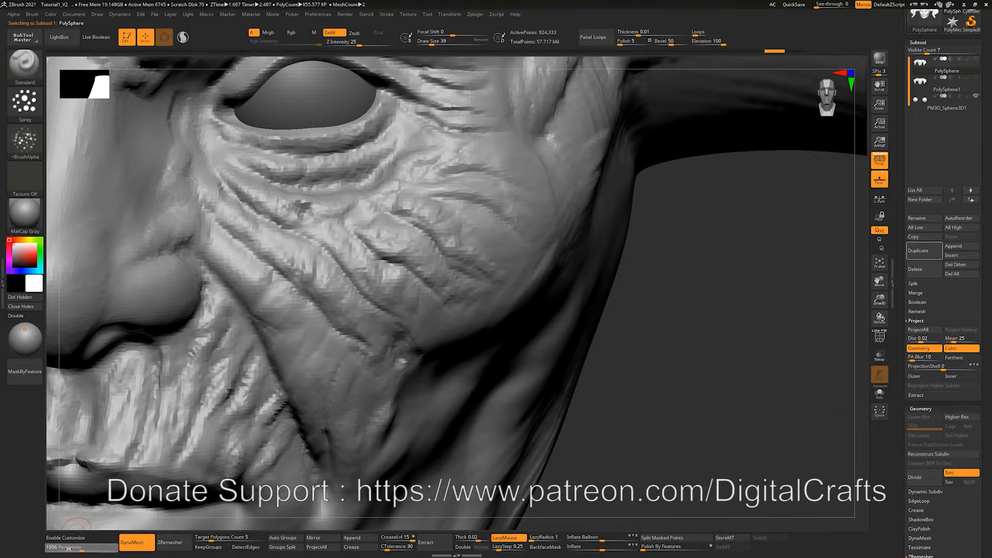
pyautogui.moveTo(755, 284)
pyautogui.keyDown('ctrl'); pyautogui.mouseDown()
pyautogui.moveTo(752, 416)
pyautogui.moveTo(711, 445)
pyautogui.mouseUp(); pyautogui.keyUp('ctrl')
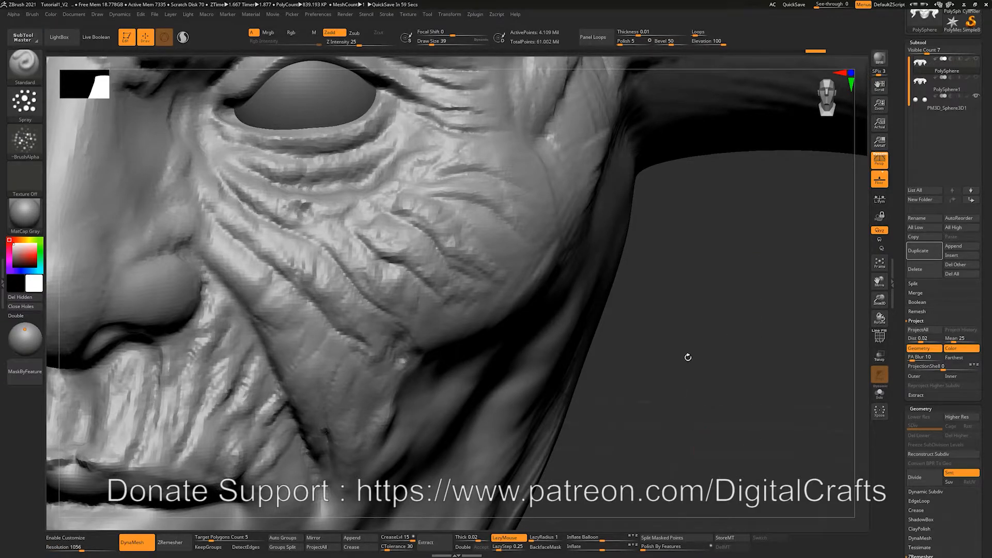
pyautogui.moveTo(721, 376)
pyautogui.keyDown('alt'); pyautogui.mouseDown()
pyautogui.moveTo(662, 354)
pyautogui.moveTo(703, 449)
pyautogui.mouseUp(); pyautogui.keyUp('alt')
# Raise the DynaMesh resolution to 1920 and try to remesh PolySphere more densely
pyautogui.moveTo(77, 548); pyautogui.dragTo(86, 549)
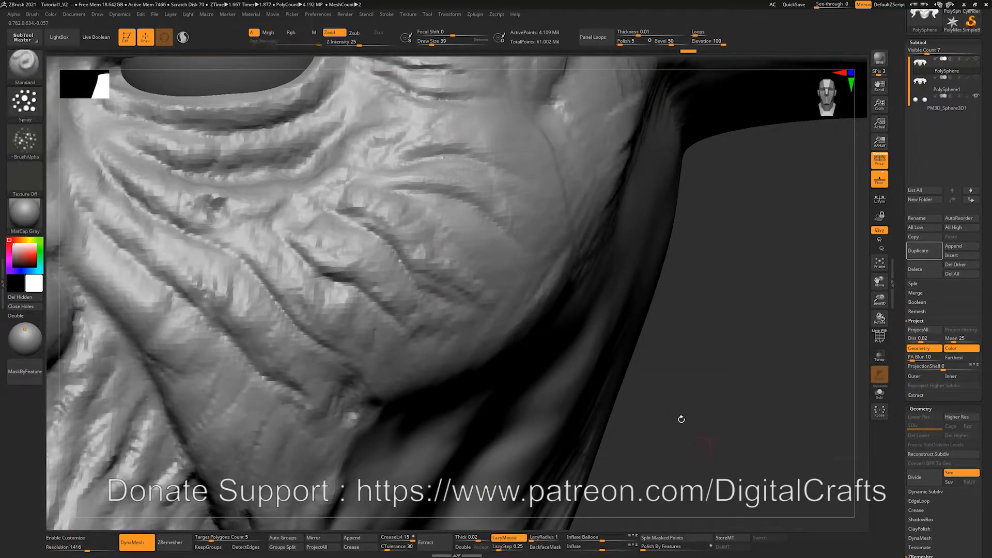
pyautogui.moveTo(85, 549); pyautogui.dragTo(93, 549)
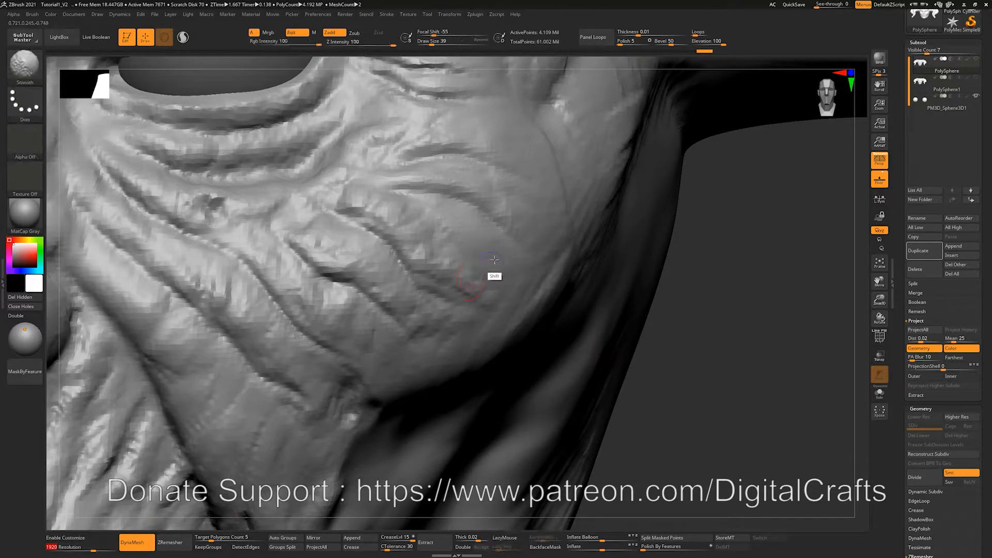
pyautogui.press('ctrl')
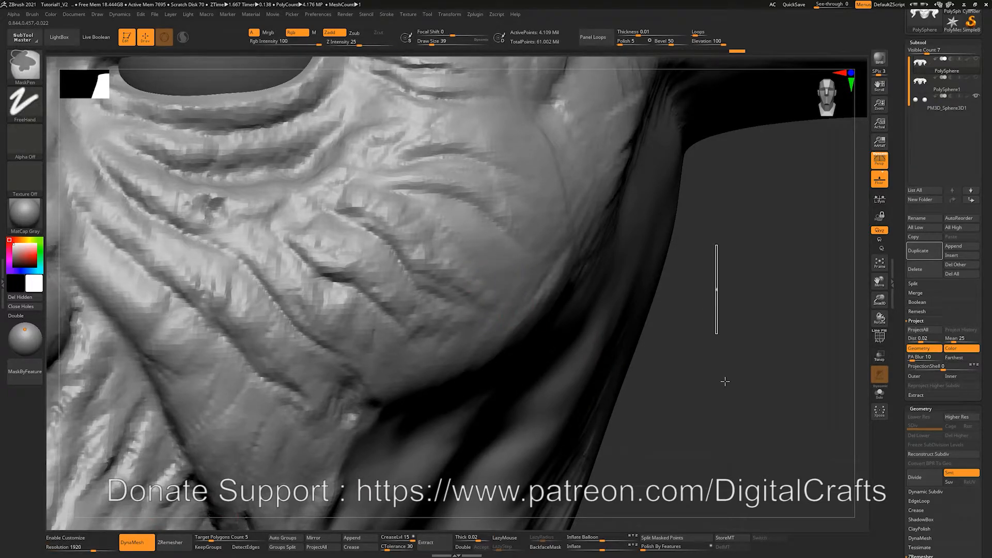
# Spray bumps on PolySphere's cheek with the Draw Size set to 108, and undo the last stroke
pyautogui.moveTo(724, 379)
pyautogui.keyDown('alt'); pyautogui.mouseDown()
pyautogui.moveTo(598, 334)
pyautogui.moveTo(610, 333)
pyautogui.moveTo(579, 282)
pyautogui.moveTo(587, 282)
pyautogui.moveTo(540, 322)
pyautogui.mouseUp(); pyautogui.keyUp('alt')
pyautogui.moveTo(460, 263); pyautogui.dragTo(467, 235)
pyautogui.press('s')
pyautogui.moveTo(464, 255)
pyautogui.mouseDown()
pyautogui.moveTo(472, 254)
pyautogui.moveTo(450, 245)
pyautogui.moveTo(383, 383)
pyautogui.mouseUp()
pyautogui.hotkey('ctrl', 'z')
# Set the DynaMesh resolution to 3464 and remesh the sprayed PolySphere head again
pyautogui.moveTo(80, 549); pyautogui.dragTo(93, 550)
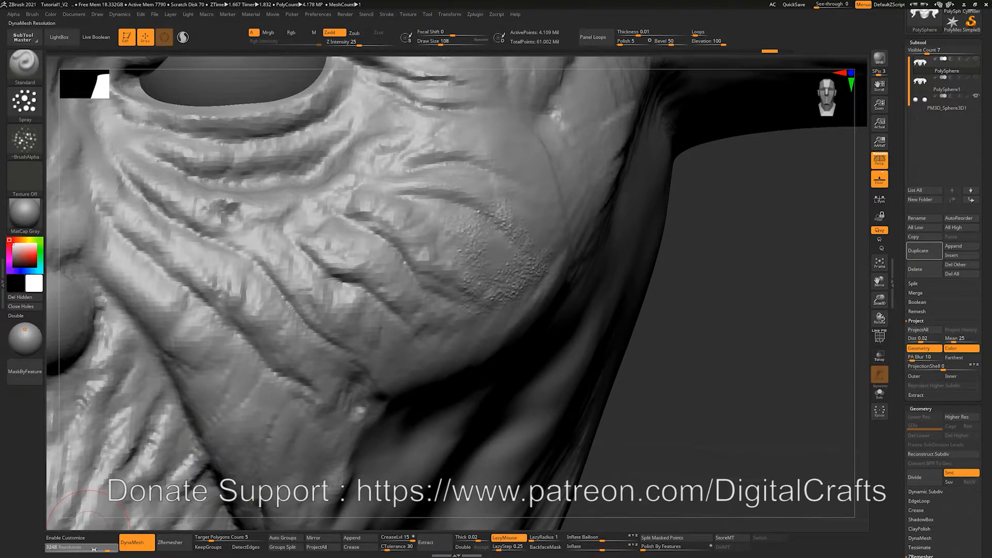
pyautogui.press('ctrl')
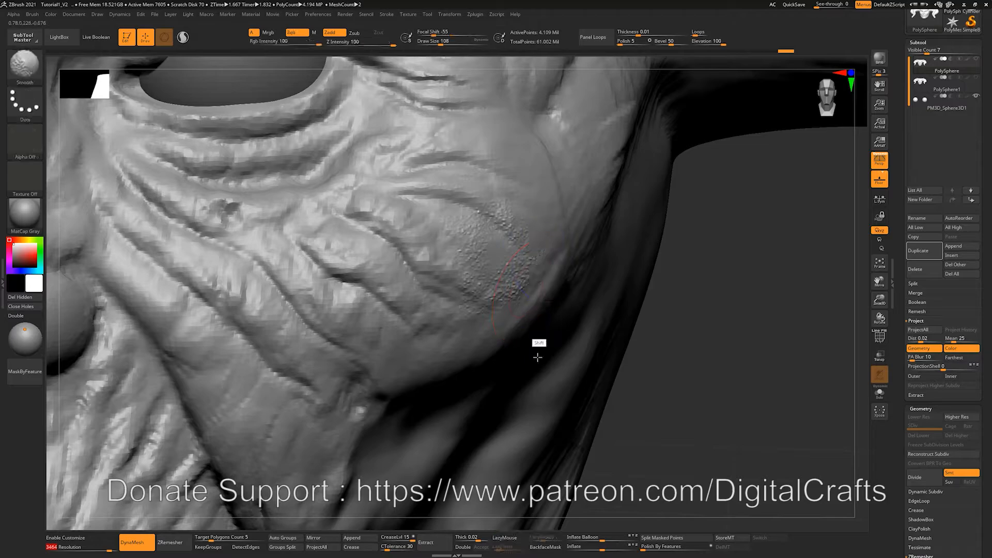
pyautogui.keyDown('ctrl'); pyautogui.moveTo(739, 253); pyautogui.dragTo(748, 379); pyautogui.keyUp('ctrl')
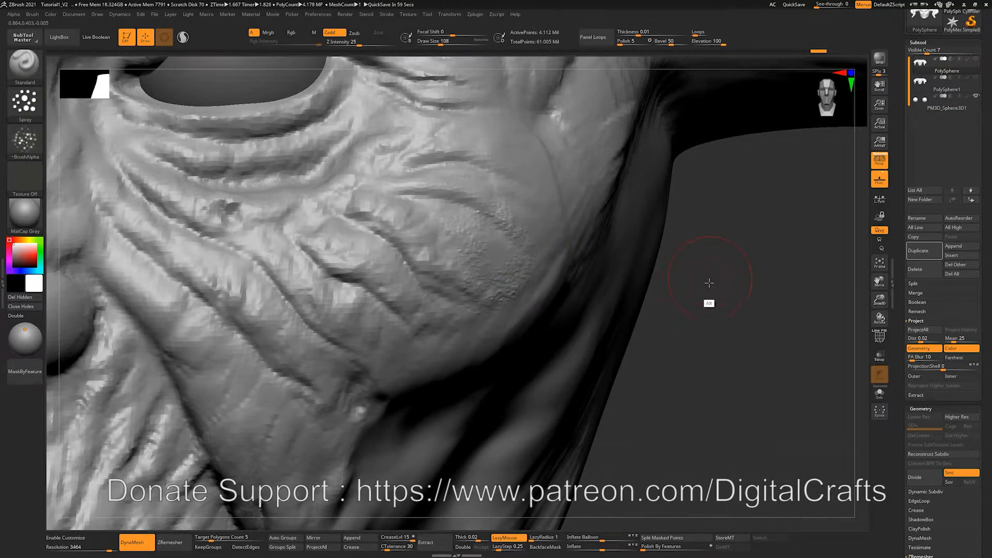
pyautogui.keyDown('alt'); pyautogui.moveTo(709, 283); pyautogui.dragTo(702, 303); pyautogui.keyUp('alt')
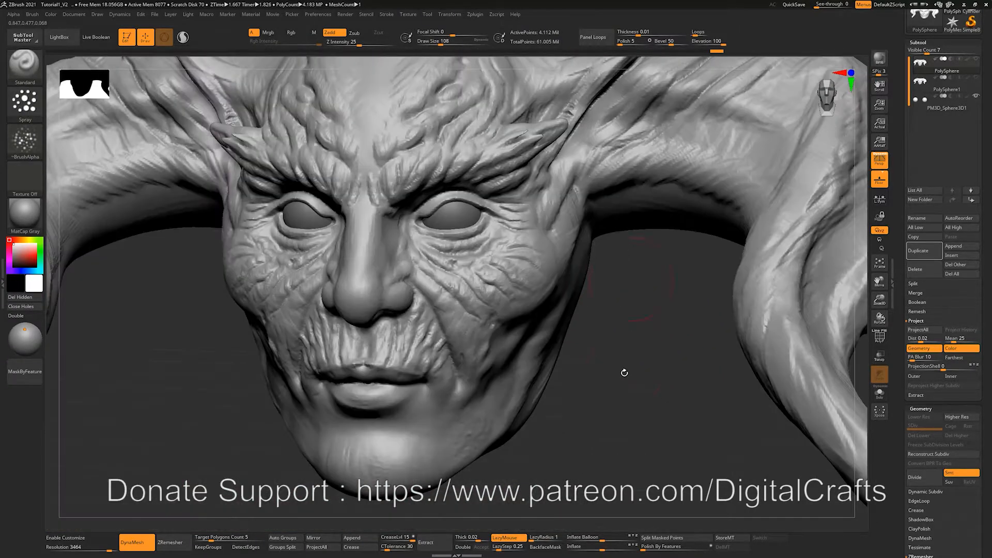
pyautogui.keyDown('alt'); pyautogui.moveTo(624, 373); pyautogui.dragTo(642, 422); pyautogui.keyUp('alt')
# Open the recent project Vampire hunter_V1.zpr without saving the changes to the horned head
pyautogui.press(',')
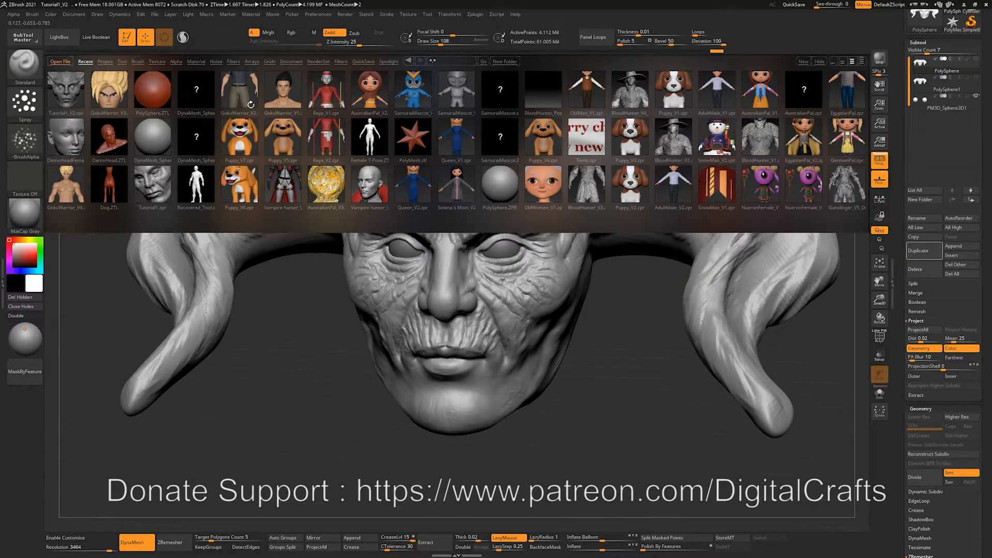
pyautogui.moveTo(374, 120); pyautogui.dragTo(342, 164)
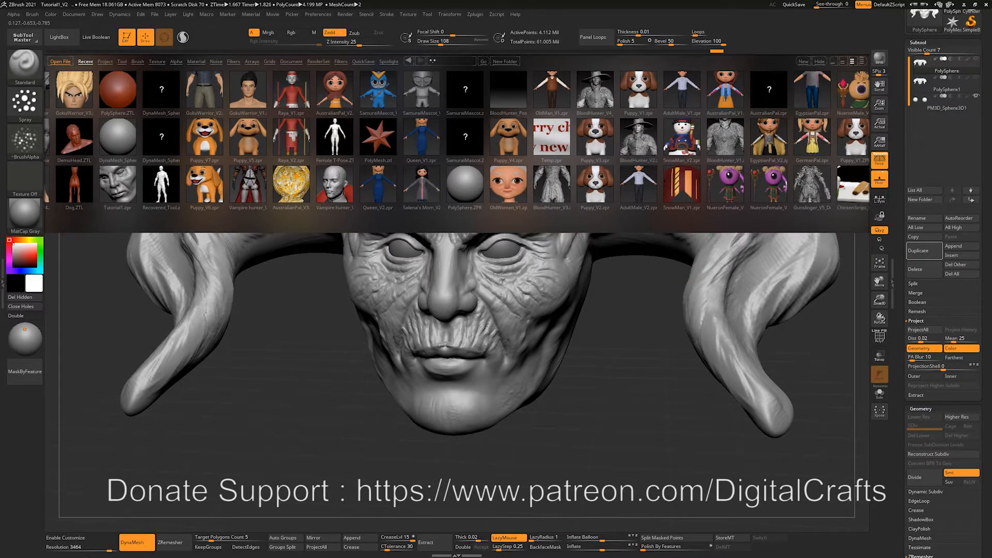
pyautogui.click(261, 180)
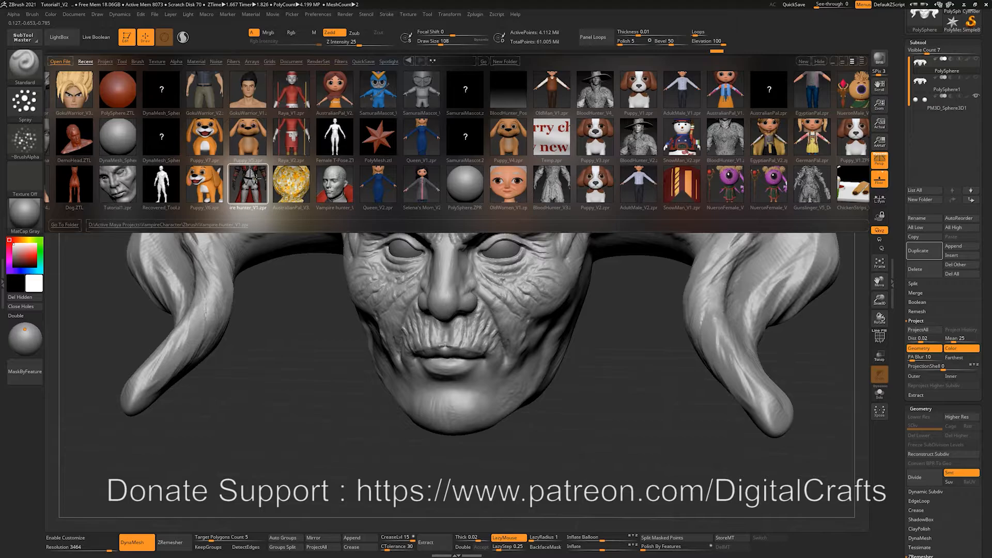
pyautogui.click(343, 184)
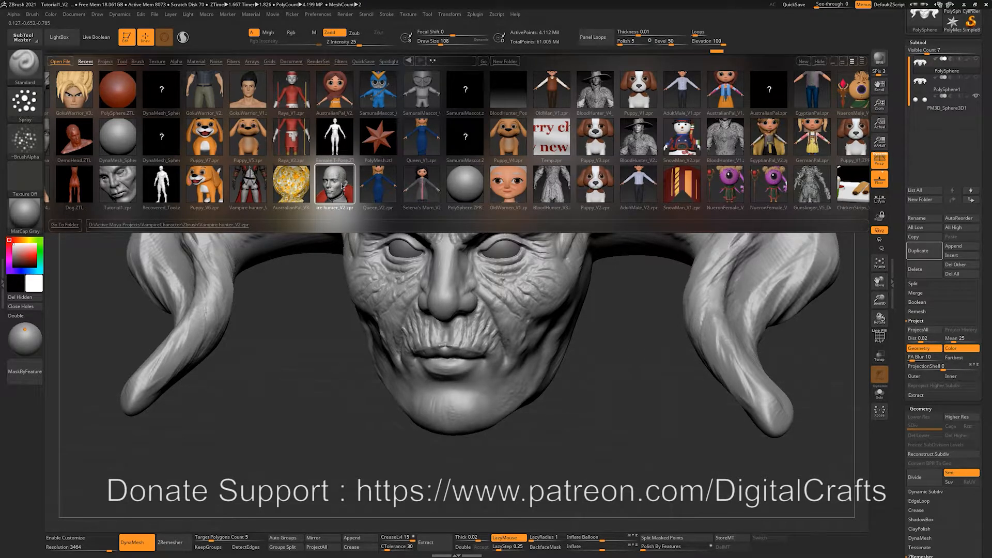
pyautogui.doubleClick(248, 184)
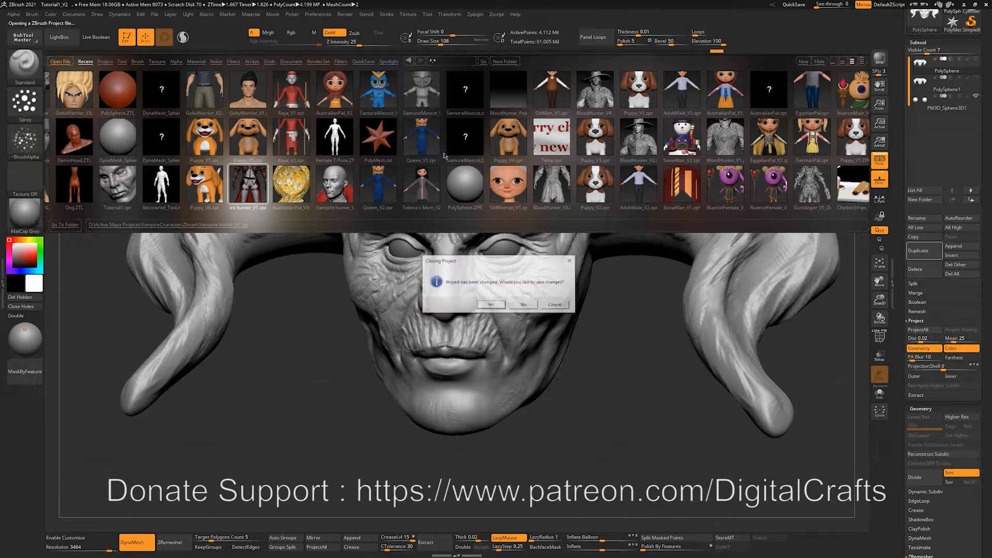
pyautogui.click(524, 303)
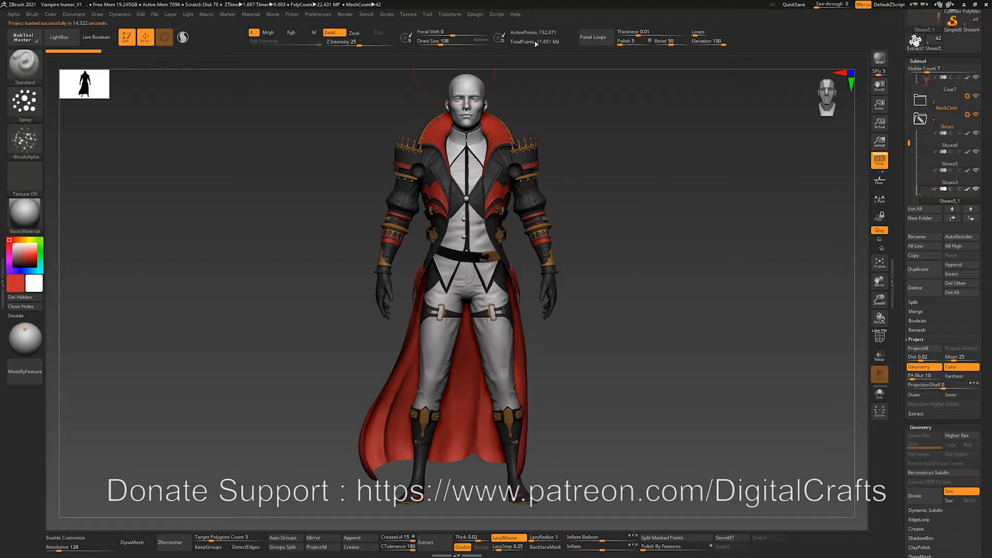
# Switch to the Shoes4 tool and examine the character's head, jacket details and total point count
pyautogui.scroll(3, 983, 151)
pyautogui.keyDown('alt'); pyautogui.moveTo(665, 164); pyautogui.dragTo(659, 199); pyautogui.keyUp('alt')
pyautogui.keyDown('alt'); pyautogui.moveTo(552, 166); pyautogui.dragTo(566, 135); pyautogui.keyUp('alt')
pyautogui.click(971, 117)
pyautogui.moveTo(610, 201); pyautogui.dragTo(765, 238)
pyautogui.keyDown('alt'); pyautogui.moveTo(673, 300); pyautogui.dragTo(675, 188); pyautogui.keyUp('alt')
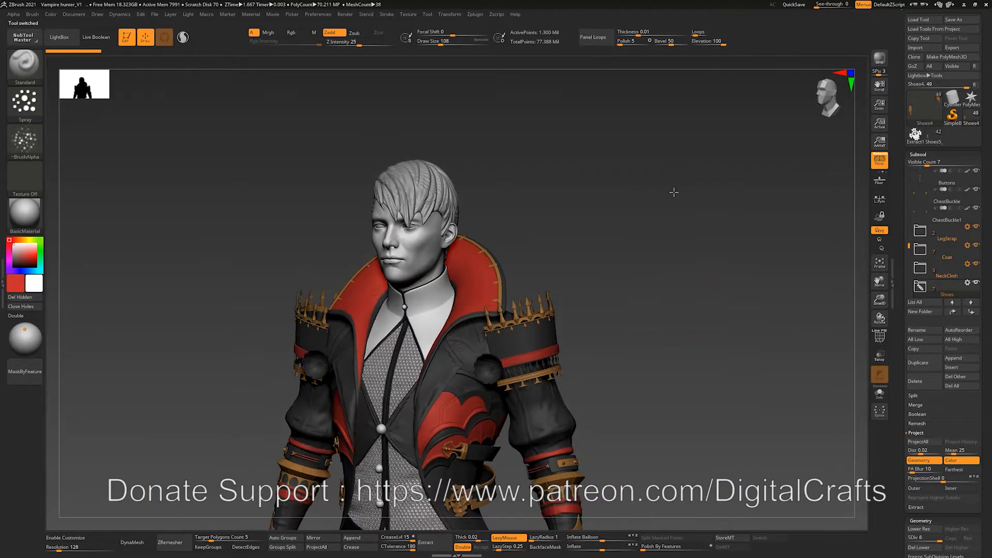
pyautogui.keyDown('alt'); pyautogui.moveTo(627, 249); pyautogui.dragTo(626, 165); pyautogui.keyUp('alt')
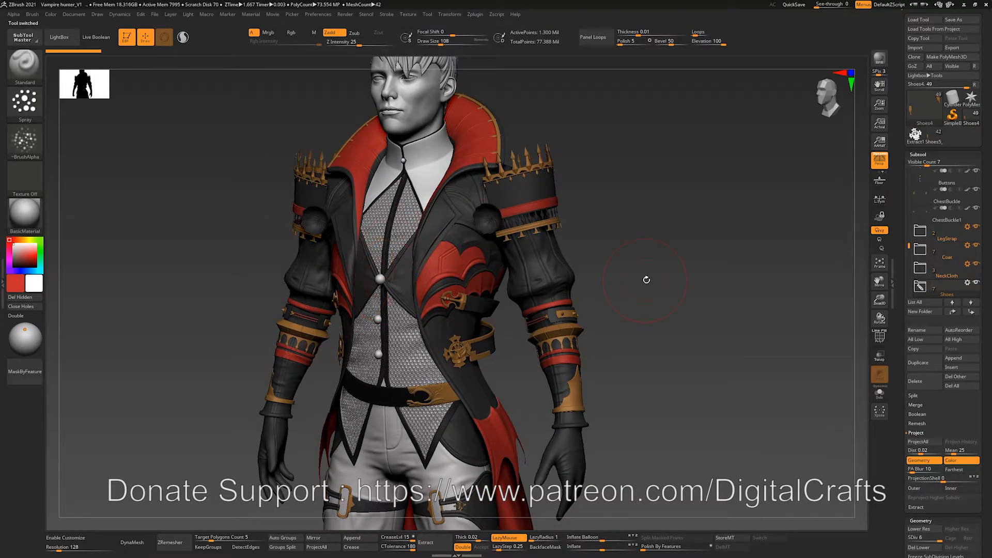
pyautogui.moveTo(680, 264); pyautogui.dragTo(601, 141)
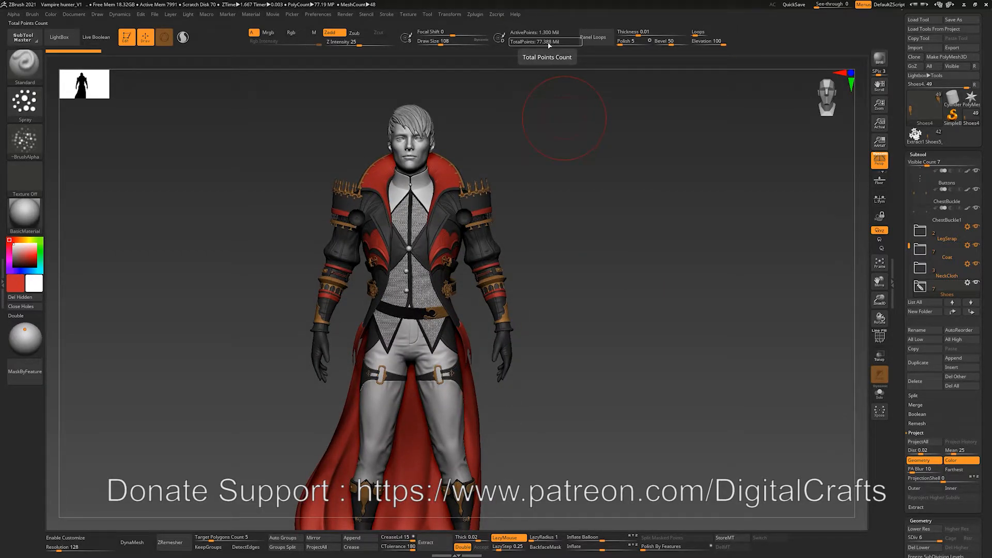
# Compare the full figure and total point count of the Shoes5_1 version with the Shoes4 version
pyautogui.keyDown('alt'); pyautogui.moveTo(628, 147); pyautogui.dragTo(495, 235); pyautogui.keyUp('alt')
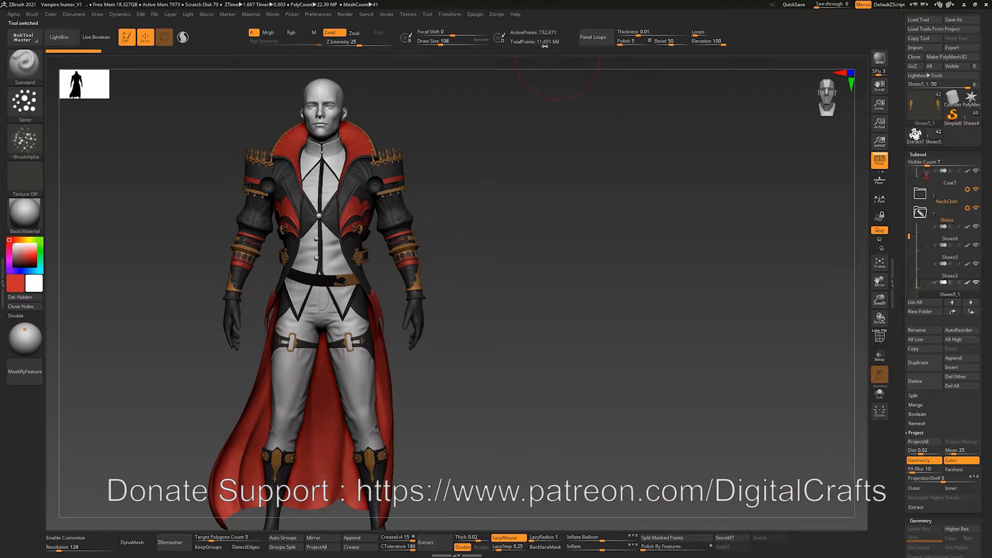
pyautogui.moveTo(539, 207); pyautogui.dragTo(592, 175)
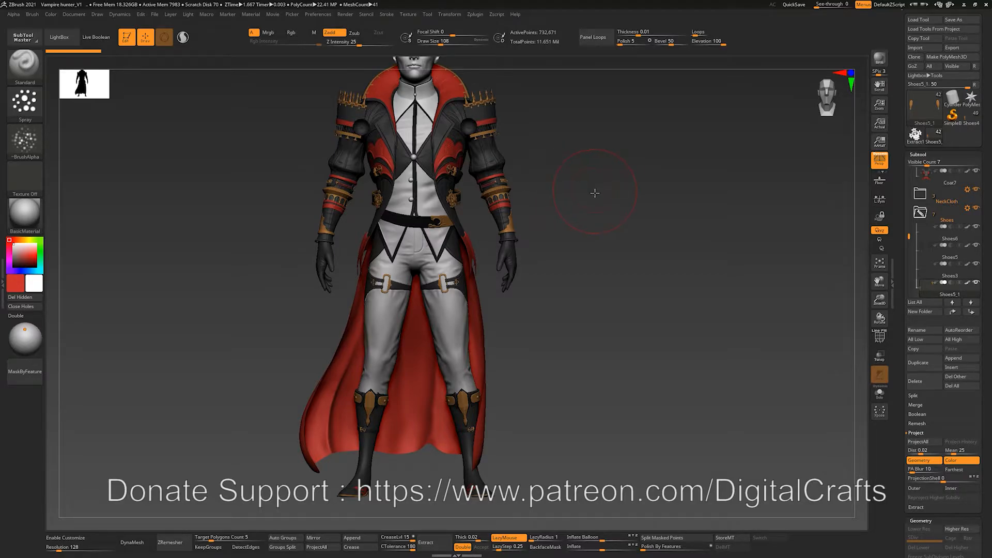
pyautogui.keyDown('alt'); pyautogui.moveTo(594, 193); pyautogui.dragTo(599, 229); pyautogui.keyUp('alt')
pyautogui.press(',')
pyautogui.press(',')
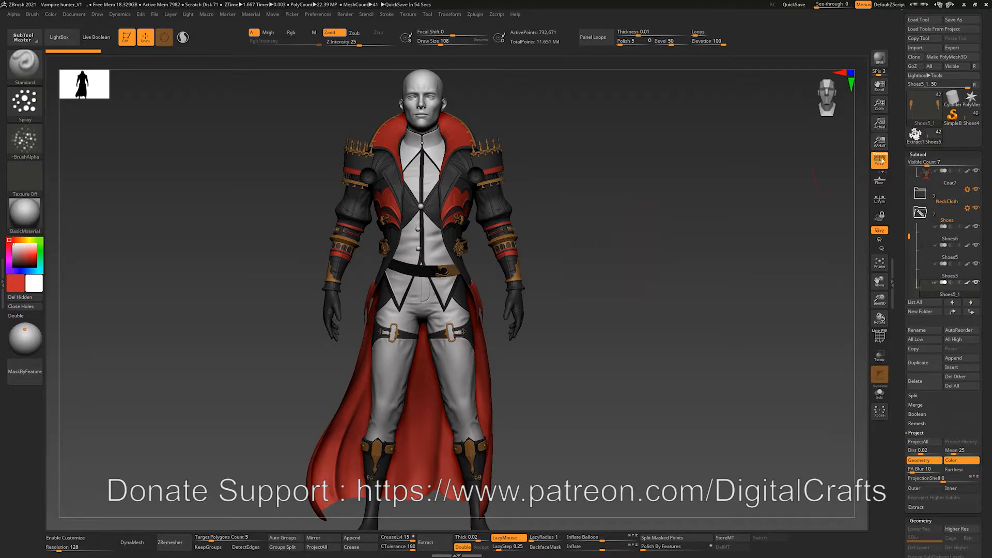
pyautogui.moveTo(973, 128)
pyautogui.click(974, 120)
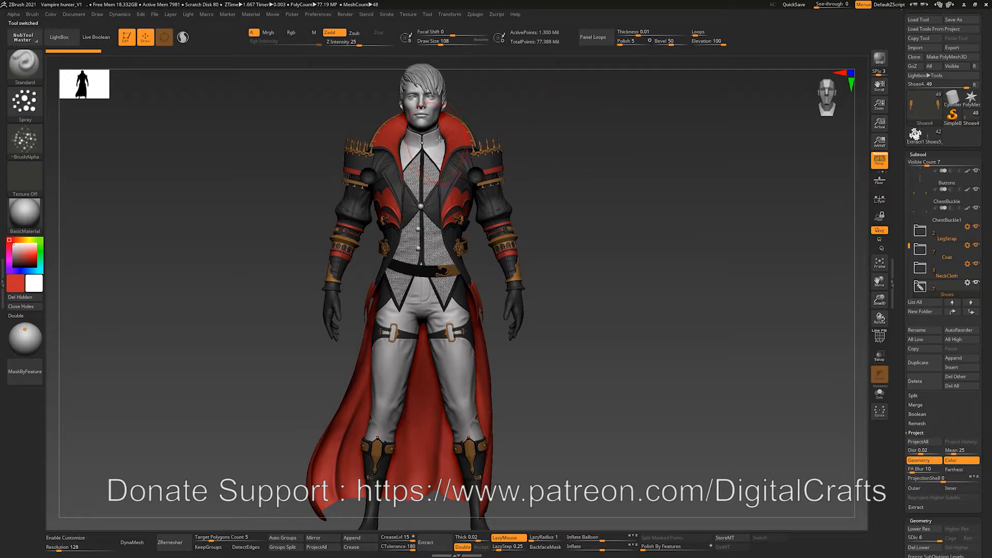
# Reopen the recent project Tutorial1_V2.zpr without saving the changes to the vampire hunter
pyautogui.press(',')
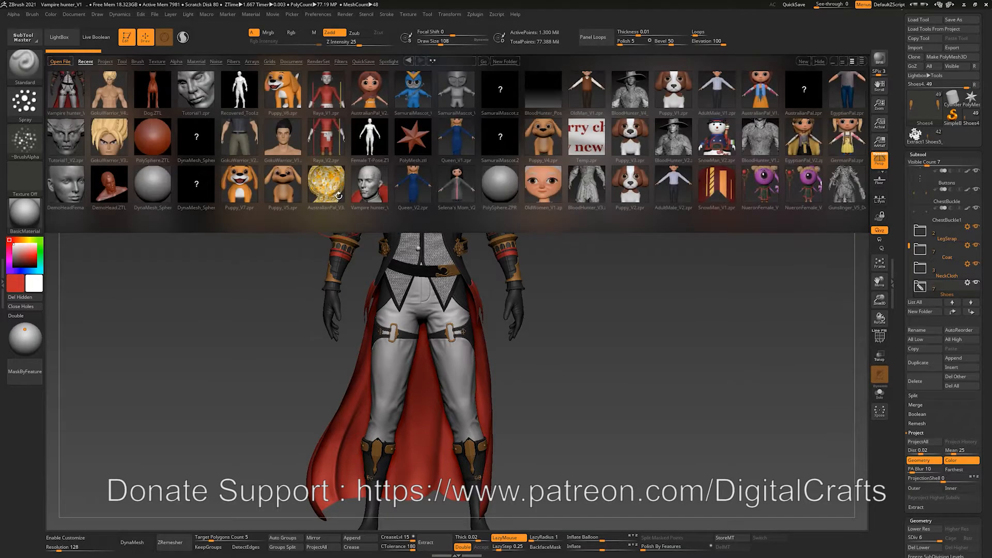
pyautogui.doubleClick(72, 140)
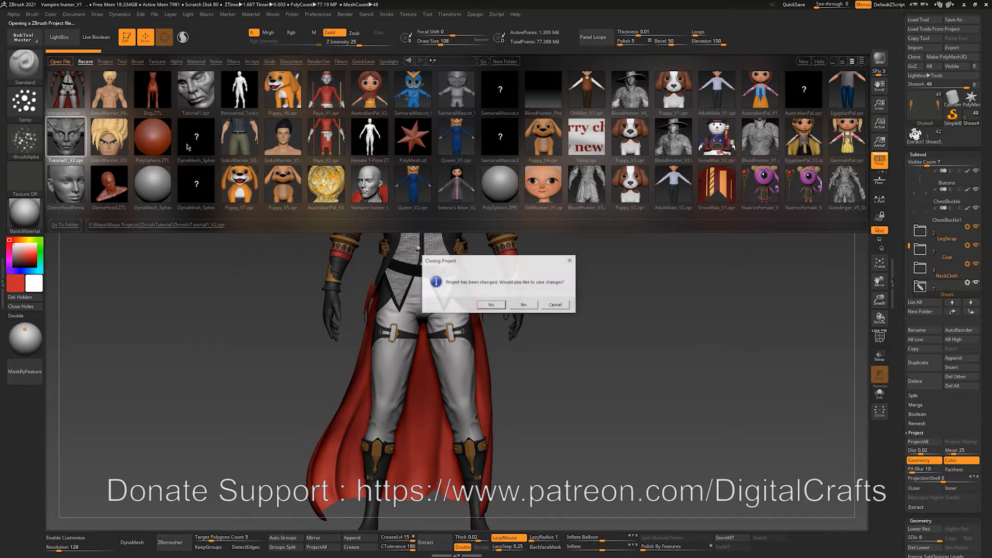
pyautogui.click(525, 304)
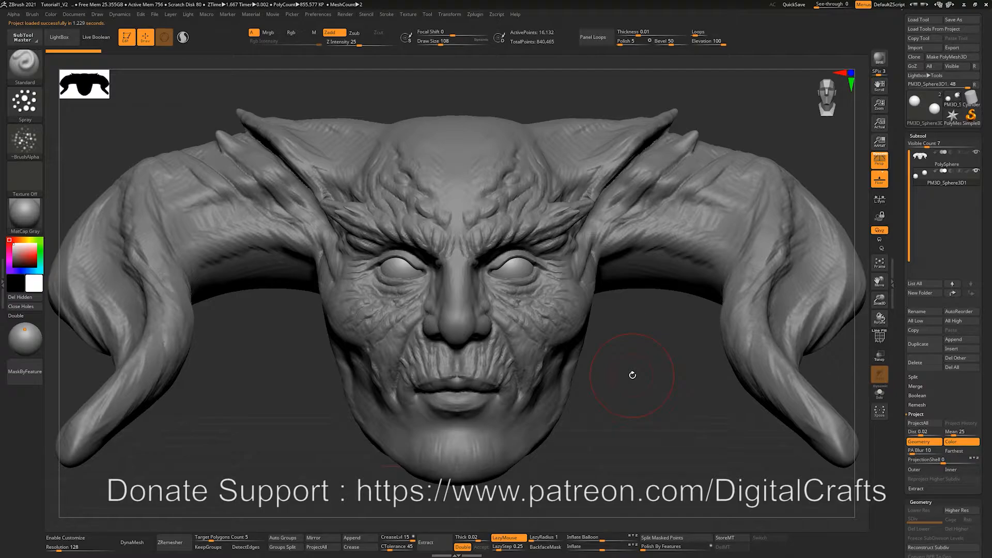
# Select the horned head PolySphere subtool and bring up its ZRemesher settings
pyautogui.moveTo(653, 370)
pyautogui.mouseDown()
pyautogui.moveTo(643, 336)
pyautogui.moveTo(609, 406)
pyautogui.moveTo(583, 423)
pyautogui.moveTo(611, 310)
pyautogui.mouseUp()
pyautogui.keyDown('alt'); pyautogui.click(612, 310); pyautogui.keyUp('alt')
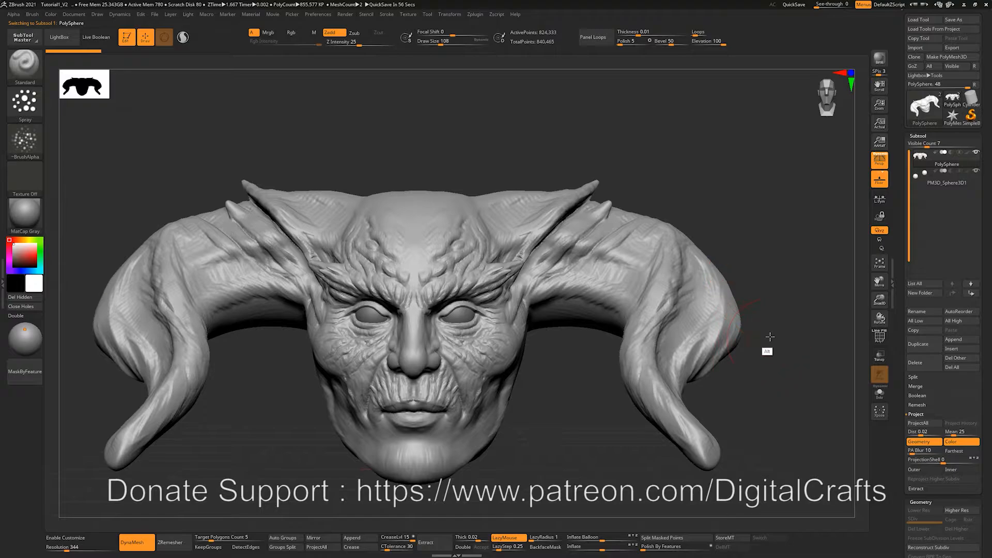
pyautogui.keyDown('alt'); pyautogui.moveTo(769, 337); pyautogui.dragTo(739, 275); pyautogui.keyUp('alt')
pyautogui.scroll(-10, 987, 413)
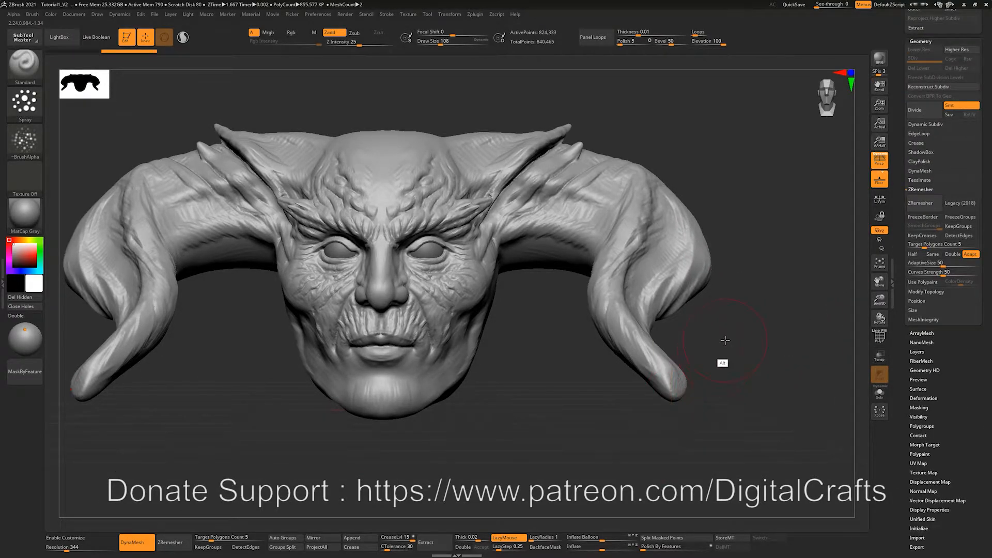
# Examine the horned head's sculpted detail up close with and without its polygon wireframe
pyautogui.keyDown('alt'); pyautogui.moveTo(724, 354); pyautogui.dragTo(696, 389); pyautogui.keyUp('alt')
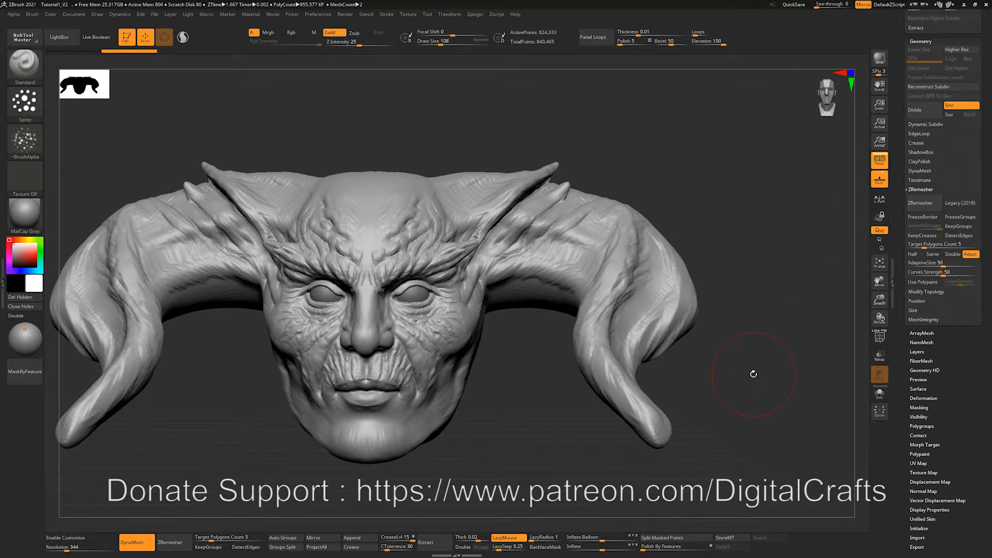
pyautogui.keyDown('alt'); pyautogui.moveTo(753, 373); pyautogui.dragTo(785, 385); pyautogui.keyUp('alt')
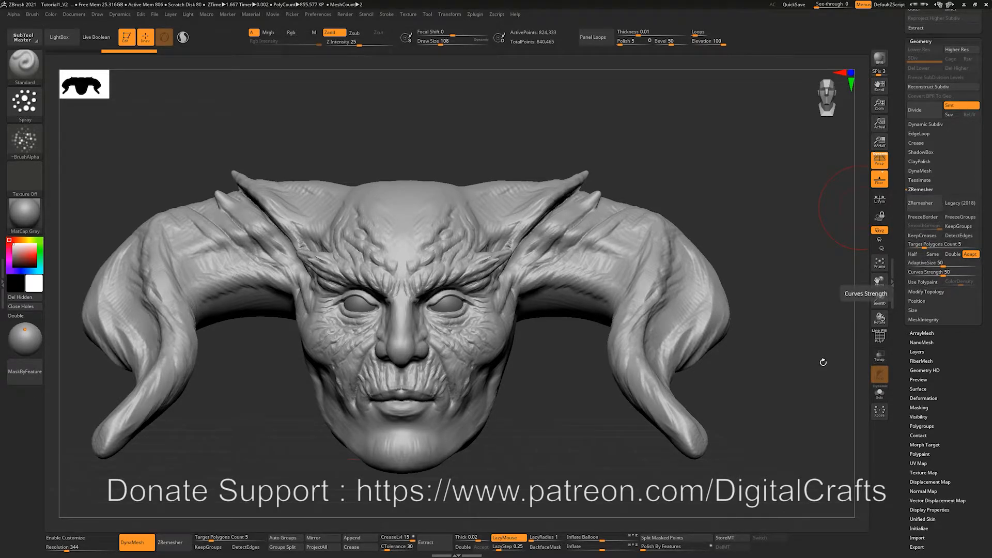
pyautogui.keyDown('alt'); pyautogui.moveTo(810, 323); pyautogui.dragTo(808, 332); pyautogui.keyUp('alt')
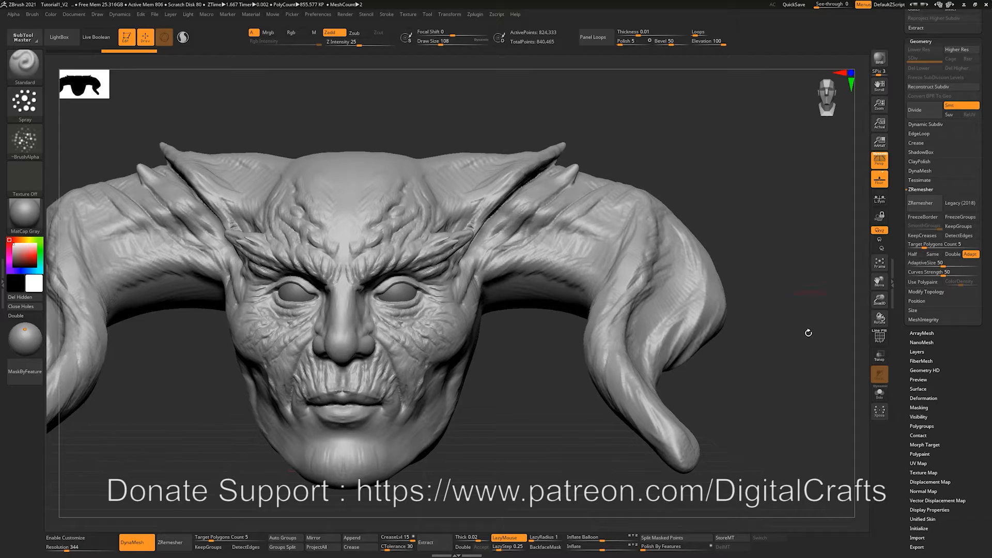
pyautogui.hotkey('shift', 'f')
pyautogui.hotkey('shift', 'f')
pyautogui.hotkey('shift', 'f')
pyautogui.hotkey('shift', 'f')
pyautogui.moveTo(789, 224)
pyautogui.keyDown('alt'); pyautogui.mouseDown()
pyautogui.moveTo(762, 222)
pyautogui.moveTo(805, 195)
pyautogui.moveTo(796, 217)
pyautogui.mouseUp(); pyautogui.keyUp('alt')
# Duplicate the horned head PolySphere subtool, reselect the original and hide the eyeballs
pyautogui.moveTo(991, 67); pyautogui.dragTo(990, 458)
pyautogui.click(923, 274)
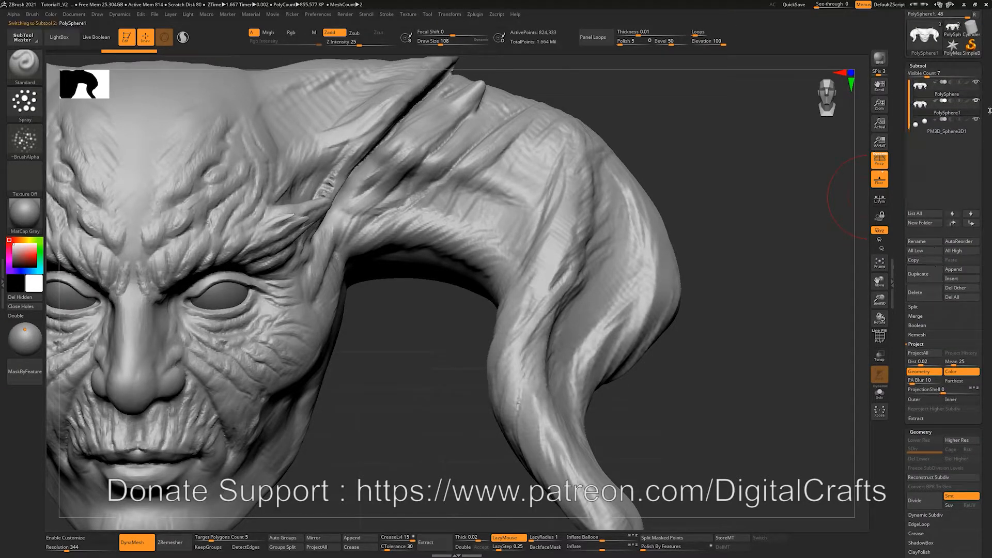
pyautogui.click(945, 89)
pyautogui.click(976, 83)
pyautogui.moveTo(991, 112); pyautogui.dragTo(982, 186)
pyautogui.click(976, 72)
pyautogui.moveTo(984, 303); pyautogui.dragTo(988, 86)
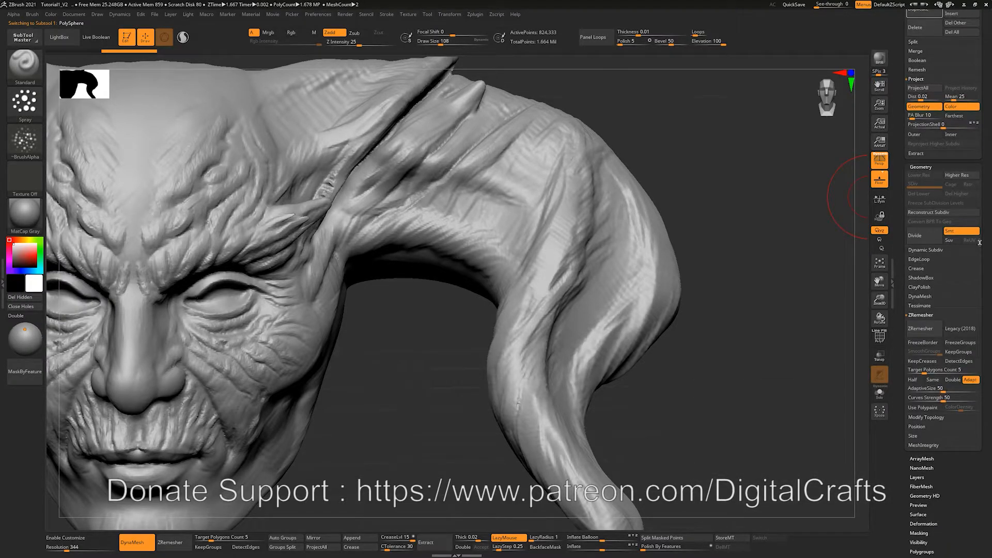
# ZRemesh the original horned head with a Target Polygons Count of 5
pyautogui.moveTo(991, 296); pyautogui.dragTo(986, 196)
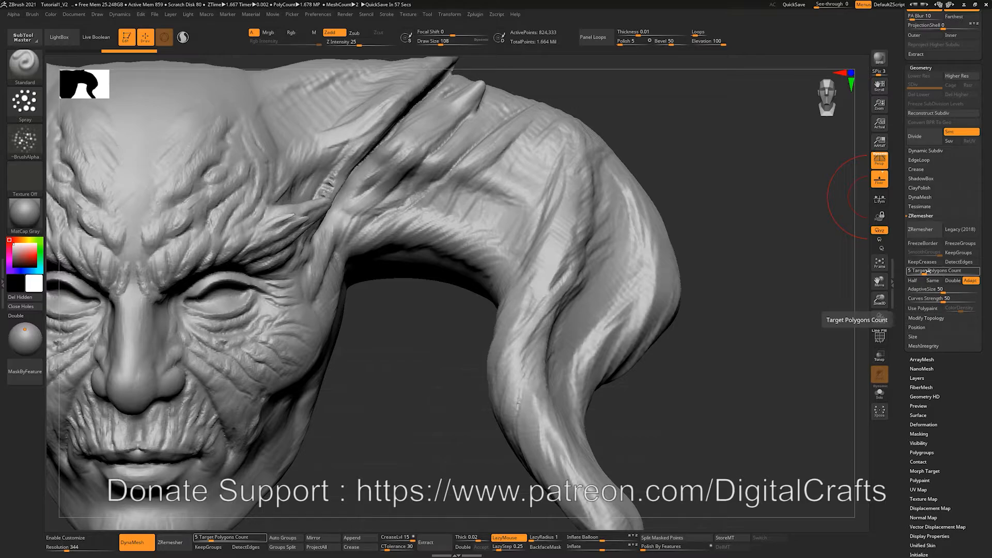
pyautogui.press('Return')
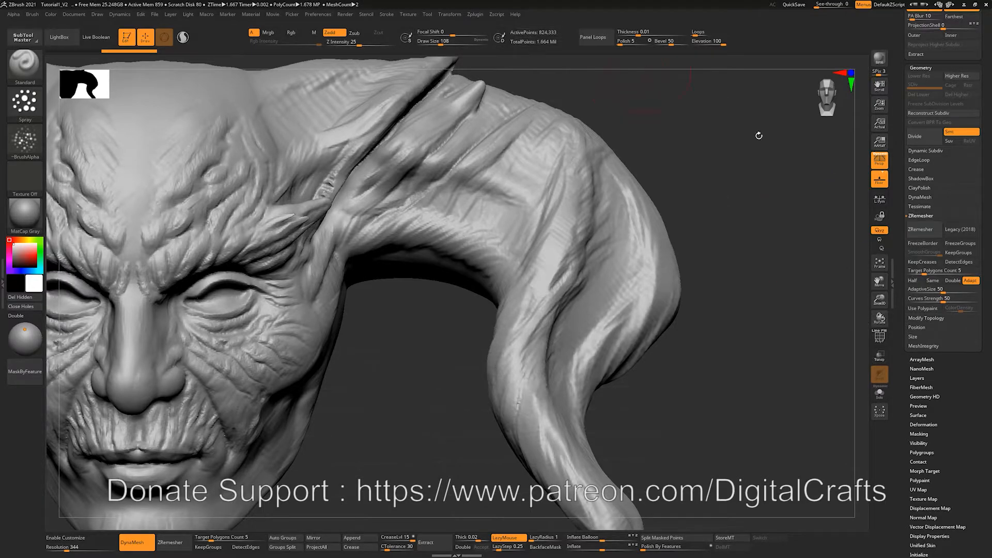
pyautogui.moveTo(708, 142); pyautogui.dragTo(848, 183)
pyautogui.click(921, 229)
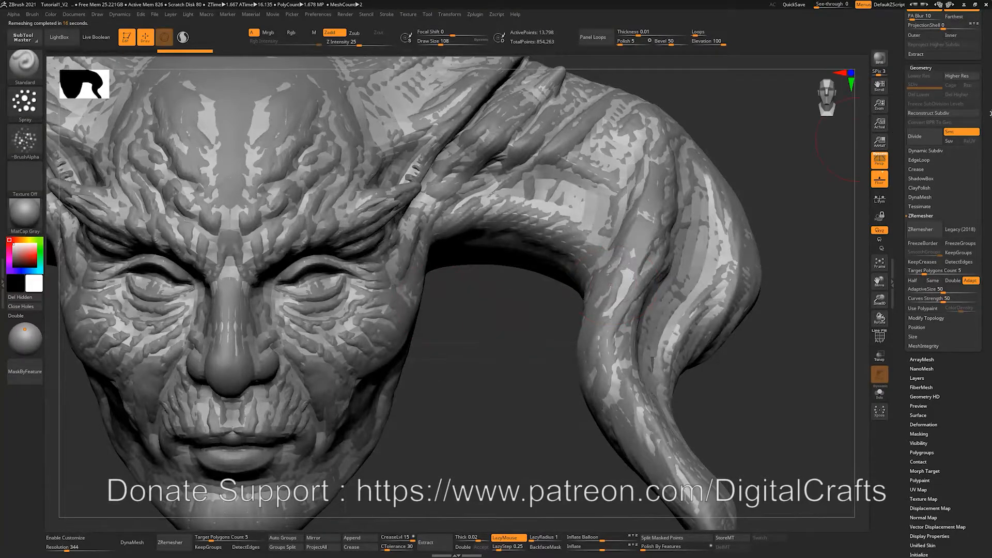
# Hide the duplicate PolySphere1 and keep the remeshed PolySphere head as the selected, visible subtool
pyautogui.moveTo(990, 113); pyautogui.dragTo(991, 526)
pyautogui.press('ctrl')
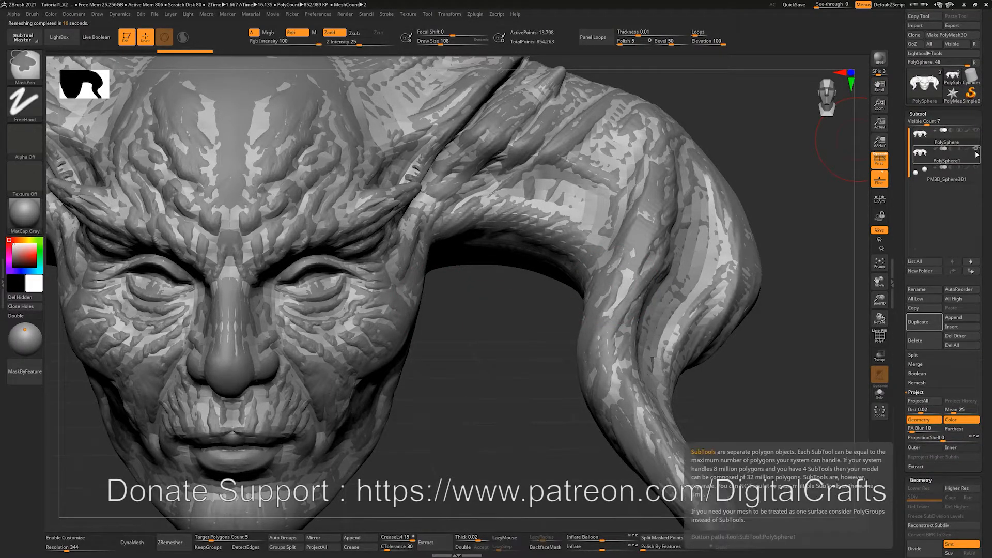
pyautogui.hotkey('ctrl', 'z')
pyautogui.hotkey('ctrl', 'shift', 'z')
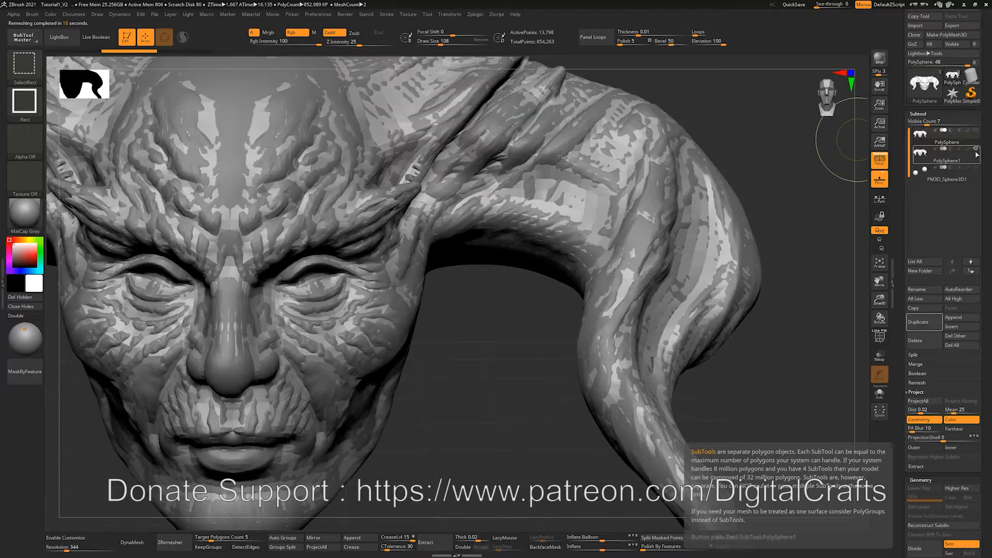
pyautogui.click(976, 158)
pyautogui.click(976, 149)
pyautogui.click(974, 139)
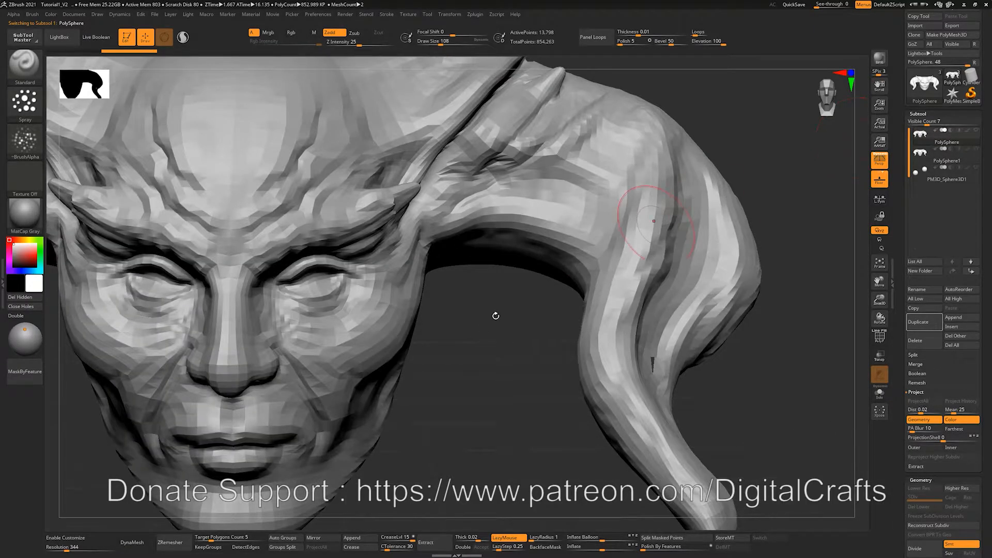
pyautogui.keyDown('alt'); pyautogui.moveTo(481, 335); pyautogui.dragTo(603, 323); pyautogui.keyUp('alt')
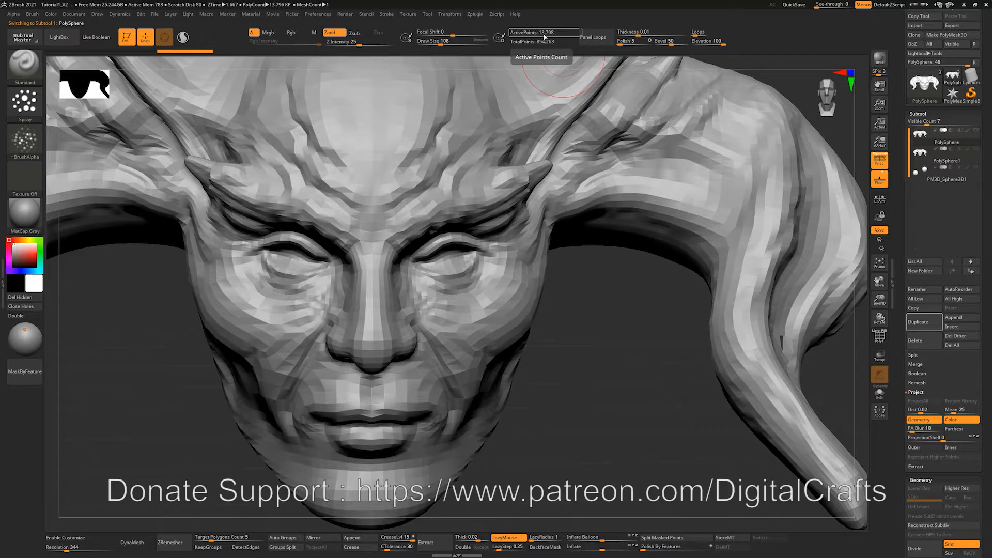
# Remesh the low-poly head again with ZRemesher at a Target Polygons Count of about 1.05
pyautogui.moveTo(988, 432); pyautogui.dragTo(988, 330)
pyautogui.moveTo(924, 284); pyautogui.dragTo(916, 284)
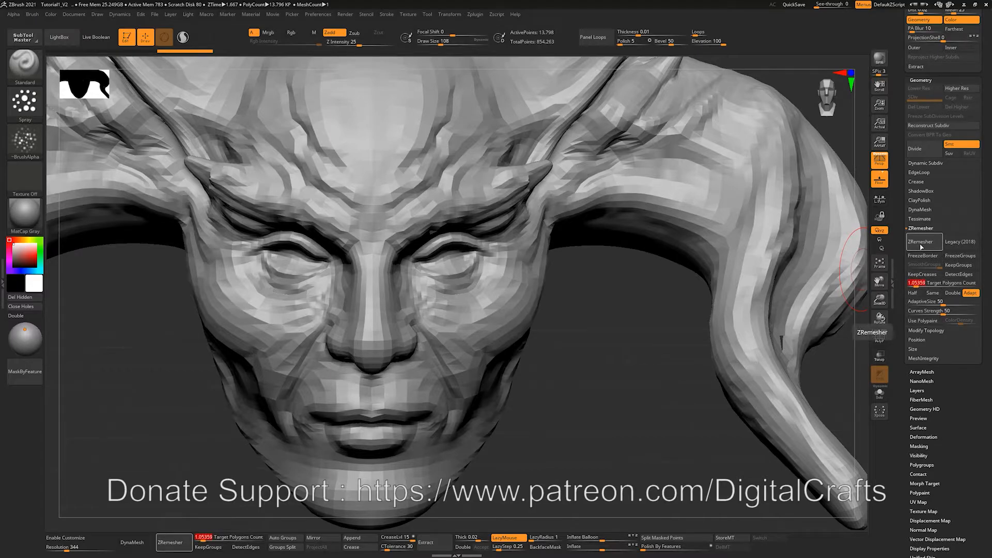
pyautogui.click(921, 246)
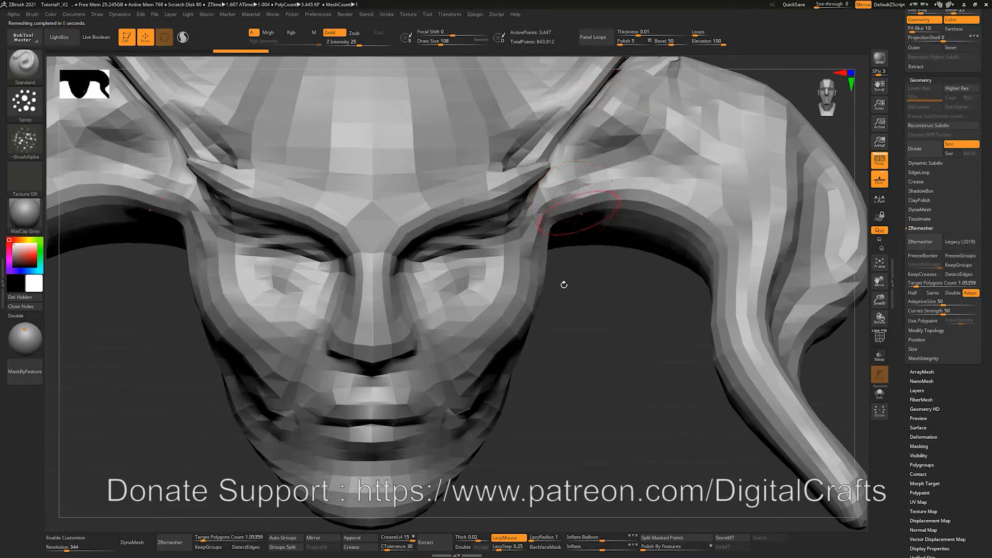
pyautogui.moveTo(590, 339); pyautogui.dragTo(587, 339)
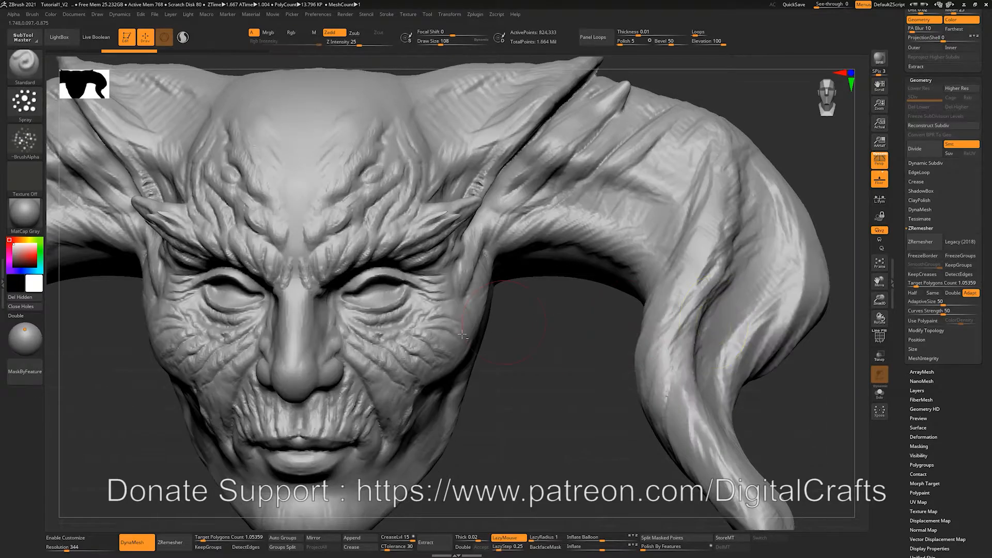
# Show the wireframe on the restored dense head and ZRemesh it with a Target Polygons Count of about 3.27
pyautogui.moveTo(522, 332)
pyautogui.mouseDown()
pyautogui.moveTo(610, 319)
pyautogui.moveTo(522, 331)
pyautogui.mouseUp()
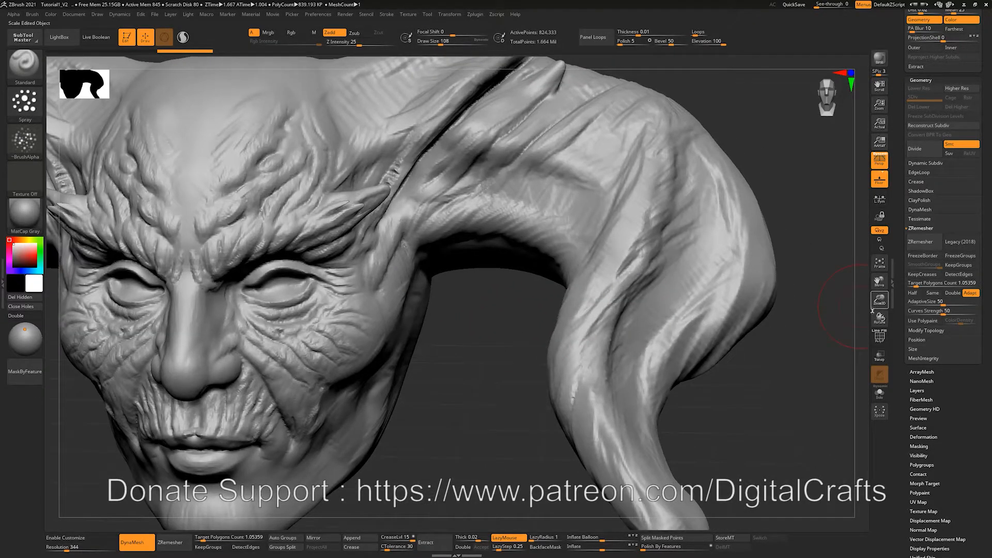
pyautogui.keyDown('alt'); pyautogui.moveTo(802, 319); pyautogui.dragTo(678, 236); pyautogui.keyUp('alt')
pyautogui.keyDown('alt'); pyautogui.moveTo(749, 292); pyautogui.dragTo(905, 292); pyautogui.keyUp('alt')
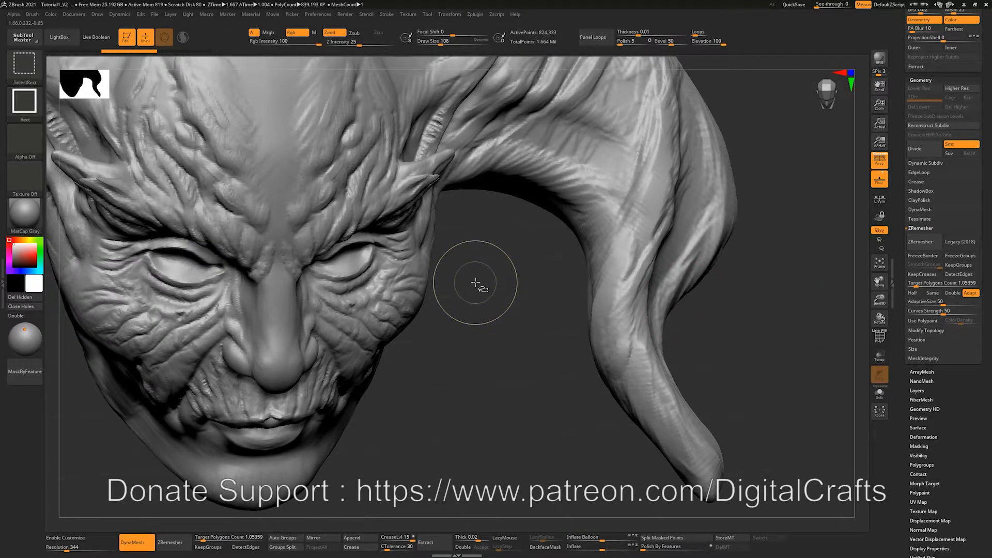
pyautogui.hotkey('shift', 'f')
pyautogui.keyDown('shift'); pyautogui.moveTo(472, 288); pyautogui.dragTo(531, 368); pyautogui.keyUp('shift')
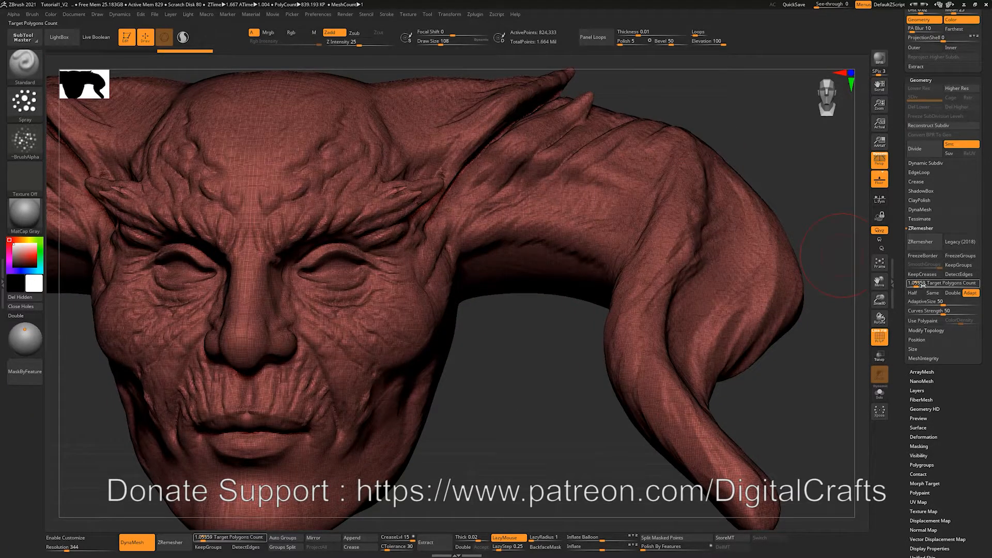
pyautogui.moveTo(916, 285); pyautogui.dragTo(922, 285)
pyautogui.click(920, 241)
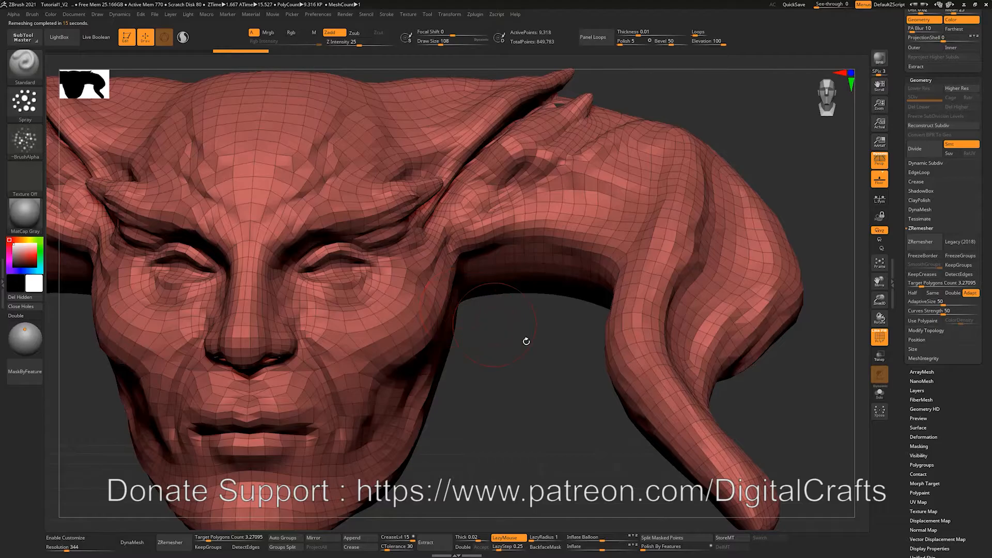
# Inspect the remeshed topology around the face, mouth and horns, and compare it with the dense version
pyautogui.moveTo(525, 341)
pyautogui.mouseDown()
pyautogui.moveTo(526, 365)
pyautogui.moveTo(505, 361)
pyautogui.moveTo(515, 334)
pyautogui.moveTo(523, 352)
pyautogui.moveTo(505, 343)
pyautogui.mouseUp()
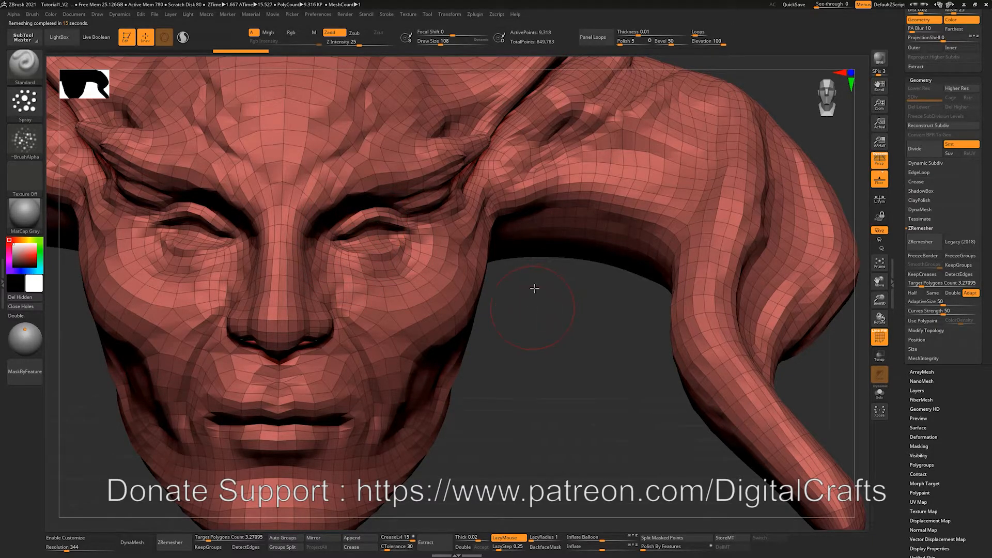
pyautogui.moveTo(594, 299); pyautogui.dragTo(431, 333)
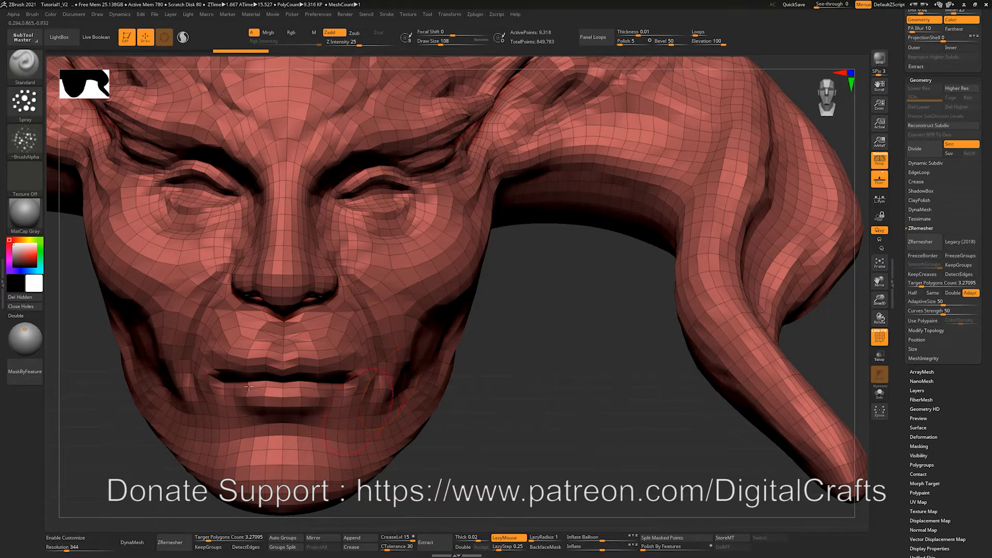
pyautogui.moveTo(538, 291)
pyautogui.mouseDown()
pyautogui.moveTo(478, 334)
pyautogui.moveTo(514, 279)
pyautogui.mouseUp()
pyautogui.moveTo(521, 449)
pyautogui.mouseDown()
pyautogui.moveTo(428, 317)
pyautogui.moveTo(553, 372)
pyautogui.mouseUp()
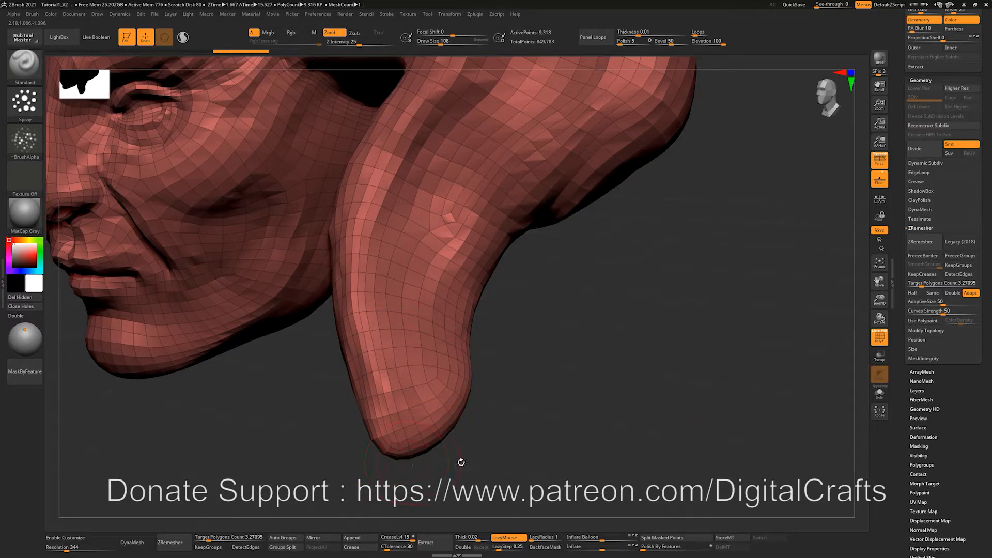
pyautogui.moveTo(525, 321); pyautogui.dragTo(538, 381)
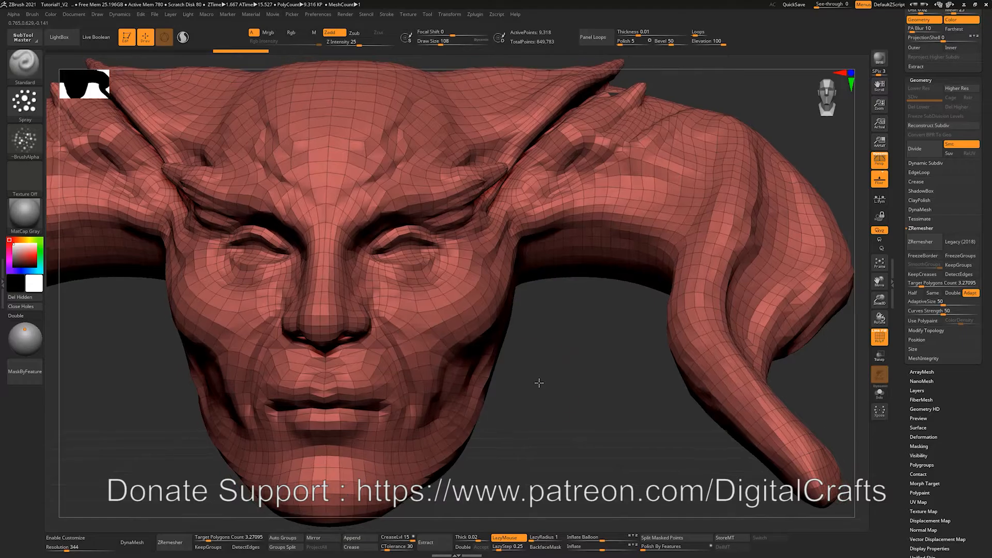
pyautogui.moveTo(566, 328)
pyautogui.mouseDown()
pyautogui.moveTo(594, 341)
pyautogui.moveTo(563, 344)
pyautogui.mouseUp()
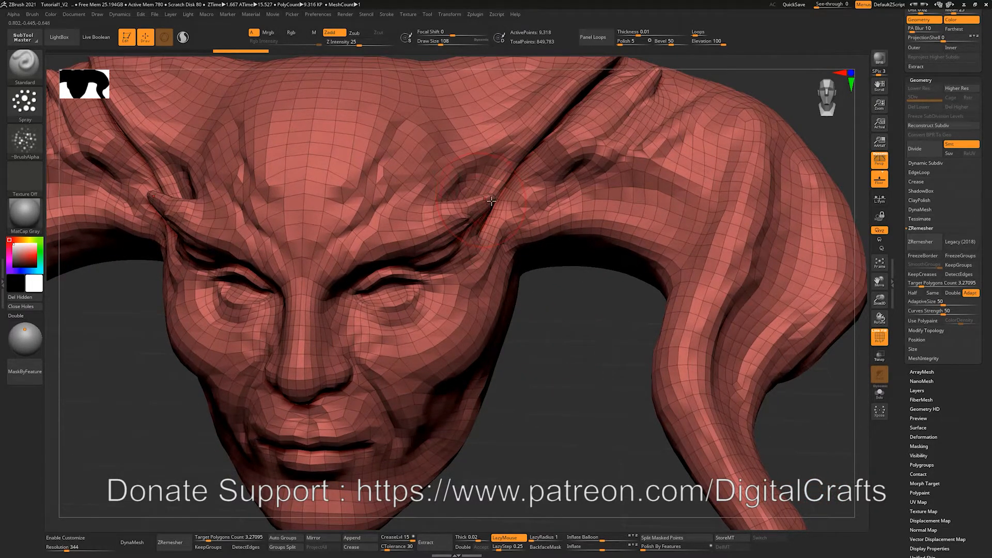
pyautogui.hotkey('ctrl', 'z')
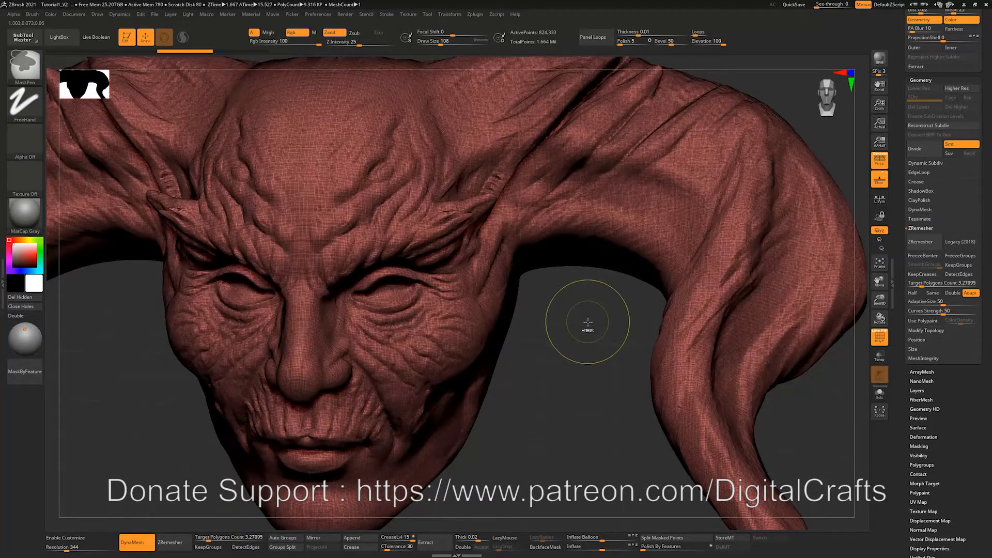
pyautogui.hotkey('ctrl', 'shift', 'z')
pyautogui.hotkey('shift', 'f')
pyautogui.moveTo(574, 337); pyautogui.dragTo(580, 350)
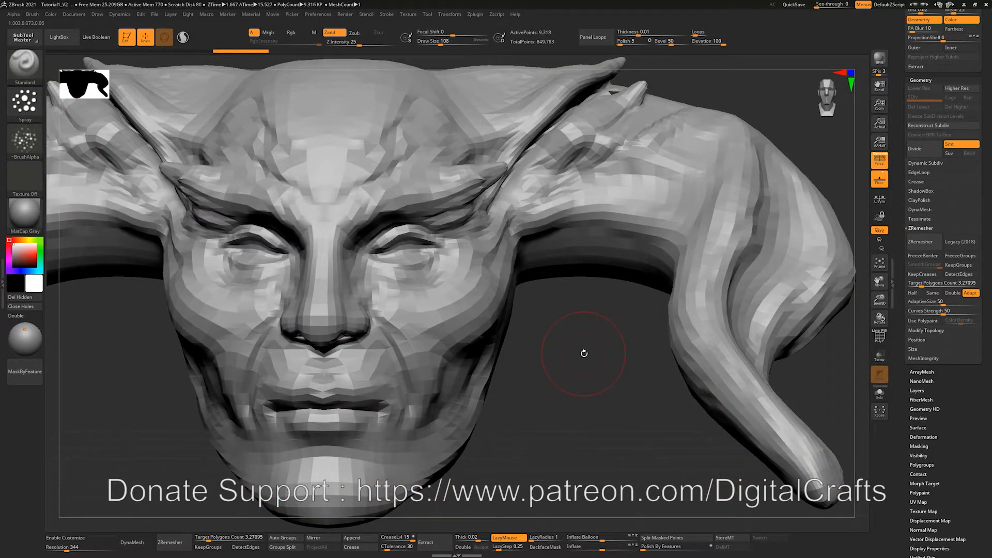
# Choose the ZRemesherGuides brush and dismiss its Dynamic Draw Size note
pyautogui.press('b')
pyautogui.press('b')
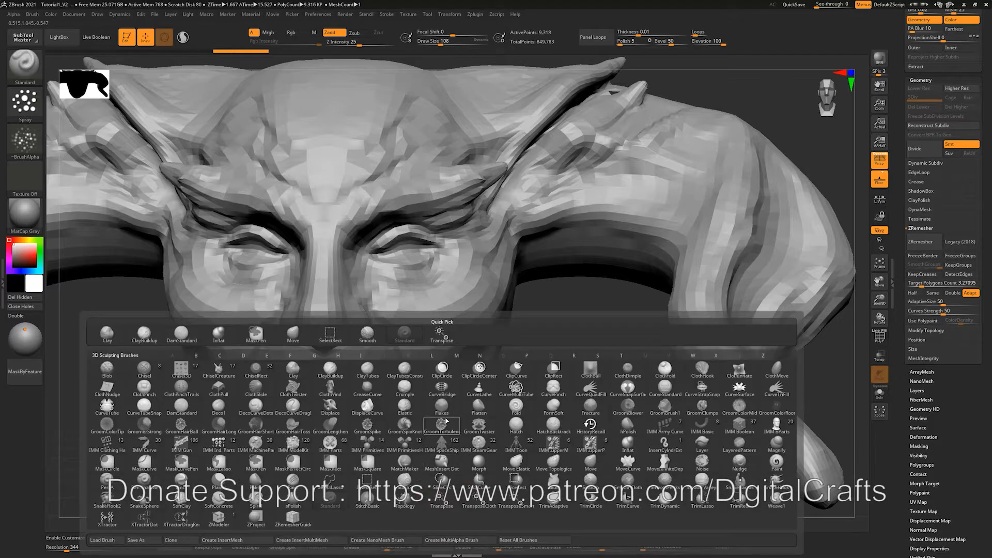
pyautogui.click(291, 525)
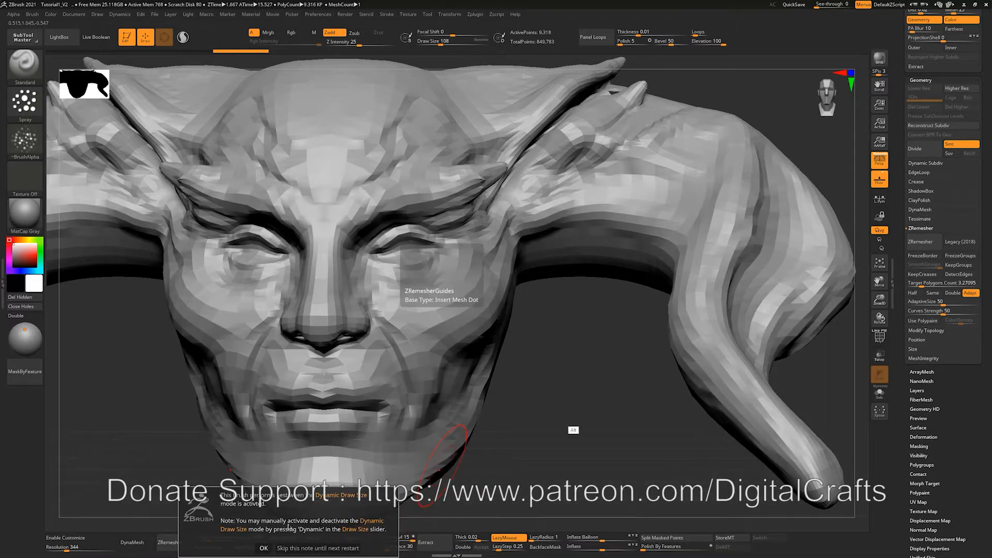
pyautogui.click(264, 547)
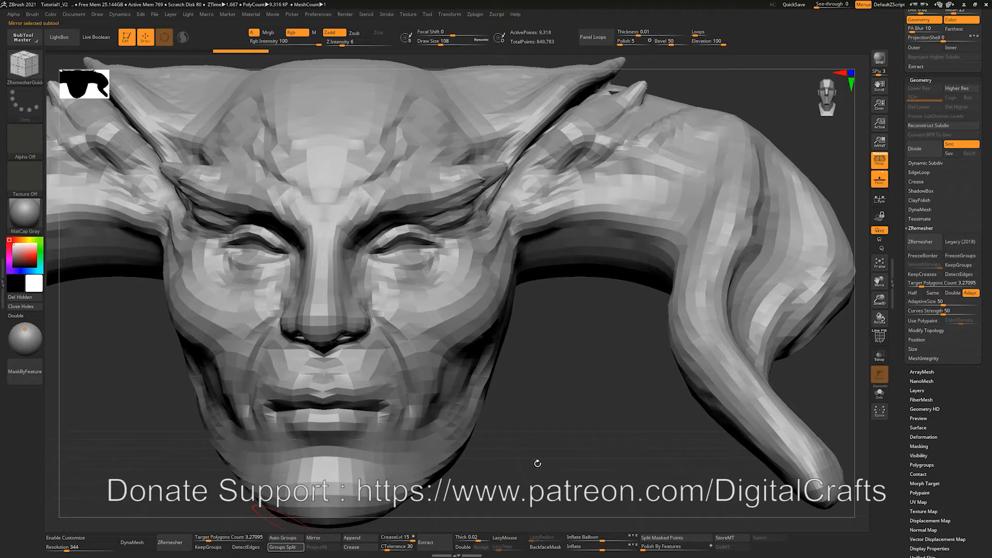
# Undo the remesh and draw two concentric guide loops around the character's left eye with Draw Size 27
pyautogui.keyDown('alt'); pyautogui.moveTo(580, 395); pyautogui.dragTo(583, 413); pyautogui.keyUp('alt')
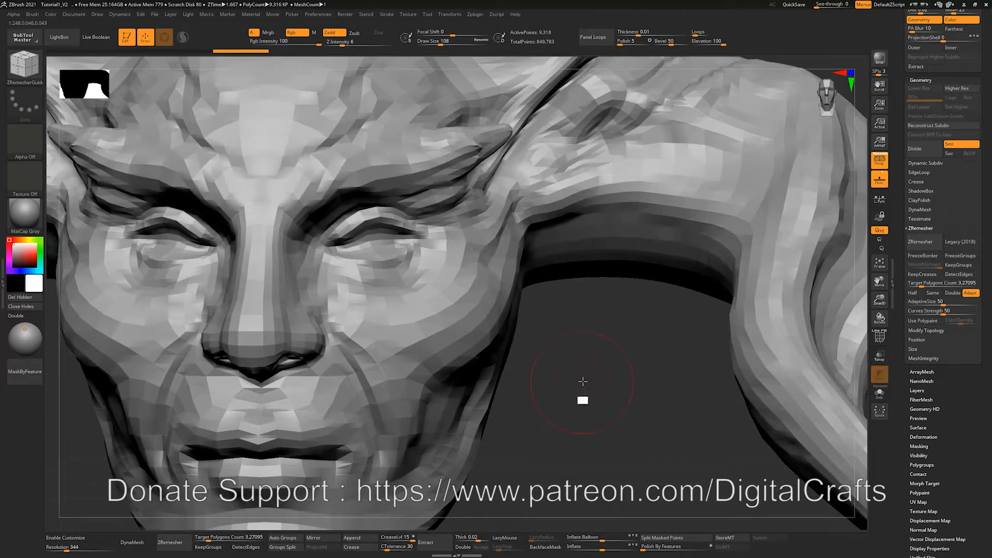
pyautogui.moveTo(578, 397)
pyautogui.keyDown('alt'); pyautogui.mouseDown()
pyautogui.moveTo(593, 393)
pyautogui.moveTo(607, 417)
pyautogui.mouseUp(); pyautogui.keyUp('alt')
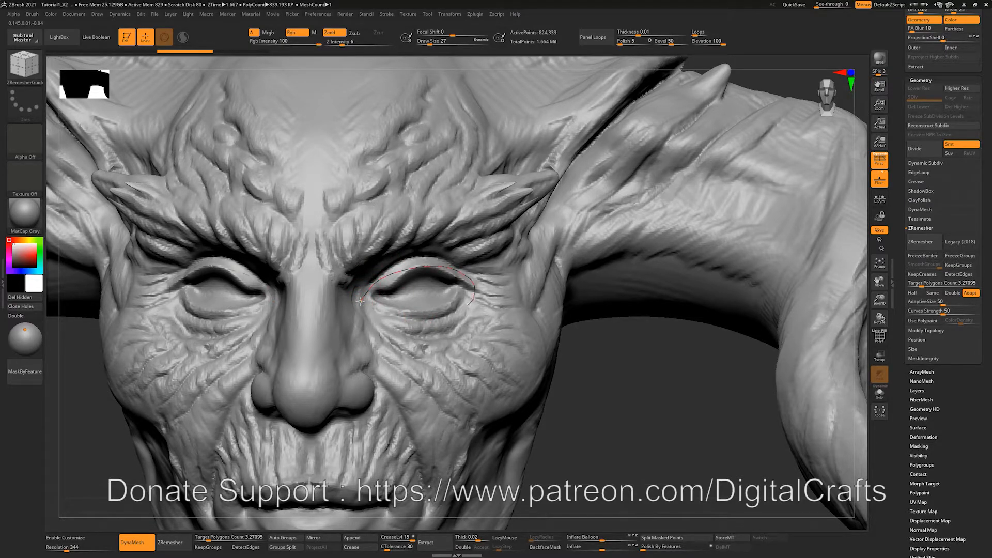
pyautogui.moveTo(360, 301); pyautogui.dragTo(366, 310)
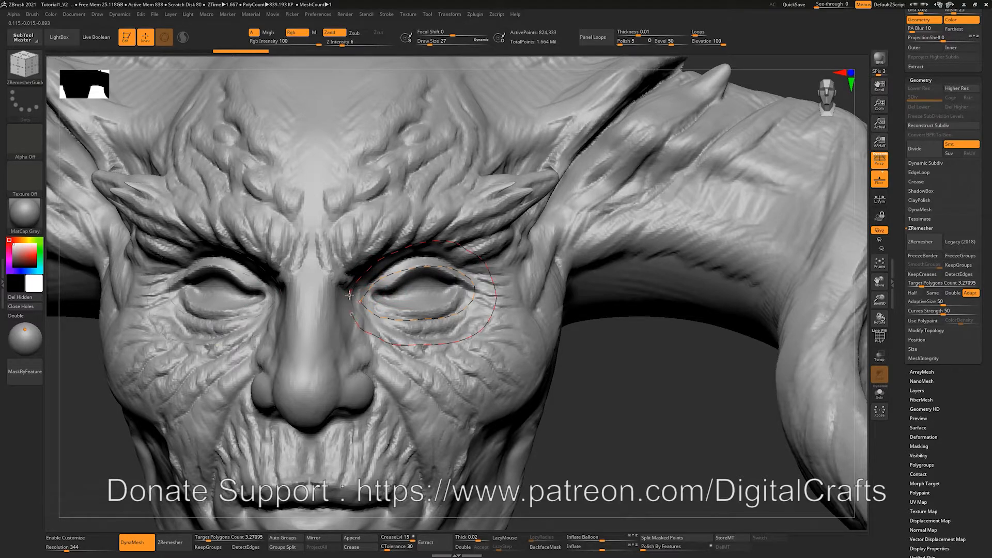
pyautogui.moveTo(349, 296); pyautogui.dragTo(417, 381)
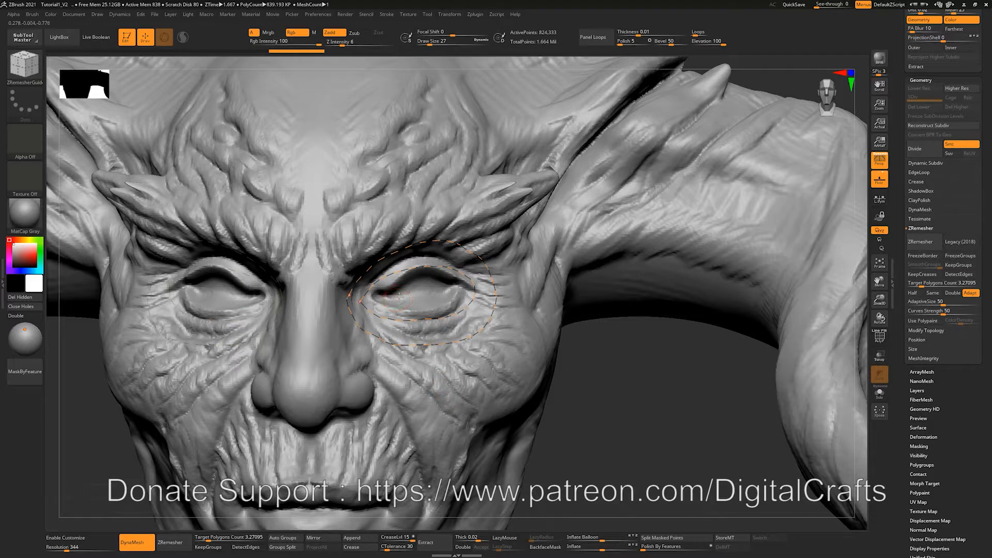
# Draw radial guide curves outward from the character's left eye, crossing both loops above, below and beside it
pyautogui.moveTo(432, 298); pyautogui.dragTo(455, 369)
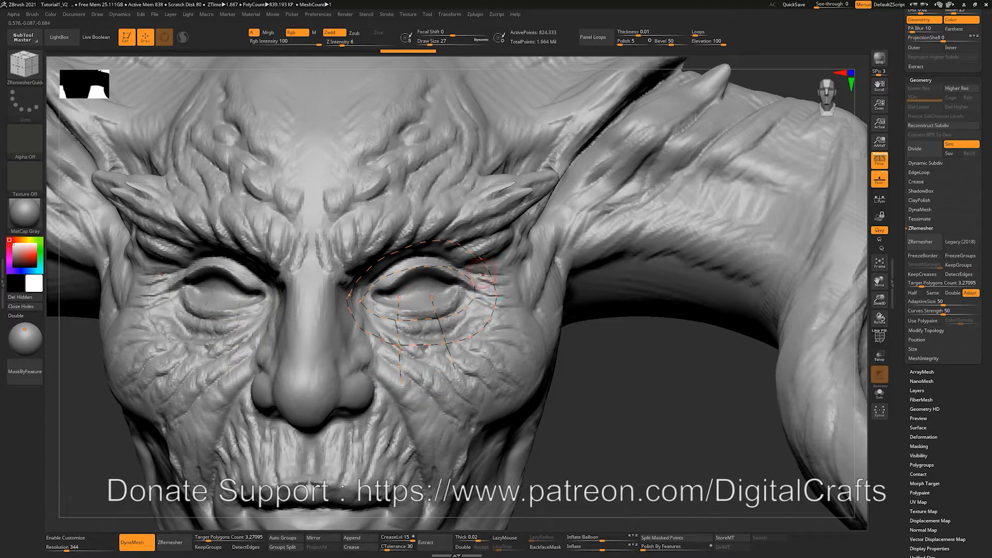
pyautogui.moveTo(446, 291); pyautogui.dragTo(520, 301)
pyautogui.moveTo(422, 275); pyautogui.dragTo(438, 202)
pyautogui.moveTo(380, 292); pyautogui.dragTo(354, 240)
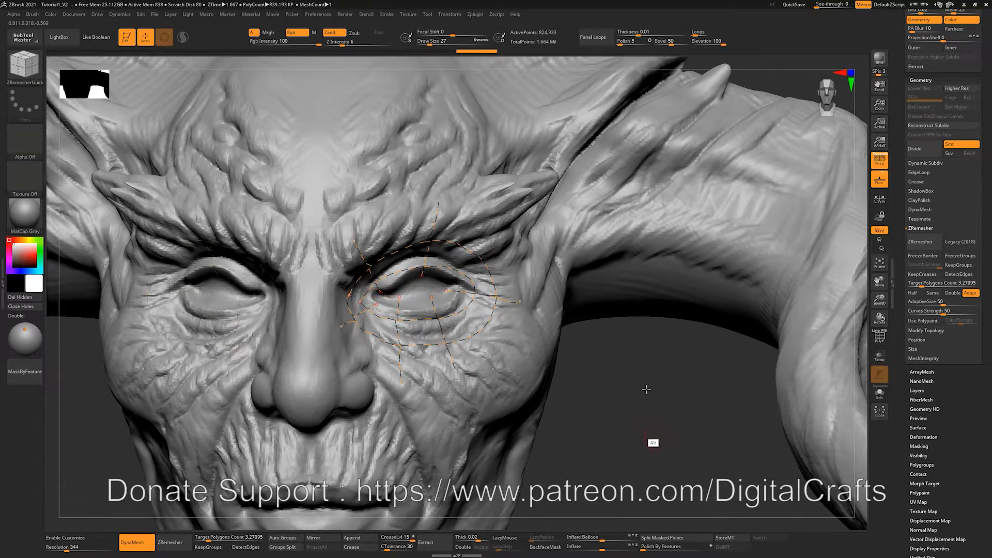
# Draw two concentric guide arcs around the left half of the character's mouth, with radial guides crossing them above, beside and below
pyautogui.moveTo(647, 452); pyautogui.dragTo(642, 395)
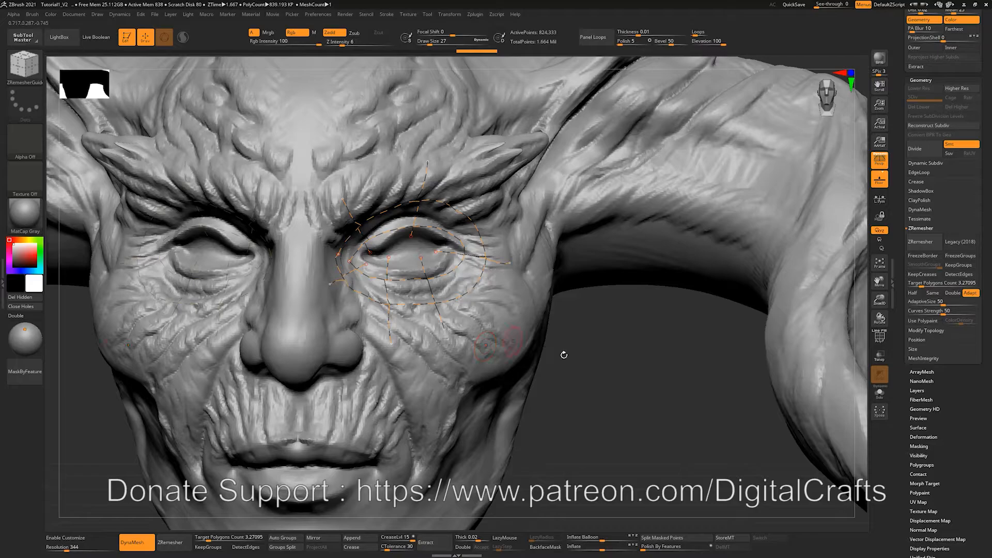
pyautogui.keyDown('alt'); pyautogui.moveTo(615, 426); pyautogui.dragTo(599, 351); pyautogui.keyUp('alt')
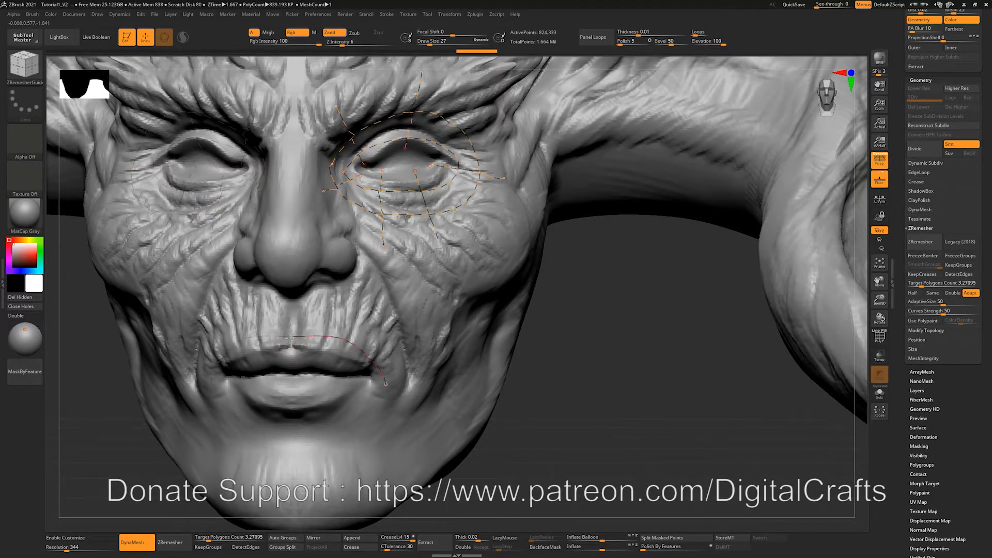
pyautogui.moveTo(322, 419); pyautogui.dragTo(282, 421)
pyautogui.moveTo(325, 385); pyautogui.dragTo(367, 468)
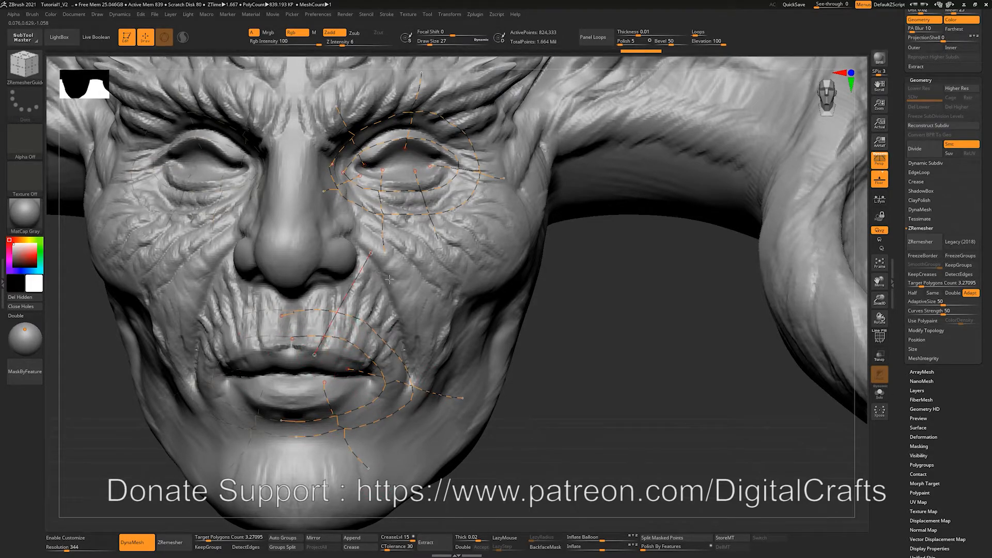
# Trim the outer ends of the radial mouth guides back to the outer mouth arc
pyautogui.moveTo(603, 419)
pyautogui.mouseDown()
pyautogui.moveTo(591, 394)
pyautogui.moveTo(594, 366)
pyautogui.moveTo(608, 354)
pyautogui.mouseUp()
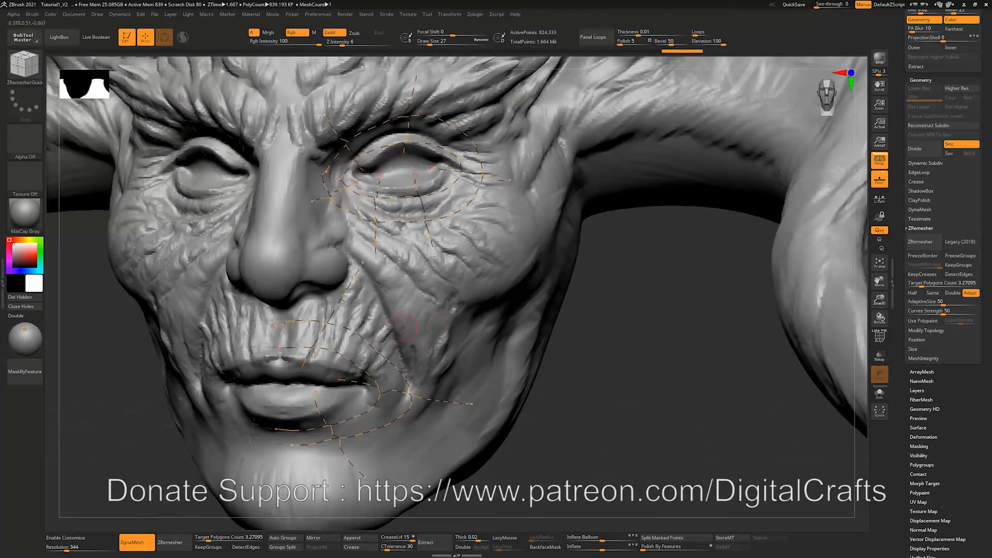
pyautogui.keyDown('alt'); pyautogui.moveTo(340, 270); pyautogui.dragTo(356, 299); pyautogui.keyUp('alt')
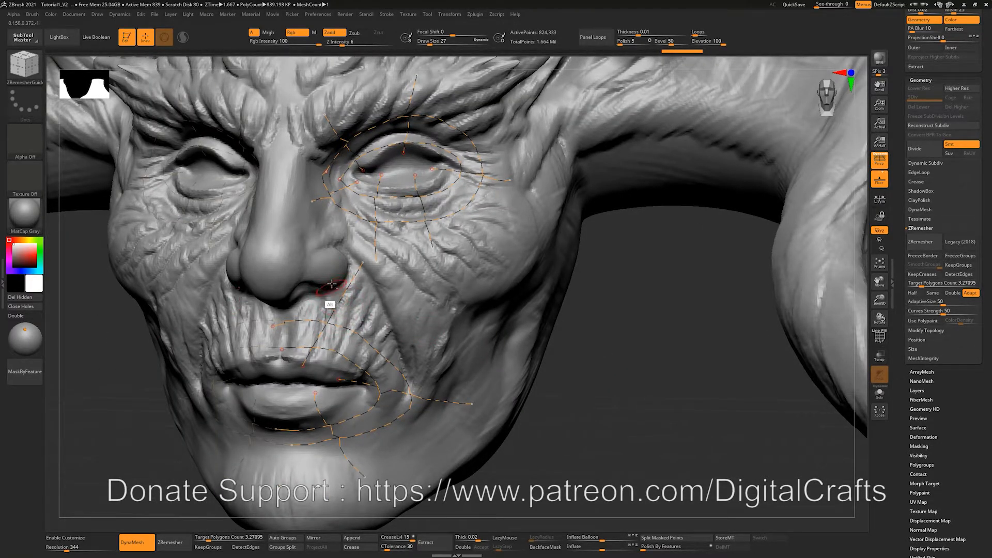
pyautogui.moveTo(429, 380)
pyautogui.keyDown('alt'); pyautogui.mouseDown()
pyautogui.moveTo(429, 348)
pyautogui.moveTo(455, 450)
pyautogui.mouseUp(); pyautogui.keyUp('alt')
pyautogui.moveTo(440, 487)
pyautogui.keyDown('alt'); pyautogui.mouseDown()
pyautogui.moveTo(358, 475)
pyautogui.moveTo(426, 473)
pyautogui.mouseUp(); pyautogui.keyUp('alt')
pyautogui.moveTo(303, 398)
pyautogui.keyDown('alt'); pyautogui.mouseDown()
pyautogui.moveTo(338, 397)
pyautogui.moveTo(308, 380)
pyautogui.mouseUp(); pyautogui.keyUp('alt')
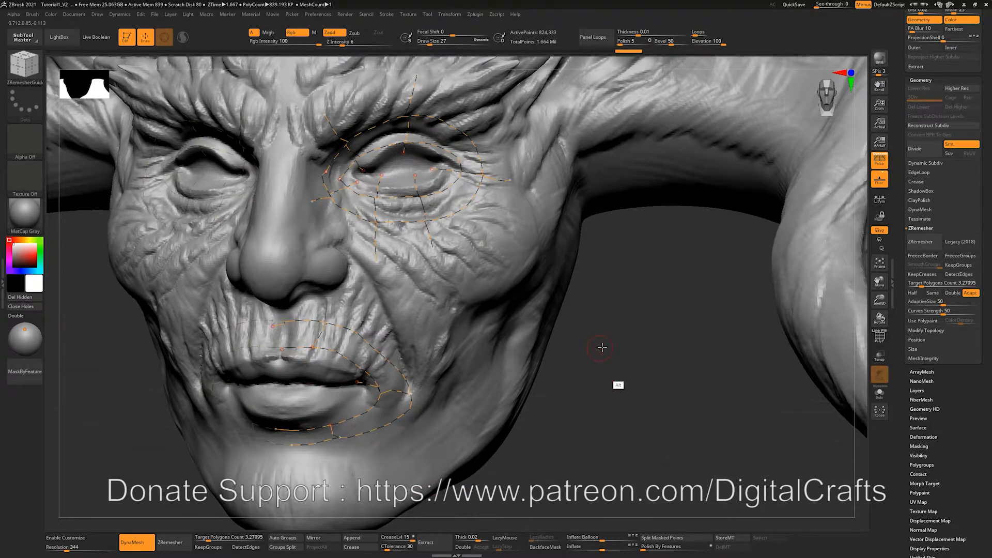
# Draw a guide curve across the upper bend of the character's left horn, running around its cross-section
pyautogui.keyDown('alt'); pyautogui.moveTo(603, 341); pyautogui.dragTo(625, 440); pyautogui.keyUp('alt')
pyautogui.keyDown('alt'); pyautogui.moveTo(641, 374); pyautogui.dragTo(629, 401); pyautogui.keyUp('alt')
pyautogui.keyDown('alt'); pyautogui.moveTo(508, 359); pyautogui.dragTo(493, 332); pyautogui.keyUp('alt')
pyautogui.keyDown('alt'); pyautogui.moveTo(624, 399); pyautogui.dragTo(539, 427); pyautogui.keyUp('alt')
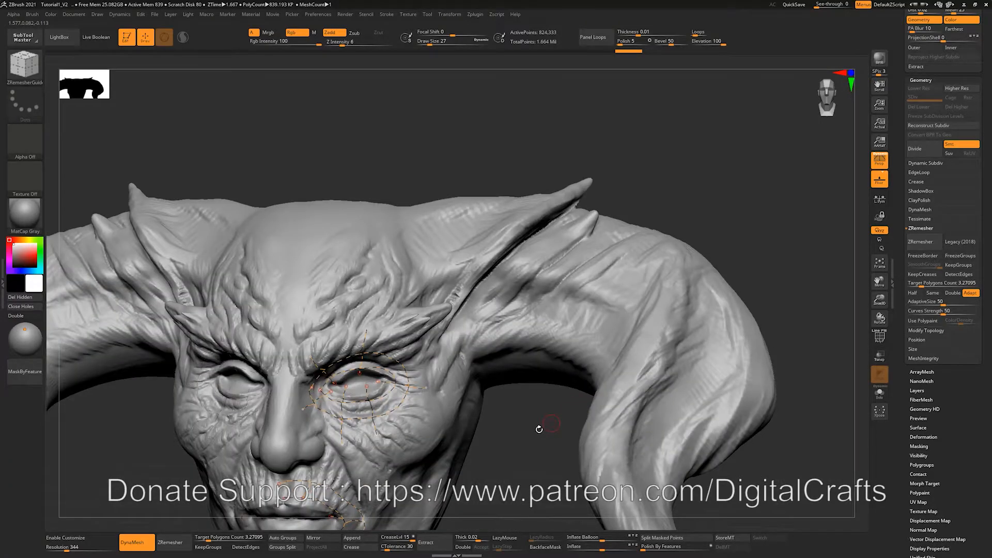
pyautogui.keyDown('alt'); pyautogui.moveTo(804, 213); pyautogui.dragTo(649, 260); pyautogui.keyUp('alt')
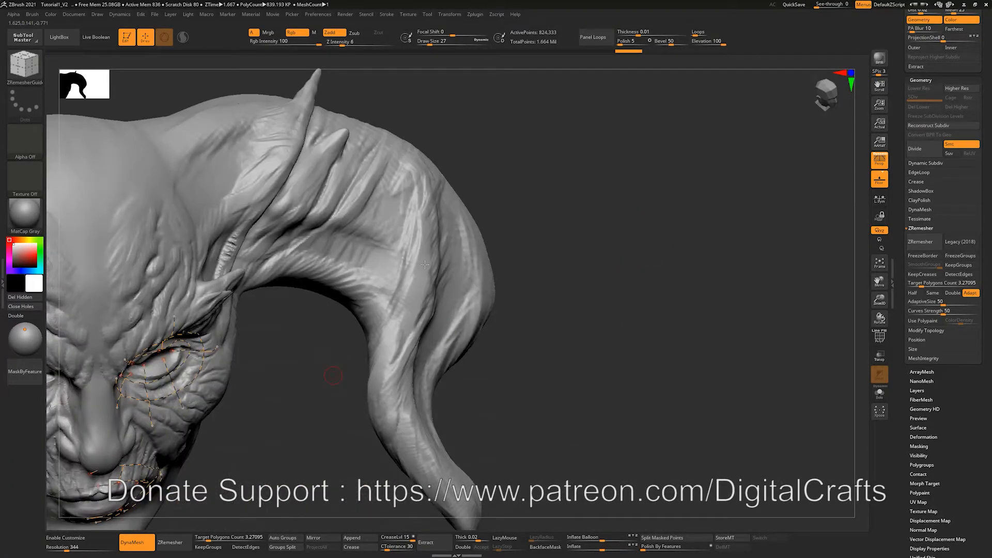
pyautogui.keyDown('alt'); pyautogui.moveTo(553, 328); pyautogui.dragTo(545, 344); pyautogui.keyUp('alt')
pyautogui.keyDown('alt'); pyautogui.moveTo(558, 293); pyautogui.dragTo(564, 316); pyautogui.keyUp('alt')
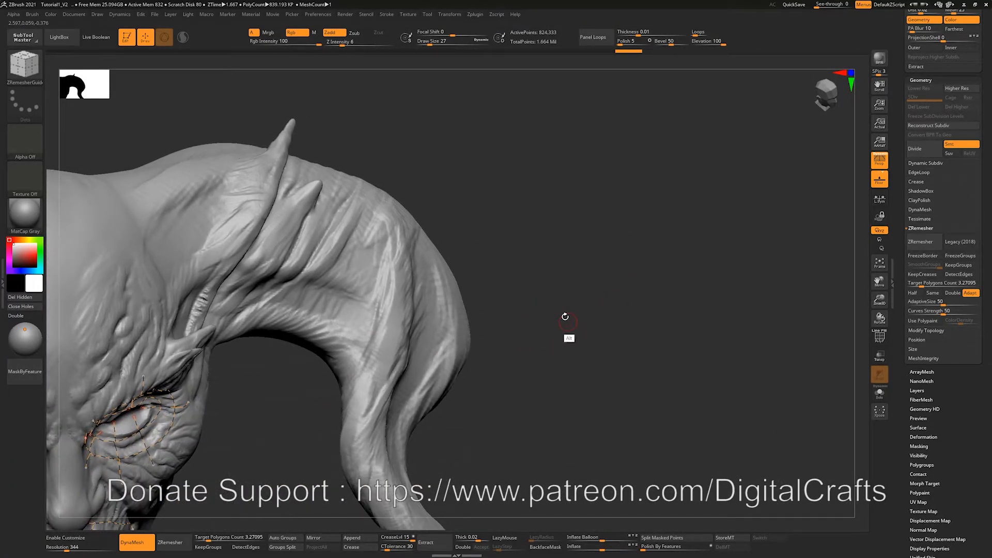
pyautogui.keyDown('alt'); pyautogui.moveTo(542, 261); pyautogui.dragTo(524, 308); pyautogui.keyUp('alt')
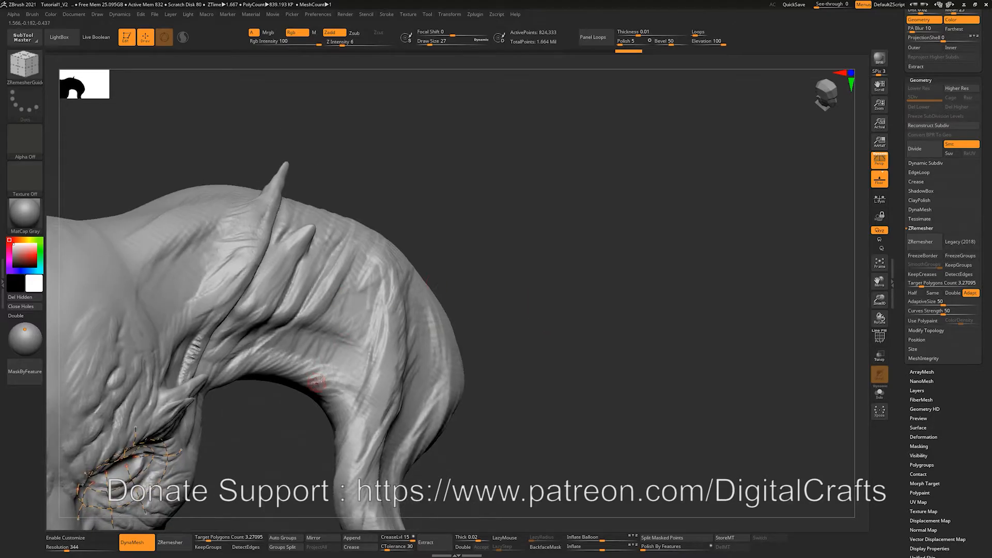
pyautogui.keyDown('ctrl'); pyautogui.keyDown('shift'); pyautogui.moveTo(470, 291); pyautogui.dragTo(502, 278); pyautogui.keyUp('shift'); pyautogui.keyUp('ctrl')
pyautogui.moveTo(544, 331)
pyautogui.keyDown('ctrl'); pyautogui.keyDown('shift'); pyautogui.mouseDown()
pyautogui.moveTo(556, 364)
pyautogui.moveTo(466, 271)
pyautogui.mouseUp(); pyautogui.keyUp('shift'); pyautogui.keyUp('ctrl')
pyautogui.hotkey('ctrl', 'shift', 'z')
pyautogui.moveTo(522, 319)
pyautogui.mouseDown()
pyautogui.moveTo(514, 317)
pyautogui.moveTo(530, 296)
pyautogui.moveTo(518, 421)
pyautogui.moveTo(394, 327)
pyautogui.mouseUp()
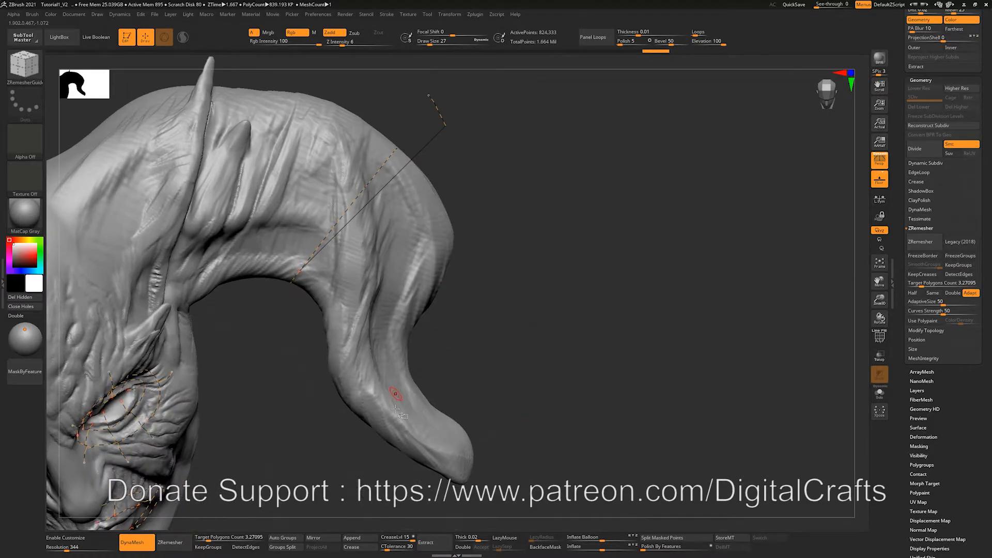
# Add a guide curve around the lower section of the same horn, near its tip
pyautogui.keyDown('ctrl'); pyautogui.keyDown('shift'); pyautogui.moveTo(397, 432); pyautogui.dragTo(467, 352); pyautogui.keyUp('shift'); pyautogui.keyUp('ctrl')
pyautogui.keyDown('ctrl'); pyautogui.keyDown('shift'); pyautogui.click(431, 455); pyautogui.keyUp('shift'); pyautogui.keyUp('ctrl')
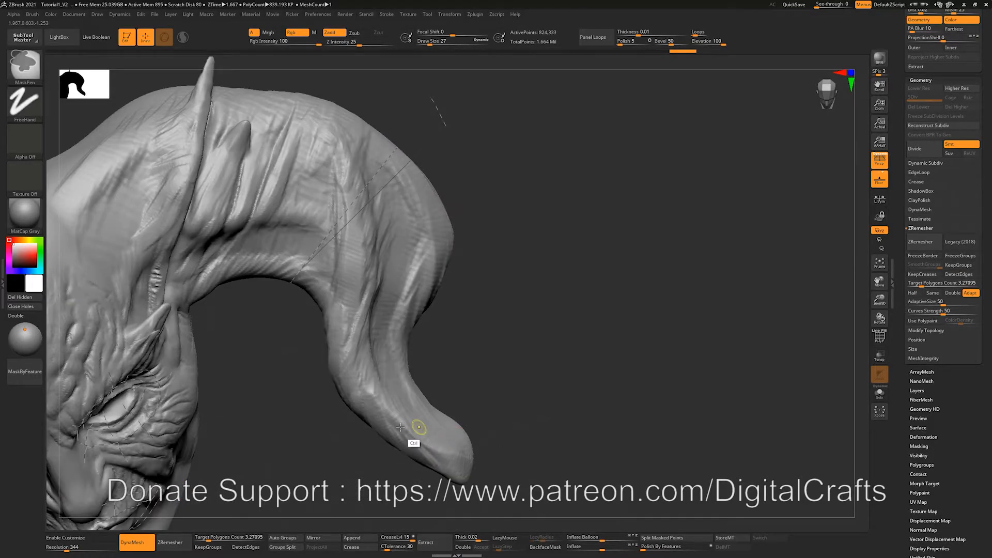
pyautogui.keyDown('alt'); pyautogui.moveTo(476, 393); pyautogui.dragTo(489, 352); pyautogui.keyUp('alt')
pyautogui.moveTo(435, 373)
pyautogui.keyDown('ctrl'); pyautogui.keyDown('shift'); pyautogui.mouseDown()
pyautogui.moveTo(460, 315)
pyautogui.moveTo(550, 350)
pyautogui.moveTo(504, 340)
pyautogui.moveTo(511, 369)
pyautogui.mouseUp(); pyautogui.keyUp('shift'); pyautogui.keyUp('ctrl')
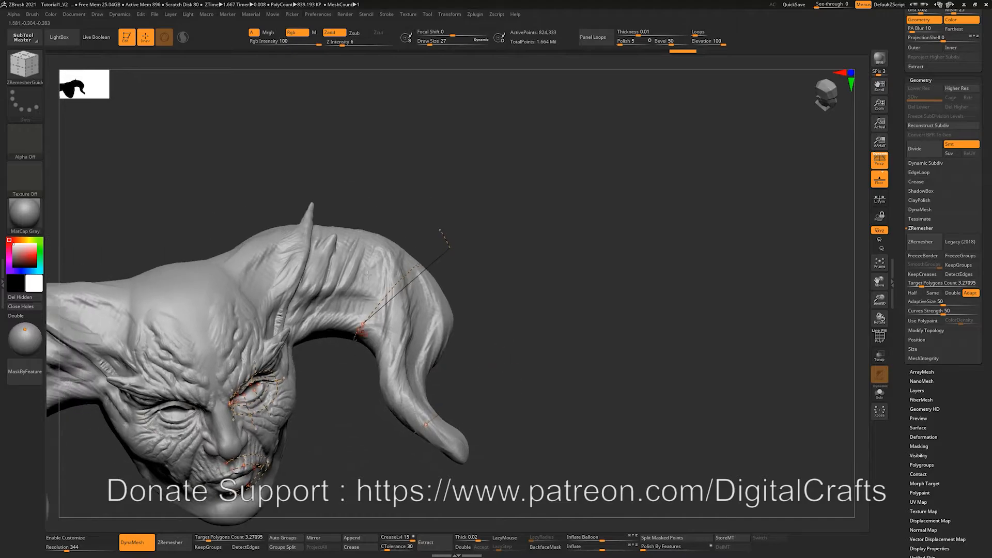
# Run ZRemesher using the drawn guides at Target Polygons Count 3.27095 and show the polyframe
pyautogui.keyDown('alt'); pyautogui.moveTo(509, 312); pyautogui.dragTo(468, 362); pyautogui.keyUp('alt')
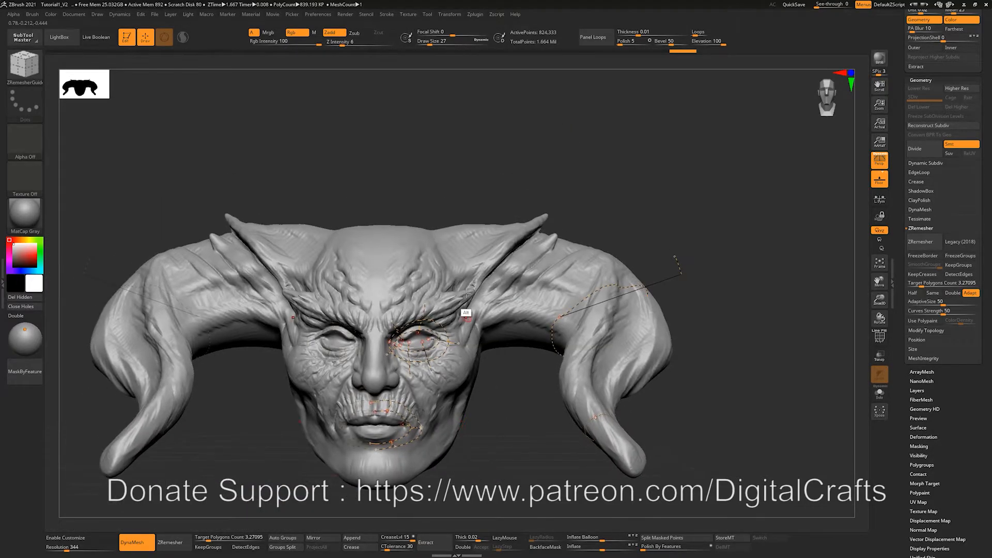
pyautogui.click(920, 241)
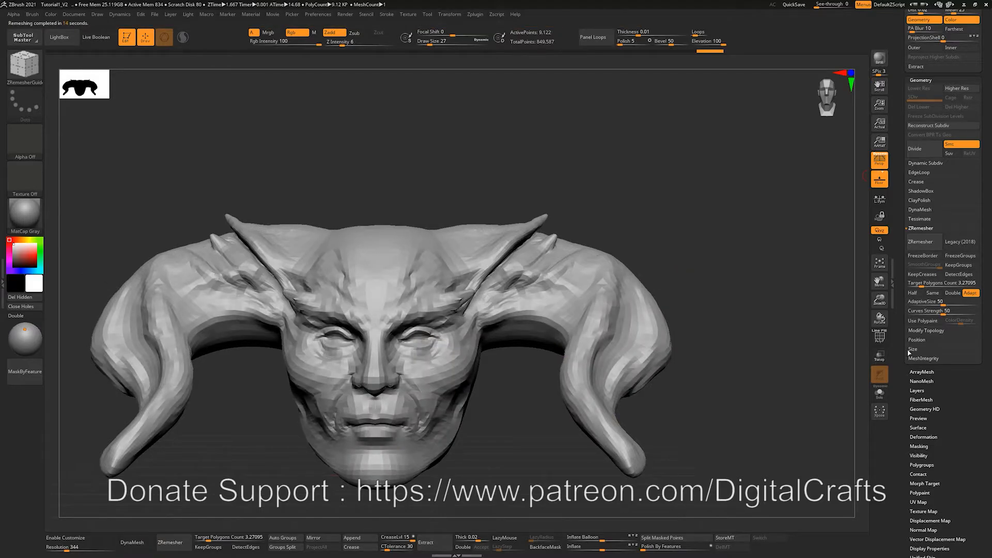
pyautogui.keyDown('alt'); pyautogui.moveTo(684, 206); pyautogui.dragTo(585, 321); pyautogui.keyUp('alt')
pyautogui.hotkey('shift', 'f')
# Examine how the guided topology flows around the eyes, nose, mouth and horns
pyautogui.moveTo(448, 375)
pyautogui.mouseDown()
pyautogui.moveTo(640, 513)
pyautogui.moveTo(572, 371)
pyautogui.mouseUp()
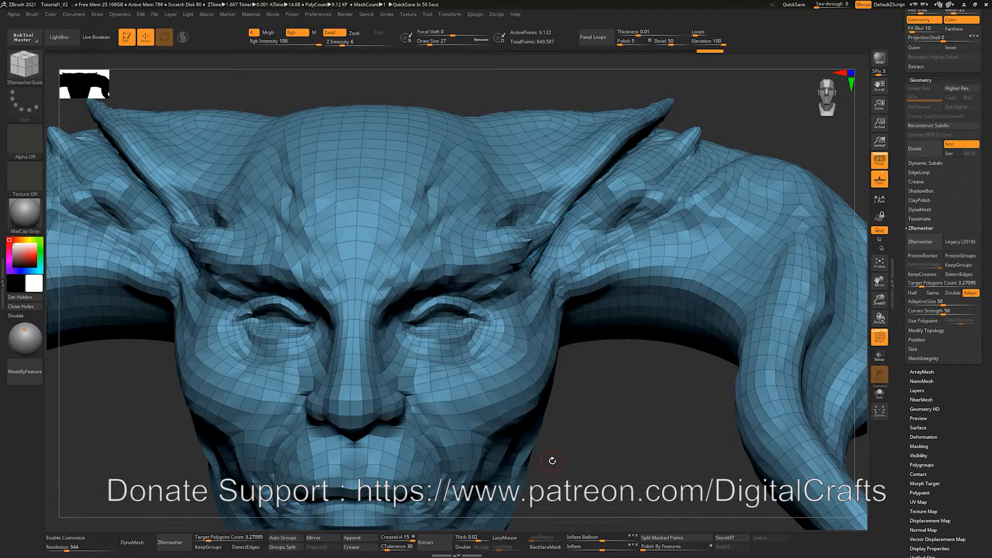
pyautogui.keyDown('alt'); pyautogui.moveTo(682, 381); pyautogui.dragTo(669, 425); pyautogui.keyUp('alt')
pyautogui.keyDown('alt'); pyautogui.moveTo(675, 468); pyautogui.dragTo(720, 288); pyautogui.keyUp('alt')
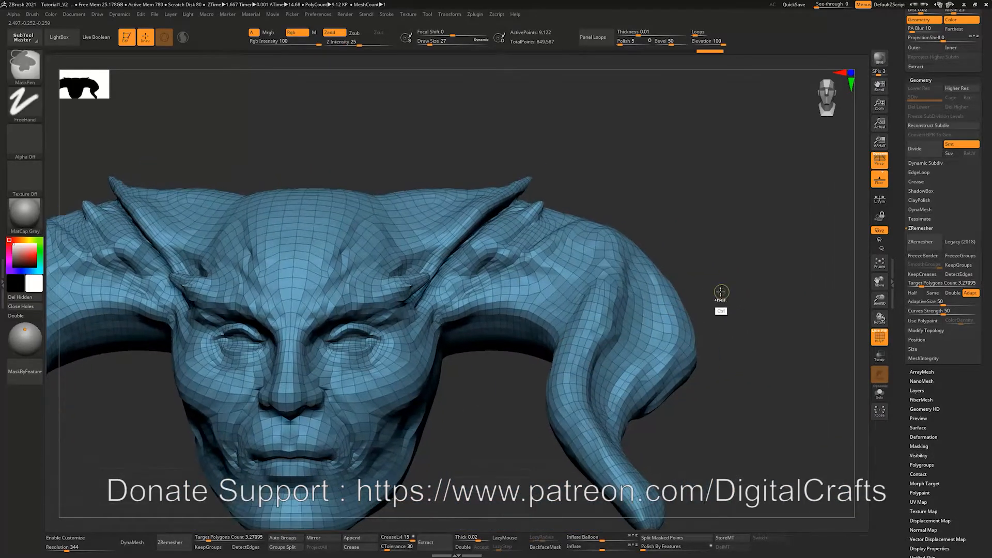
pyautogui.keyDown('alt'); pyautogui.moveTo(723, 250); pyautogui.dragTo(454, 422); pyautogui.keyUp('alt')
pyautogui.keyDown('alt'); pyautogui.moveTo(423, 391); pyautogui.dragTo(530, 353); pyautogui.keyUp('alt')
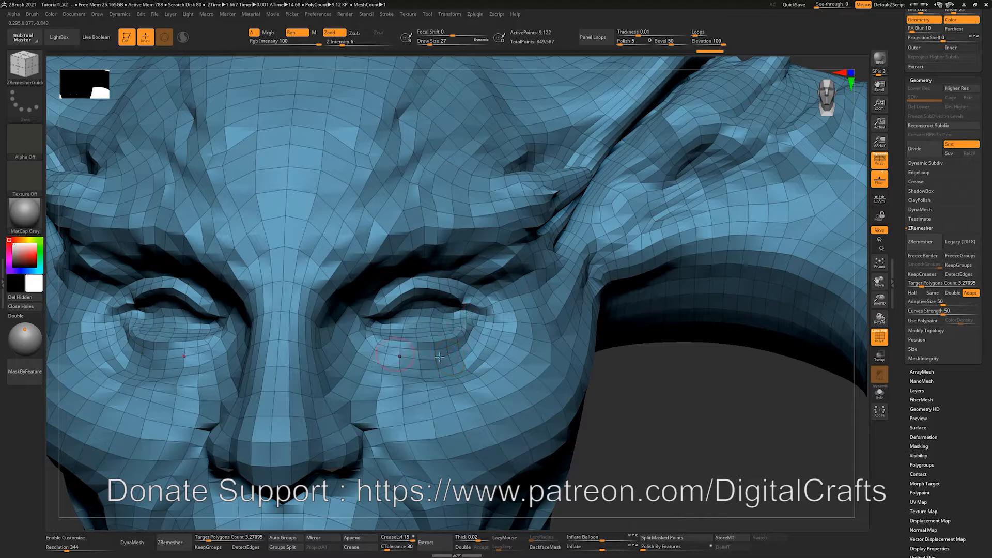
pyautogui.keyDown('alt'); pyautogui.moveTo(697, 430); pyautogui.dragTo(590, 337); pyautogui.keyUp('alt')
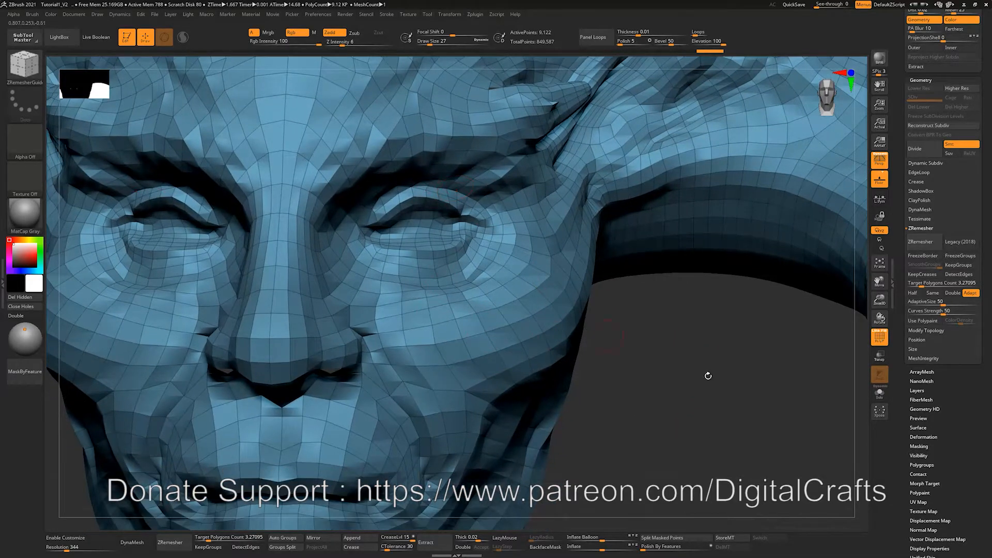
pyautogui.keyDown('alt'); pyautogui.moveTo(708, 376); pyautogui.dragTo(677, 331); pyautogui.keyUp('alt')
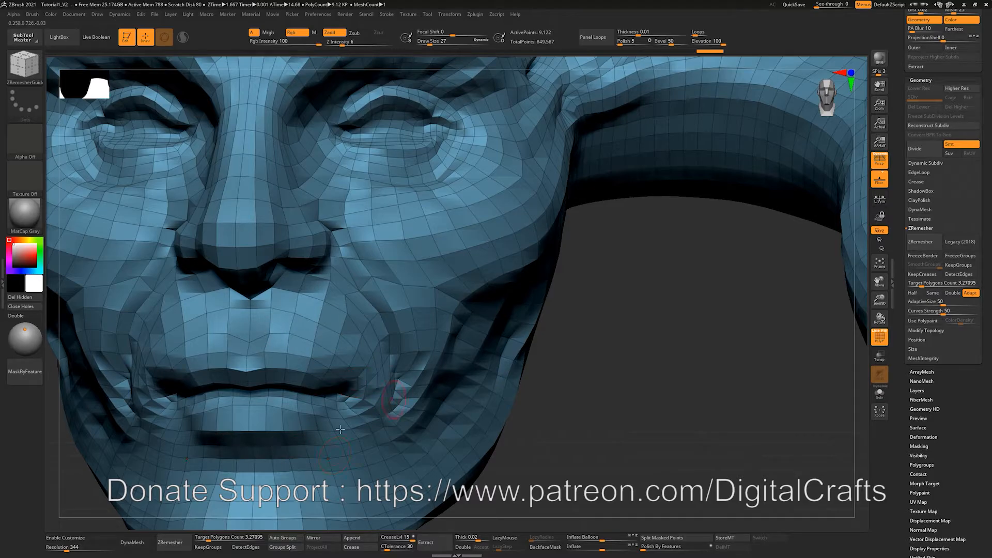
pyautogui.keyDown('alt'); pyautogui.moveTo(675, 436); pyautogui.dragTo(628, 387); pyautogui.keyUp('alt')
pyautogui.keyDown('alt'); pyautogui.moveTo(722, 365); pyautogui.dragTo(624, 417); pyautogui.keyUp('alt')
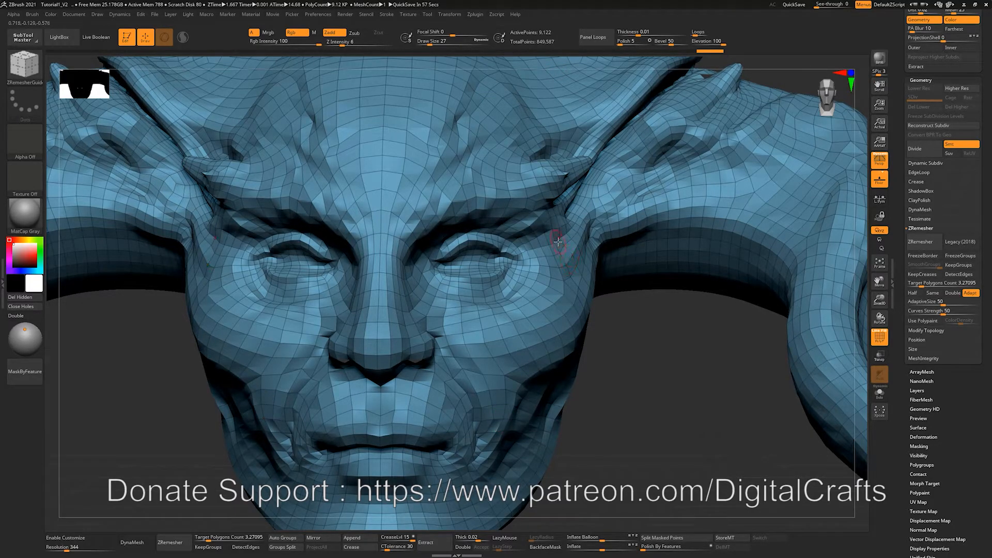
pyautogui.keyDown('alt'); pyautogui.moveTo(705, 384); pyautogui.dragTo(581, 461); pyautogui.keyUp('alt')
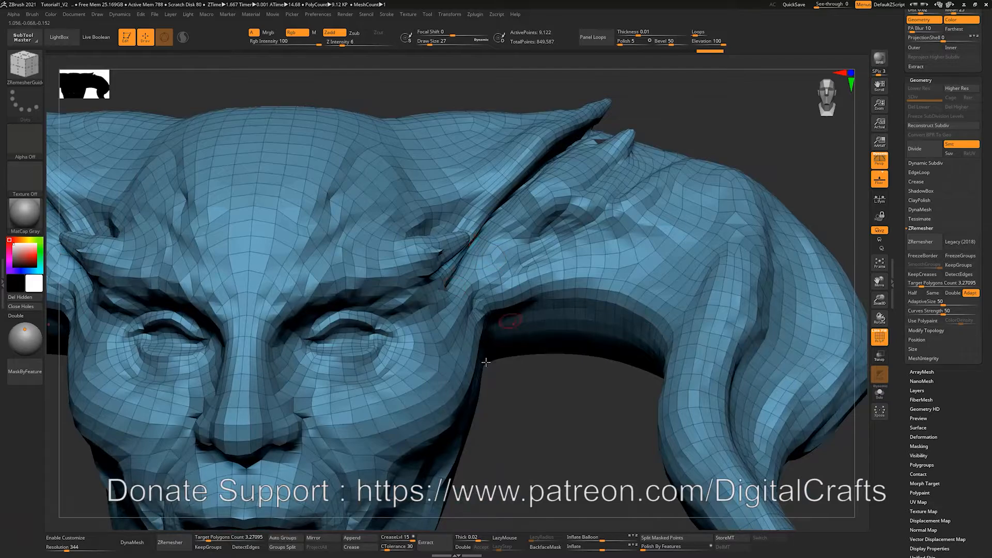
pyautogui.moveTo(514, 392); pyautogui.dragTo(479, 313)
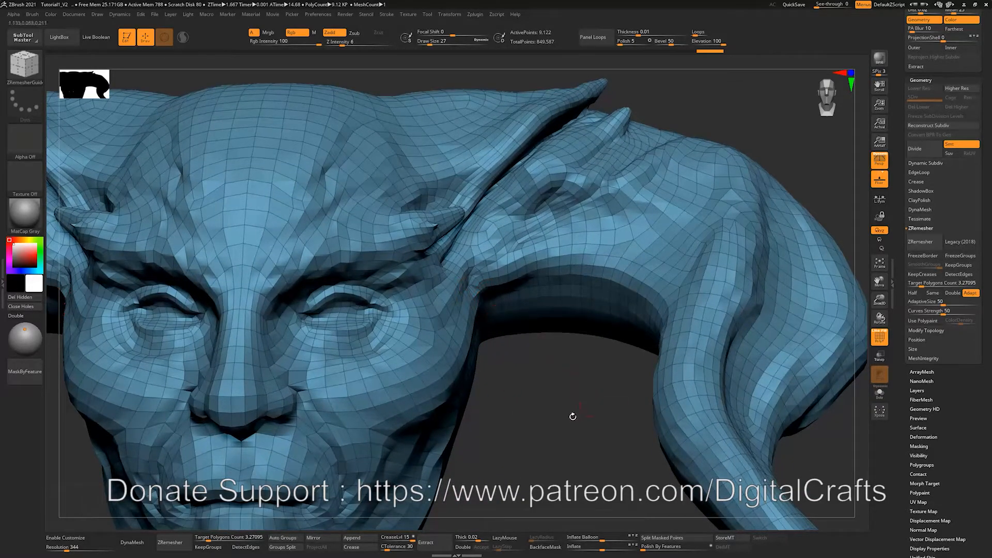
pyautogui.moveTo(574, 432)
pyautogui.mouseDown()
pyautogui.moveTo(572, 412)
pyautogui.moveTo(593, 405)
pyautogui.moveTo(591, 423)
pyautogui.mouseUp()
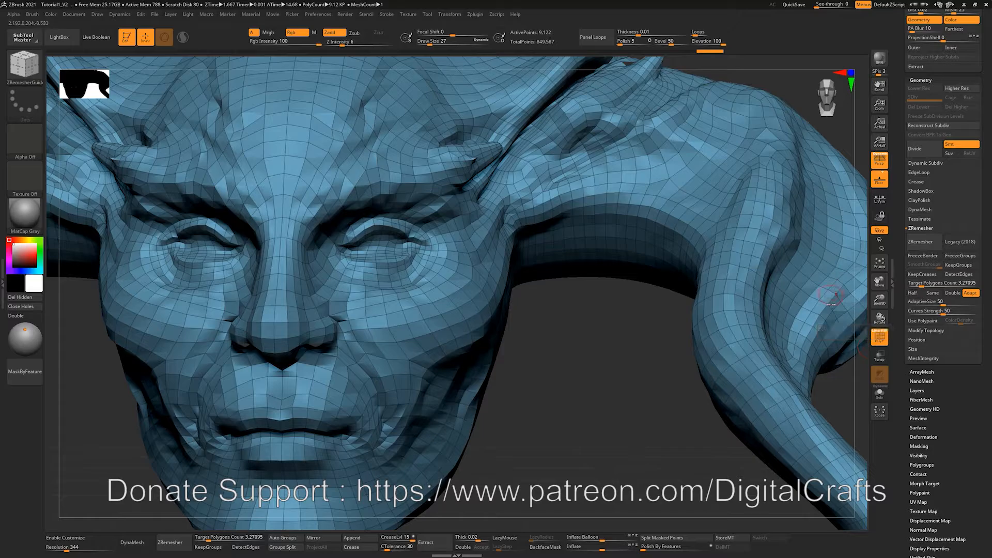
pyautogui.keyDown('alt'); pyautogui.moveTo(613, 370); pyautogui.dragTo(652, 374); pyautogui.keyUp('alt')
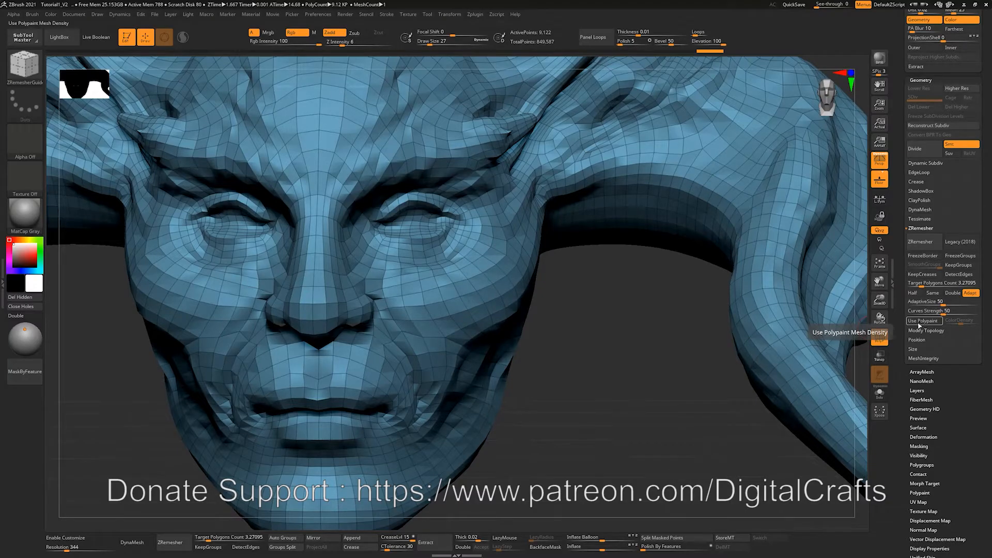
# Undo the guided remesh and all the guide curves on the eye, mouth and horn
pyautogui.hotkey('ctrl', 'z')
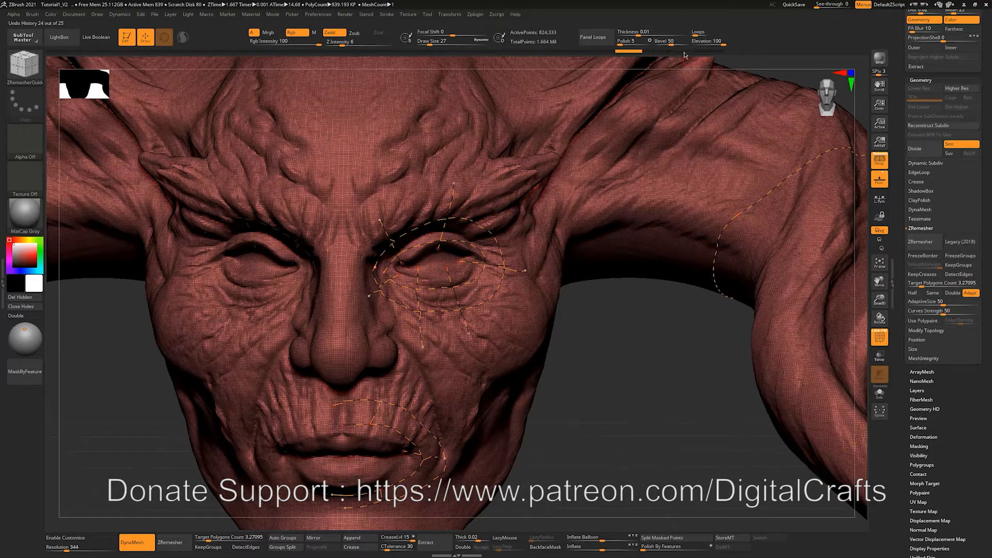
pyautogui.hotkey('ctrl', 'z')
pyautogui.hotkey('ctrl', 'z')
pyautogui.hotkey('ctrl', 'z')
pyautogui.hotkey('ctrl', 'z')
pyautogui.hotkey('ctrl', 'z')
pyautogui.hotkey('ctrl', 'z')
pyautogui.hotkey('ctrl', 'z')
pyautogui.hotkey('ctrl', 'z')
pyautogui.hotkey('ctrl', 'z')
pyautogui.hotkey('ctrl', 'z')
pyautogui.hotkey('ctrl', 'z')
pyautogui.hotkey('ctrl', 'z')
pyautogui.hotkey('ctrl', 'z')
pyautogui.hotkey('ctrl', 'z')
pyautogui.hotkey('ctrl', 'z')
pyautogui.hotkey('ctrl', 'z')
pyautogui.hotkey('ctrl', 'z')
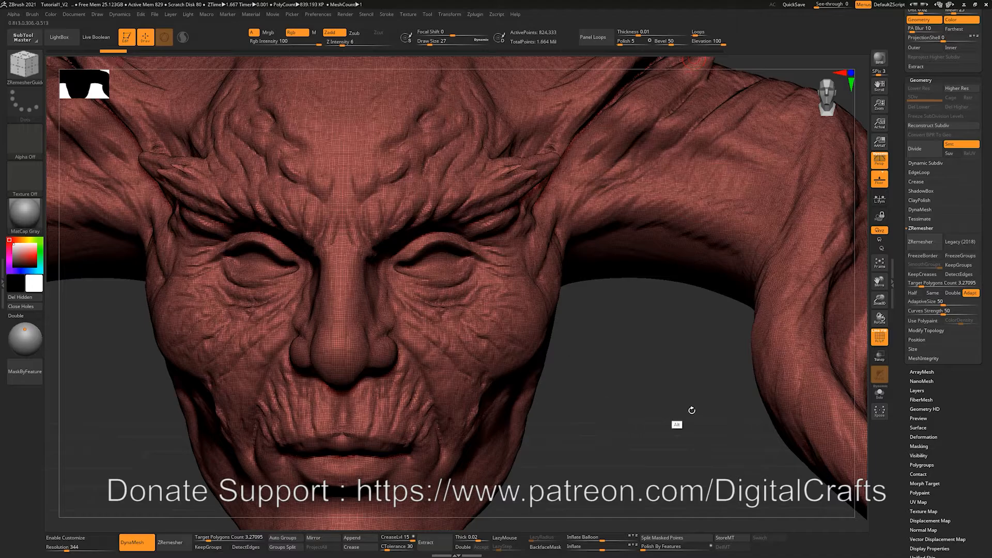
# Hide the polyframe and enable Use Polypaint for ZRemesher
pyautogui.keyDown('alt'); pyautogui.moveTo(674, 418); pyautogui.dragTo(653, 394); pyautogui.keyUp('alt')
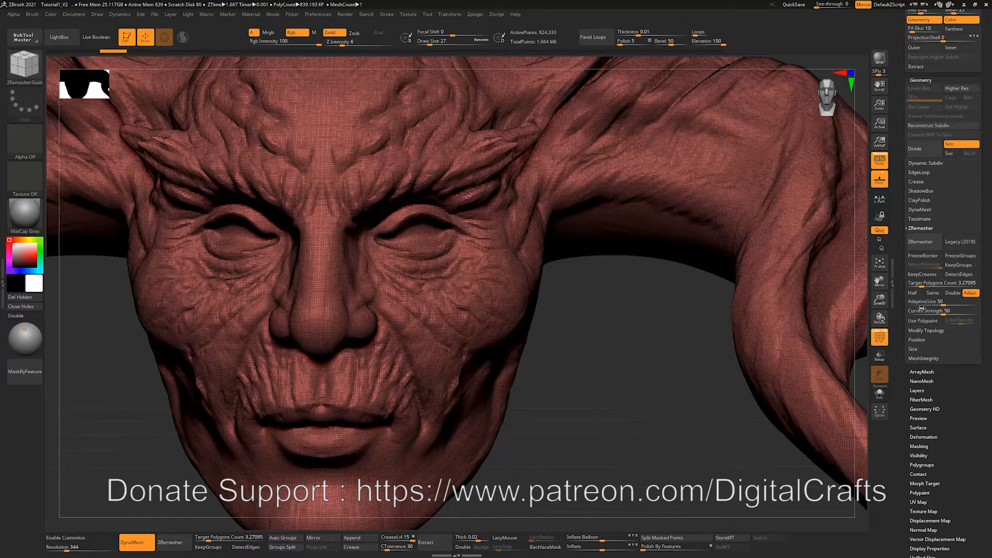
pyautogui.hotkey('shift', 'f')
pyautogui.click(923, 321)
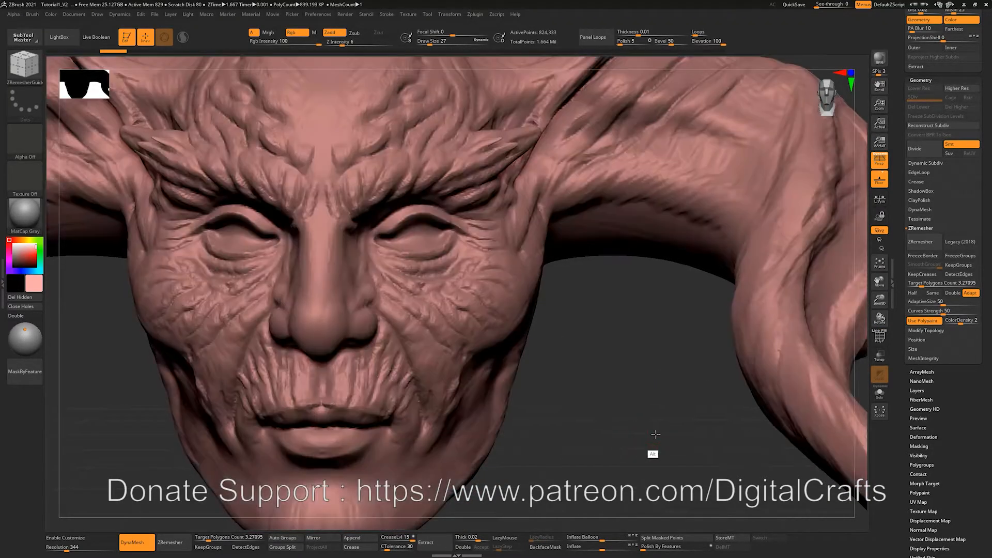
pyautogui.keyDown('alt'); pyautogui.moveTo(656, 434); pyautogui.dragTo(667, 397); pyautogui.keyUp('alt')
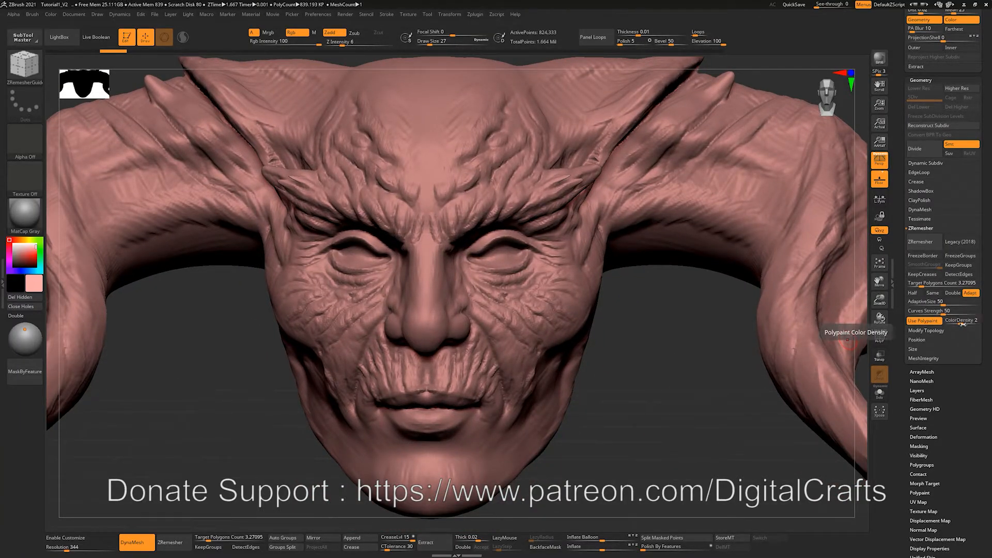
# Try several ColorDensity values between 0.25 and 4 to compare the density paint colours
pyautogui.moveTo(961, 323); pyautogui.dragTo(952, 324)
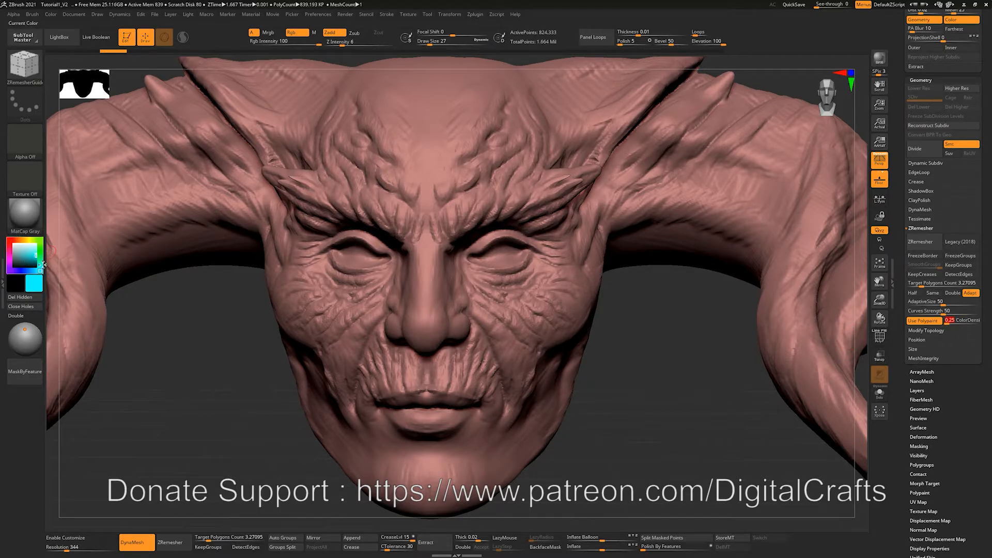
pyautogui.moveTo(952, 323)
pyautogui.mouseDown()
pyautogui.moveTo(990, 326)
pyautogui.moveTo(938, 337)
pyautogui.mouseUp()
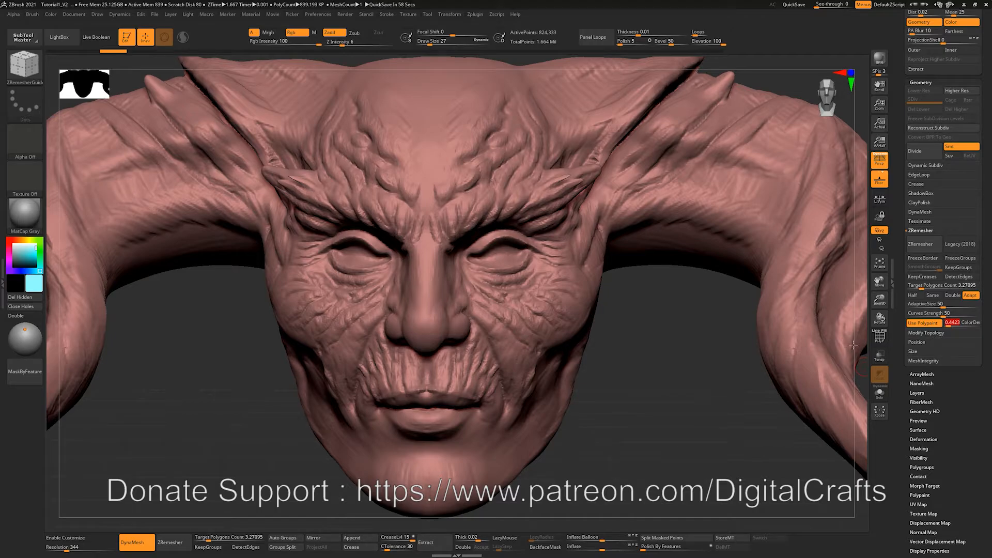
pyautogui.moveTo(958, 327); pyautogui.dragTo(980, 327)
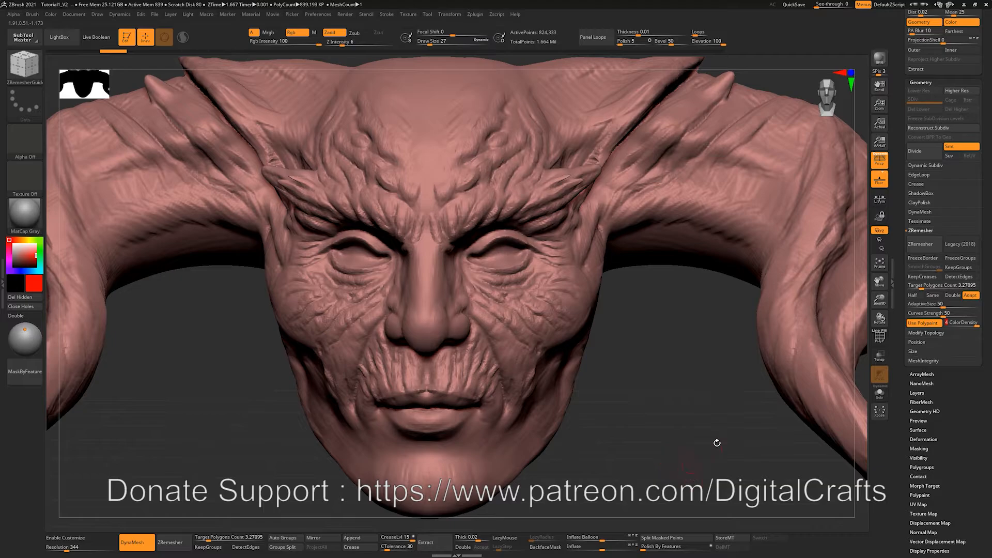
pyautogui.moveTo(971, 327); pyautogui.dragTo(972, 326)
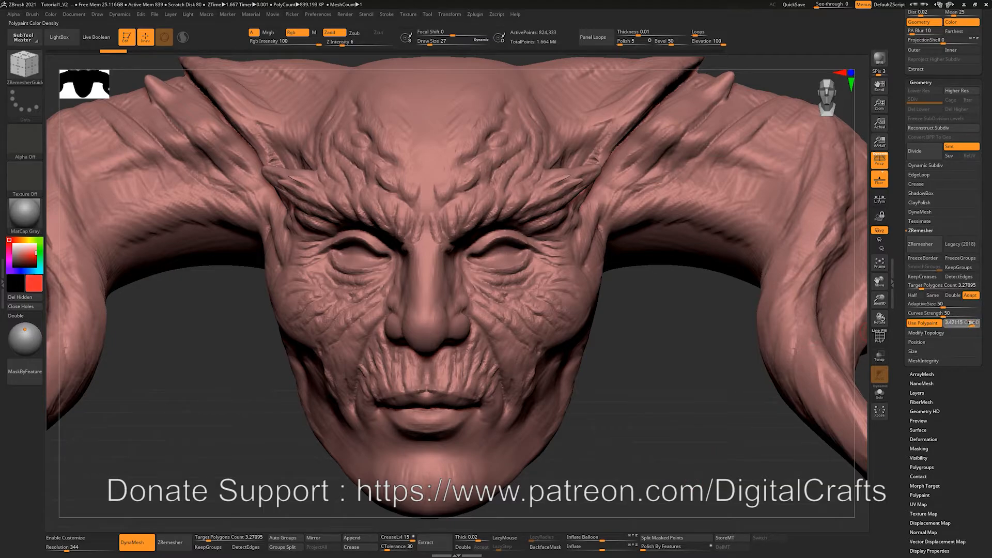
# Fill the whole head with the pale cyan low-density colour, and raise ColorDensity to about 2
pyautogui.moveTo(653, 350)
pyautogui.mouseDown()
pyautogui.moveTo(618, 356)
pyautogui.moveTo(652, 366)
pyautogui.mouseUp()
pyautogui.moveTo(972, 324); pyautogui.dragTo(963, 324)
pyautogui.click(51, 14)
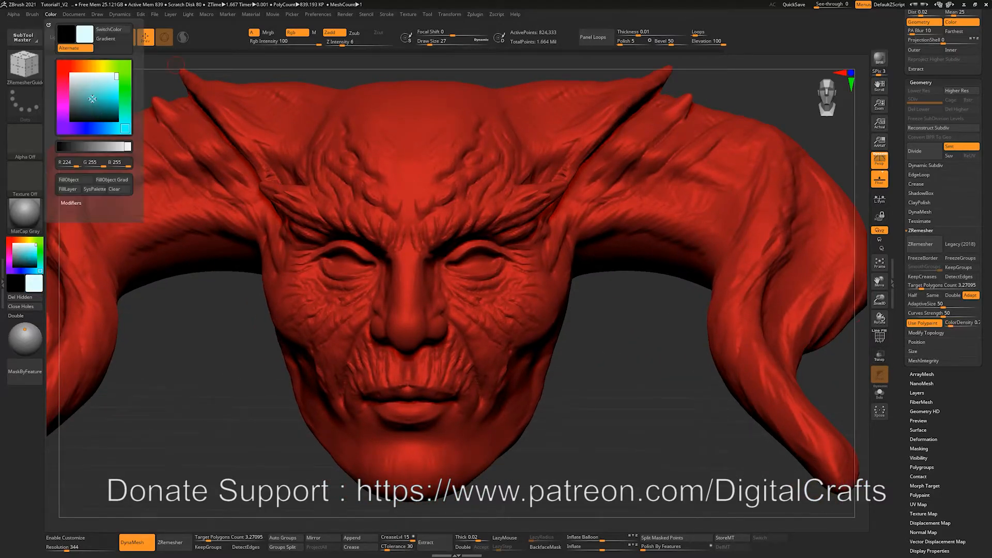
pyautogui.click(71, 183)
pyautogui.keyDown('alt'); pyautogui.moveTo(627, 403); pyautogui.dragTo(604, 399); pyautogui.keyUp('alt')
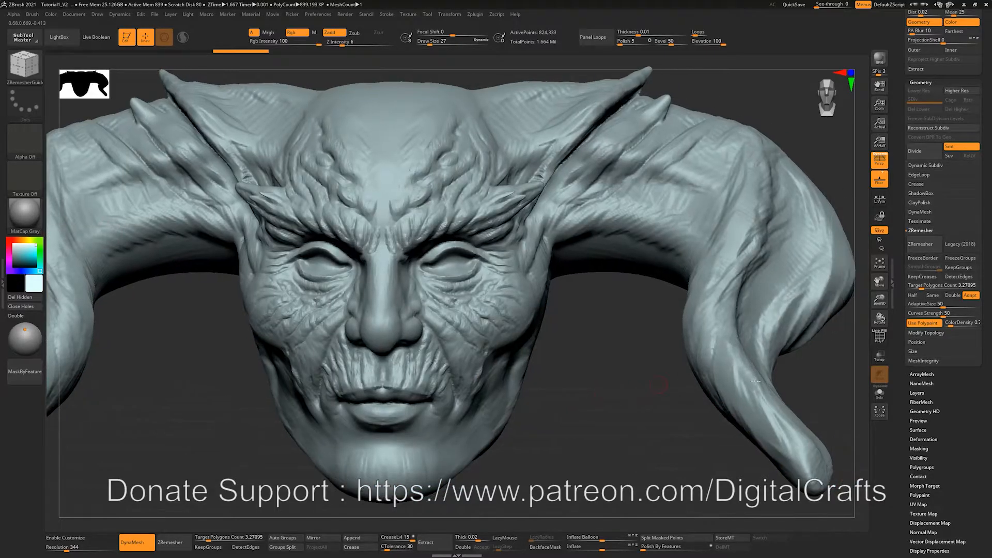
pyautogui.moveTo(959, 324); pyautogui.dragTo(956, 324)
pyautogui.keyDown('alt'); pyautogui.moveTo(572, 425); pyautogui.dragTo(599, 452); pyautogui.keyUp('alt')
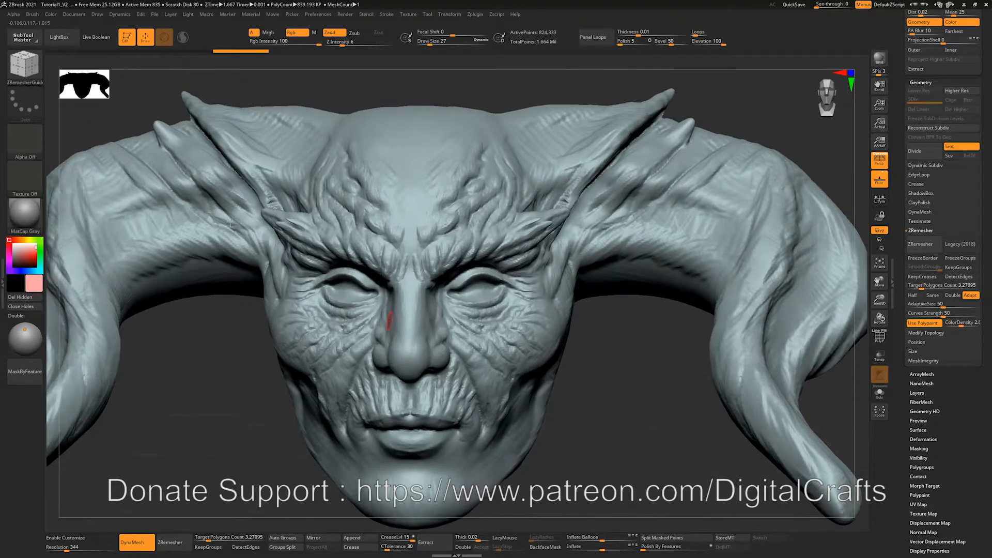
# Try painting the face with the Paint brush at an enlarged draw size of 257, and undo the stroke
pyautogui.press('b')
pyautogui.press('p')
pyautogui.press('a')
pyautogui.press(']')
pyautogui.press(']')
pyautogui.press(']')
pyautogui.press(']')
pyautogui.press(']')
pyautogui.press(']')
pyautogui.press(']')
pyautogui.press(']')
pyautogui.press(']')
pyautogui.press(']')
pyautogui.press(']')
pyautogui.press(']')
pyautogui.press(']')
pyautogui.press(']')
pyautogui.press(']')
pyautogui.press(']')
pyautogui.press(']')
pyautogui.press(']')
pyautogui.press(']')
pyautogui.press(']')
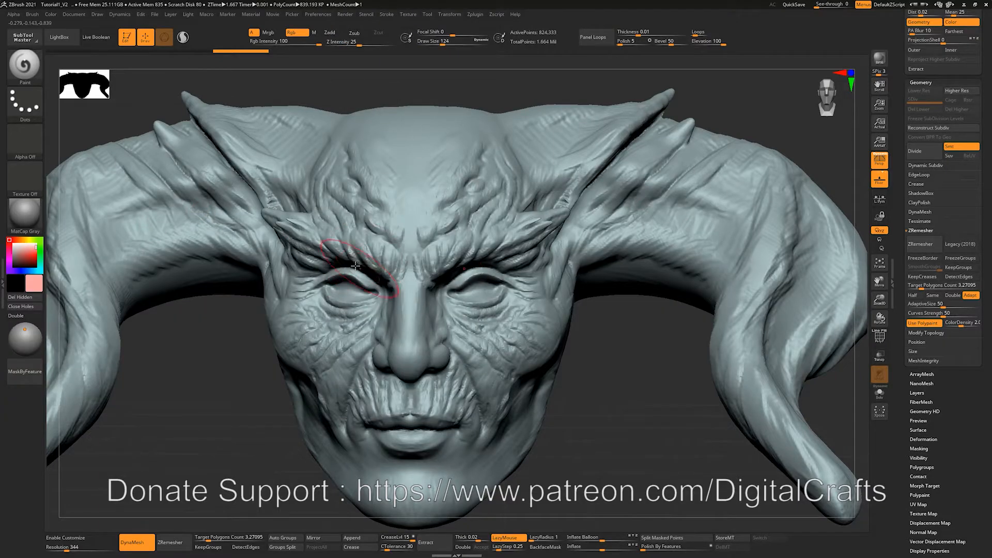
pyautogui.moveTo(405, 229)
pyautogui.mouseDown()
pyautogui.moveTo(411, 330)
pyautogui.moveTo(413, 233)
pyautogui.moveTo(491, 335)
pyautogui.moveTo(423, 180)
pyautogui.moveTo(439, 460)
pyautogui.moveTo(453, 451)
pyautogui.mouseUp()
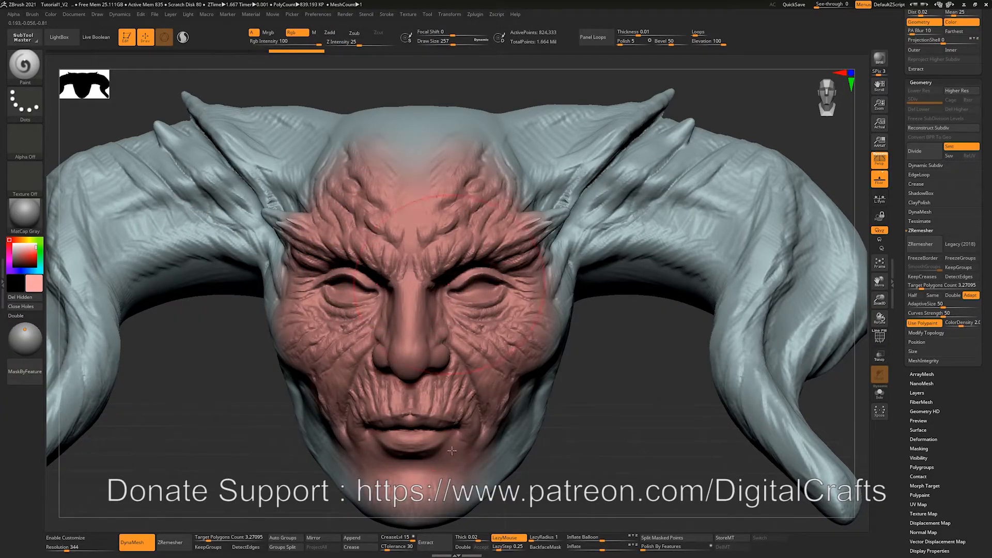
pyautogui.hotkey('ctrl', 'z')
# Set up the Standard brush for colour-only painting with the FreeHand stroke, Alpha Off, Zadd off and Rgb on
pyautogui.press('b')
pyautogui.press('s')
pyautogui.press('t')
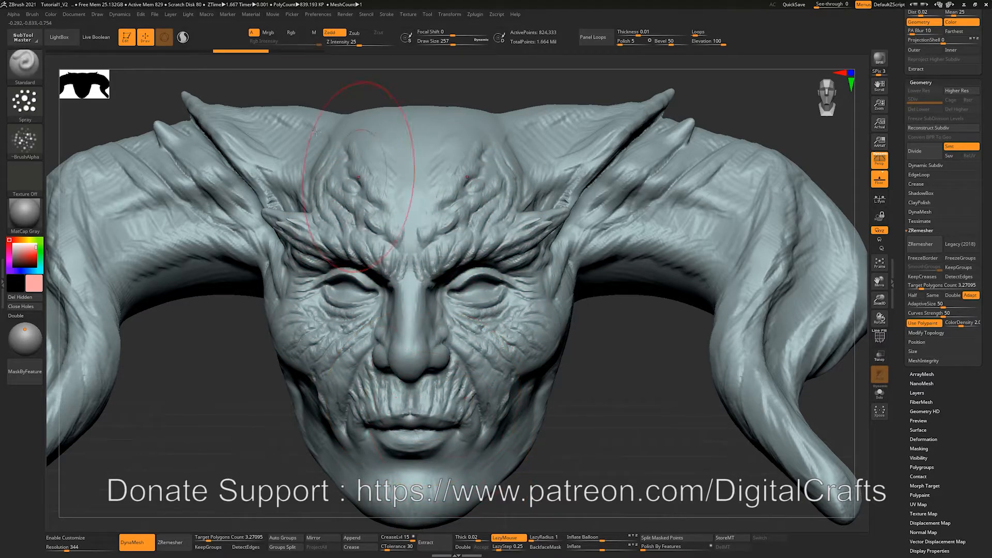
pyautogui.click(21, 110)
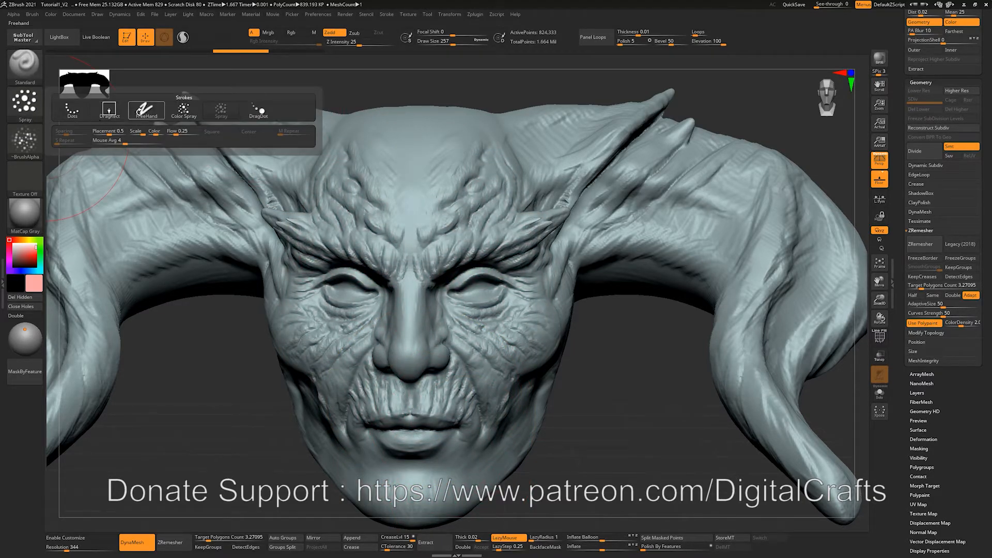
pyautogui.click(147, 111)
pyautogui.click(25, 141)
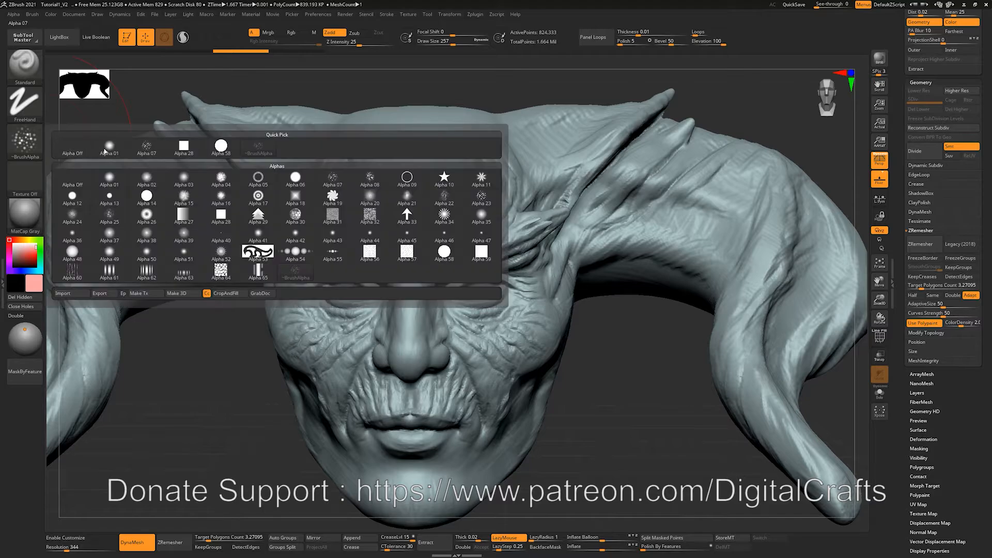
pyautogui.click(108, 155)
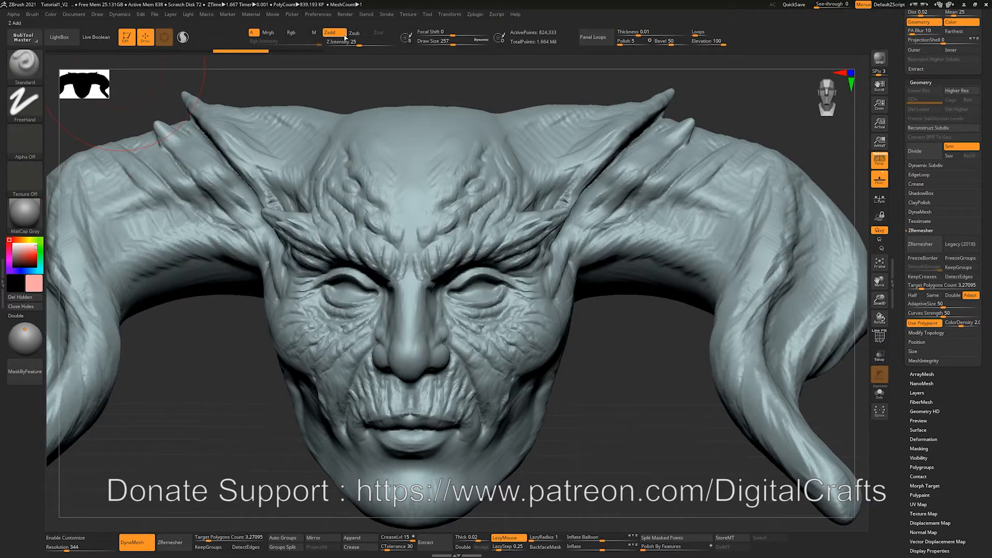
pyautogui.click(331, 32)
pyautogui.click(291, 33)
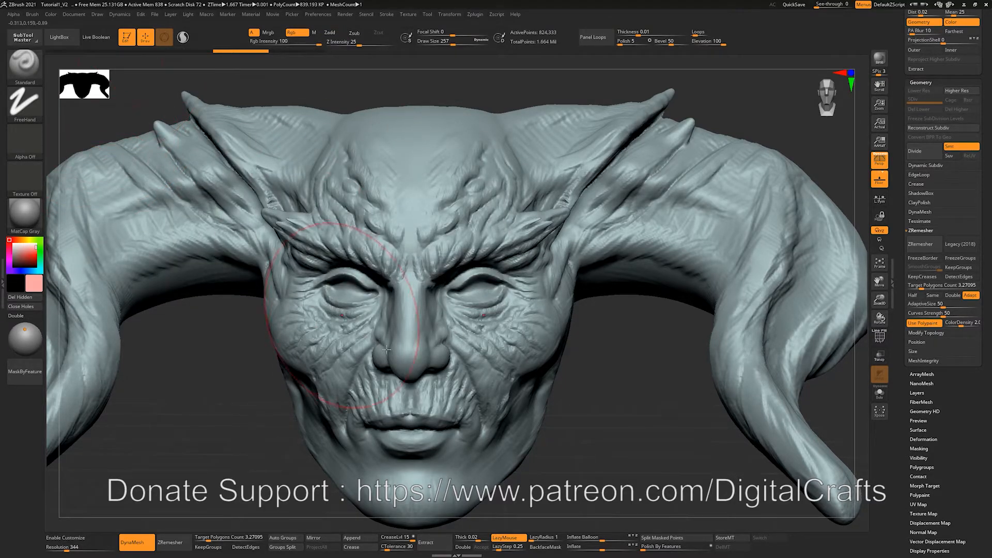
# Paint the face and forehead at ColorDensity about 2, and the eyes, brow, nose and mouth area at a higher density
pyautogui.moveTo(430, 286)
pyautogui.mouseDown()
pyautogui.moveTo(444, 222)
pyautogui.moveTo(483, 364)
pyautogui.moveTo(392, 445)
pyautogui.moveTo(414, 511)
pyautogui.moveTo(546, 346)
pyautogui.mouseUp()
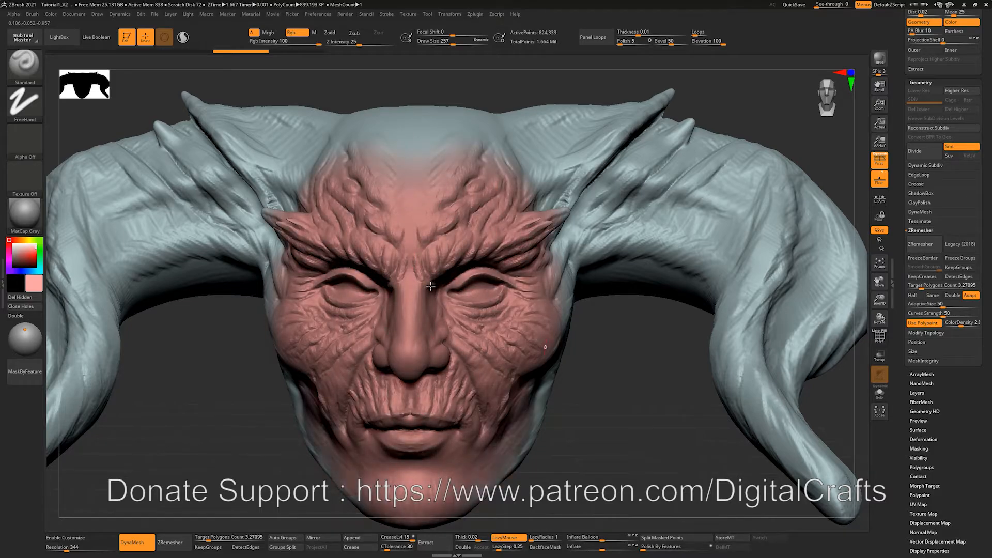
pyautogui.moveTo(423, 206)
pyautogui.mouseDown()
pyautogui.moveTo(528, 171)
pyautogui.moveTo(455, 162)
pyautogui.mouseUp()
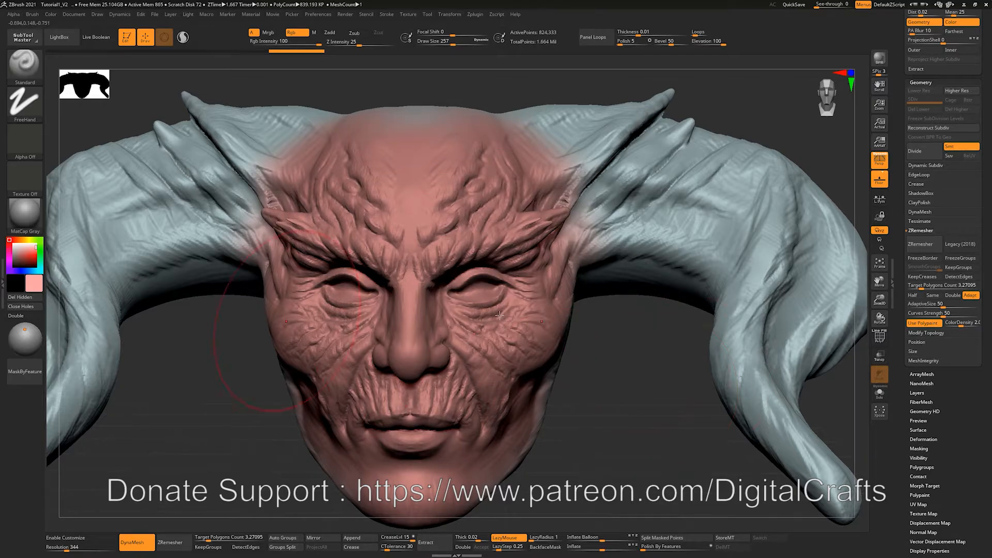
pyautogui.moveTo(961, 327); pyautogui.dragTo(963, 325)
pyautogui.moveTo(496, 278); pyautogui.dragTo(468, 303)
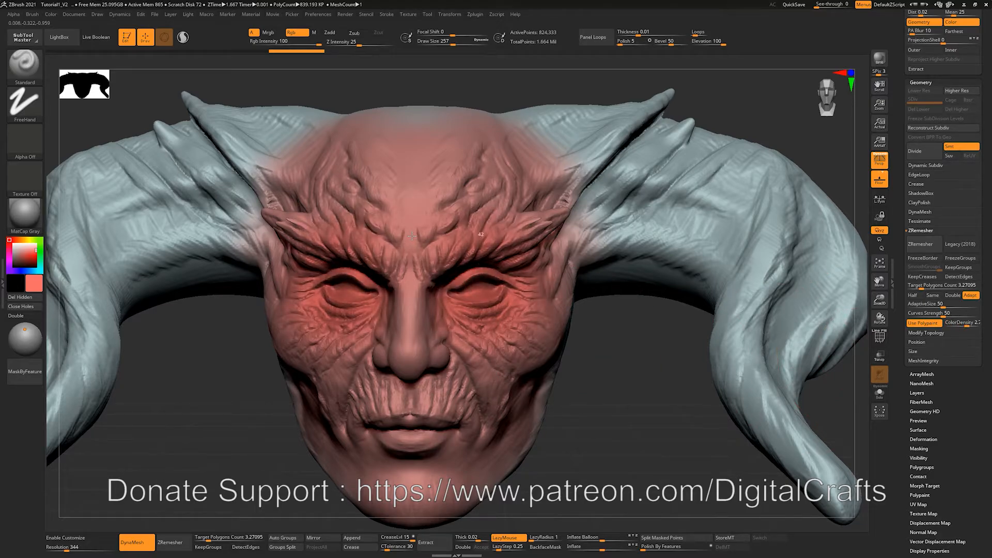
pyautogui.moveTo(412, 237); pyautogui.dragTo(424, 269)
pyautogui.moveTo(433, 364)
pyautogui.mouseDown()
pyautogui.moveTo(423, 403)
pyautogui.moveTo(422, 388)
pyautogui.mouseUp()
# Set ColorDensity to 4 and paint the eyes and lips with a draw size of 56
pyautogui.moveTo(961, 323); pyautogui.dragTo(971, 323)
pyautogui.keyDown('ctrl'); pyautogui.moveTo(641, 398); pyautogui.dragTo(553, 258, button='right'); pyautogui.keyUp('ctrl')
pyautogui.press('s')
pyautogui.moveTo(523, 249)
pyautogui.mouseDown()
pyautogui.moveTo(479, 239)
pyautogui.moveTo(467, 262)
pyautogui.mouseUp()
pyautogui.press('s')
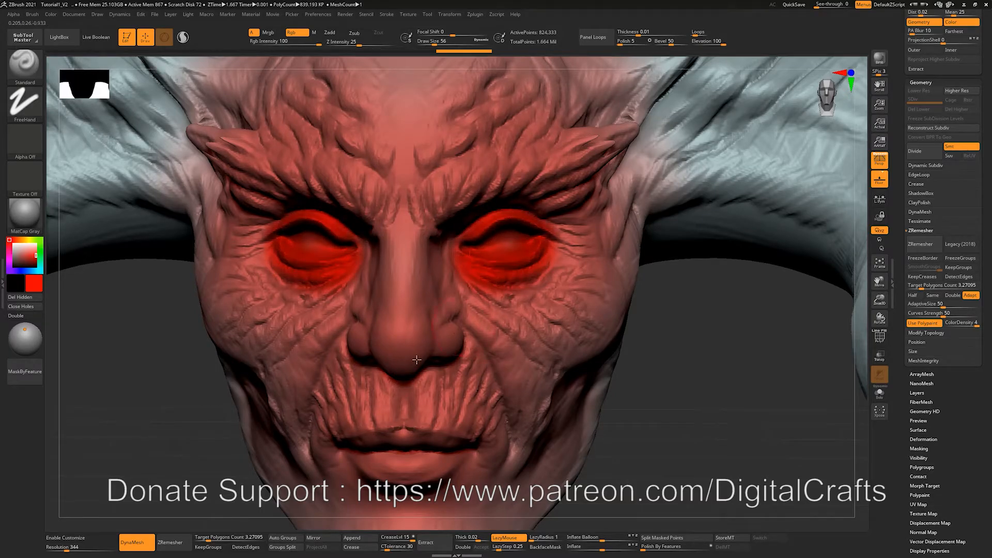
pyautogui.moveTo(386, 458); pyautogui.dragTo(386, 458)
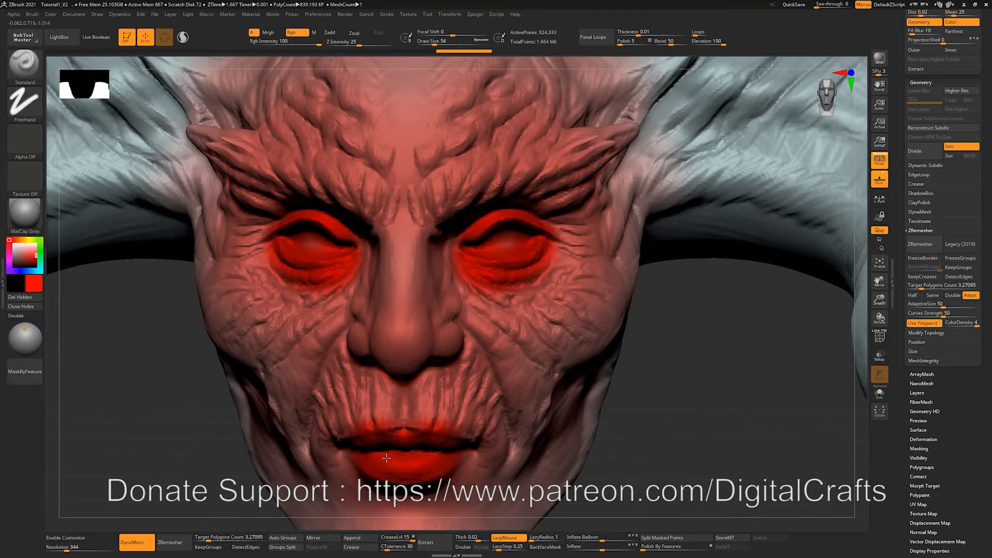
# Remesh the density-painted head with ZRemesher and show its polyframe
pyautogui.press('f')
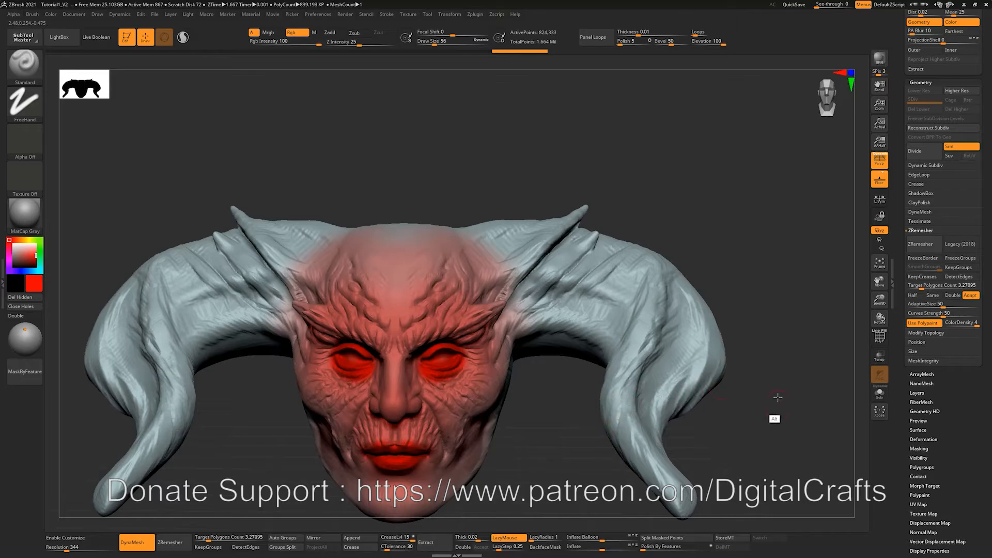
pyautogui.moveTo(774, 322); pyautogui.dragTo(780, 331, button='right')
pyautogui.click(913, 247)
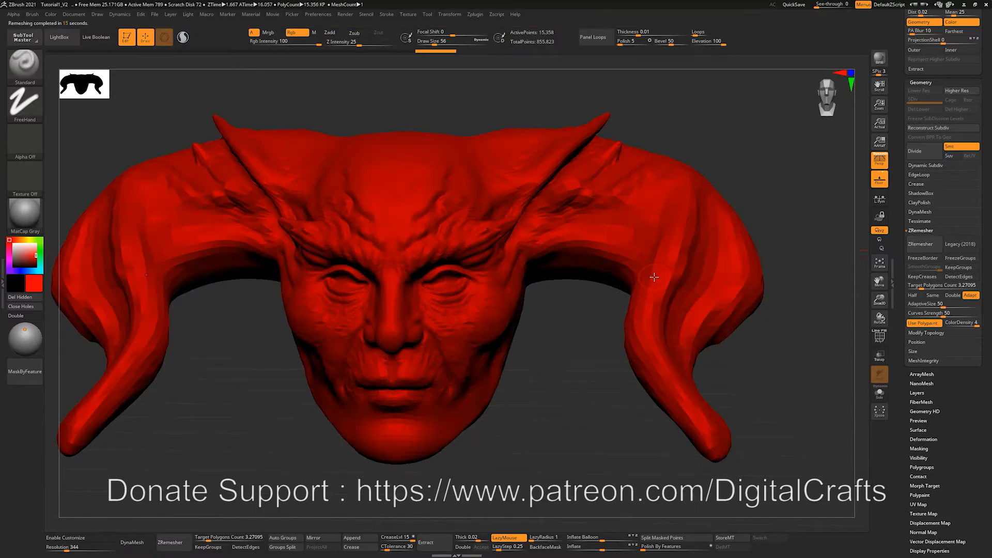
pyautogui.hotkey('shift', 'f')
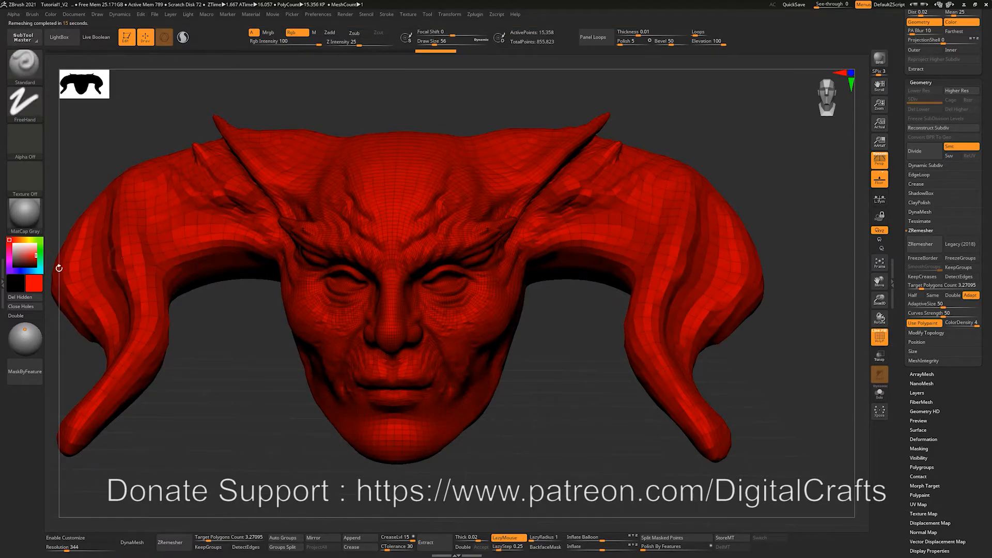
# Reset the main colour to white with ColorDensity 1, and inspect the polygon density across the face and horns
pyautogui.click(16, 247)
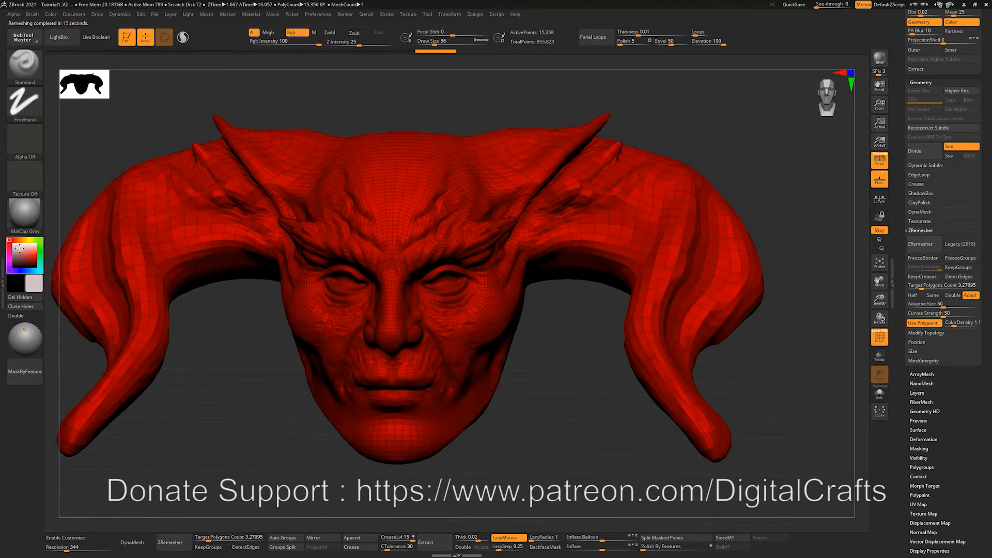
pyautogui.moveTo(601, 420)
pyautogui.keyDown('ctrl'); pyautogui.mouseDown(button='right')
pyautogui.moveTo(598, 395)
pyautogui.moveTo(746, 346)
pyautogui.mouseUp(button='right'); pyautogui.keyUp('ctrl')
pyautogui.keyDown('alt'); pyautogui.moveTo(582, 209); pyautogui.dragTo(582, 272, button='right'); pyautogui.keyUp('alt')
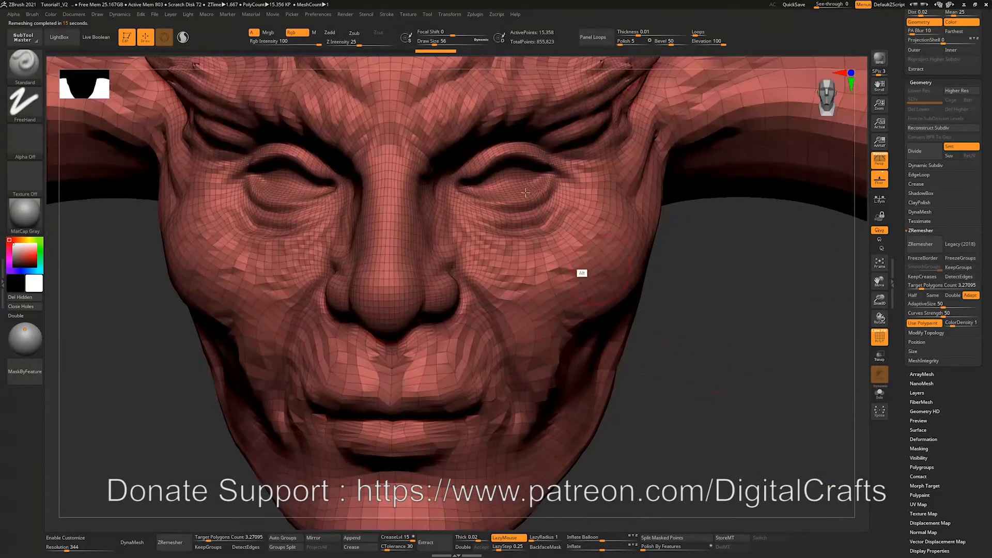
pyautogui.moveTo(717, 240); pyautogui.dragTo(544, 399)
pyautogui.moveTo(665, 441); pyautogui.dragTo(789, 369)
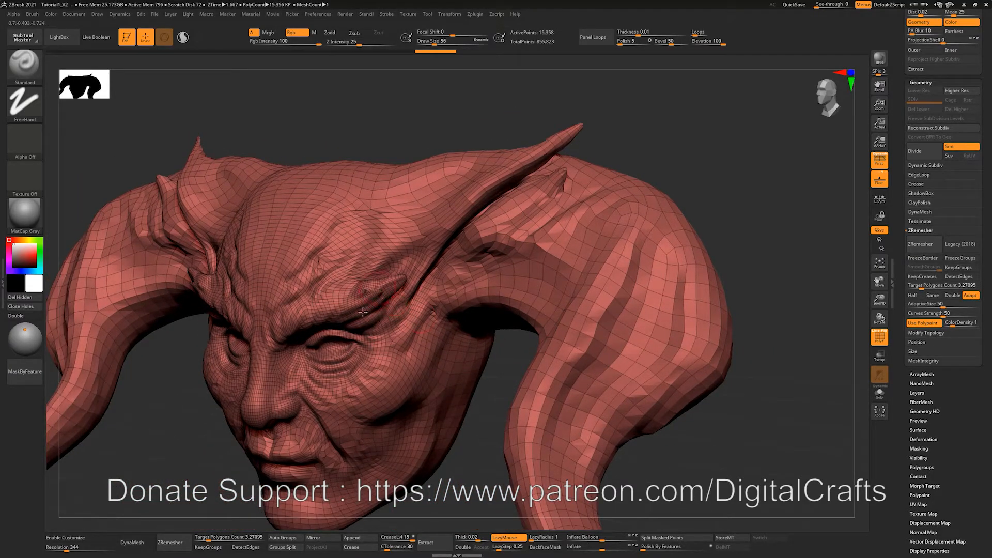
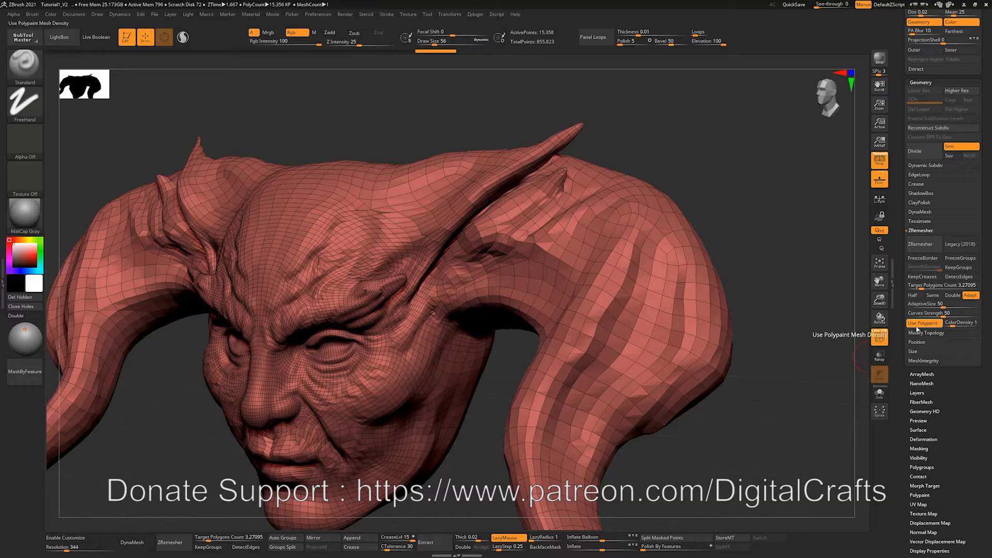
# Disable Use Polypaint for ZRemesher and compare the remeshed head with and without the polyframe
pyautogui.click(927, 325)
pyautogui.hotkey('shift', 'f')
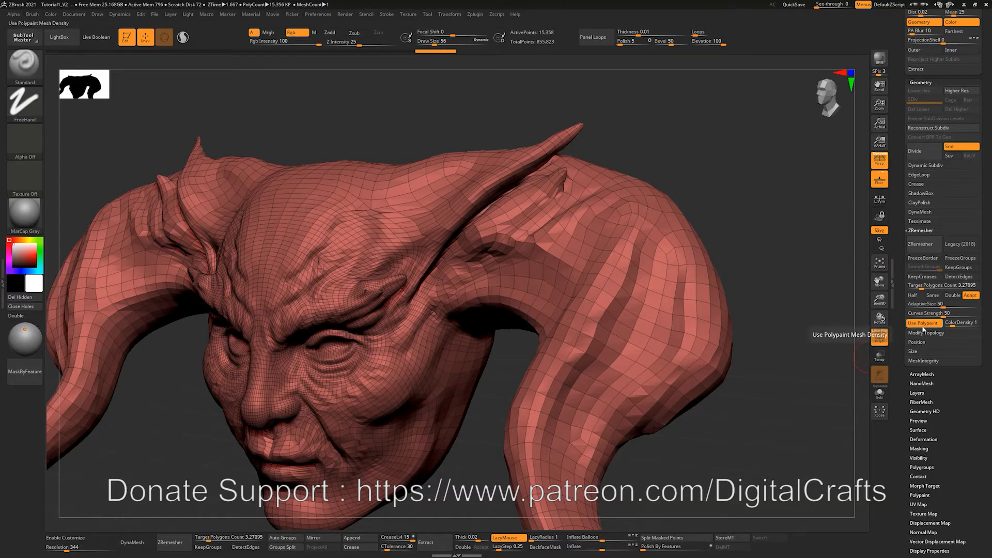
pyautogui.moveTo(734, 420); pyautogui.dragTo(724, 411)
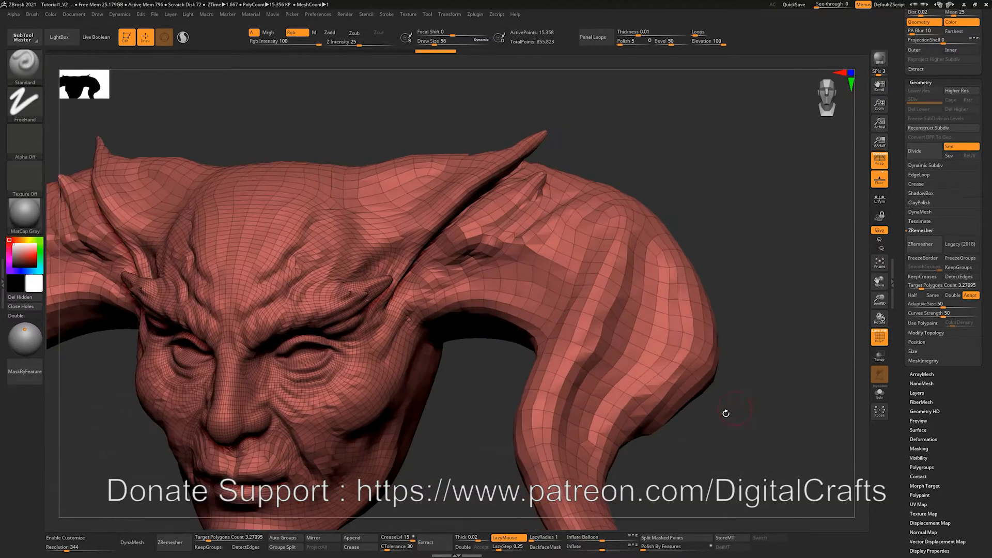
pyautogui.hotkey('shift', 'f')
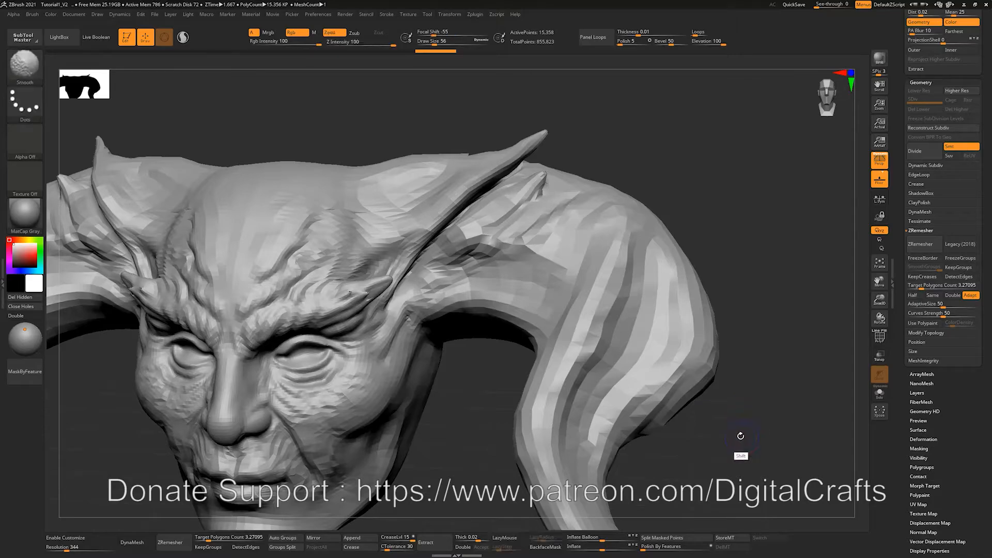
pyautogui.hotkey('shift', 'f')
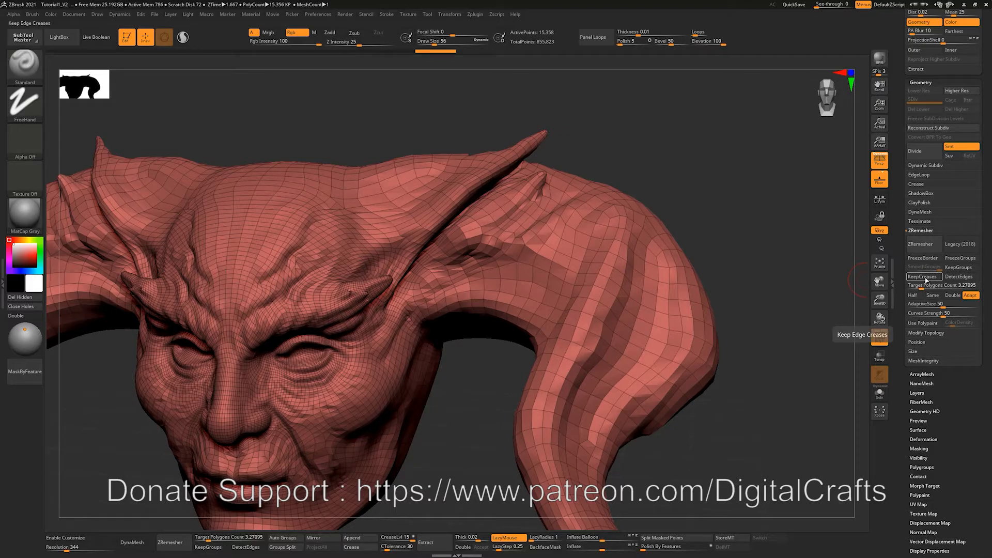
pyautogui.keyDown('alt'); pyautogui.moveTo(749, 478); pyautogui.dragTo(770, 435); pyautogui.keyUp('alt')
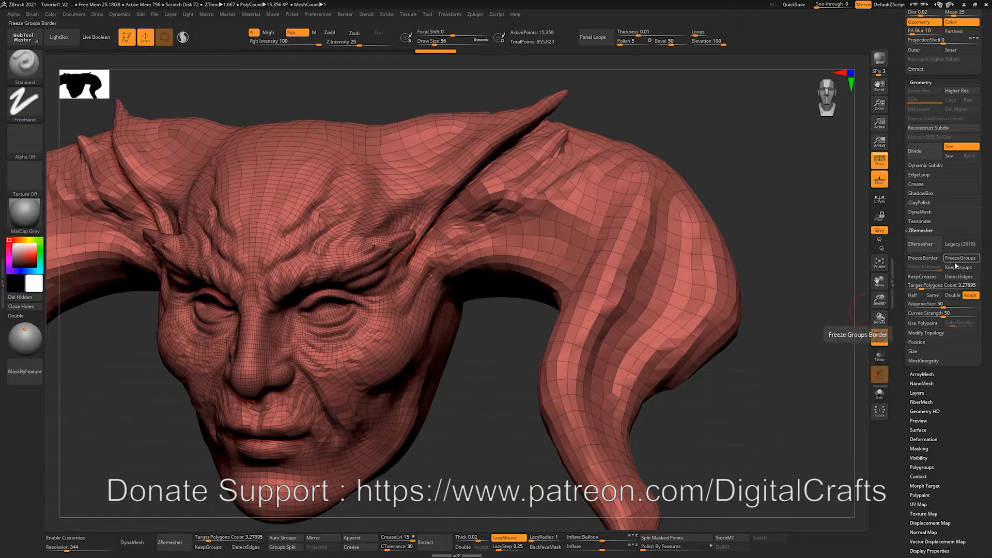
pyautogui.moveTo(728, 481); pyautogui.dragTo(750, 430)
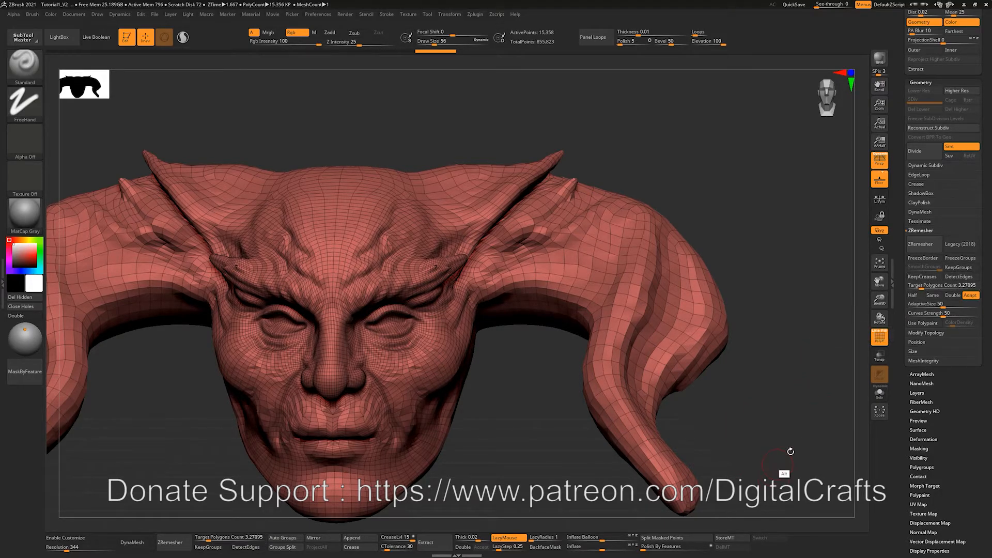
pyautogui.moveTo(786, 453); pyautogui.dragTo(784, 437)
pyautogui.hotkey('shift', 'f')
pyautogui.hotkey('shift', 'f')
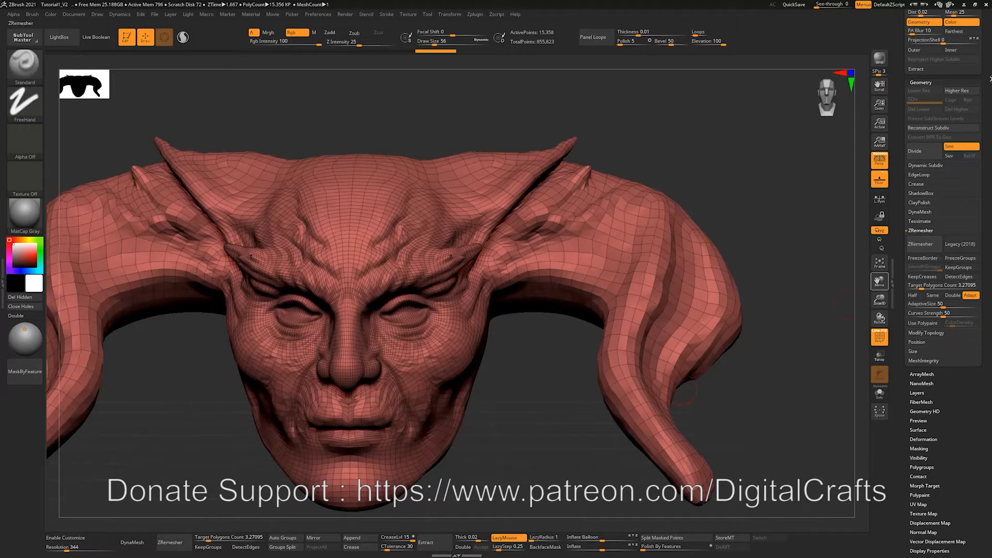
# Switch to the Cylinder3D primitive and convert it to a PolyMesh3D
pyautogui.moveTo(902, 273); pyautogui.dragTo(901, 496)
pyautogui.click(971, 106)
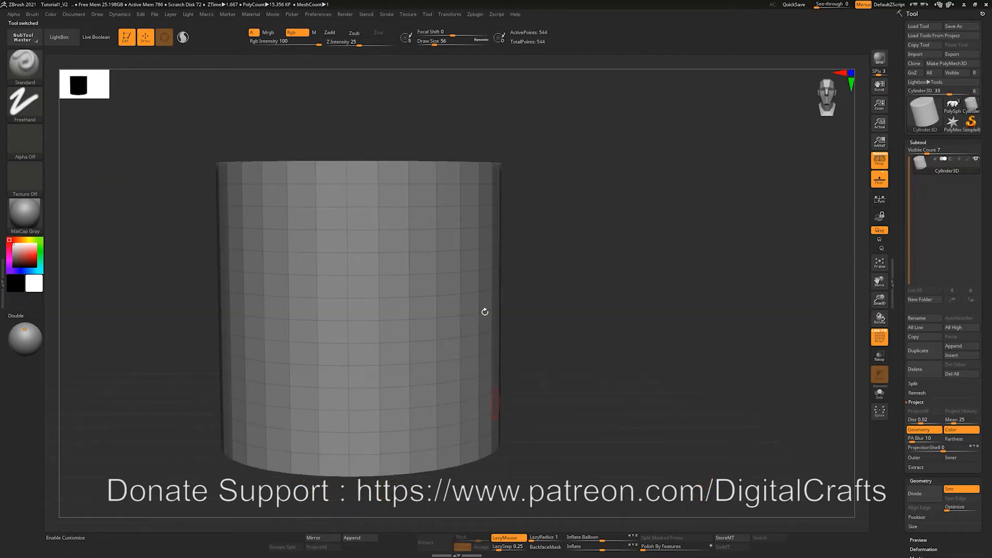
pyautogui.keyDown('ctrl'); pyautogui.moveTo(679, 259); pyautogui.dragTo(690, 227, button='right'); pyautogui.keyUp('ctrl')
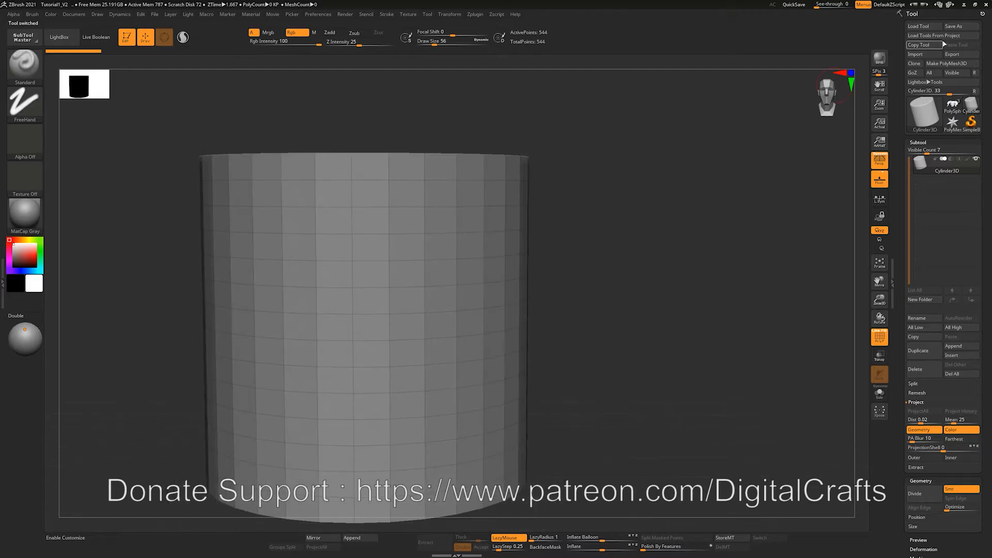
pyautogui.click(941, 64)
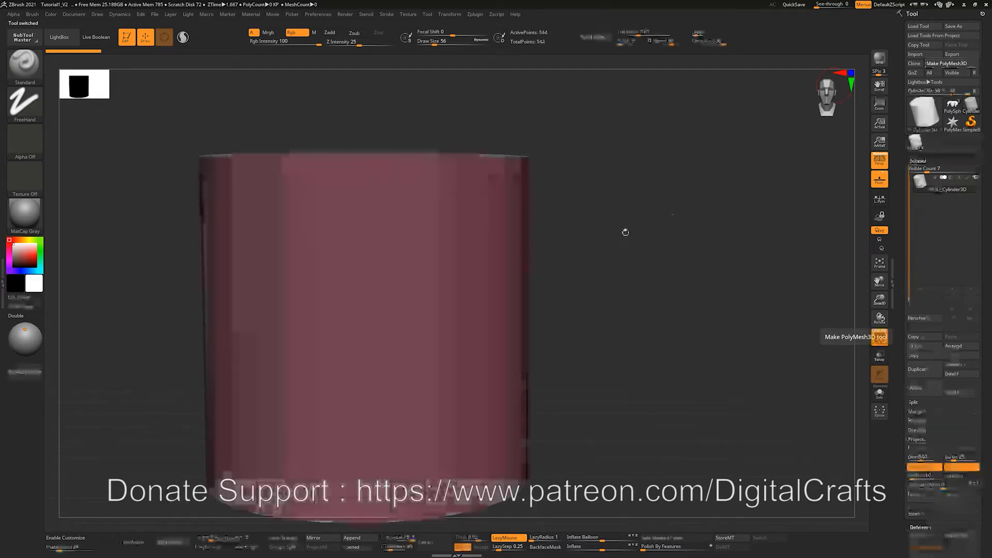
pyautogui.moveTo(634, 212); pyautogui.dragTo(638, 233)
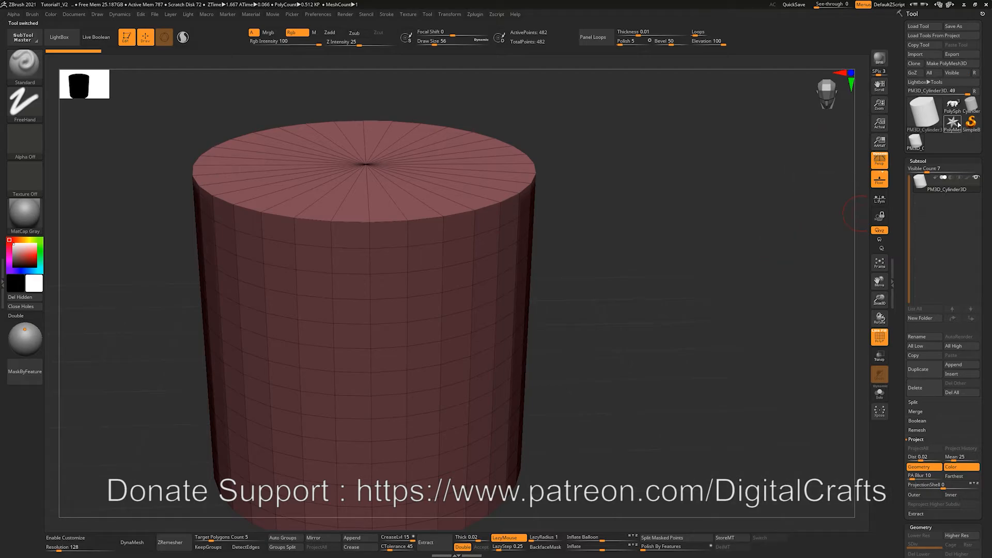
# Return to the unconverted Cylinder3D primitive and enlarge the brush to a draw size of 197
pyautogui.click(972, 106)
pyautogui.keyDown('alt'); pyautogui.moveTo(595, 219); pyautogui.dragTo(687, 206); pyautogui.keyUp('alt')
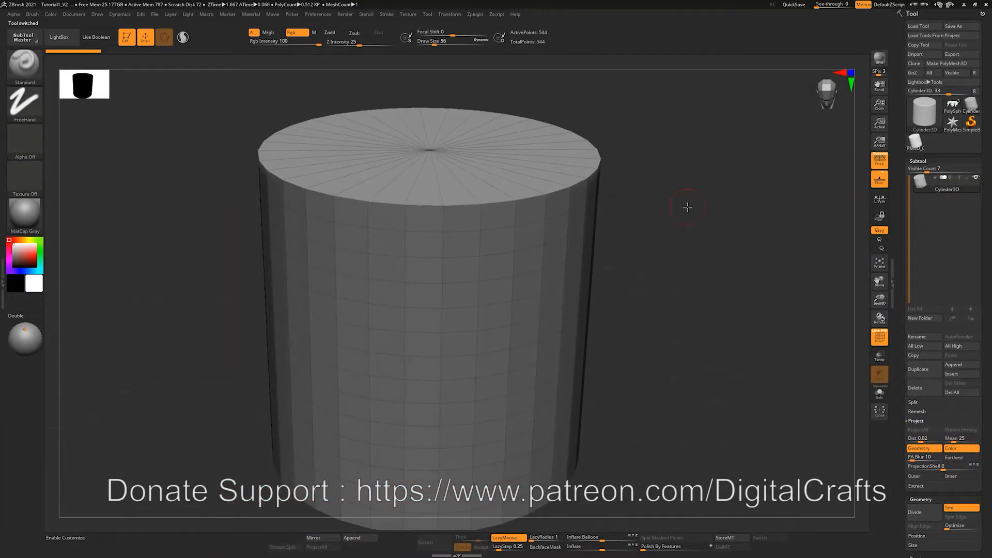
pyautogui.press('s')
pyautogui.moveTo(472, 246); pyautogui.dragTo(487, 239)
pyautogui.moveTo(487, 239)
pyautogui.mouseDown(button='right')
pyautogui.moveTo(443, 218)
pyautogui.moveTo(496, 250)
pyautogui.moveTo(455, 248)
pyautogui.moveTo(467, 270)
pyautogui.moveTo(390, 212)
pyautogui.moveTo(426, 214)
pyautogui.moveTo(437, 286)
pyautogui.moveTo(441, 254)
pyautogui.moveTo(427, 281)
pyautogui.moveTo(473, 283)
pyautogui.moveTo(529, 348)
pyautogui.moveTo(501, 327)
pyautogui.moveTo(474, 231)
pyautogui.mouseUp(button='right')
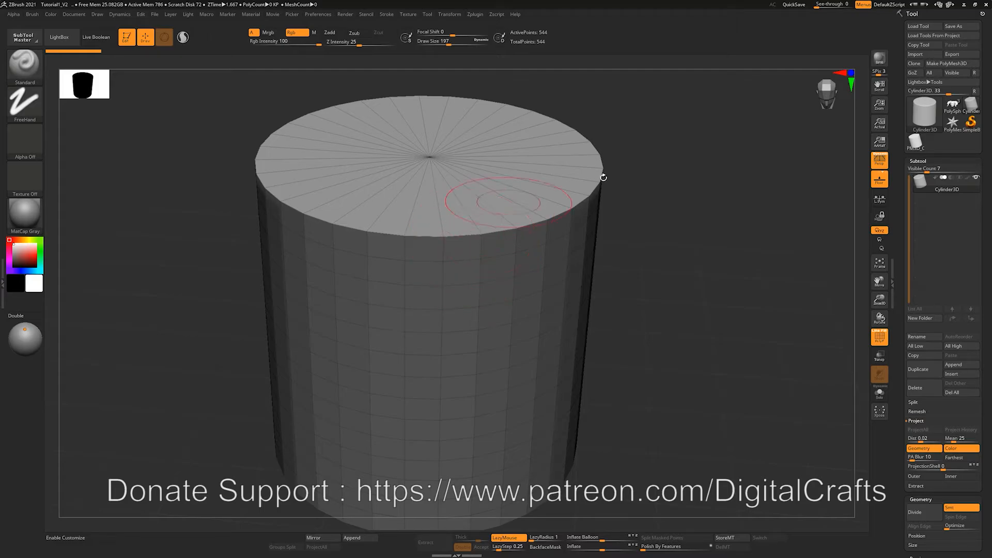
# Convert the Cylinder3D primitive to a PolyMesh3D and enlarge the brush to a draw size of 393
pyautogui.click(953, 64)
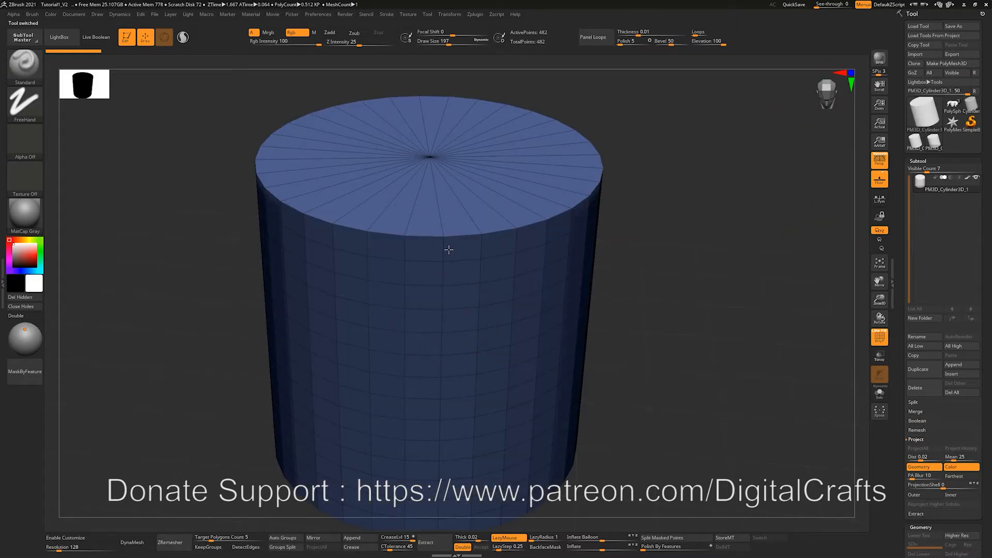
pyautogui.moveTo(673, 295); pyautogui.dragTo(677, 215)
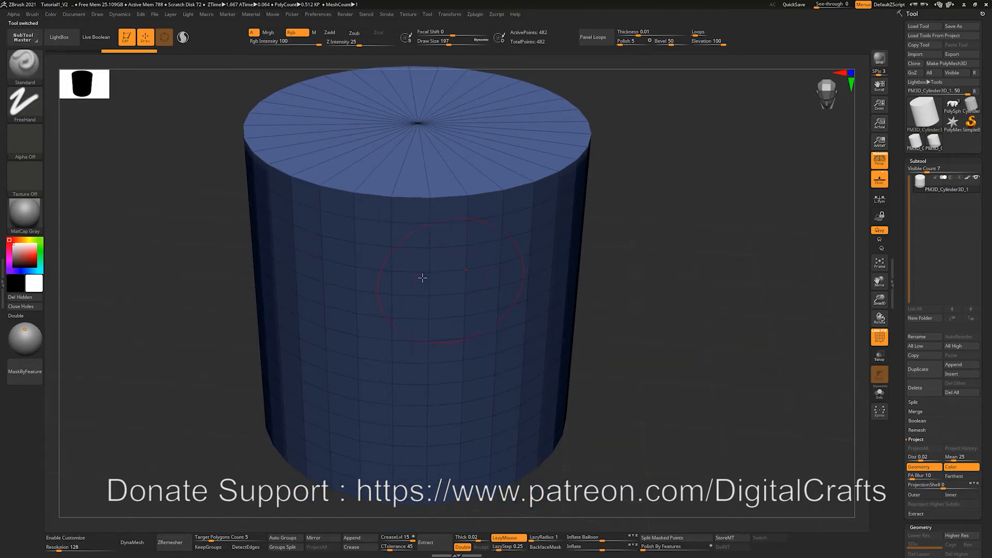
pyautogui.press('s')
pyautogui.moveTo(444, 228); pyautogui.dragTo(456, 229)
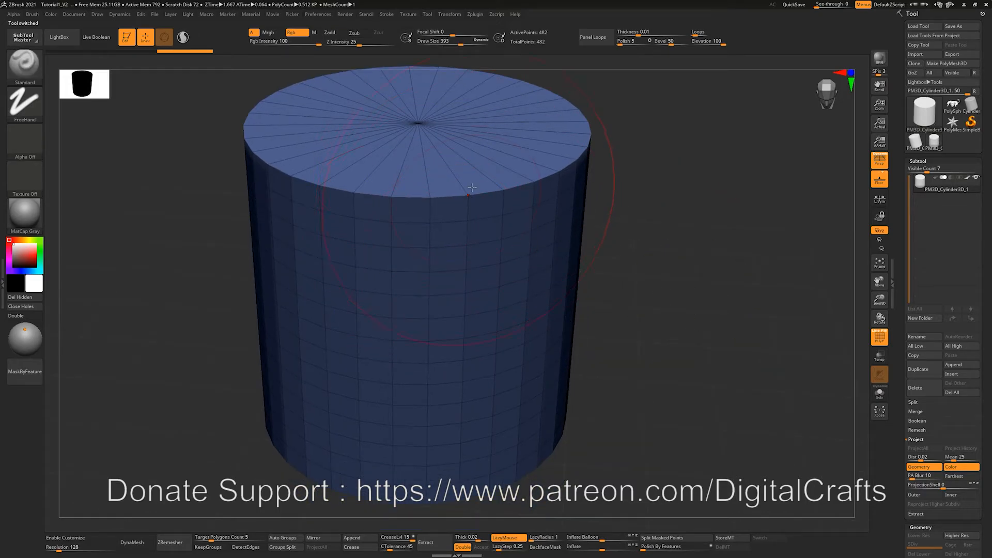
# Choose the Standard brush with Rgb turned off, and undo a test stroke on the cylinder's side
pyautogui.press('b')
pyautogui.press('m')
pyautogui.press('v')
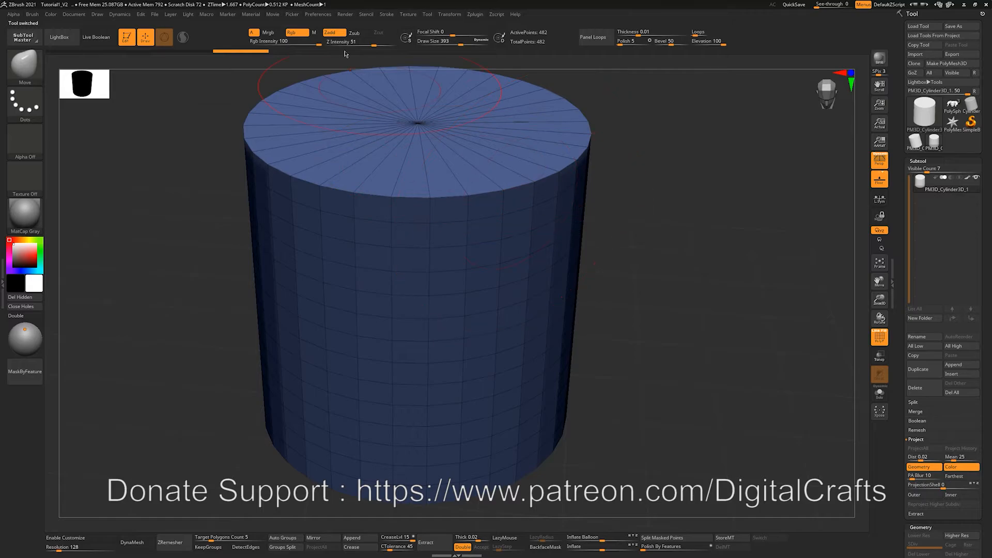
pyautogui.press('b')
pyautogui.press('s')
pyautogui.press('t')
pyautogui.click(297, 33)
pyautogui.moveTo(429, 271)
pyautogui.mouseDown()
pyautogui.moveTo(410, 268)
pyautogui.moveTo(424, 301)
pyautogui.moveTo(482, 281)
pyautogui.moveTo(468, 312)
pyautogui.mouseUp()
pyautogui.hotkey('ctrl', 'z')
# Hide the polyframe and reduce the brush to a draw size of 202
pyautogui.moveTo(641, 310)
pyautogui.mouseDown(button='right')
pyautogui.moveTo(651, 284)
pyautogui.moveTo(636, 284)
pyautogui.moveTo(654, 309)
pyautogui.mouseUp(button='right')
pyautogui.hotkey('shift', 'f')
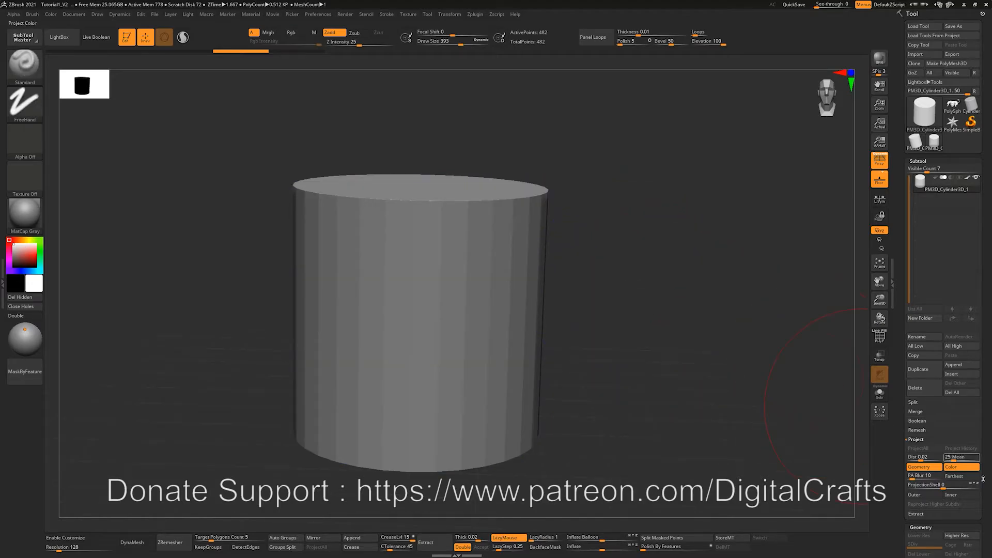
pyautogui.moveTo(979, 477); pyautogui.dragTo(979, 4)
pyautogui.moveTo(645, 253)
pyautogui.keyDown('alt'); pyautogui.mouseDown(button='right')
pyautogui.moveTo(643, 275)
pyautogui.moveTo(652, 273)
pyautogui.mouseUp(button='right'); pyautogui.keyUp('alt')
pyautogui.press('s')
pyautogui.moveTo(654, 272); pyautogui.dragTo(643, 272)
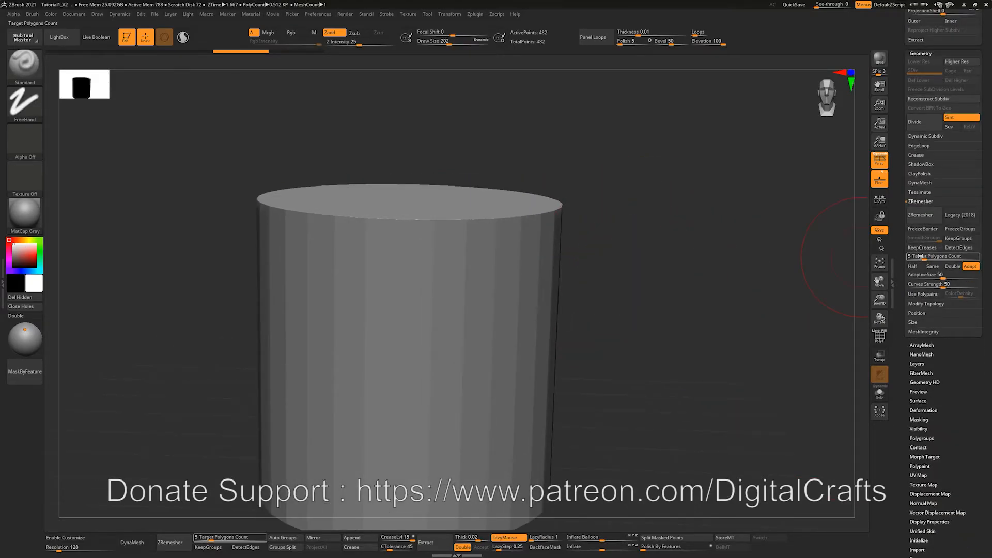
# Remesh the cylinder with ZRemesher at a Target Polygons Count of 0.9447 and inspect its top edge with and without the polyframe
pyautogui.click(921, 201)
pyautogui.click(921, 201)
pyautogui.click(920, 215)
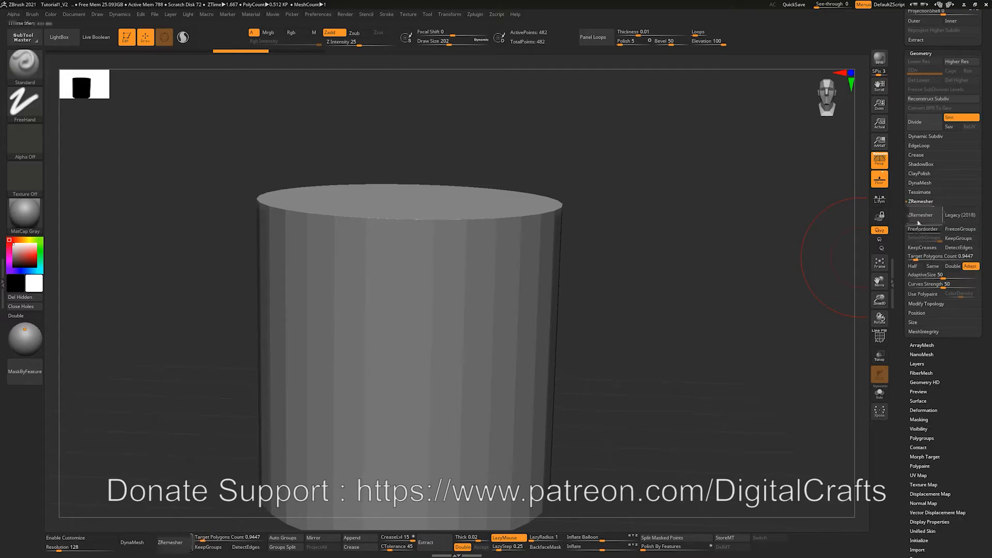
pyautogui.keyDown('alt'); pyautogui.moveTo(632, 361); pyautogui.dragTo(688, 333, button='right'); pyautogui.keyUp('alt')
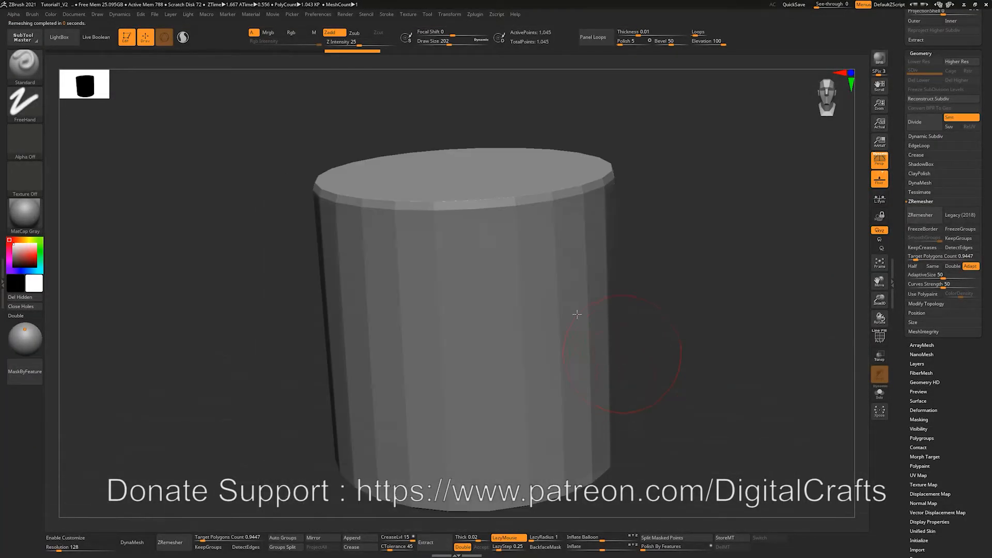
pyautogui.hotkey('shift', 'f')
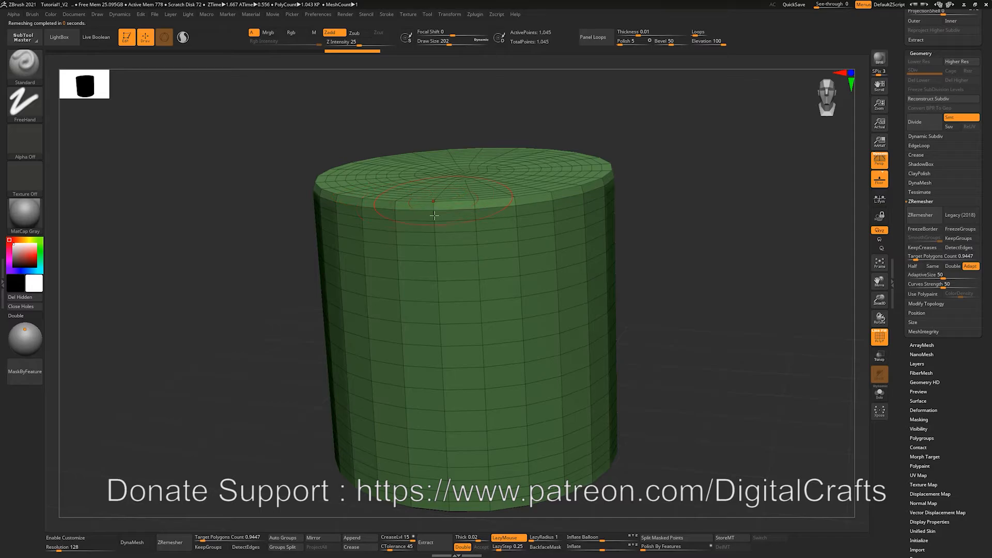
pyautogui.hotkey('shift', 'f')
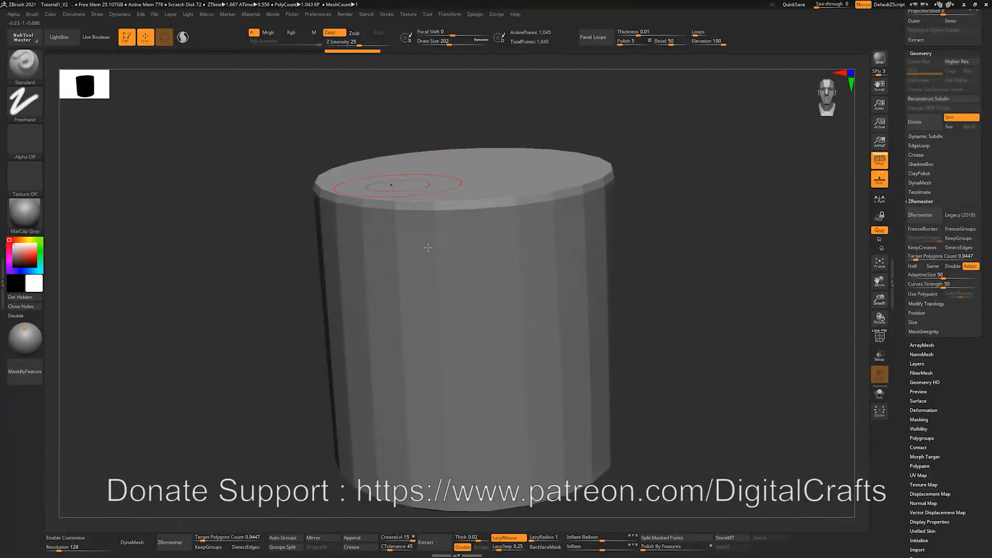
# Undo the remesh, enable DetectEdges, and run ZRemesher on the cylinder again
pyautogui.hotkey('ctrl', 'z')
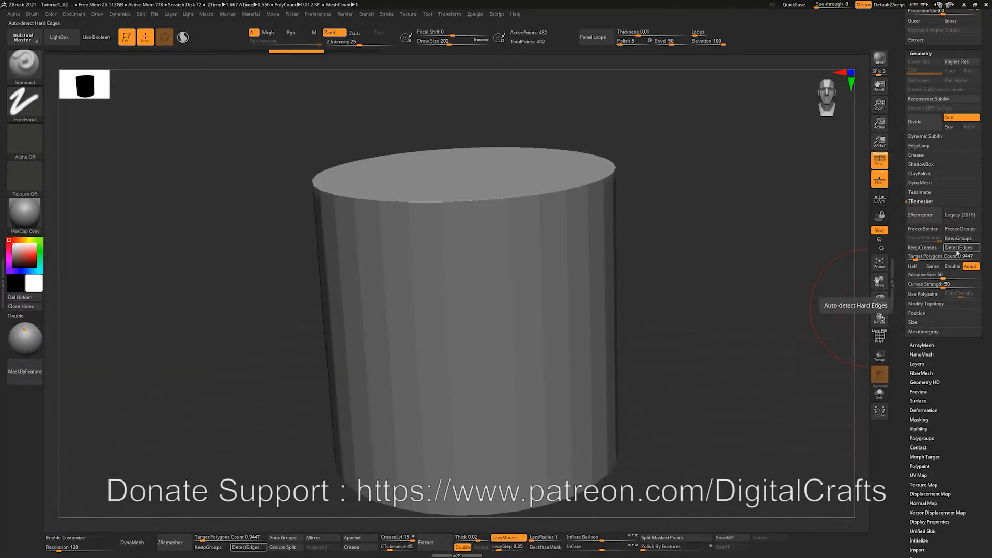
pyautogui.click(959, 248)
pyautogui.hotkey('shift', 'f')
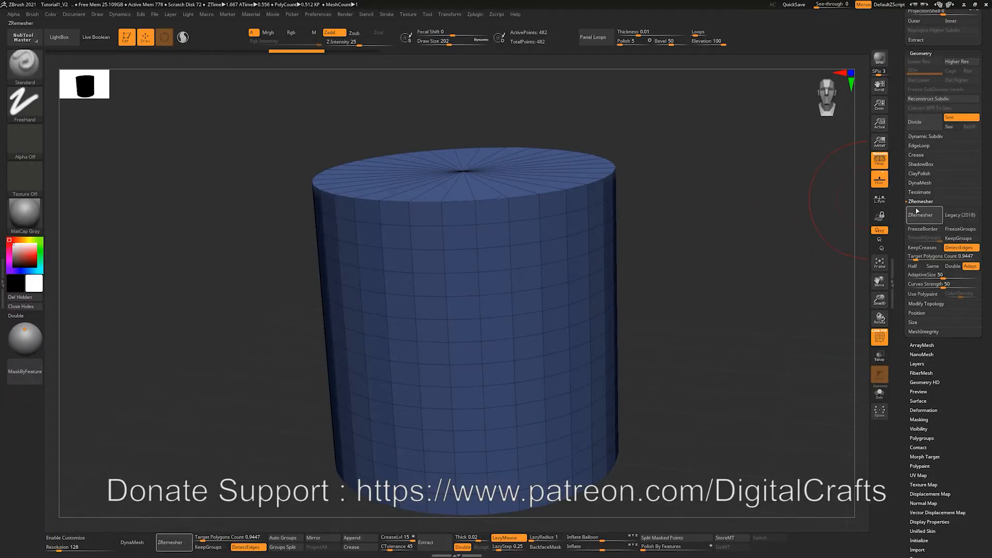
pyautogui.click(917, 212)
pyautogui.moveTo(733, 358)
pyautogui.mouseDown()
pyautogui.moveTo(739, 350)
pyautogui.moveTo(716, 366)
pyautogui.mouseUp()
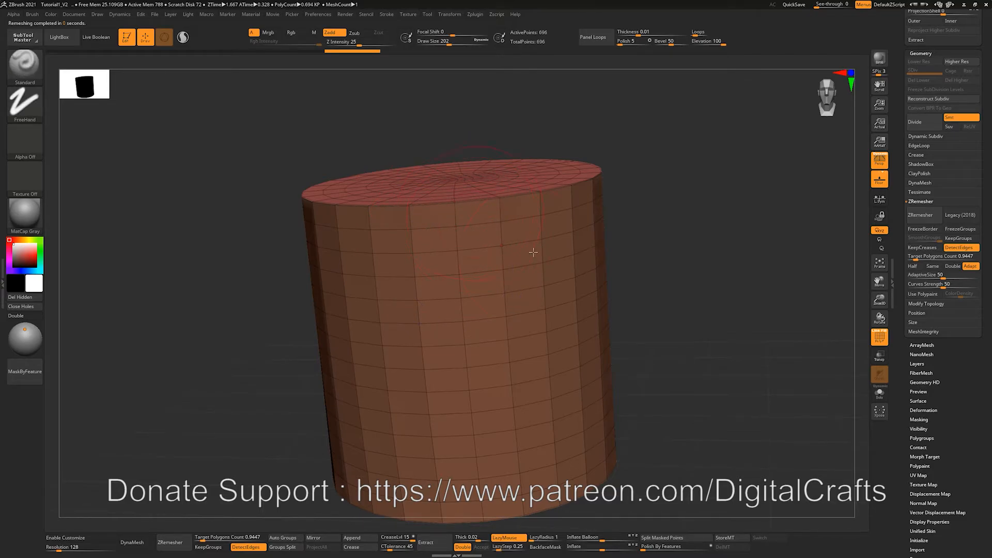
# Compare the cylinder's hard edges before and after the DetectEdges remesh by undoing and redoing it
pyautogui.moveTo(711, 248); pyautogui.dragTo(594, 279)
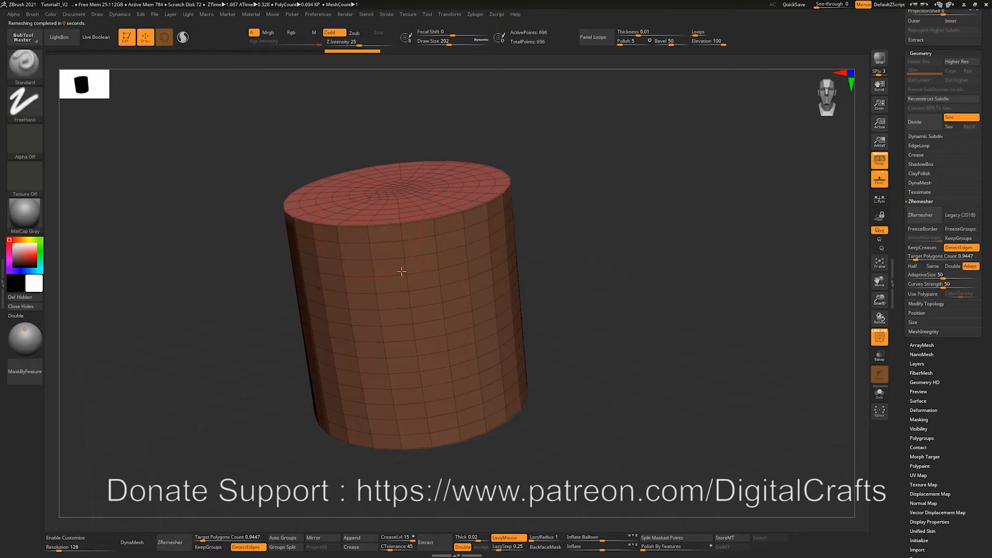
pyautogui.moveTo(600, 217)
pyautogui.keyDown('alt'); pyautogui.mouseDown()
pyautogui.moveTo(598, 197)
pyautogui.moveTo(613, 231)
pyautogui.mouseUp(); pyautogui.keyUp('alt')
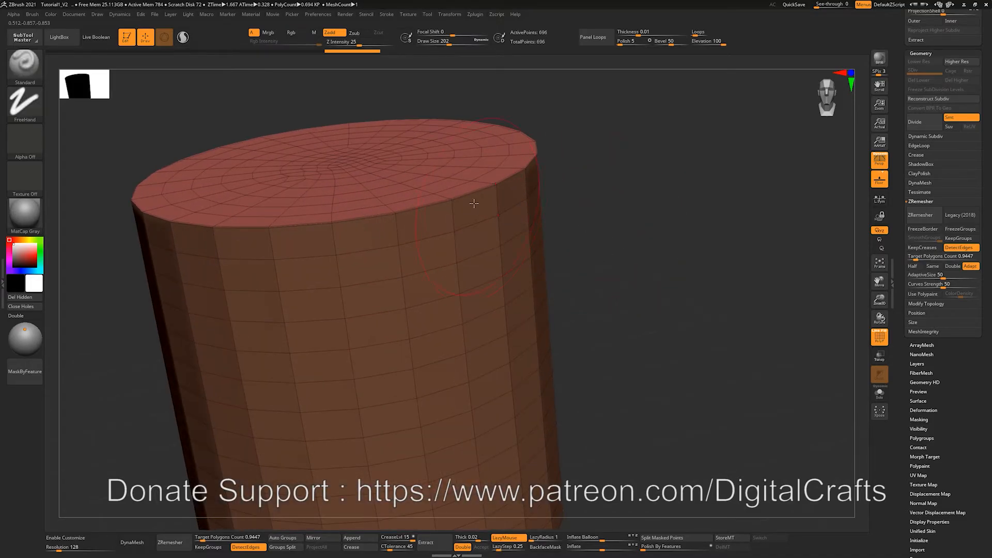
pyautogui.hotkey('shift', 'f')
pyautogui.moveTo(664, 271); pyautogui.dragTo(711, 260)
pyautogui.hotkey('ctrl', 'shift')
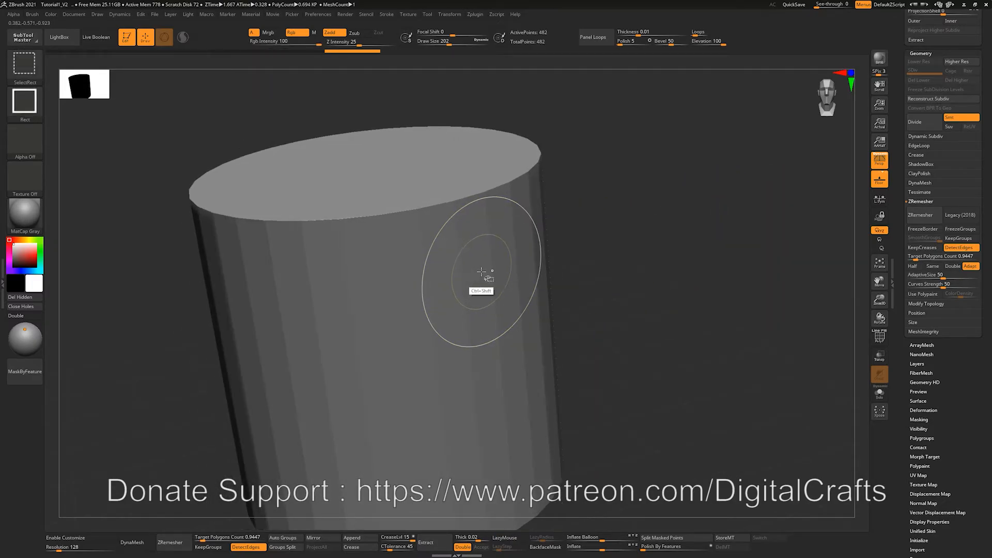
pyautogui.hotkey('ctrl', 'z')
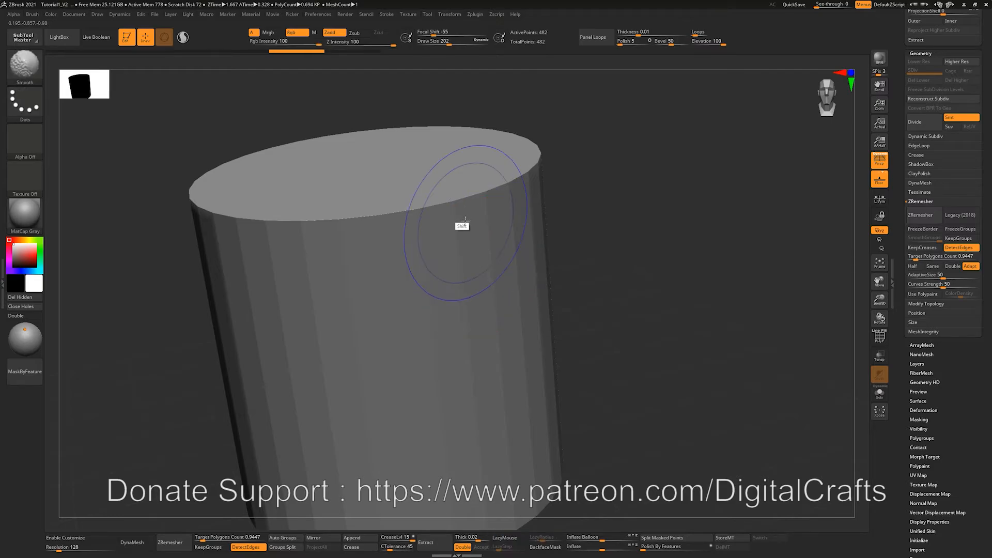
pyautogui.hotkey('shift', 'f')
pyautogui.hotkey('ctrl', 'shift', 'z')
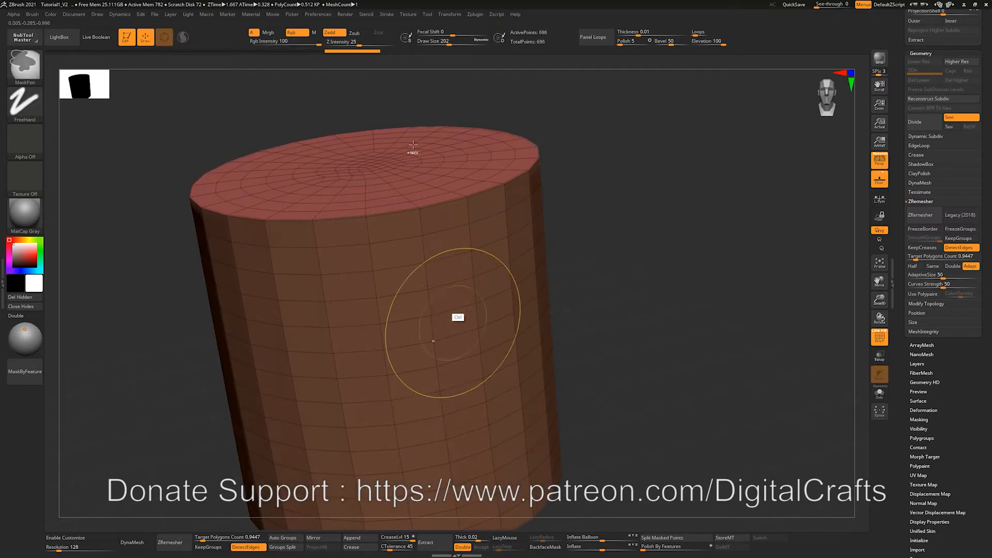
pyautogui.hotkey('ctrl', 'z')
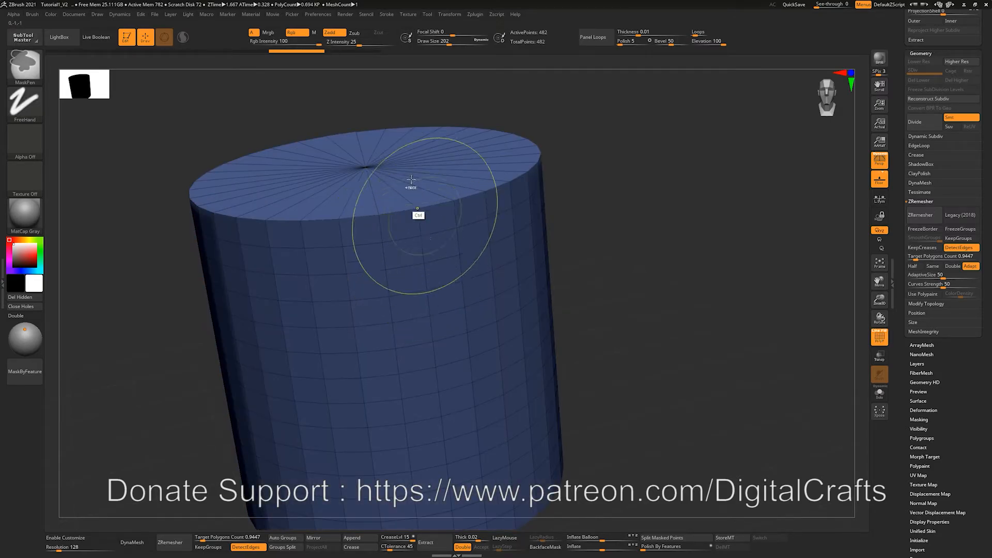
pyautogui.keyDown('alt'); pyautogui.moveTo(667, 234); pyautogui.dragTo(642, 218); pyautogui.keyUp('alt')
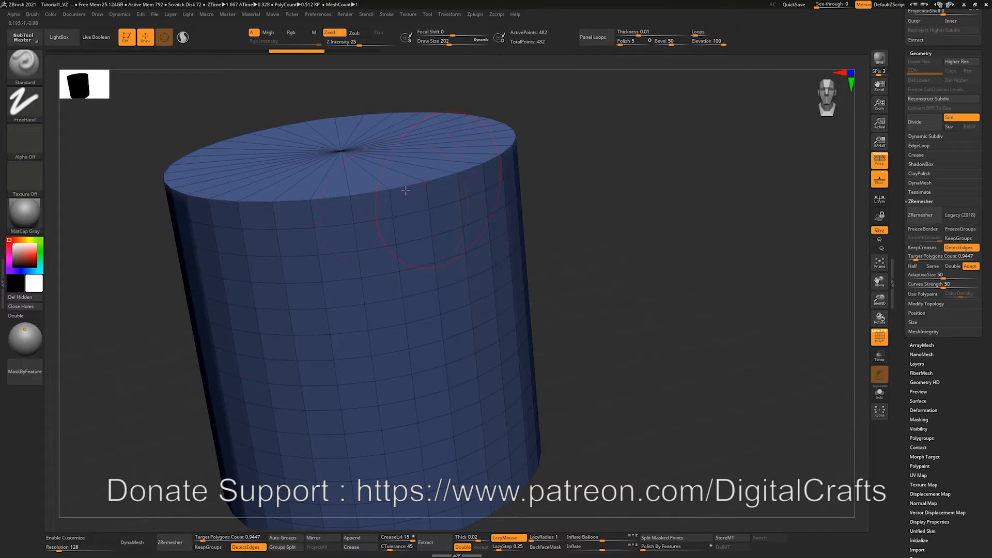
pyautogui.hotkey('ctrl', 'shift', 'z')
# Examine the remeshed topology on the cylinder's top and bottom caps, with and without the polyframe
pyautogui.keyDown('alt'); pyautogui.moveTo(601, 201); pyautogui.dragTo(512, 208); pyautogui.keyUp('alt')
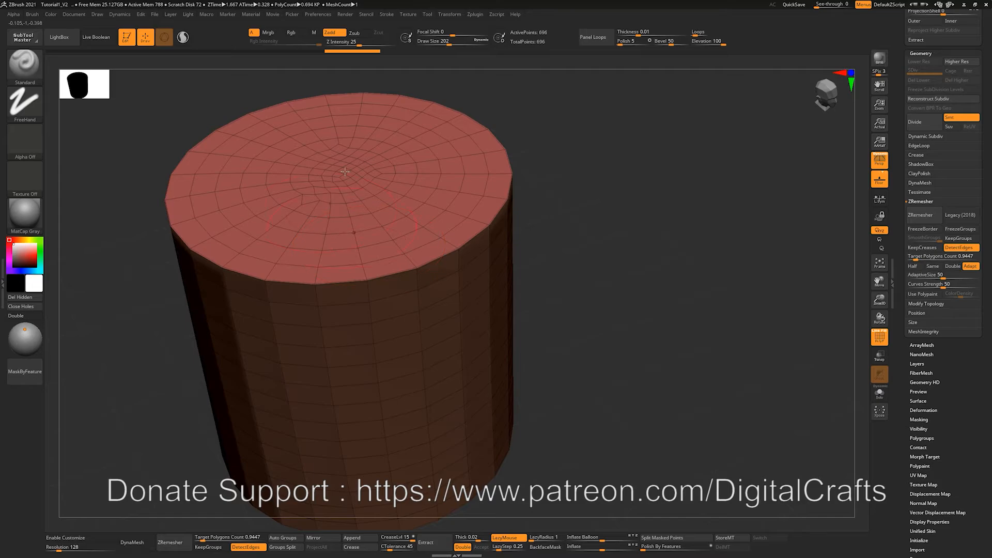
pyautogui.moveTo(578, 243); pyautogui.dragTo(496, 266)
pyautogui.moveTo(557, 312); pyautogui.dragTo(342, 405)
pyautogui.moveTo(571, 292)
pyautogui.keyDown('alt'); pyautogui.mouseDown()
pyautogui.moveTo(517, 257)
pyautogui.moveTo(538, 228)
pyautogui.moveTo(411, 291)
pyautogui.mouseUp(); pyautogui.keyUp('alt')
pyautogui.hotkey('shift', 'f')
pyautogui.hotkey('shift', 'f')
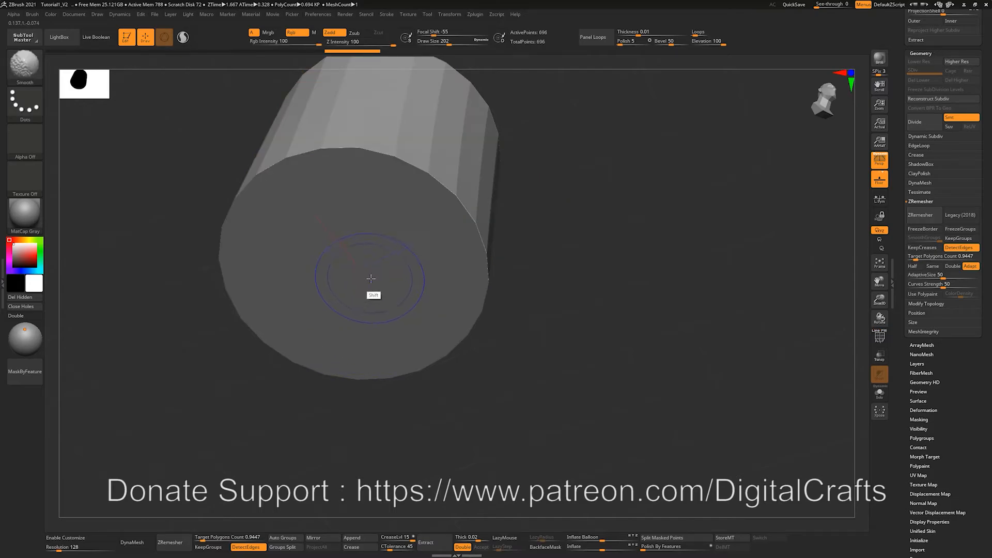
pyautogui.moveTo(522, 180)
pyautogui.mouseDown()
pyautogui.moveTo(576, 164)
pyautogui.moveTo(569, 222)
pyautogui.moveTo(608, 178)
pyautogui.moveTo(614, 248)
pyautogui.mouseUp()
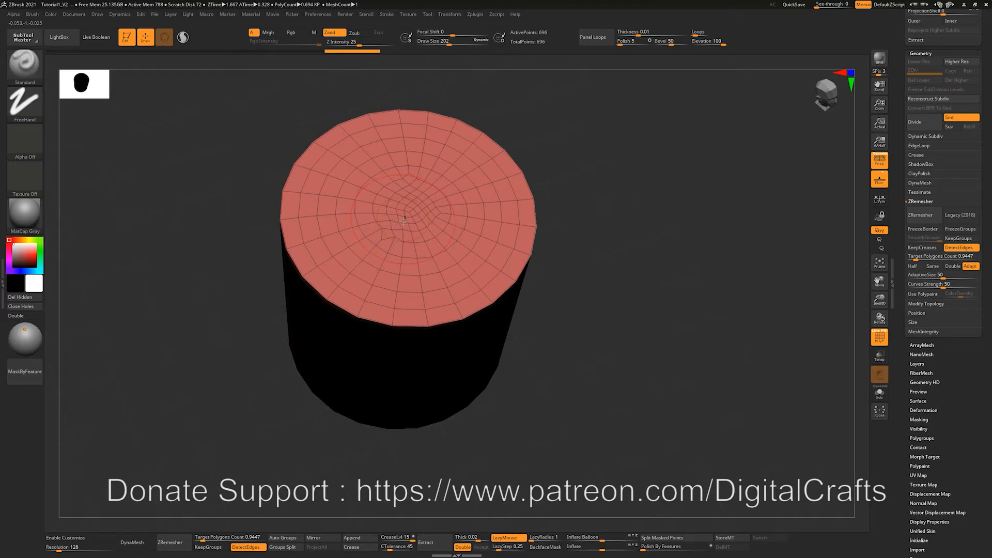
pyautogui.moveTo(580, 177); pyautogui.dragTo(402, 259)
pyautogui.press('w')
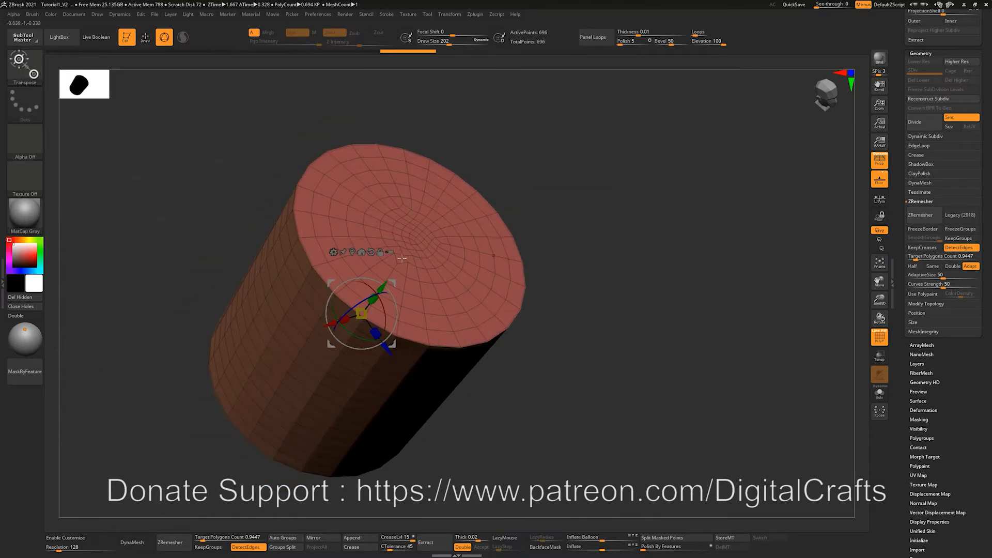
pyautogui.keyDown('ctrl'); pyautogui.moveTo(421, 279); pyautogui.dragTo(420, 285); pyautogui.keyUp('ctrl')
pyautogui.hotkey('ctrl', 'z')
pyautogui.moveTo(561, 243); pyautogui.dragTo(528, 229)
pyautogui.keyDown('ctrl'); pyautogui.moveTo(425, 262); pyautogui.dragTo(428, 256); pyautogui.keyUp('ctrl')
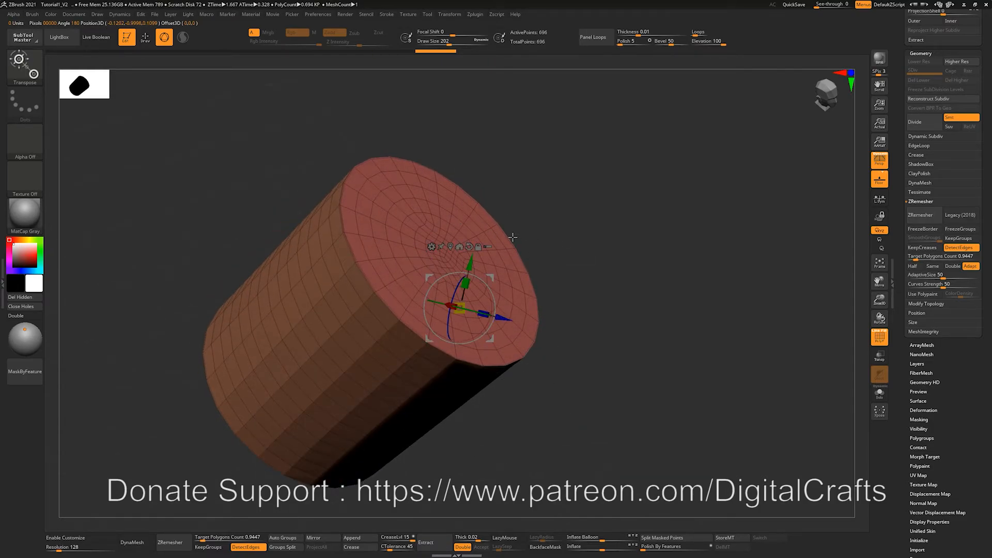
pyautogui.press('q')
# Isolate the cylinder's cap polygroup to examine its separation from the side, and restore full visibility
pyautogui.moveTo(538, 195)
pyautogui.mouseDown()
pyautogui.moveTo(563, 175)
pyautogui.moveTo(530, 192)
pyautogui.mouseUp()
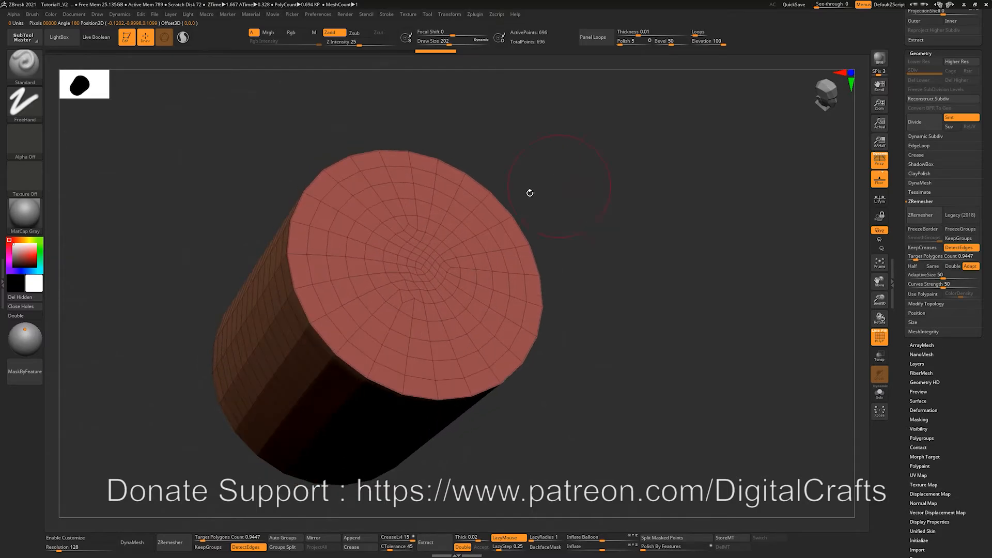
pyautogui.keyDown('ctrl'); pyautogui.keyDown('shift'); pyautogui.click(413, 285); pyautogui.keyUp('shift'); pyautogui.keyUp('ctrl')
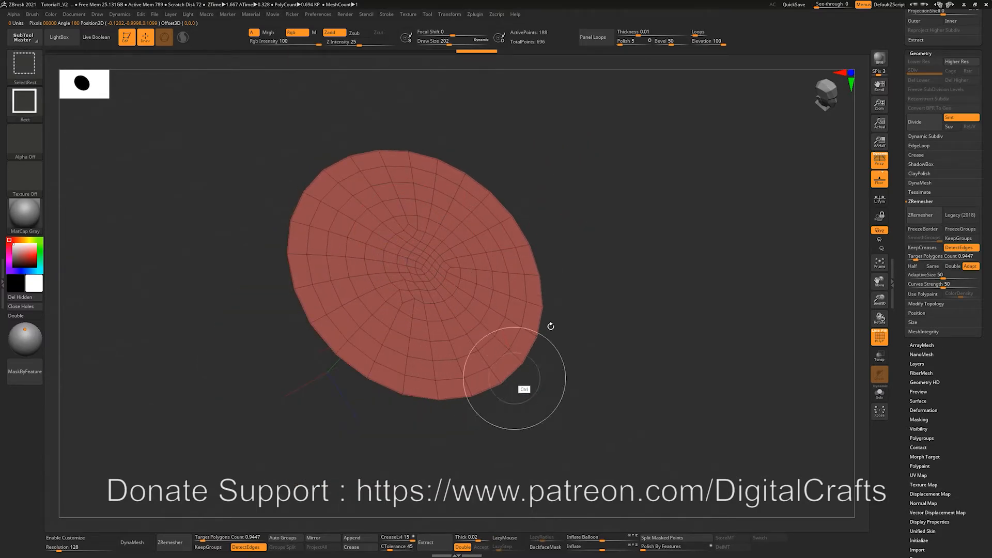
pyautogui.moveTo(522, 392); pyautogui.dragTo(608, 257)
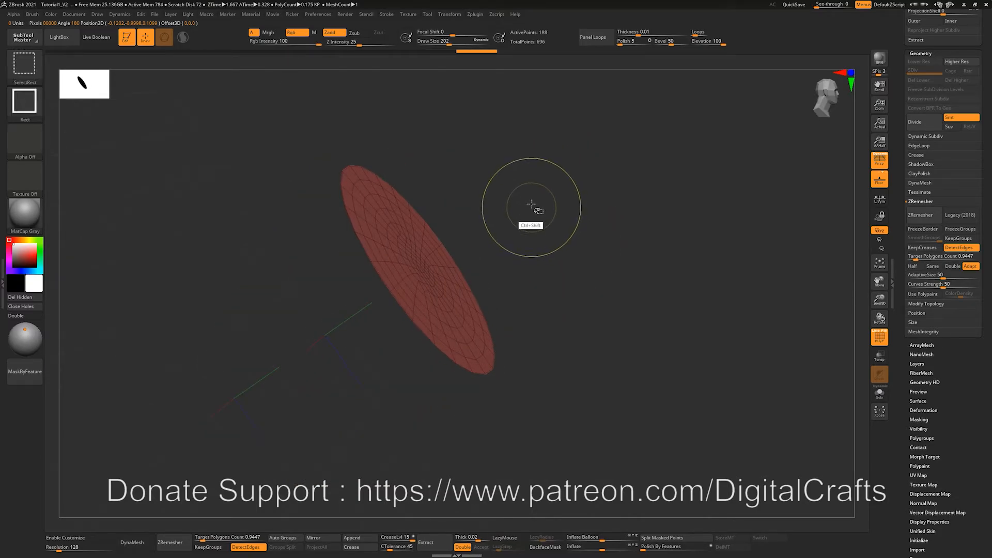
pyautogui.keyDown('ctrl'); pyautogui.keyDown('shift'); pyautogui.click(531, 209); pyautogui.keyUp('shift'); pyautogui.keyUp('ctrl')
pyautogui.keyDown('ctrl'); pyautogui.keyDown('shift'); pyautogui.click(408, 242); pyautogui.keyUp('shift'); pyautogui.keyUp('ctrl')
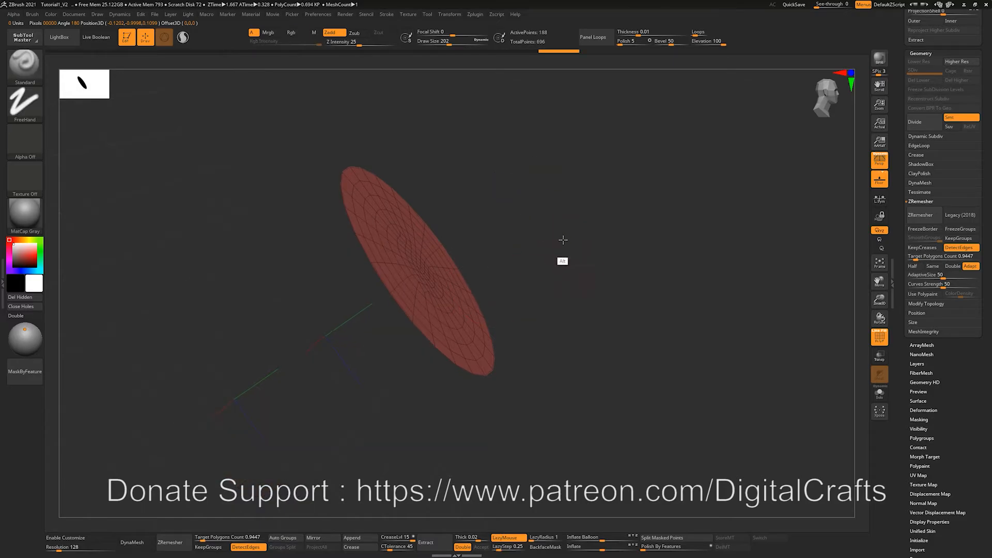
pyautogui.keyDown('ctrl'); pyautogui.keyDown('shift'); pyautogui.click(519, 214); pyautogui.keyUp('shift'); pyautogui.keyUp('ctrl')
# Isolate the cylinder's side polygroup to view it without the caps, and show the whole mesh again
pyautogui.moveTo(519, 217); pyautogui.dragTo(541, 230)
pyautogui.keyDown('ctrl'); pyautogui.keyDown('shift'); pyautogui.click(327, 337); pyautogui.keyUp('shift'); pyautogui.keyUp('ctrl')
pyautogui.keyDown('ctrl'); pyautogui.keyDown('shift'); pyautogui.click(477, 258); pyautogui.keyUp('shift'); pyautogui.keyUp('ctrl')
pyautogui.keyDown('alt'); pyautogui.moveTo(476, 259); pyautogui.dragTo(543, 211); pyautogui.keyUp('alt')
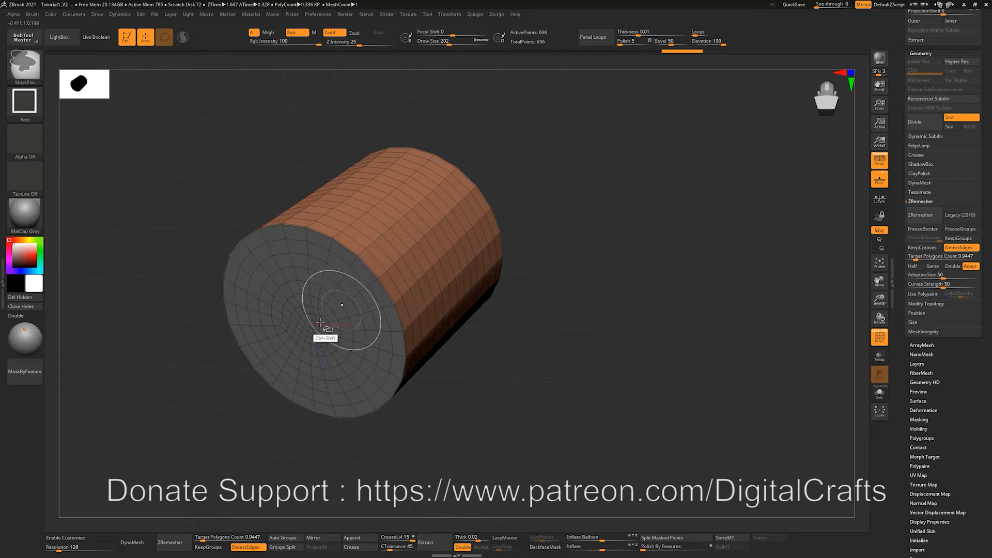
pyautogui.keyDown('ctrl'); pyautogui.keyDown('shift'); pyautogui.click(331, 324); pyautogui.keyUp('shift'); pyautogui.keyUp('ctrl')
pyautogui.keyDown('ctrl'); pyautogui.keyDown('shift'); pyautogui.click(550, 188); pyautogui.keyUp('shift'); pyautogui.keyUp('ctrl')
# Isolate a rectangular section of the cylinder's upper side with SelectRect in the front view
pyautogui.moveTo(574, 174); pyautogui.dragTo(519, 198)
pyautogui.keyDown('alt'); pyautogui.moveTo(595, 151); pyautogui.dragTo(589, 202); pyautogui.keyUp('alt')
pyautogui.moveTo(561, 233)
pyautogui.keyDown('alt'); pyautogui.mouseDown()
pyautogui.moveTo(605, 296)
pyautogui.moveTo(586, 267)
pyautogui.moveTo(579, 219)
pyautogui.mouseUp(); pyautogui.keyUp('alt')
pyautogui.hotkey('ctrl', 'shift')
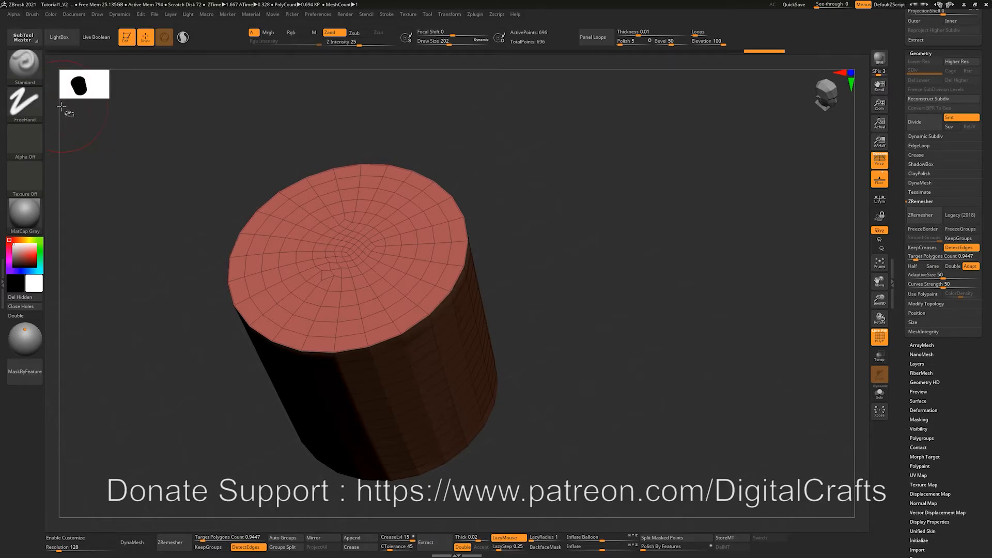
pyautogui.moveTo(641, 243)
pyautogui.keyDown('shift'); pyautogui.mouseDown()
pyautogui.moveTo(605, 243)
pyautogui.moveTo(603, 264)
pyautogui.mouseUp(); pyautogui.keyUp('shift')
pyautogui.keyDown('alt'); pyautogui.moveTo(603, 230); pyautogui.dragTo(672, 186); pyautogui.keyUp('alt')
pyautogui.hotkey('ctrl', 'shift')
pyautogui.keyDown('ctrl'); pyautogui.keyDown('shift'); pyautogui.moveTo(682, 96); pyautogui.dragTo(440, 347); pyautogui.keyUp('shift'); pyautogui.keyUp('ctrl')
pyautogui.moveTo(590, 306)
pyautogui.keyDown('alt'); pyautogui.mouseDown()
pyautogui.moveTo(491, 361)
pyautogui.moveTo(590, 307)
pyautogui.mouseUp(); pyautogui.keyUp('alt')
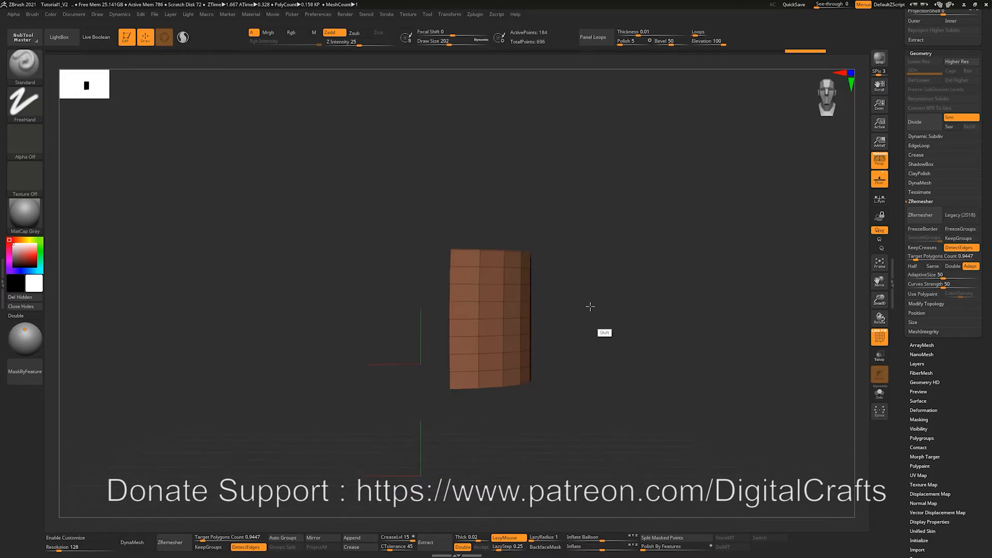
# Invert the visibility of the isolated section several times and restore the whole cylinder
pyautogui.keyDown('ctrl'); pyautogui.keyDown('shift'); pyautogui.moveTo(599, 140); pyautogui.dragTo(628, 177); pyautogui.keyUp('shift'); pyautogui.keyUp('ctrl')
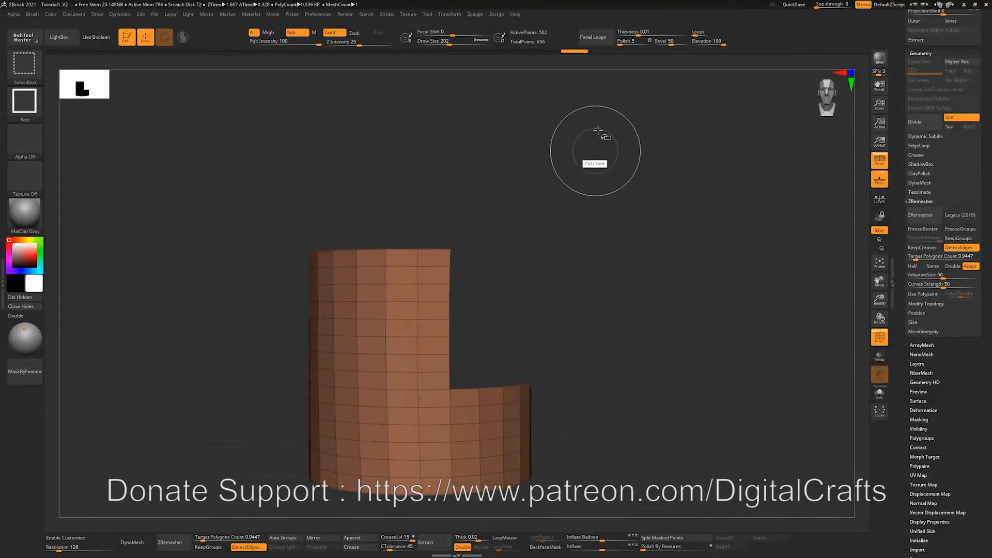
pyautogui.keyDown('ctrl'); pyautogui.keyDown('shift'); pyautogui.moveTo(589, 98); pyautogui.dragTo(693, 290); pyautogui.keyUp('shift'); pyautogui.keyUp('ctrl')
pyautogui.keyDown('ctrl'); pyautogui.keyDown('shift'); pyautogui.moveTo(609, 159); pyautogui.dragTo(708, 333); pyautogui.keyUp('shift'); pyautogui.keyUp('ctrl')
pyautogui.keyDown('ctrl'); pyautogui.keyDown('shift'); pyautogui.moveTo(594, 138); pyautogui.dragTo(697, 326); pyautogui.keyUp('shift'); pyautogui.keyUp('ctrl')
pyautogui.keyDown('alt'); pyautogui.moveTo(619, 187); pyautogui.dragTo(604, 206); pyautogui.keyUp('alt')
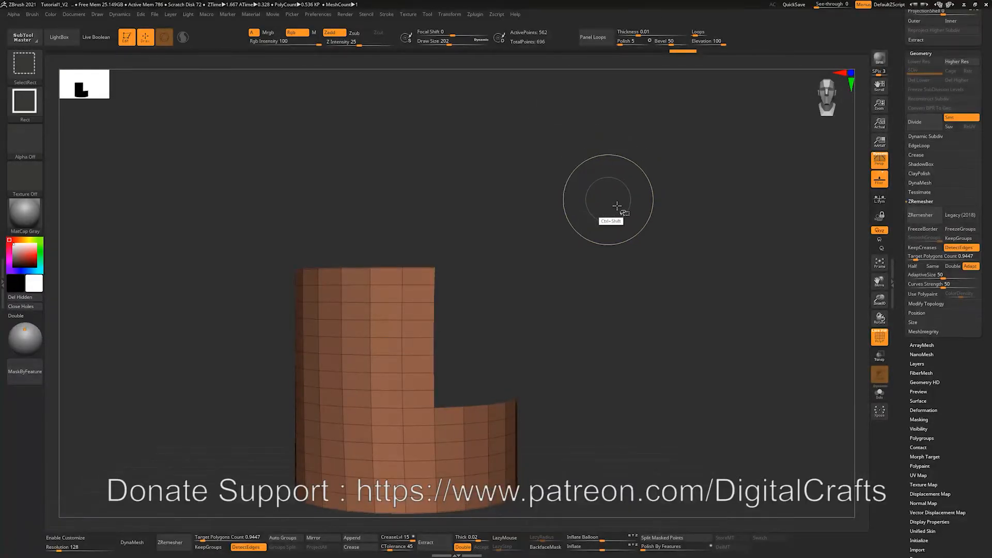
pyautogui.keyDown('ctrl'); pyautogui.keyDown('shift'); pyautogui.click(620, 210); pyautogui.keyUp('shift'); pyautogui.keyUp('ctrl')
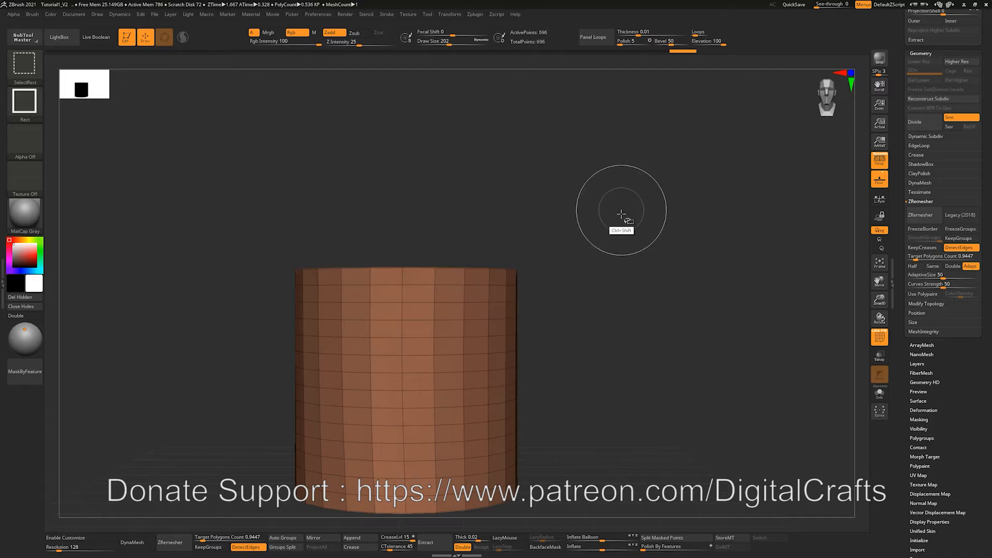
# Isolate the cylinder's cap polygroup, restore the mesh, and isolate the side polygroup in an angled view from above
pyautogui.keyDown('alt'); pyautogui.moveTo(569, 212); pyautogui.dragTo(585, 288); pyautogui.keyUp('alt')
pyautogui.moveTo(594, 323)
pyautogui.keyDown('alt'); pyautogui.mouseDown()
pyautogui.moveTo(585, 264)
pyautogui.moveTo(596, 281)
pyautogui.moveTo(613, 255)
pyautogui.moveTo(598, 217)
pyautogui.moveTo(618, 255)
pyautogui.moveTo(598, 217)
pyautogui.mouseUp(); pyautogui.keyUp('alt')
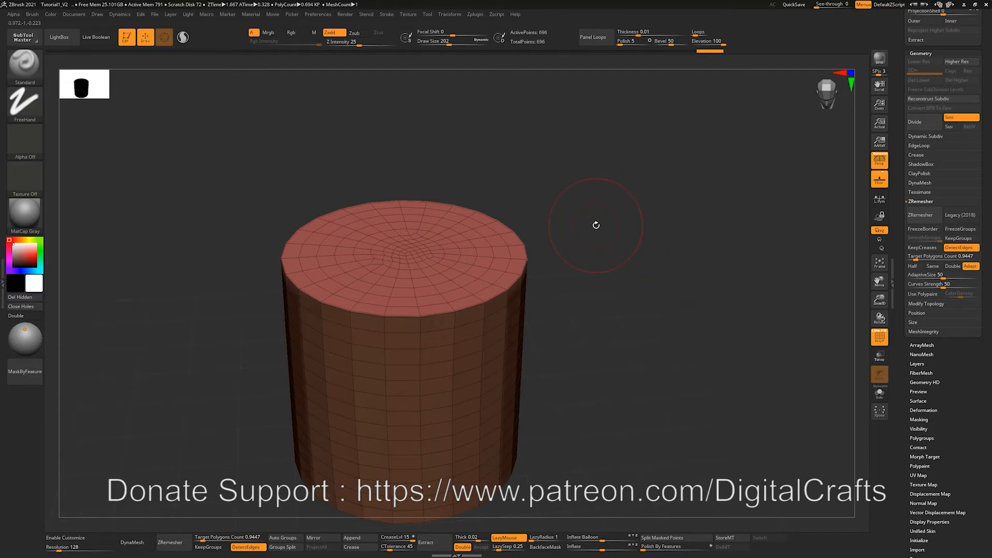
pyautogui.moveTo(621, 287); pyautogui.dragTo(610, 271)
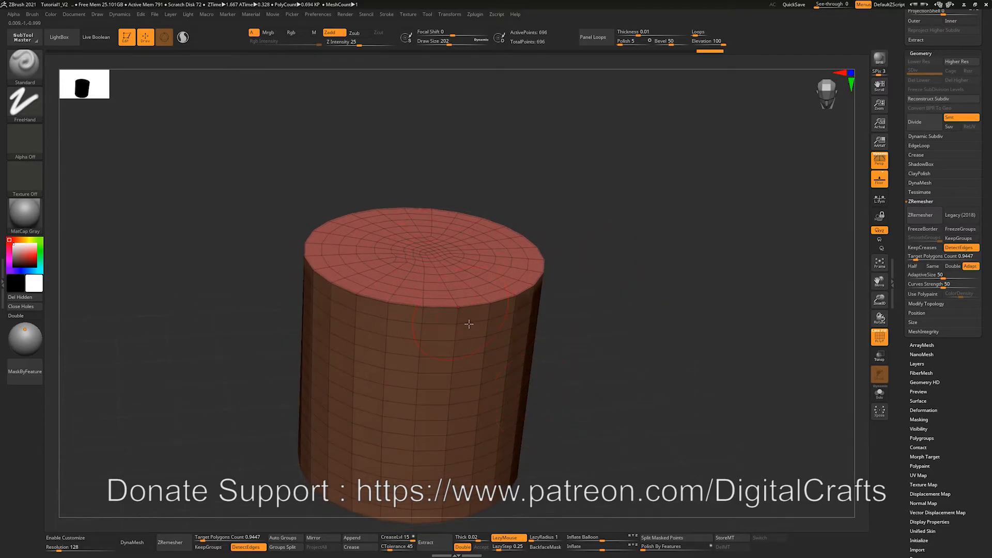
pyautogui.hotkey('ctrl', 'shift')
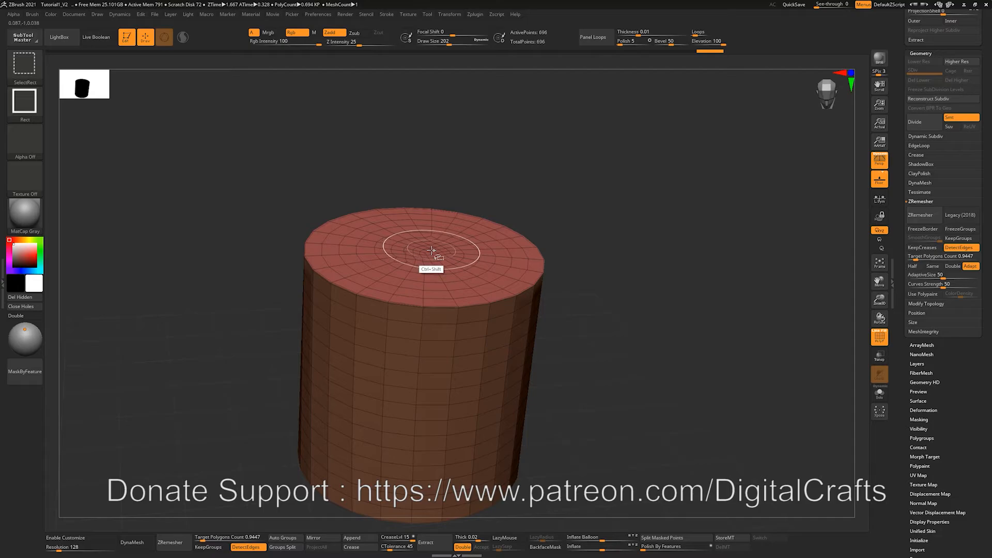
pyautogui.keyDown('ctrl'); pyautogui.keyDown('shift'); pyautogui.click(435, 259); pyautogui.keyUp('shift'); pyautogui.keyUp('ctrl')
pyautogui.keyDown('ctrl'); pyautogui.keyDown('shift'); pyautogui.click(558, 217); pyautogui.keyUp('shift'); pyautogui.keyUp('ctrl')
pyautogui.keyDown('ctrl'); pyautogui.keyDown('shift'); pyautogui.click(442, 372); pyautogui.keyUp('shift'); pyautogui.keyUp('ctrl')
pyautogui.keyDown('ctrl'); pyautogui.keyDown('shift'); pyautogui.moveTo(584, 276); pyautogui.dragTo(567, 286); pyautogui.keyUp('shift'); pyautogui.keyUp('ctrl')
pyautogui.keyDown('ctrl'); pyautogui.keyDown('shift'); pyautogui.click(435, 265); pyautogui.keyUp('shift'); pyautogui.keyUp('ctrl')
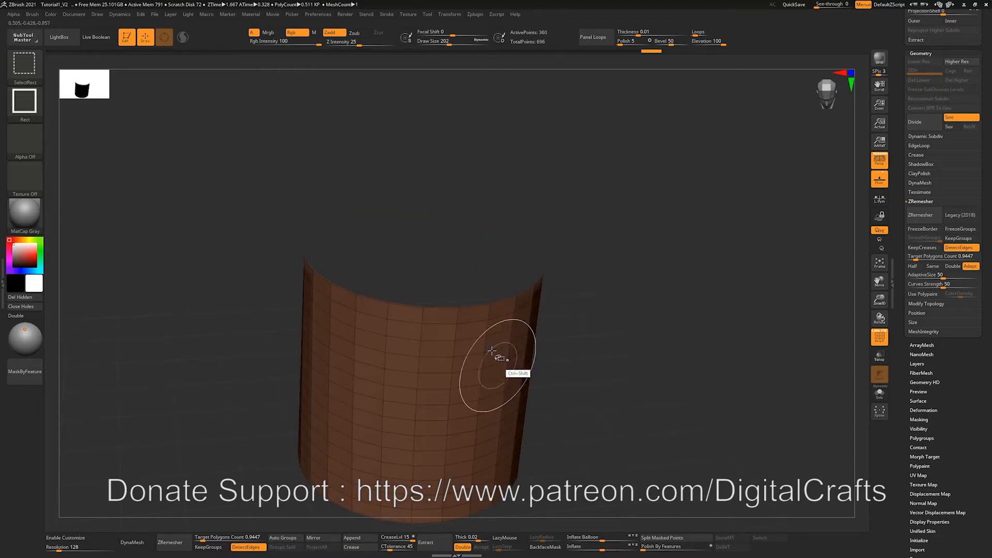
# Switch visibility between the cylinder's side and cap polygroups again and restore the whole cylinder
pyautogui.keyDown('ctrl'); pyautogui.keyDown('shift'); pyautogui.click(472, 360); pyautogui.keyUp('shift'); pyautogui.keyUp('ctrl')
pyautogui.moveTo(613, 360)
pyautogui.keyDown('alt'); pyautogui.mouseDown()
pyautogui.moveTo(617, 311)
pyautogui.moveTo(629, 331)
pyautogui.moveTo(606, 274)
pyautogui.moveTo(595, 305)
pyautogui.moveTo(604, 364)
pyautogui.mouseUp(); pyautogui.keyUp('alt')
pyautogui.keyDown('ctrl'); pyautogui.keyDown('shift'); pyautogui.click(585, 290); pyautogui.keyUp('shift'); pyautogui.keyUp('ctrl')
pyautogui.keyDown('ctrl'); pyautogui.keyDown('shift'); pyautogui.click(453, 223); pyautogui.keyUp('shift'); pyautogui.keyUp('ctrl')
pyautogui.keyDown('ctrl'); pyautogui.keyDown('shift'); pyautogui.click(638, 215); pyautogui.keyUp('shift'); pyautogui.keyUp('ctrl')
pyautogui.moveTo(638, 215); pyautogui.dragTo(585, 266)
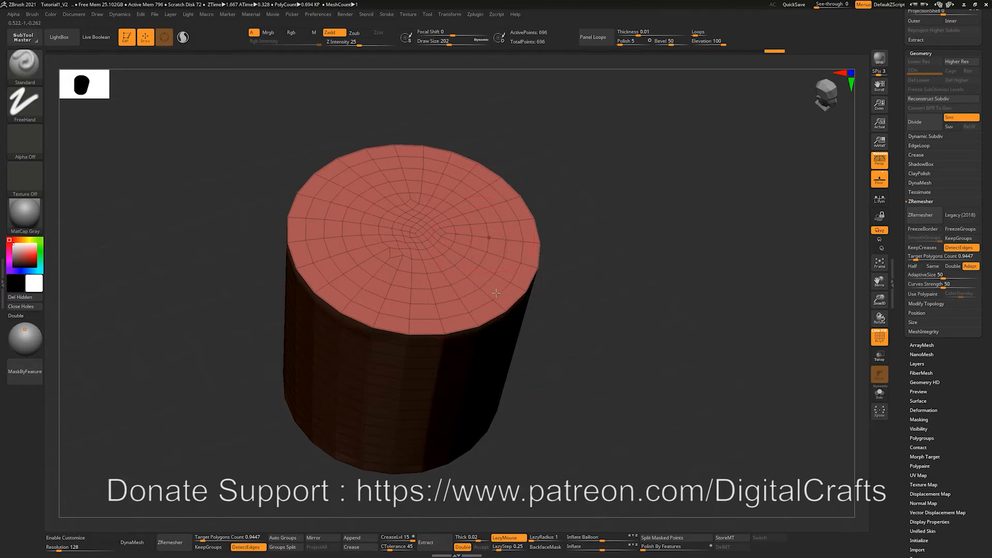
# Turn off DetectEdges and turn on KeepGroups in the ZRemesher settings for the cylinder
pyautogui.keyDown('shift'); pyautogui.moveTo(666, 330); pyautogui.dragTo(626, 299); pyautogui.keyUp('shift')
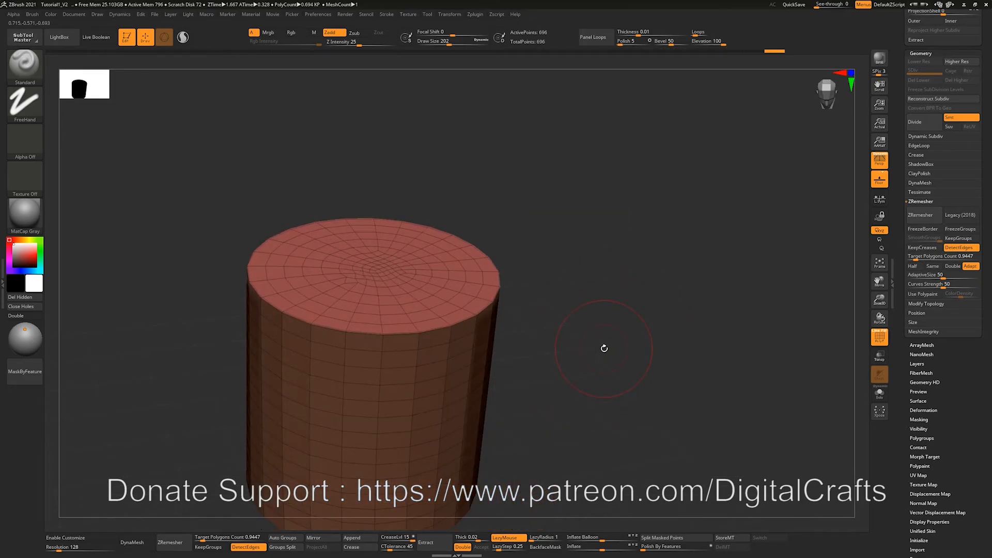
pyautogui.moveTo(587, 316); pyautogui.dragTo(616, 249)
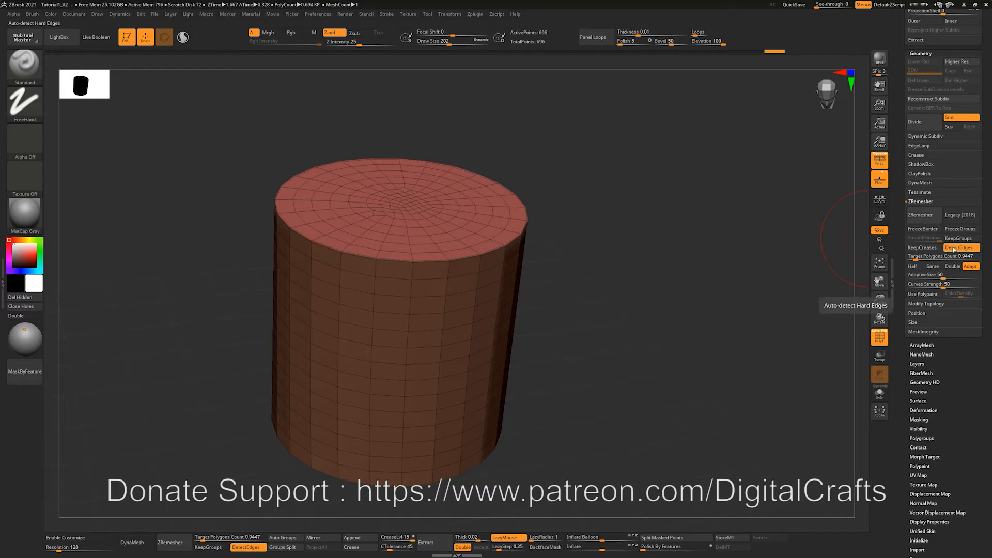
pyautogui.click(953, 248)
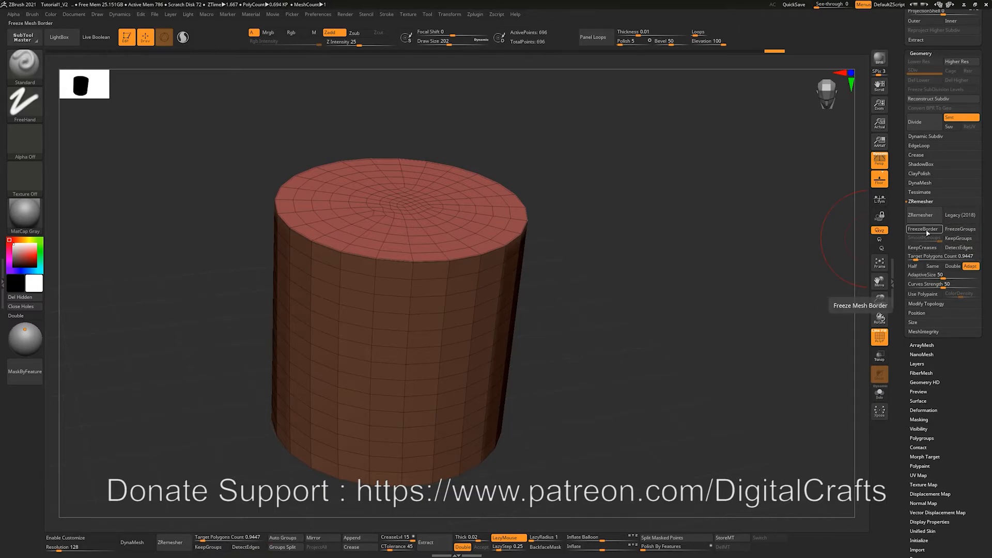
pyautogui.click(951, 239)
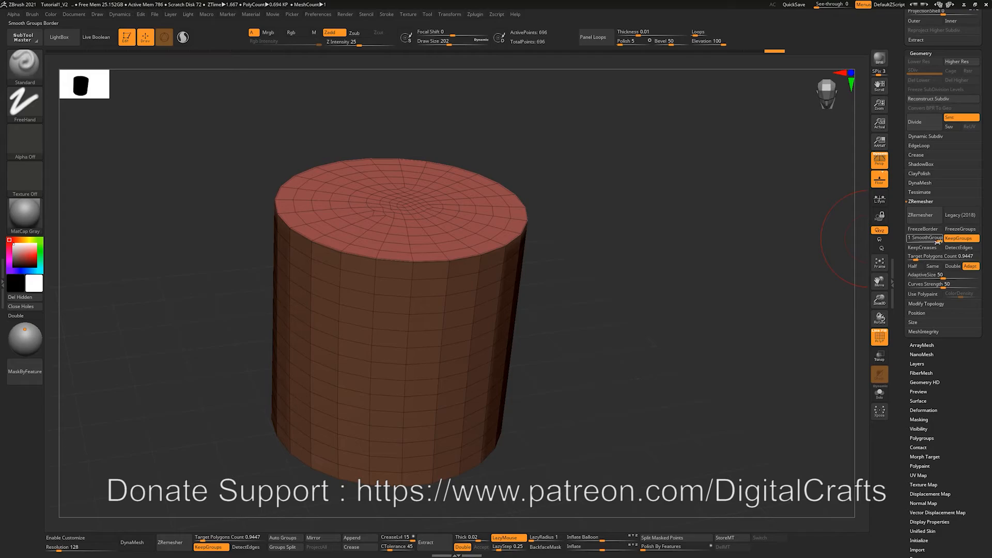
# Remesh the cylinder with KeepGroups only, inspect the rim, and undo the remesh
pyautogui.click(918, 216)
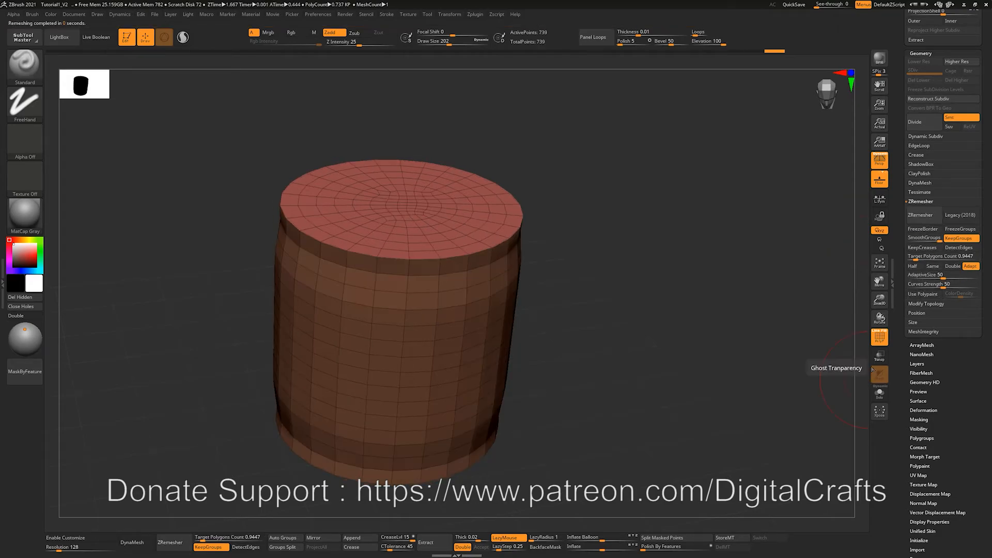
pyautogui.moveTo(805, 322); pyautogui.dragTo(668, 232)
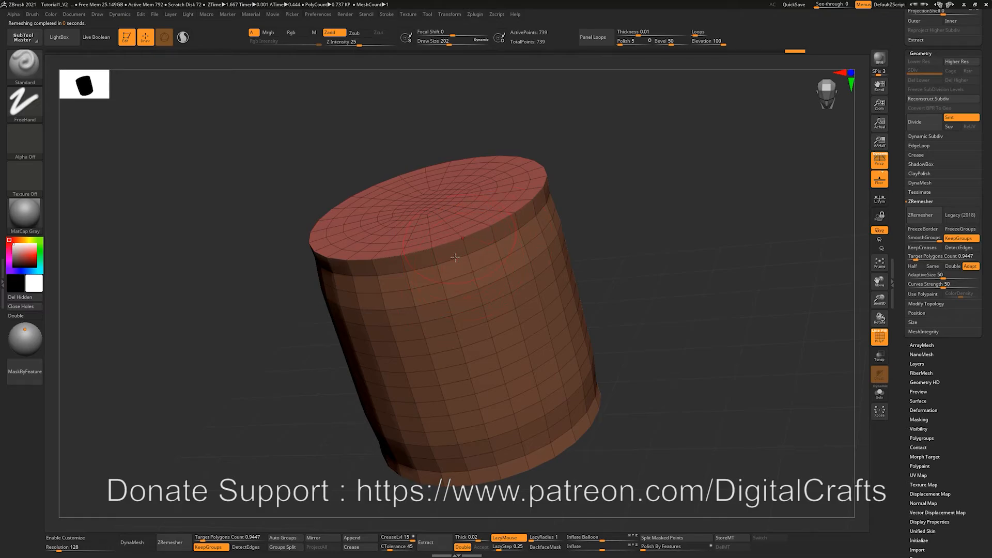
pyautogui.hotkey('ctrl', 'z')
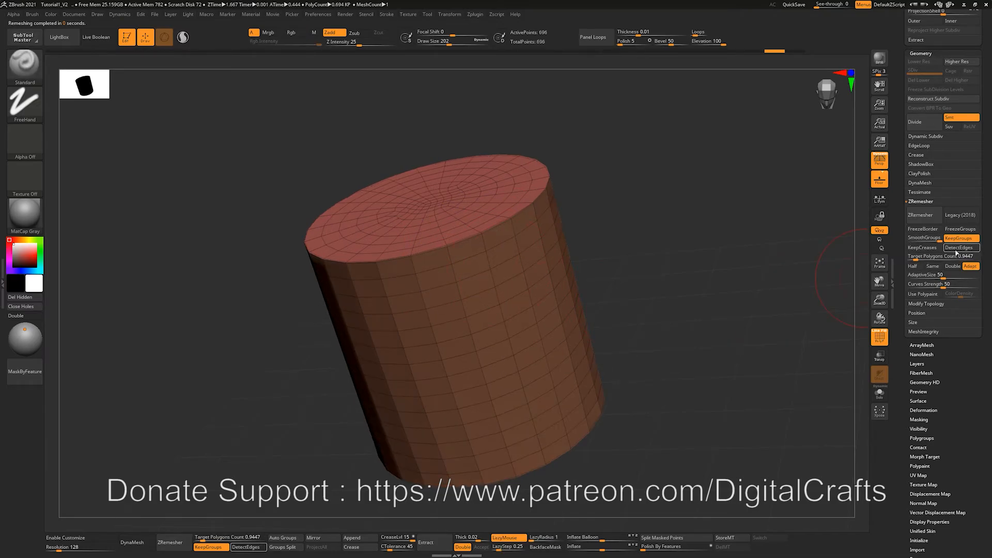
# Enable DetectEdges alongside KeepGroups, remesh the cylinder, and examine the topology around its cap
pyautogui.keyDown('alt'); pyautogui.moveTo(691, 259); pyautogui.dragTo(890, 261); pyautogui.keyUp('alt')
pyautogui.click(959, 248)
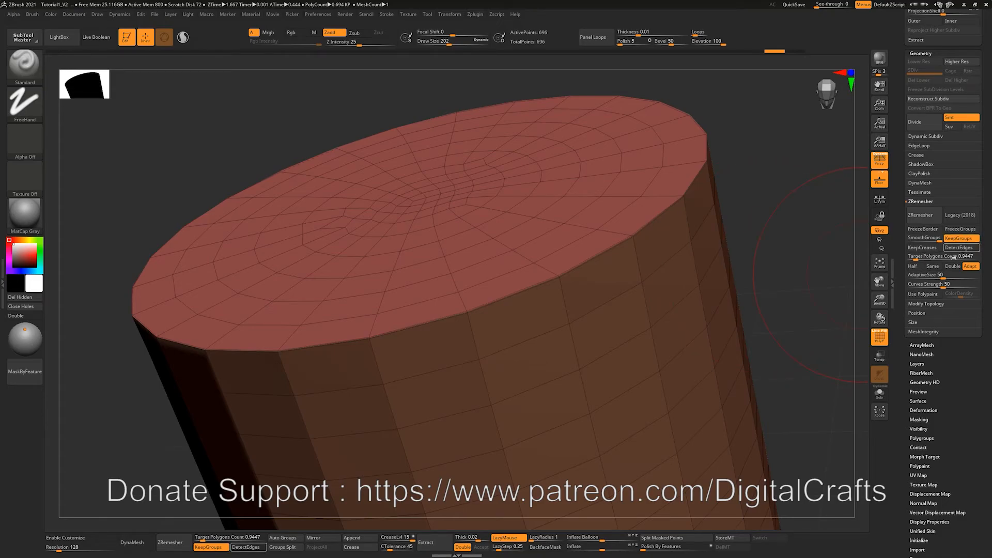
pyautogui.click(920, 215)
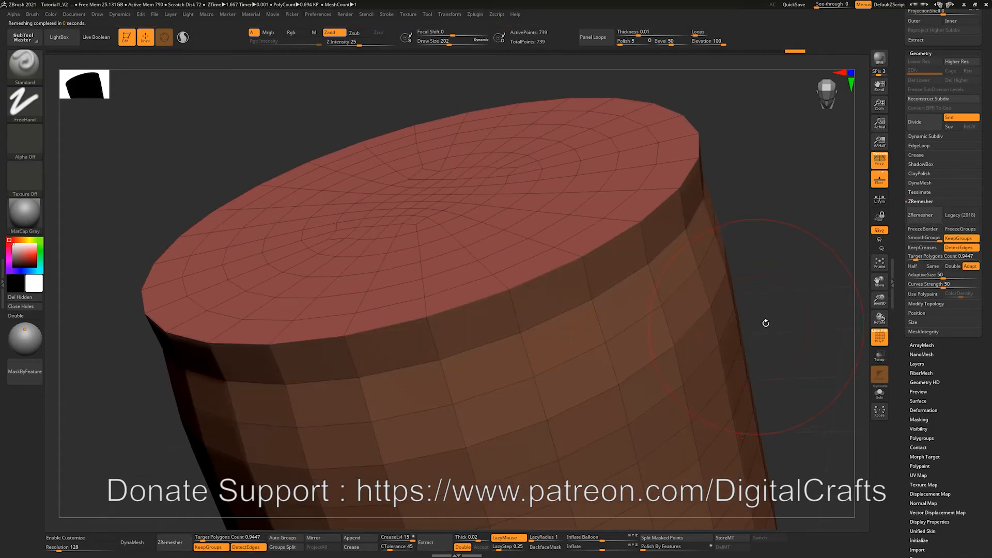
pyautogui.moveTo(793, 313); pyautogui.dragTo(760, 332)
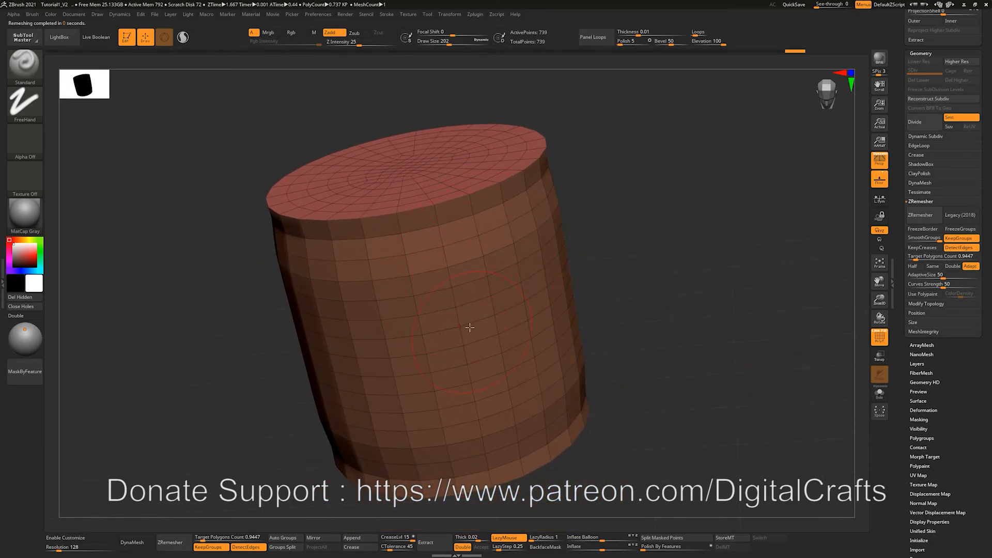
# Undo the last remesh and run ZRemesher on the cylinder with a Target Polygons Count of 4.14206
pyautogui.press('shift')
pyautogui.hotkey('ctrl', 'z')
pyautogui.click(923, 257)
pyautogui.click(920, 215)
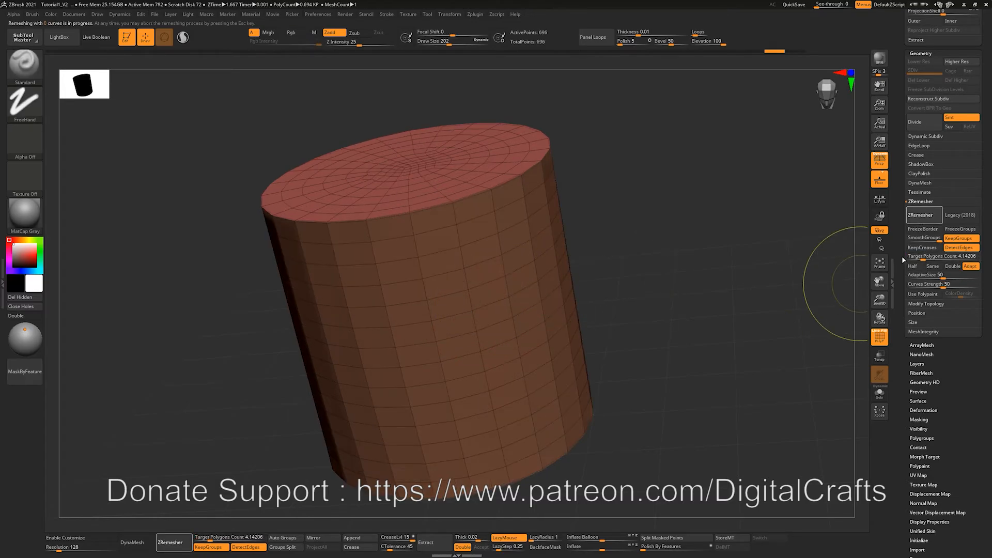
# Isolate the remeshed cylinder's side polygroup and set the Draw Size to 430 for smoothing
pyautogui.keyDown('ctrl'); pyautogui.keyDown('shift'); pyautogui.click(523, 309); pyautogui.keyUp('shift'); pyautogui.keyUp('ctrl')
pyautogui.moveTo(611, 377)
pyautogui.mouseDown()
pyautogui.moveTo(581, 331)
pyautogui.moveTo(620, 323)
pyautogui.mouseUp()
pyautogui.press('s')
pyautogui.moveTo(417, 285); pyautogui.dragTo(425, 286)
pyautogui.press('shift')
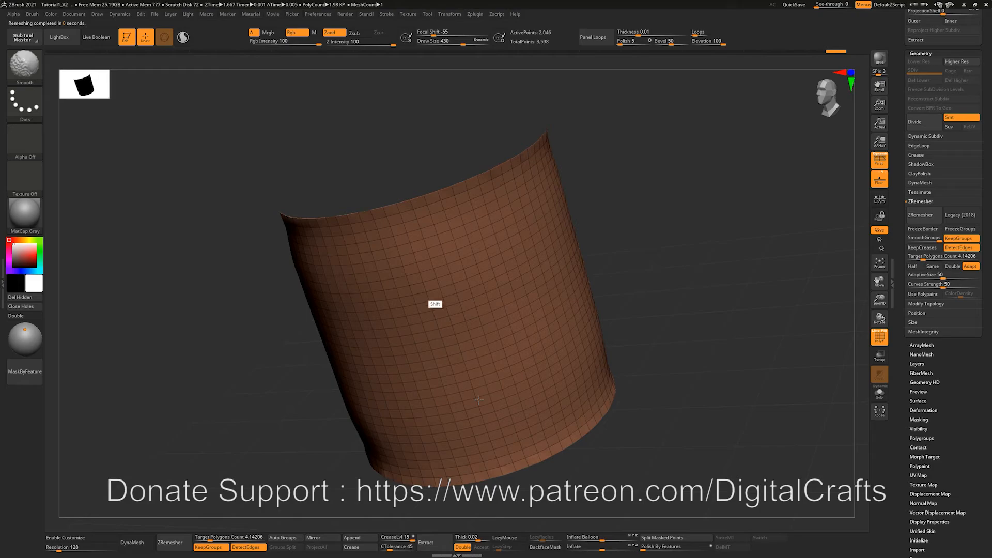
# Smooth the isolated side surface along its borders from several angles and show the whole cylinder again
pyautogui.moveTo(633, 261)
pyautogui.mouseDown()
pyautogui.moveTo(615, 302)
pyautogui.moveTo(644, 269)
pyautogui.mouseUp()
pyautogui.moveTo(530, 273); pyautogui.dragTo(558, 258)
pyautogui.moveTo(768, 154)
pyautogui.keyDown('alt'); pyautogui.mouseDown()
pyautogui.moveTo(729, 219)
pyautogui.moveTo(830, 150)
pyautogui.mouseUp(); pyautogui.keyUp('alt')
pyautogui.keyDown('shift'); pyautogui.moveTo(646, 155); pyautogui.dragTo(822, 351); pyautogui.keyUp('shift')
pyautogui.moveTo(472, 346)
pyautogui.keyDown('alt'); pyautogui.mouseDown()
pyautogui.moveTo(302, 383)
pyautogui.moveTo(336, 403)
pyautogui.mouseUp(); pyautogui.keyUp('alt')
pyautogui.keyDown('shift'); pyautogui.moveTo(587, 155); pyautogui.dragTo(523, 180); pyautogui.keyUp('shift')
pyautogui.moveTo(672, 217)
pyautogui.keyDown('alt'); pyautogui.mouseDown()
pyautogui.moveTo(676, 274)
pyautogui.moveTo(673, 244)
pyautogui.moveTo(639, 275)
pyautogui.moveTo(681, 303)
pyautogui.mouseUp(); pyautogui.keyUp('alt')
pyautogui.keyDown('ctrl'); pyautogui.keyDown('shift'); pyautogui.click(673, 243); pyautogui.keyUp('shift'); pyautogui.keyUp('ctrl')
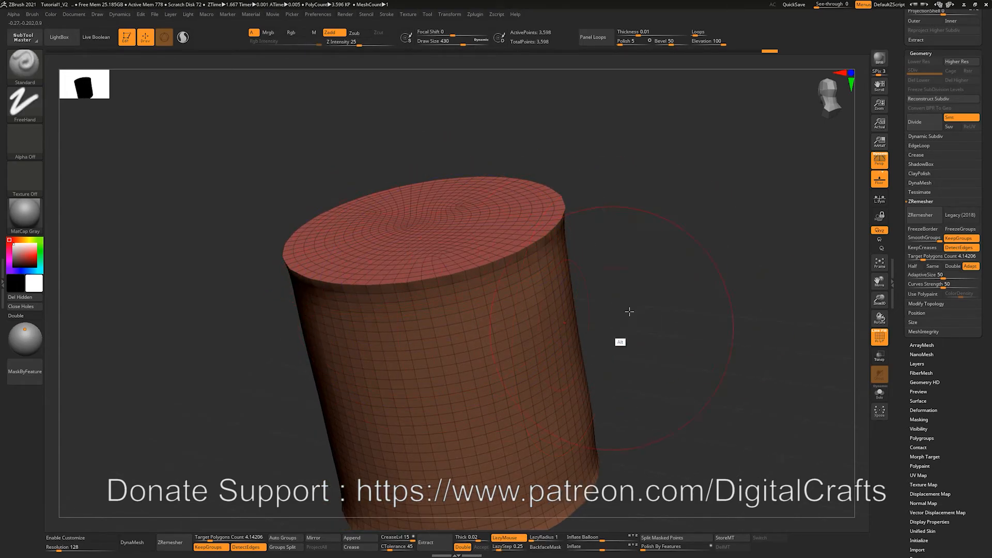
# Try smoothing the rim between cap and side with the whole cylinder visible
pyautogui.moveTo(447, 257)
pyautogui.keyDown('shift'); pyautogui.mouseDown()
pyautogui.moveTo(486, 288)
pyautogui.moveTo(558, 248)
pyautogui.moveTo(623, 292)
pyautogui.moveTo(620, 266)
pyautogui.moveTo(604, 268)
pyautogui.mouseUp(); pyautogui.keyUp('shift')
pyautogui.moveTo(260, 316); pyautogui.dragTo(394, 309)
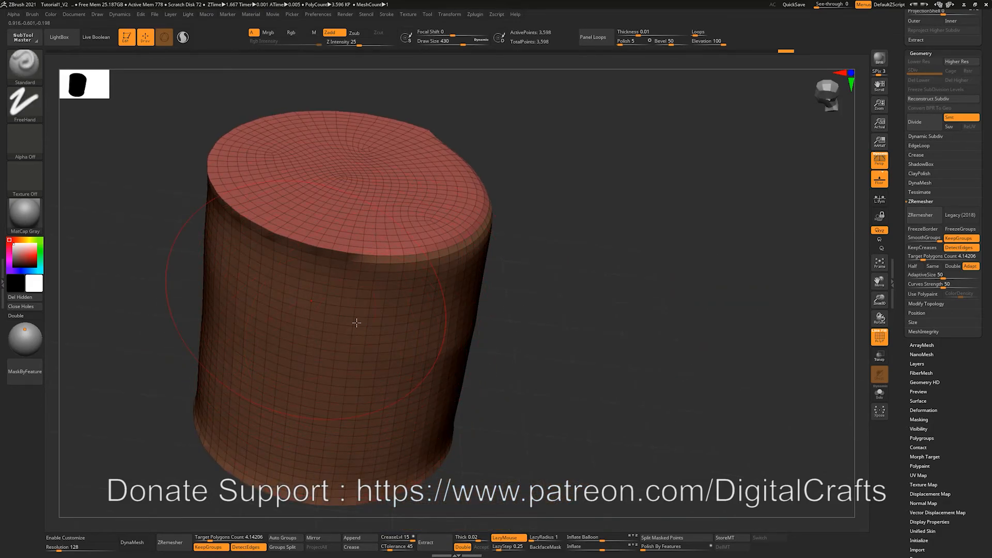
pyautogui.moveTo(365, 320)
pyautogui.keyDown('shift'); pyautogui.mouseDown()
pyautogui.moveTo(354, 327)
pyautogui.moveTo(353, 297)
pyautogui.mouseUp(); pyautogui.keyUp('shift')
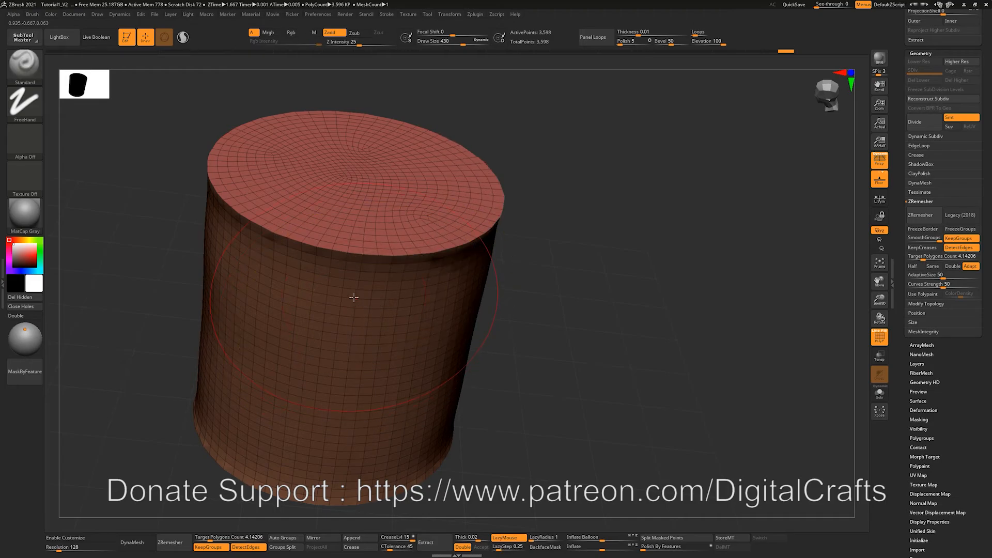
# Isolate the side polygroup and sculpt raised strokes across it with the Standard brush at Draw Size 177
pyautogui.keyDown('ctrl'); pyautogui.keyDown('shift'); pyautogui.click(326, 333); pyautogui.keyUp('shift'); pyautogui.keyUp('ctrl')
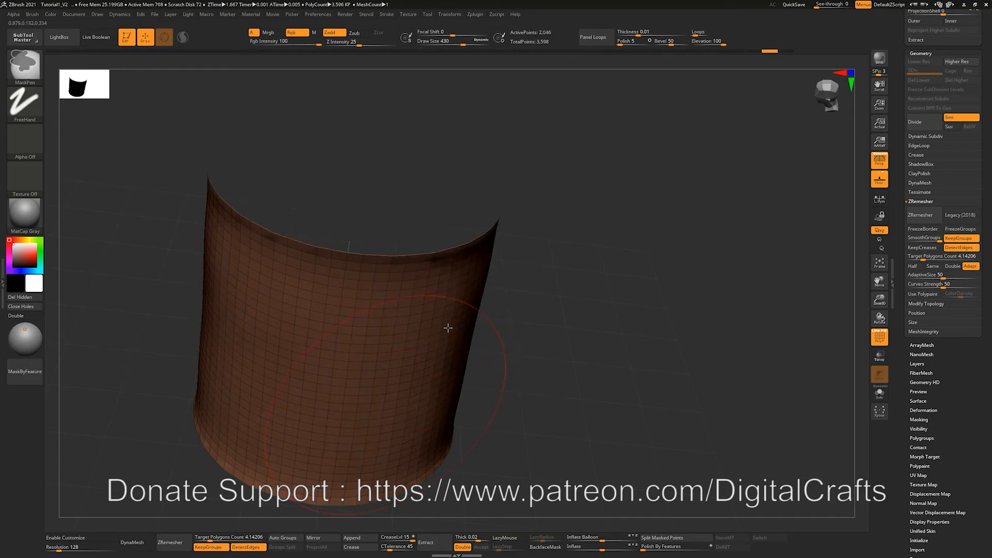
pyautogui.moveTo(362, 305)
pyautogui.mouseDown()
pyautogui.moveTo(326, 302)
pyautogui.moveTo(287, 246)
pyautogui.moveTo(387, 264)
pyautogui.moveTo(405, 279)
pyautogui.mouseUp()
pyautogui.hotkey('ctrl', 'z')
pyautogui.press('s')
pyautogui.moveTo(376, 328)
pyautogui.mouseDown()
pyautogui.moveTo(358, 328)
pyautogui.moveTo(404, 304)
pyautogui.mouseUp()
pyautogui.moveTo(248, 282); pyautogui.dragTo(473, 289)
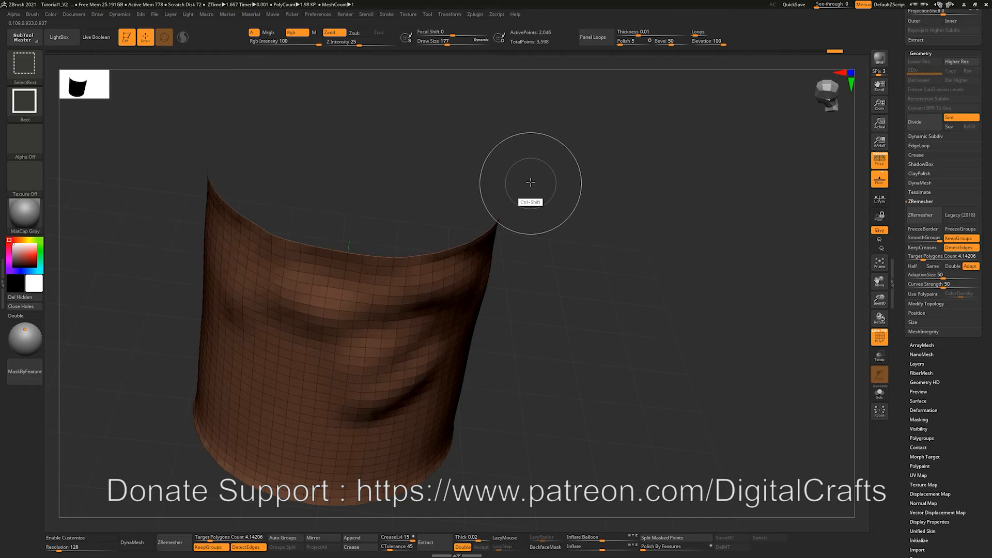
# Show the whole cylinder again and examine the sculpted side and the cap's edge from different angles
pyautogui.keyDown('ctrl'); pyautogui.keyDown('shift'); pyautogui.click(523, 213); pyautogui.keyUp('shift'); pyautogui.keyUp('ctrl')
pyautogui.moveTo(558, 182)
pyautogui.keyDown('alt'); pyautogui.mouseDown()
pyautogui.moveTo(554, 215)
pyautogui.moveTo(564, 194)
pyautogui.mouseUp(); pyautogui.keyUp('alt')
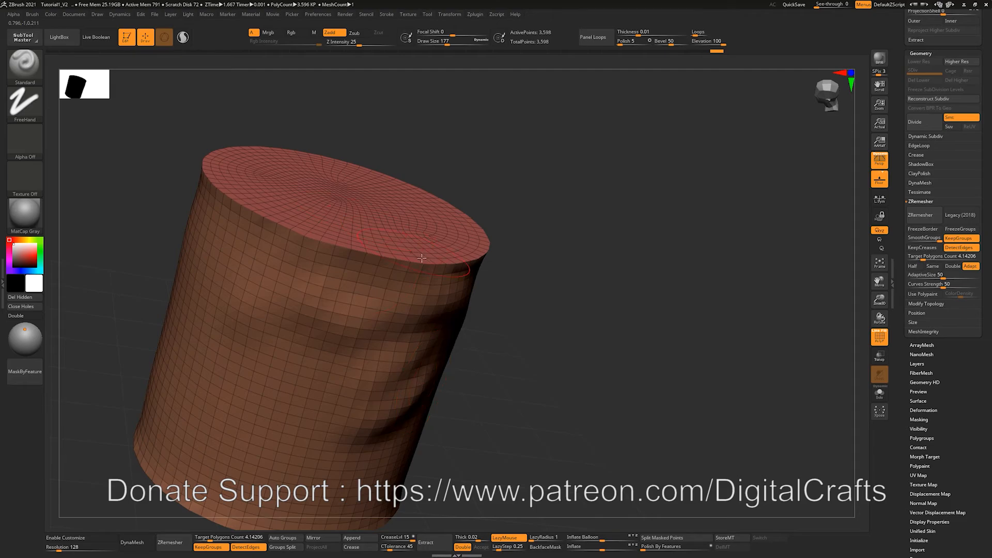
pyautogui.moveTo(545, 253)
pyautogui.mouseDown()
pyautogui.moveTo(514, 237)
pyautogui.moveTo(552, 235)
pyautogui.moveTo(559, 260)
pyautogui.mouseUp()
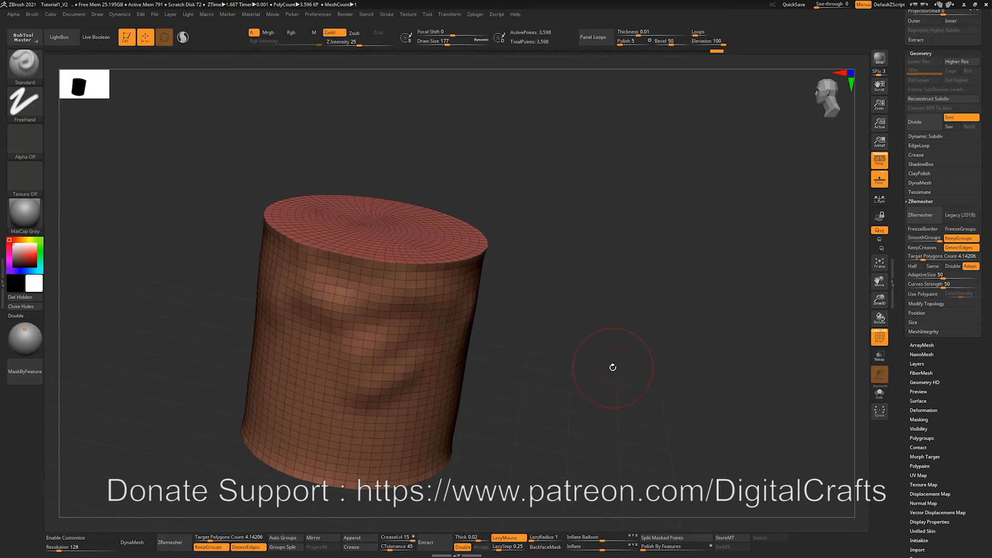
pyautogui.moveTo(602, 357); pyautogui.dragTo(654, 330)
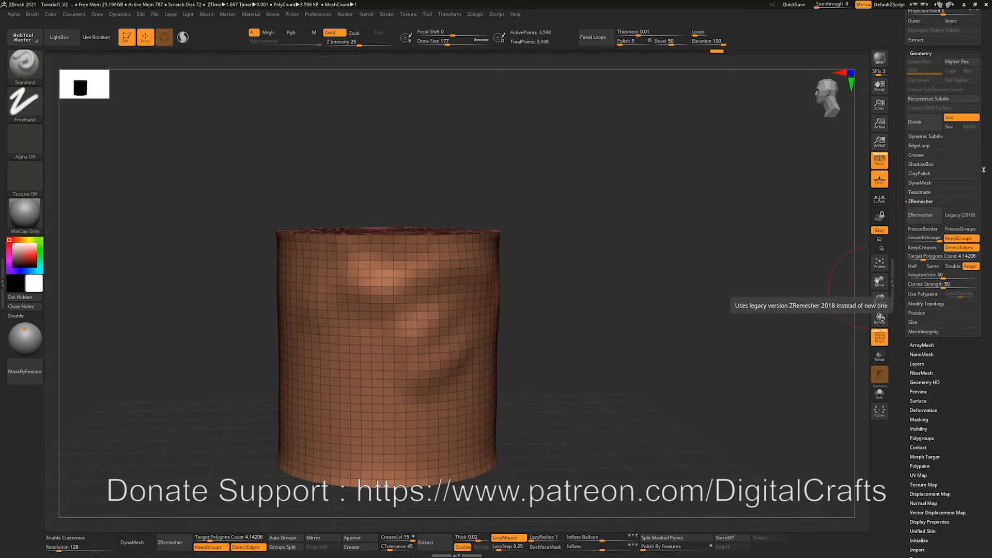
# Turn off both KeepGroups and DetectEdges in the ZRemesher settings
pyautogui.moveTo(723, 305)
pyautogui.keyDown('alt'); pyautogui.mouseDown()
pyautogui.moveTo(733, 319)
pyautogui.moveTo(742, 307)
pyautogui.mouseUp(); pyautogui.keyUp('alt')
pyautogui.click(959, 238)
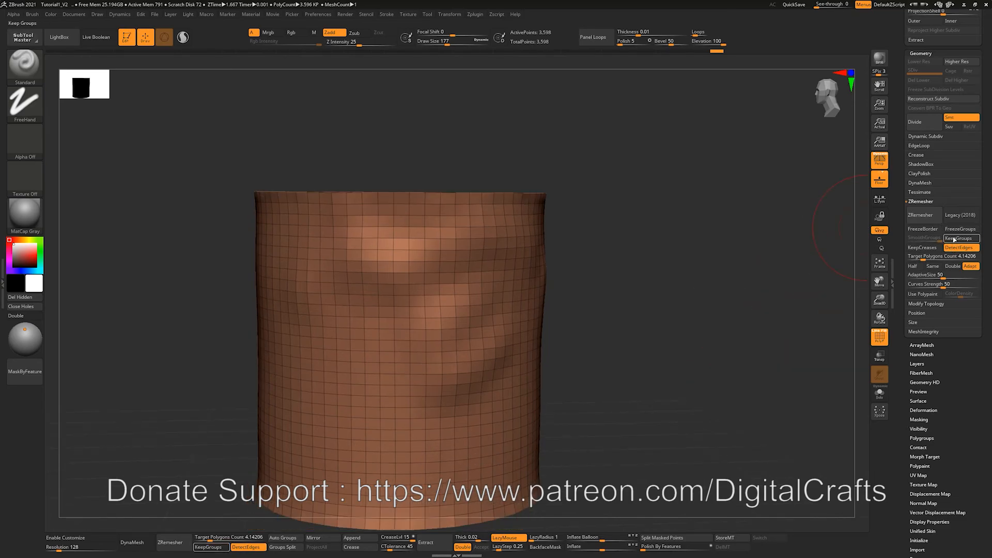
pyautogui.click(959, 247)
pyautogui.moveTo(642, 345); pyautogui.dragTo(669, 323)
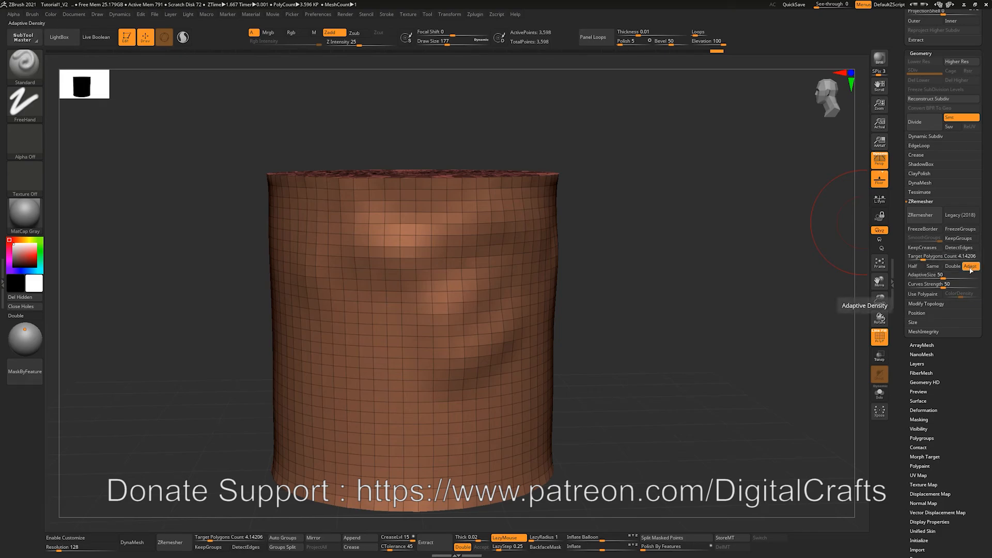
# Set the Target Polygons Count to 5.11875 and then 6.20104, switching the Half option on and off after each
pyautogui.moveTo(923, 257); pyautogui.dragTo(924, 261)
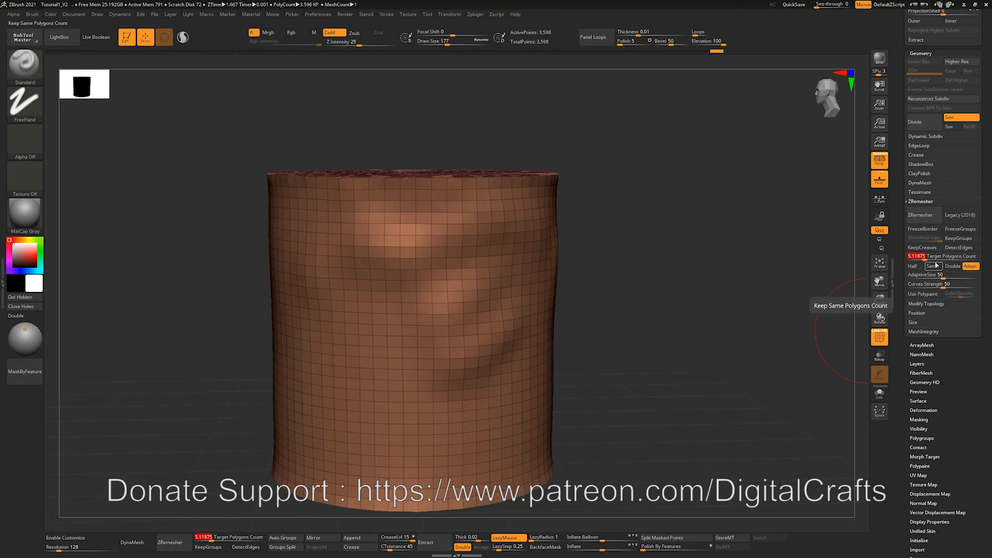
pyautogui.click(915, 266)
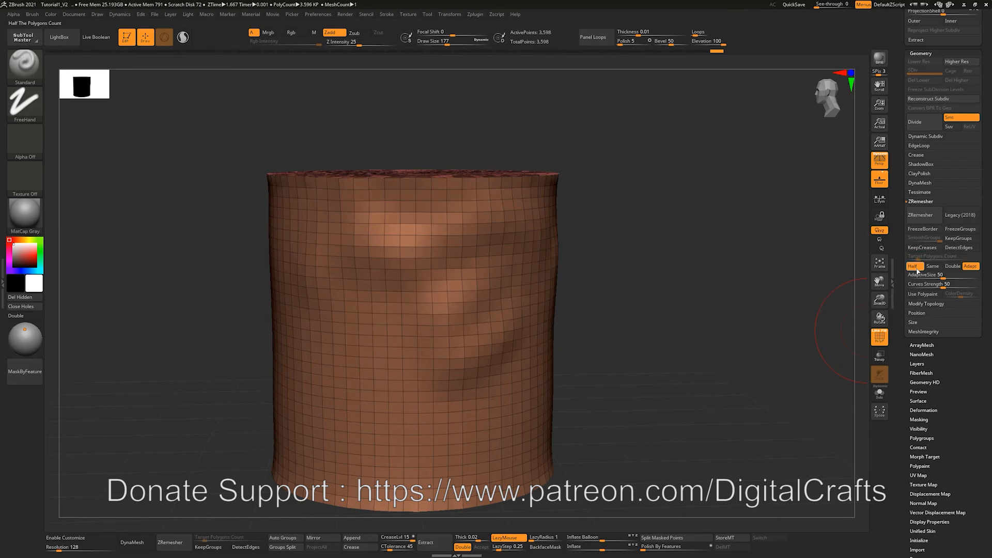
pyautogui.click(914, 266)
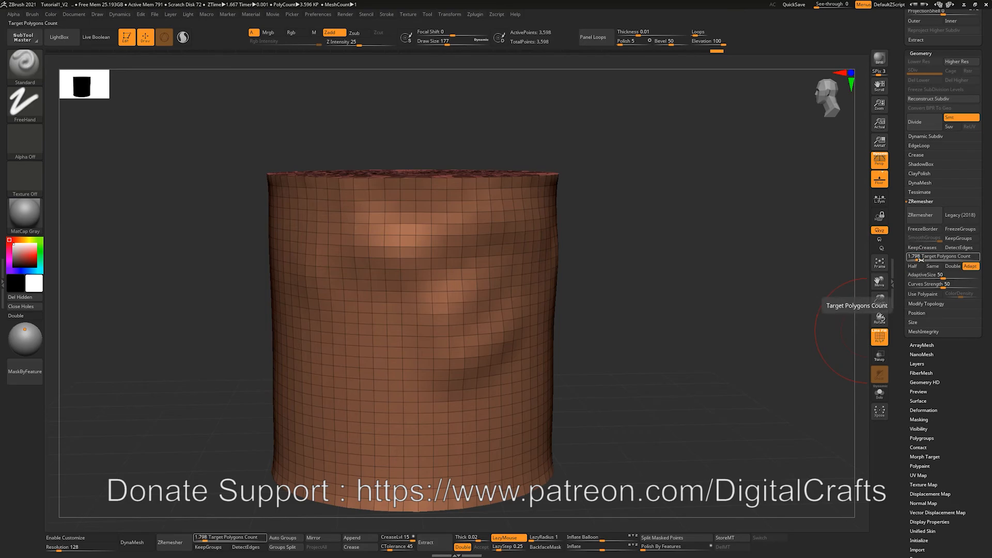
pyautogui.moveTo(920, 260); pyautogui.dragTo(919, 257)
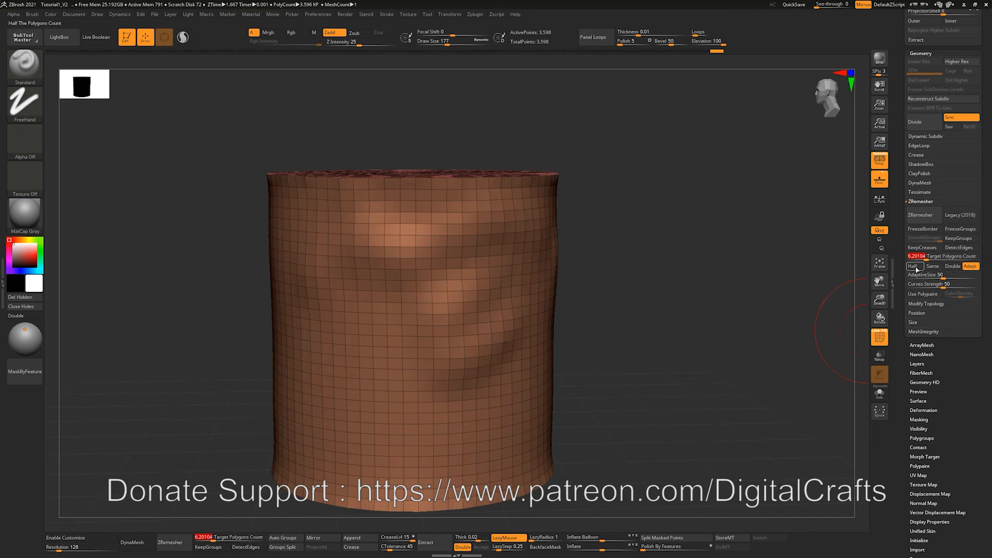
pyautogui.click(917, 267)
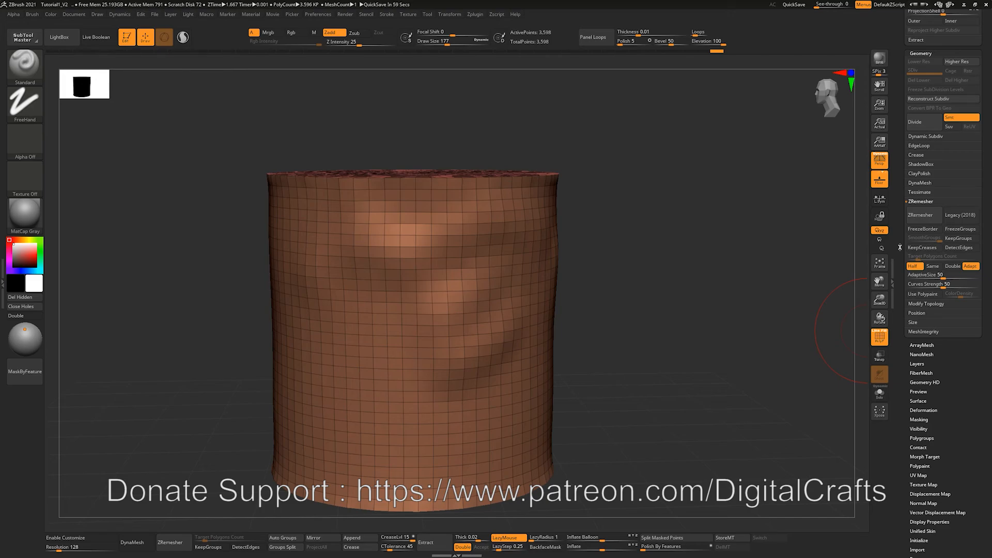
pyautogui.click(915, 267)
# Switch the Same option on and off, and set the Target Polygons Count to 1.55514
pyautogui.click(934, 268)
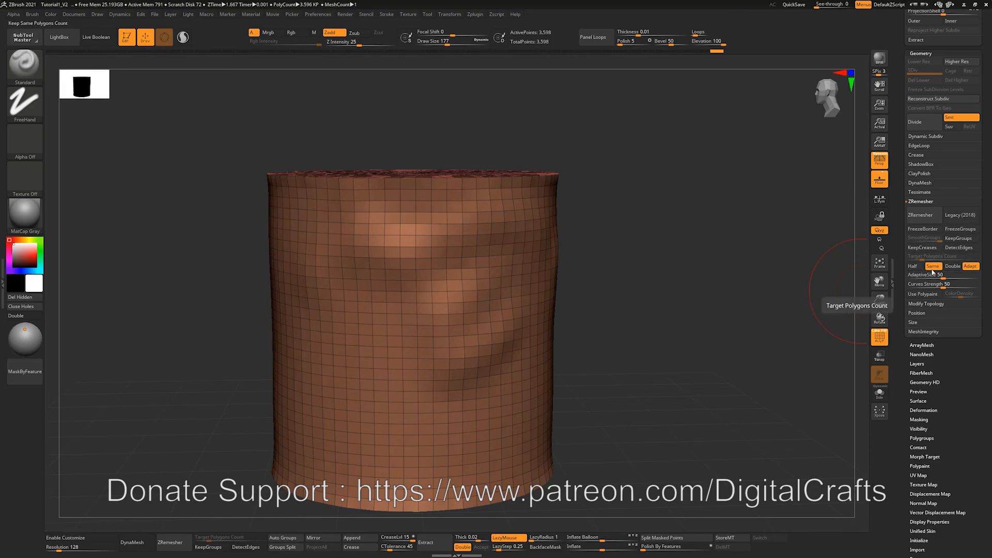
pyautogui.click(928, 269)
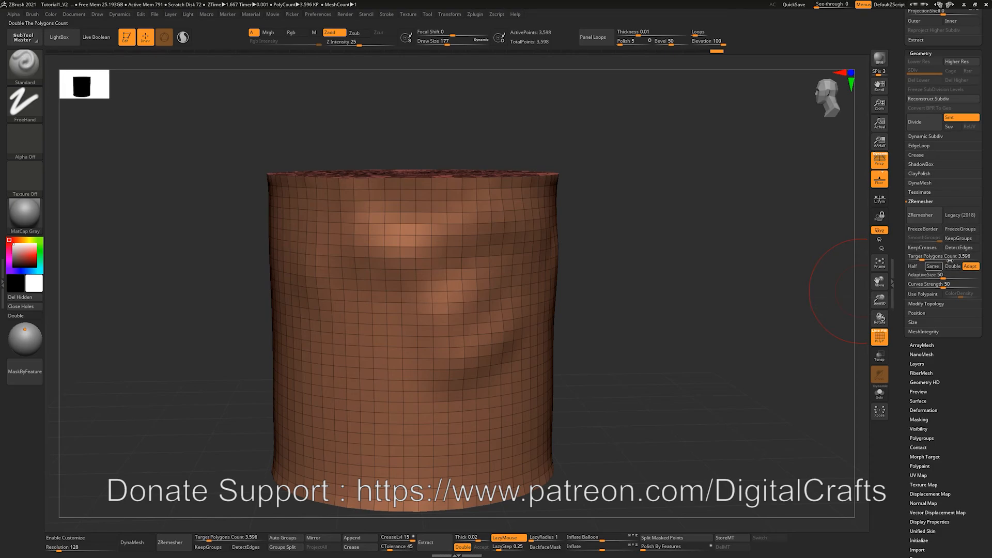
pyautogui.click(923, 255)
pyautogui.moveTo(916, 256); pyautogui.dragTo(915, 257)
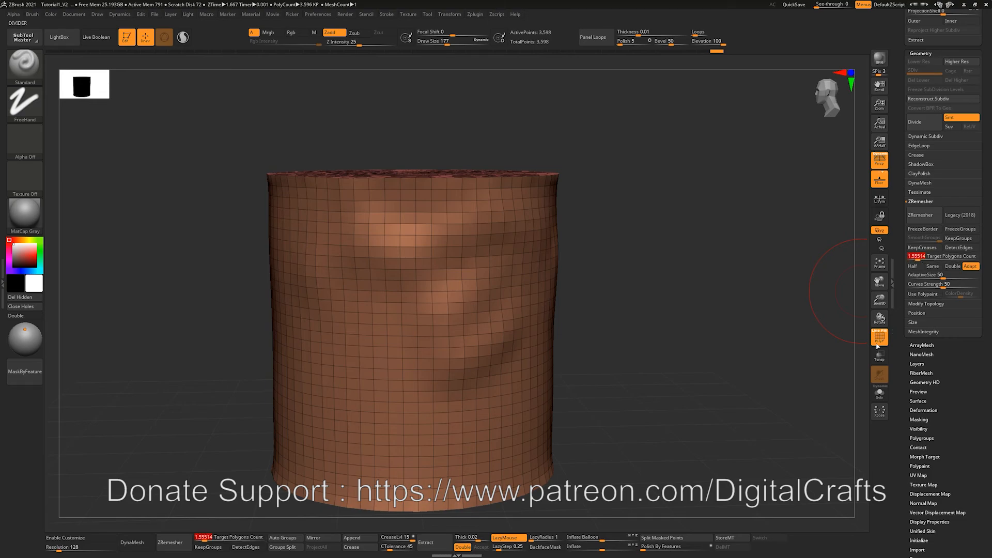
# Switch the ZRemesher's Legacy (2018) option on and off again
pyautogui.keyDown('alt'); pyautogui.moveTo(691, 315); pyautogui.dragTo(695, 321); pyautogui.keyUp('alt')
pyautogui.click(960, 216)
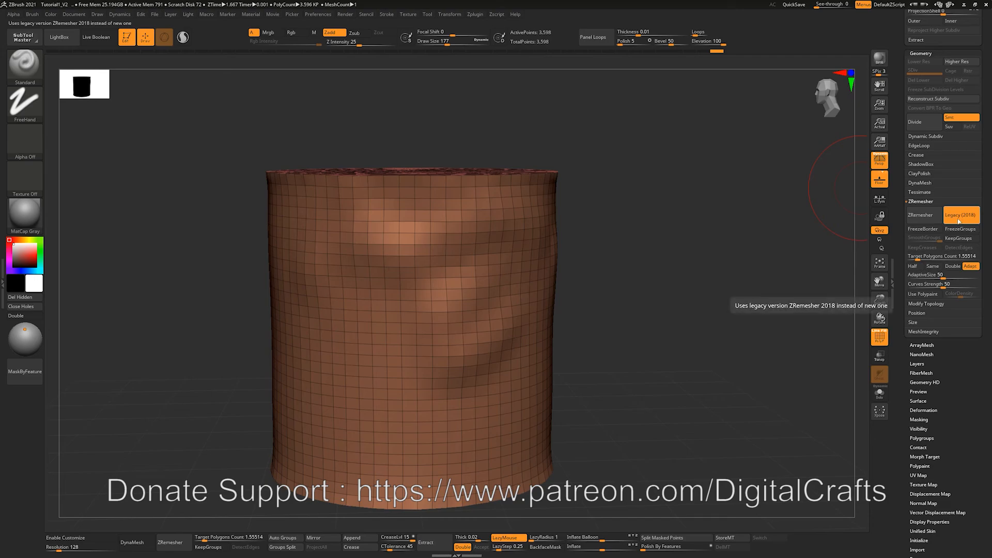
pyautogui.click(956, 223)
pyautogui.click(956, 223)
pyautogui.click(956, 223)
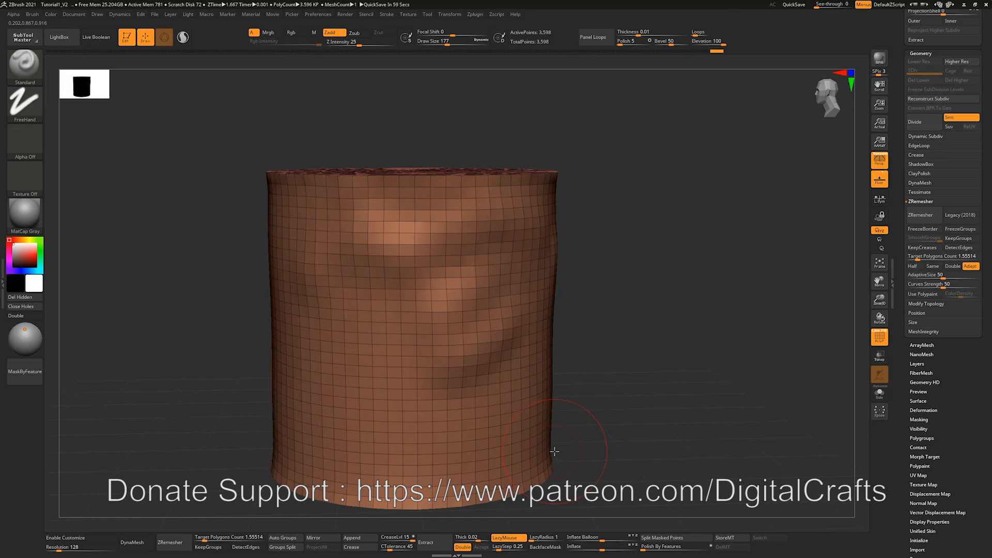
pyautogui.keyDown('alt'); pyautogui.moveTo(704, 356); pyautogui.dragTo(674, 346); pyautogui.keyUp('alt')
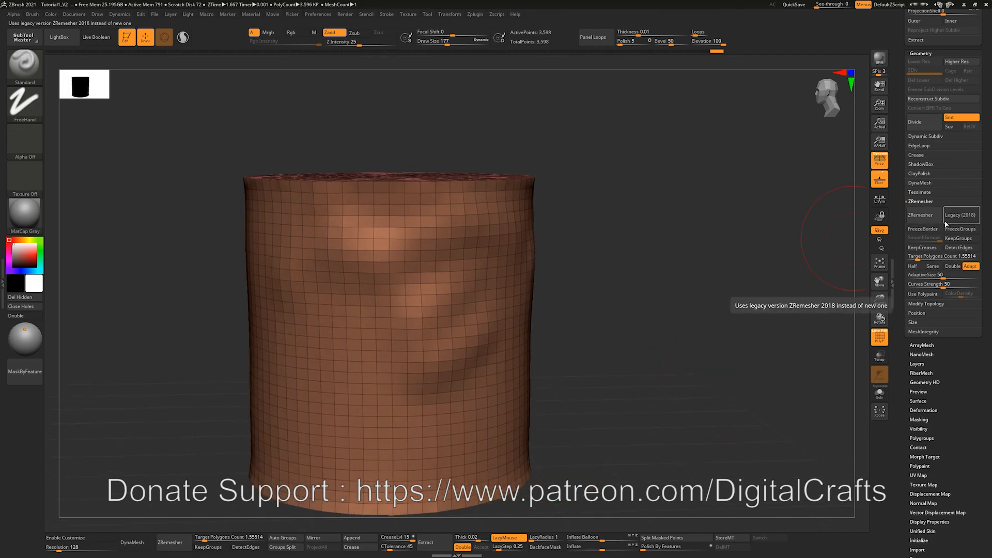
pyautogui.keyDown('alt'); pyautogui.moveTo(634, 364); pyautogui.dragTo(637, 388); pyautogui.keyUp('alt')
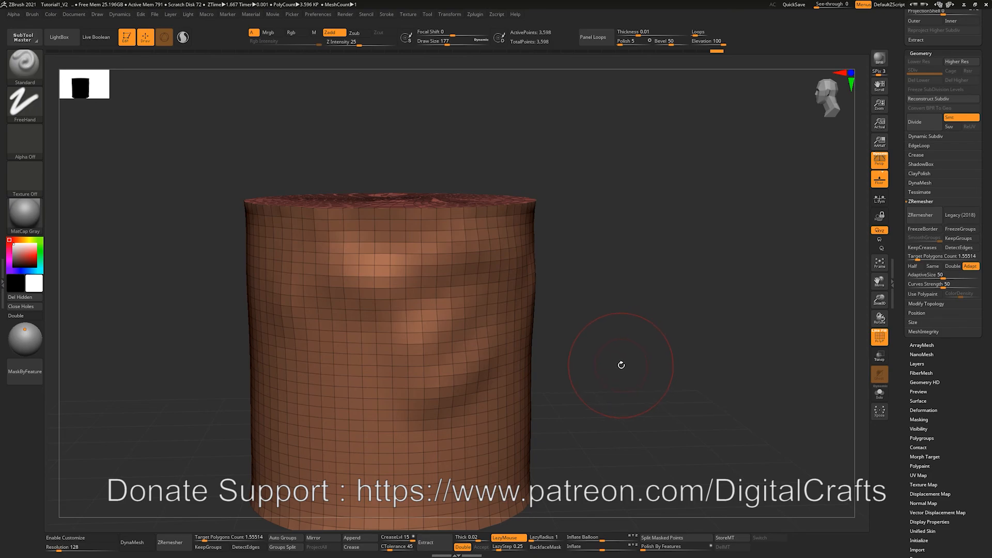
# Turn the cylinder so its cap faces the view and set the brush's Draw Size to 305
pyautogui.moveTo(621, 358)
pyautogui.mouseDown()
pyautogui.moveTo(626, 345)
pyautogui.moveTo(613, 335)
pyautogui.mouseUp()
pyautogui.press('s')
pyautogui.moveTo(397, 222); pyautogui.dragTo(406, 221)
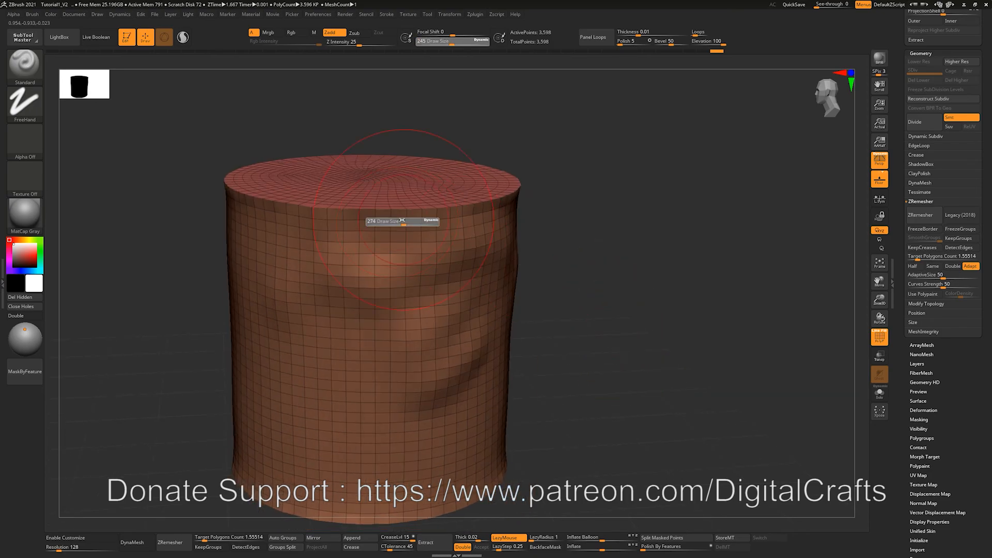
# Remesh the cylinder using ZRemesher with Legacy (2018) off, and undo the remesh
pyautogui.click(920, 215)
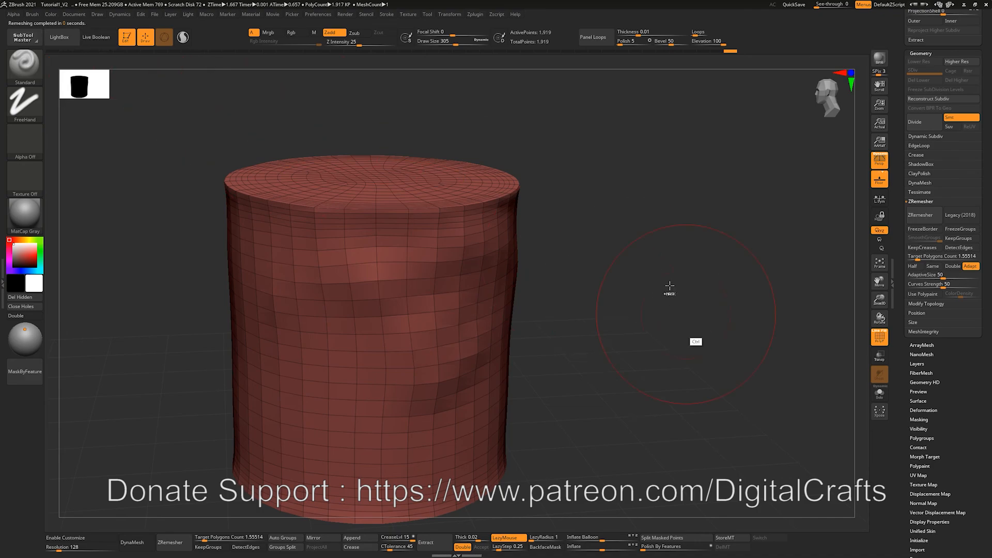
pyautogui.hotkey('ctrl', 'z')
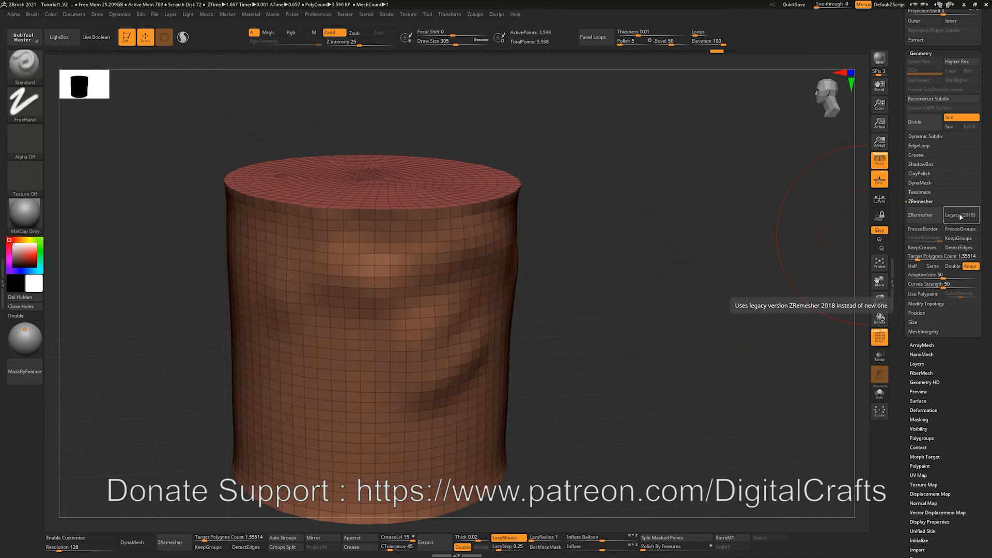
# Turn on the Legacy (2018) option, remesh the cylinder with it, and undo the remesh
pyautogui.click(959, 202)
pyautogui.click(939, 202)
pyautogui.click(921, 215)
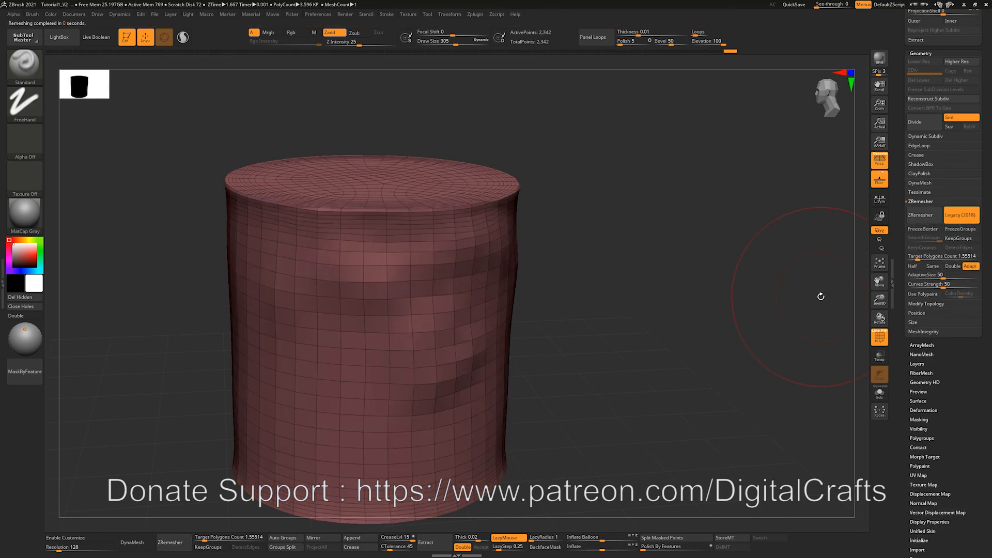
pyautogui.hotkey('ctrl', 'z')
pyautogui.keyDown('alt'); pyautogui.moveTo(674, 372); pyautogui.dragTo(700, 359); pyautogui.keyUp('alt')
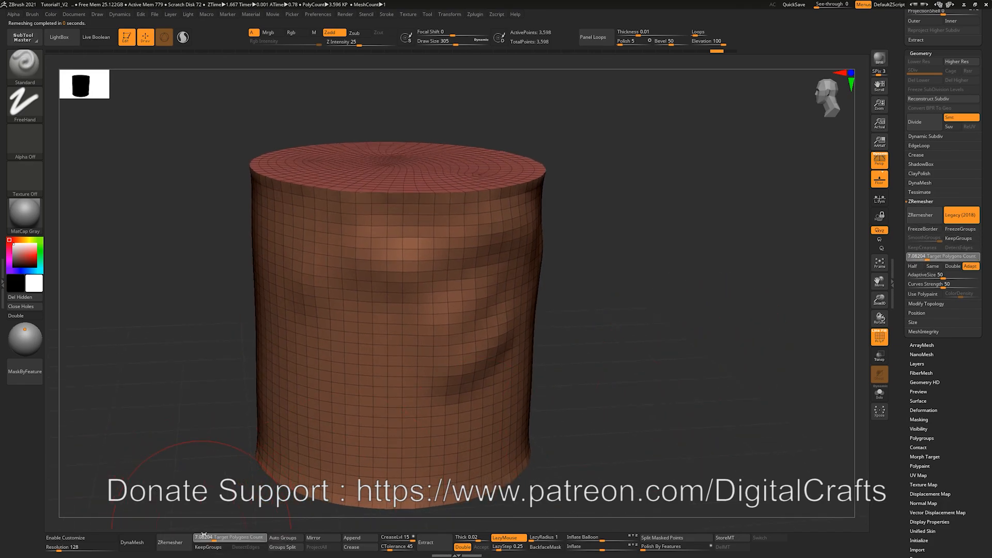
# Set the Target Polygons Count to 7.08204 and back to 1.55514, and examine the cylinder from different angles
pyautogui.moveTo(203, 536); pyautogui.dragTo(203, 539)
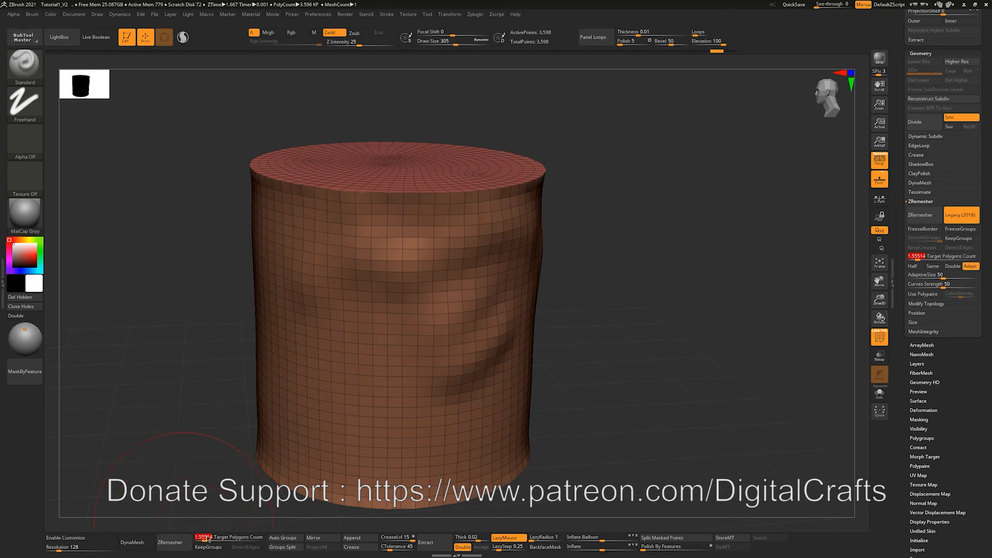
pyautogui.moveTo(196, 476); pyautogui.dragTo(224, 442)
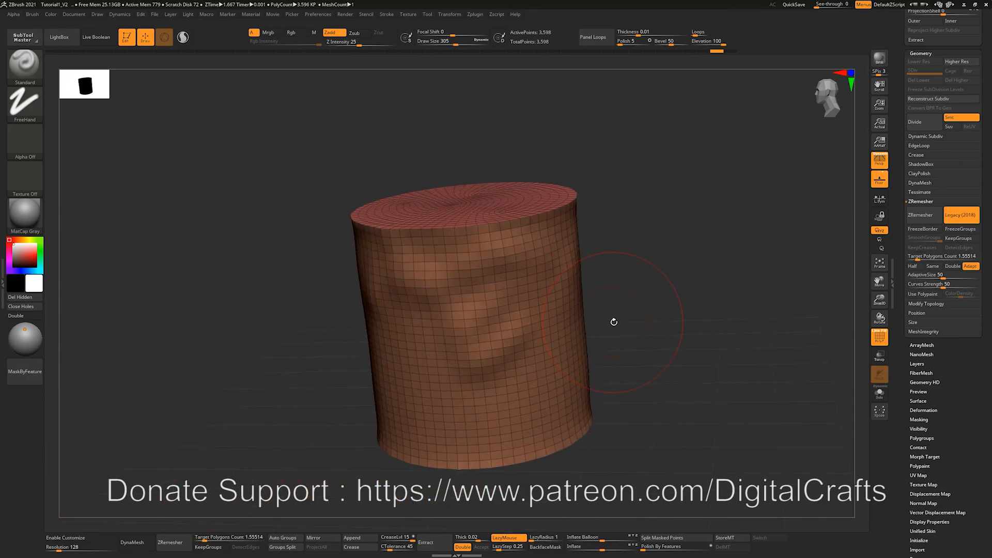
pyautogui.moveTo(690, 329); pyautogui.dragTo(543, 469)
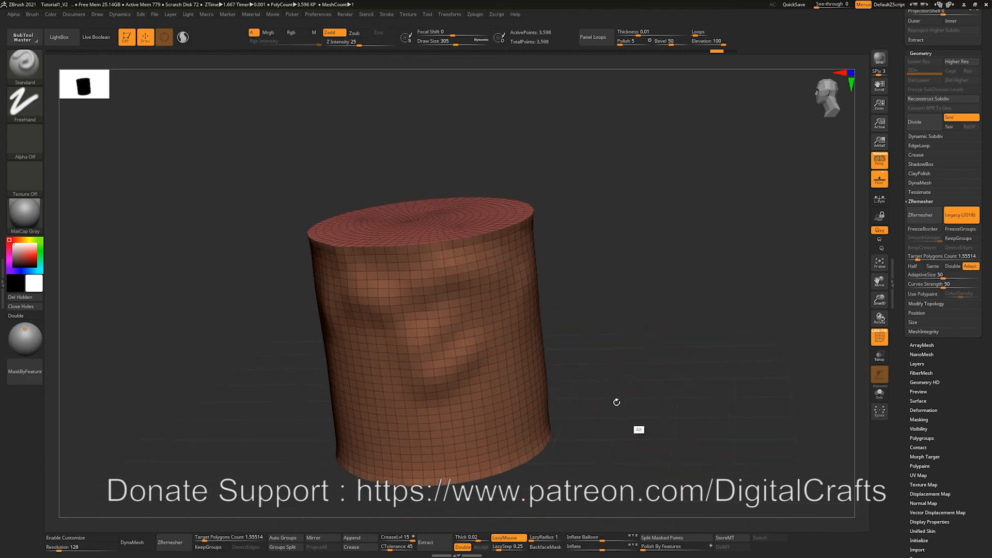
pyautogui.moveTo(615, 401); pyautogui.dragTo(599, 356)
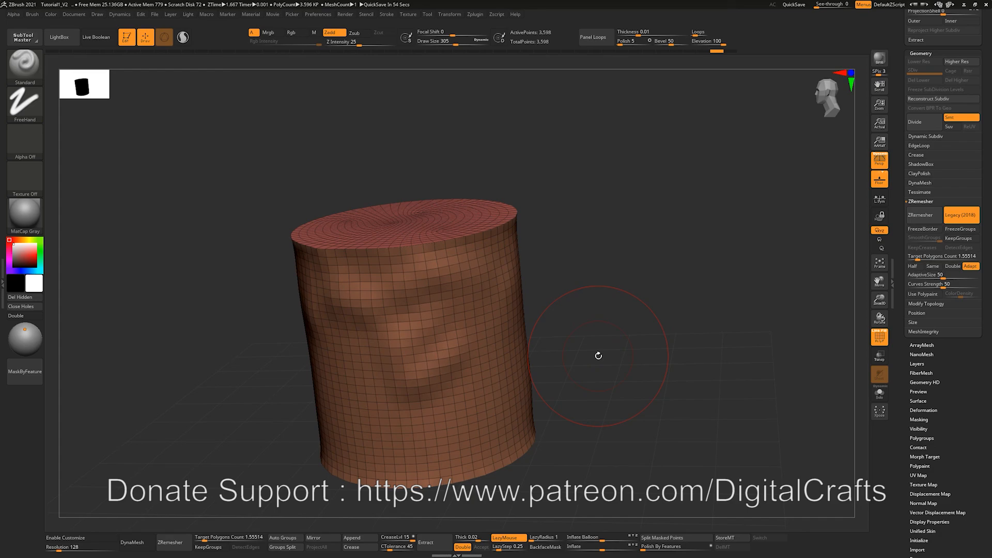
pyautogui.moveTo(705, 239)
pyautogui.keyDown('alt'); pyautogui.mouseDown()
pyautogui.moveTo(656, 313)
pyautogui.moveTo(658, 326)
pyautogui.moveTo(675, 302)
pyautogui.mouseUp(); pyautogui.keyUp('alt')
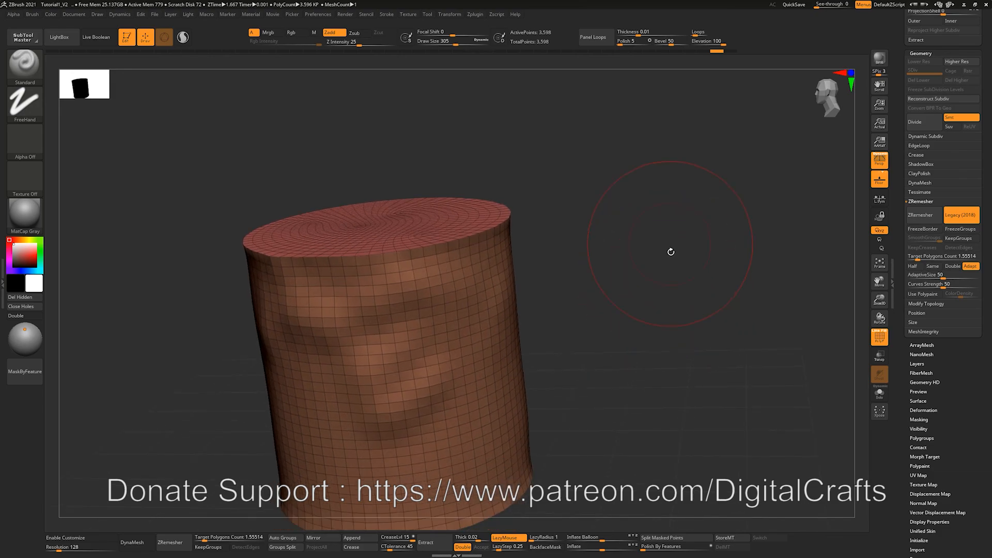